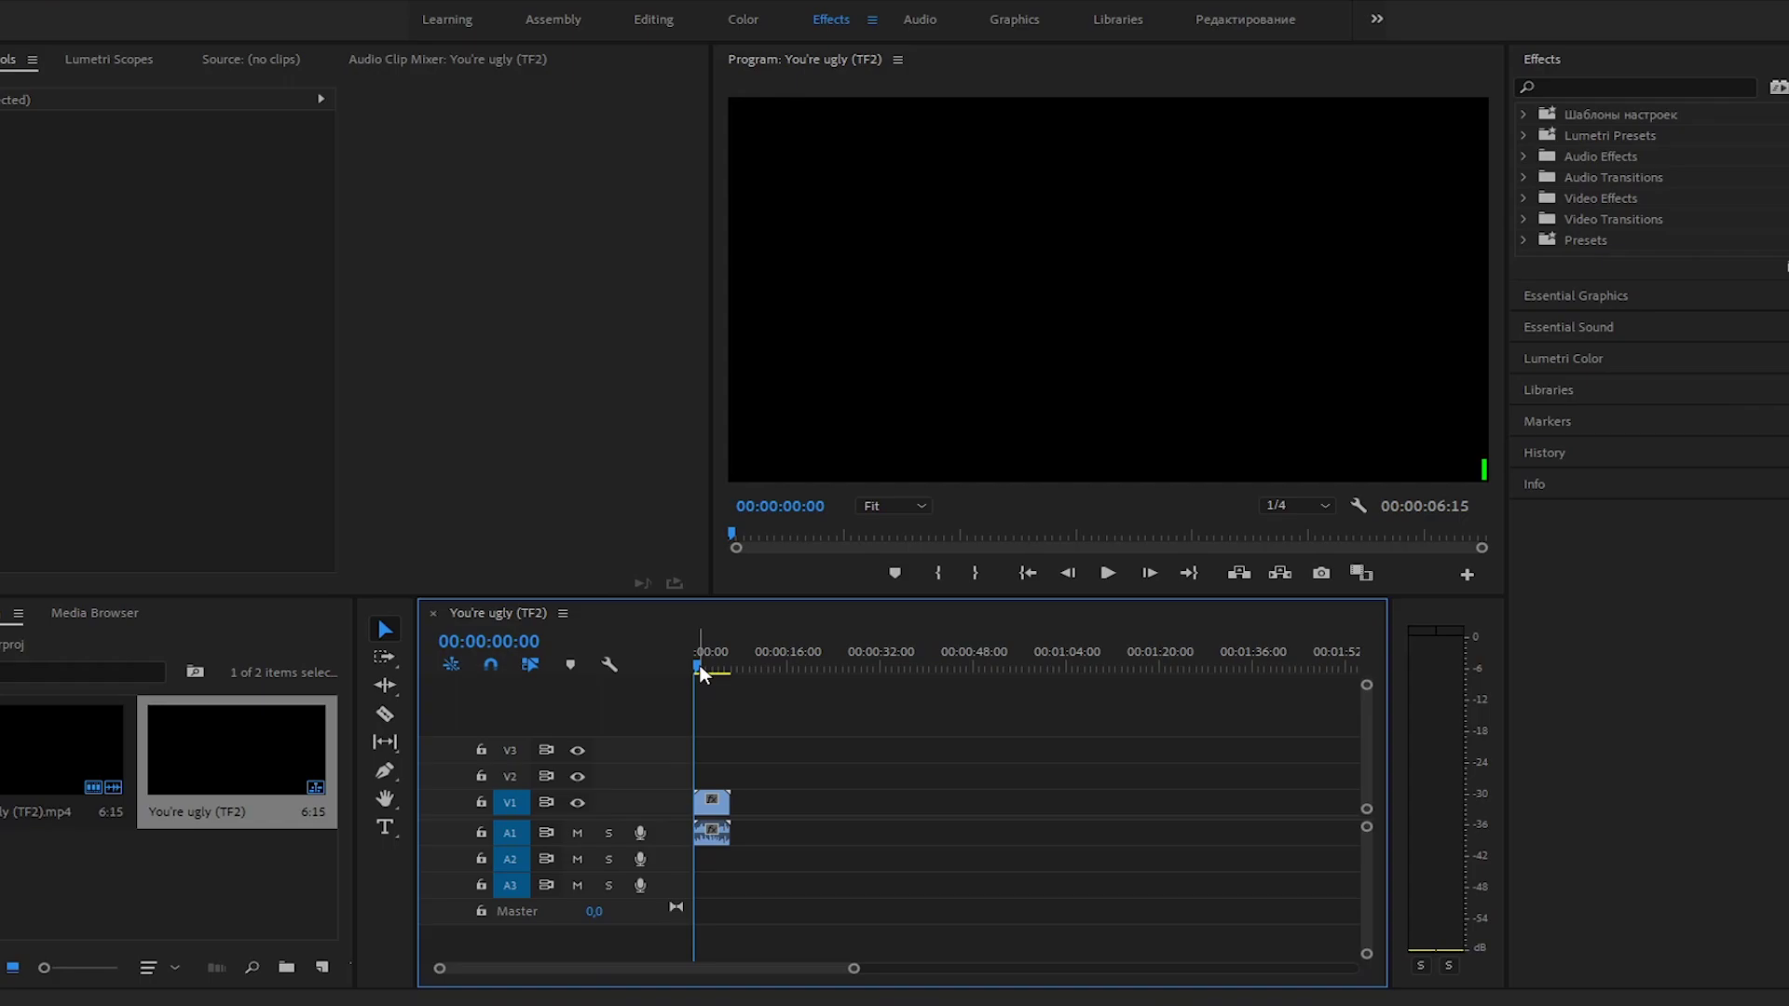
Zoom the timeline in on the You're ugly (TF2) clip until the ruler shows 4-second steps
{"action": "scroll", "coordinate": [699, 671], "scroll_direction": "up", "scroll_amount": 3}
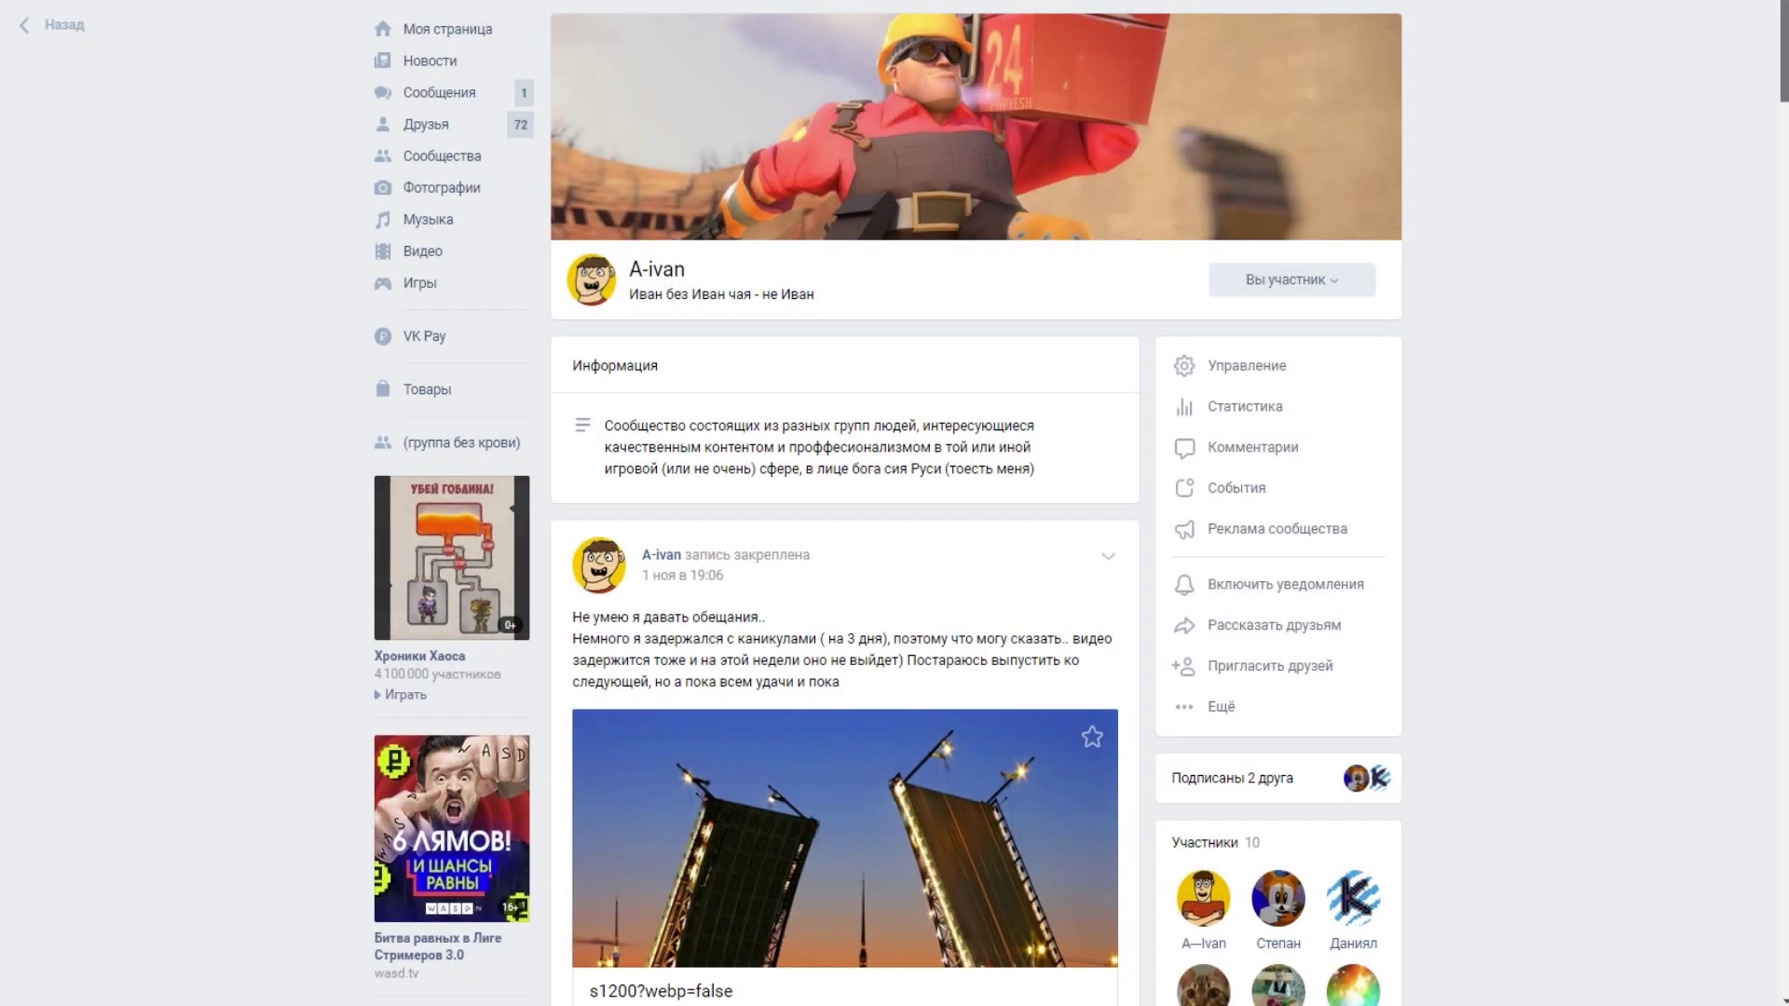
{"action": "mouse_move", "coordinate": [1779, 58]}
{"action": "left_mouse_down"}
{"action": "mouse_move", "coordinate": [1729, 180]}
{"action": "mouse_move", "coordinate": [1713, 294]}
{"action": "left_mouse_up"}
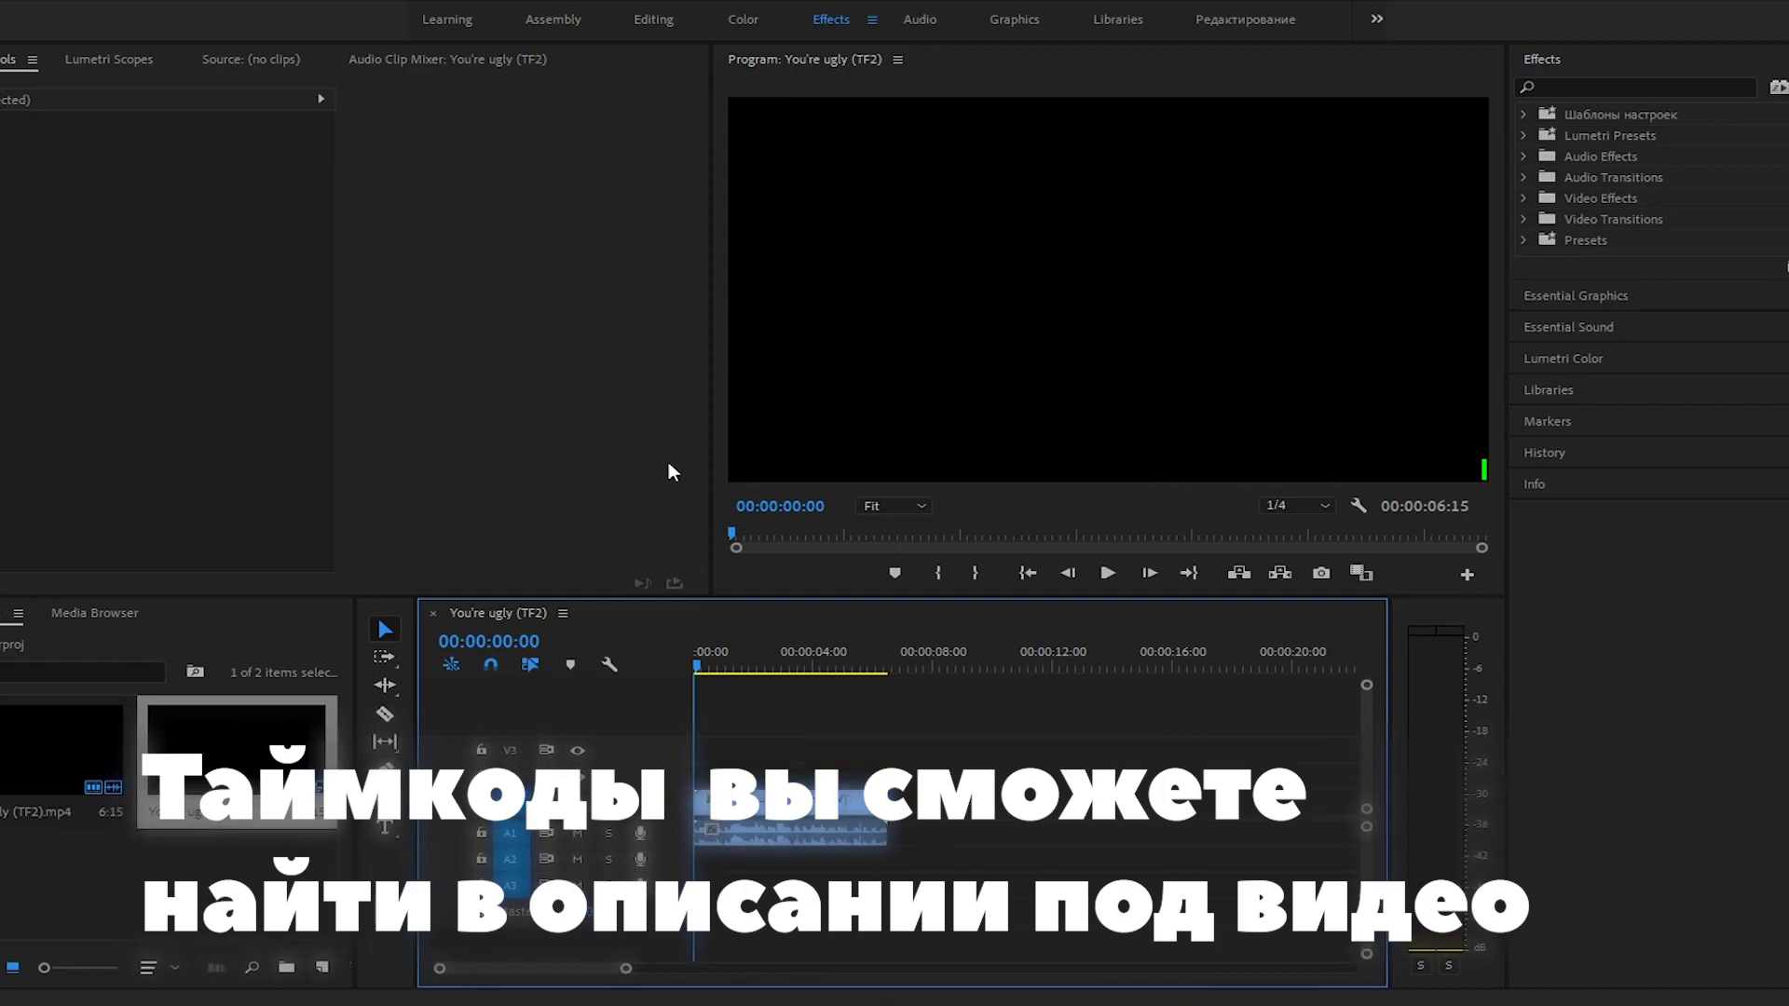
Fit the roughly six-second clip in the timeline, then play and stop the sequence preview
{"action": "key", "text": "equal"}
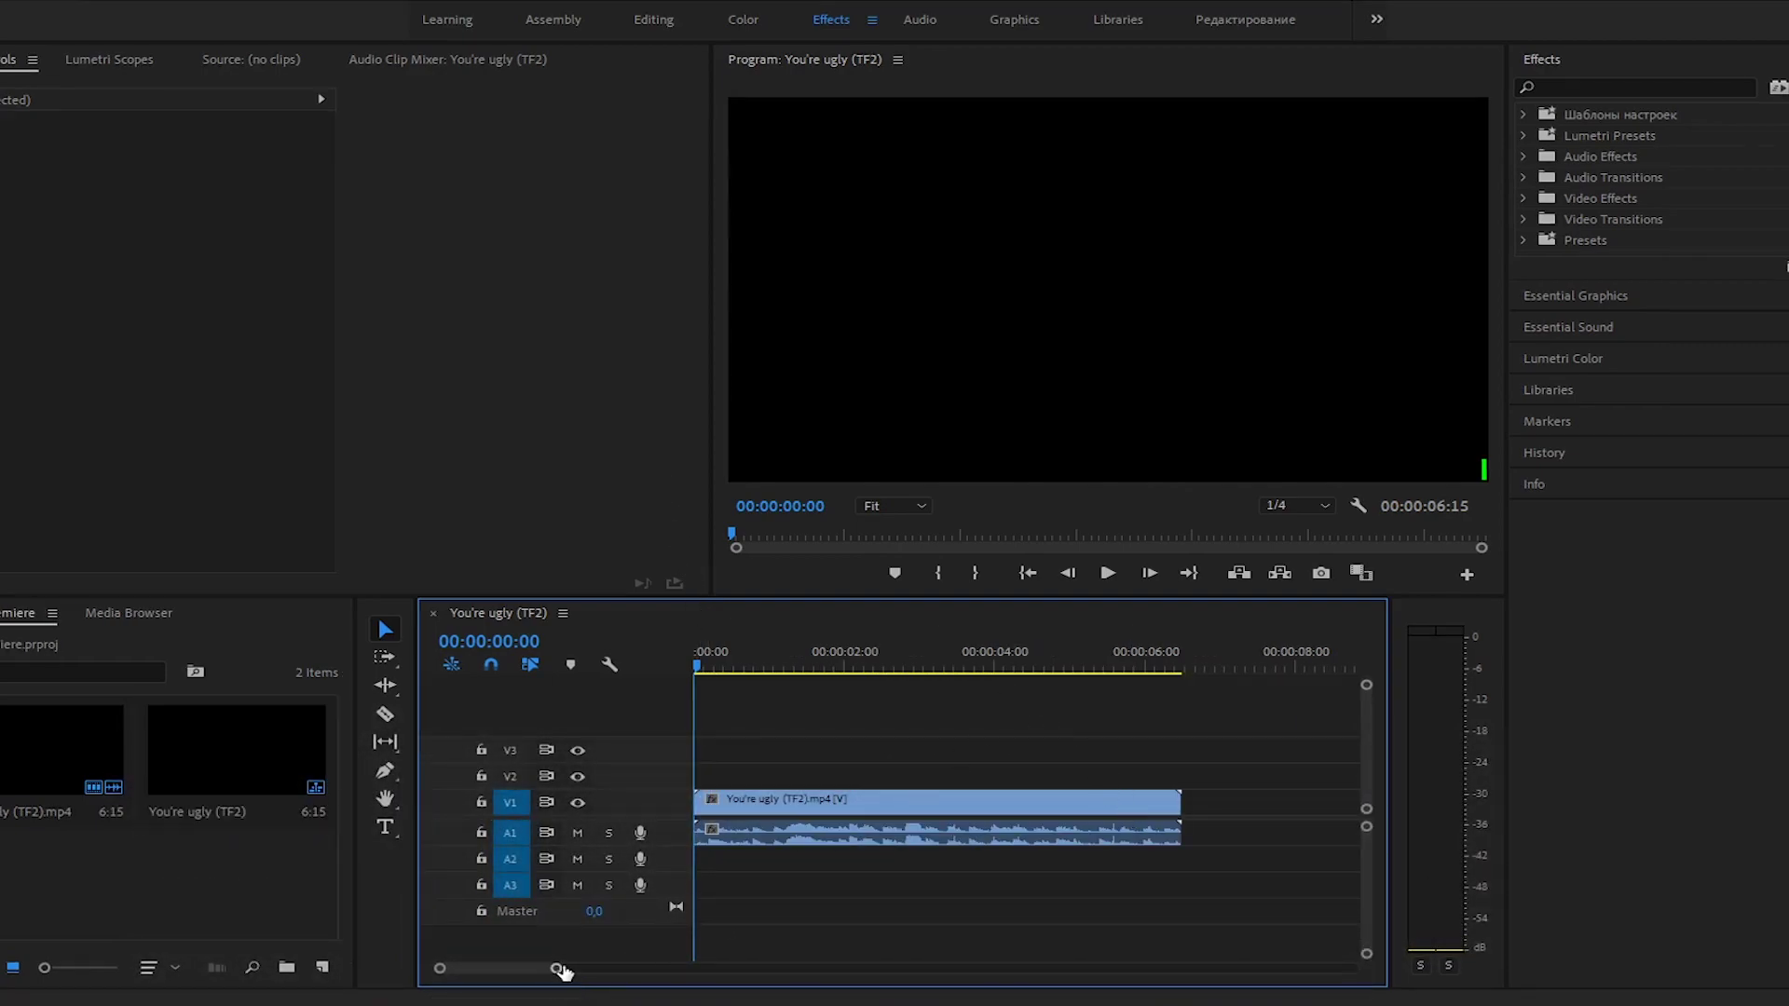
{"action": "left_click_drag", "start_coordinate": [563, 968], "coordinate": [574, 968]}
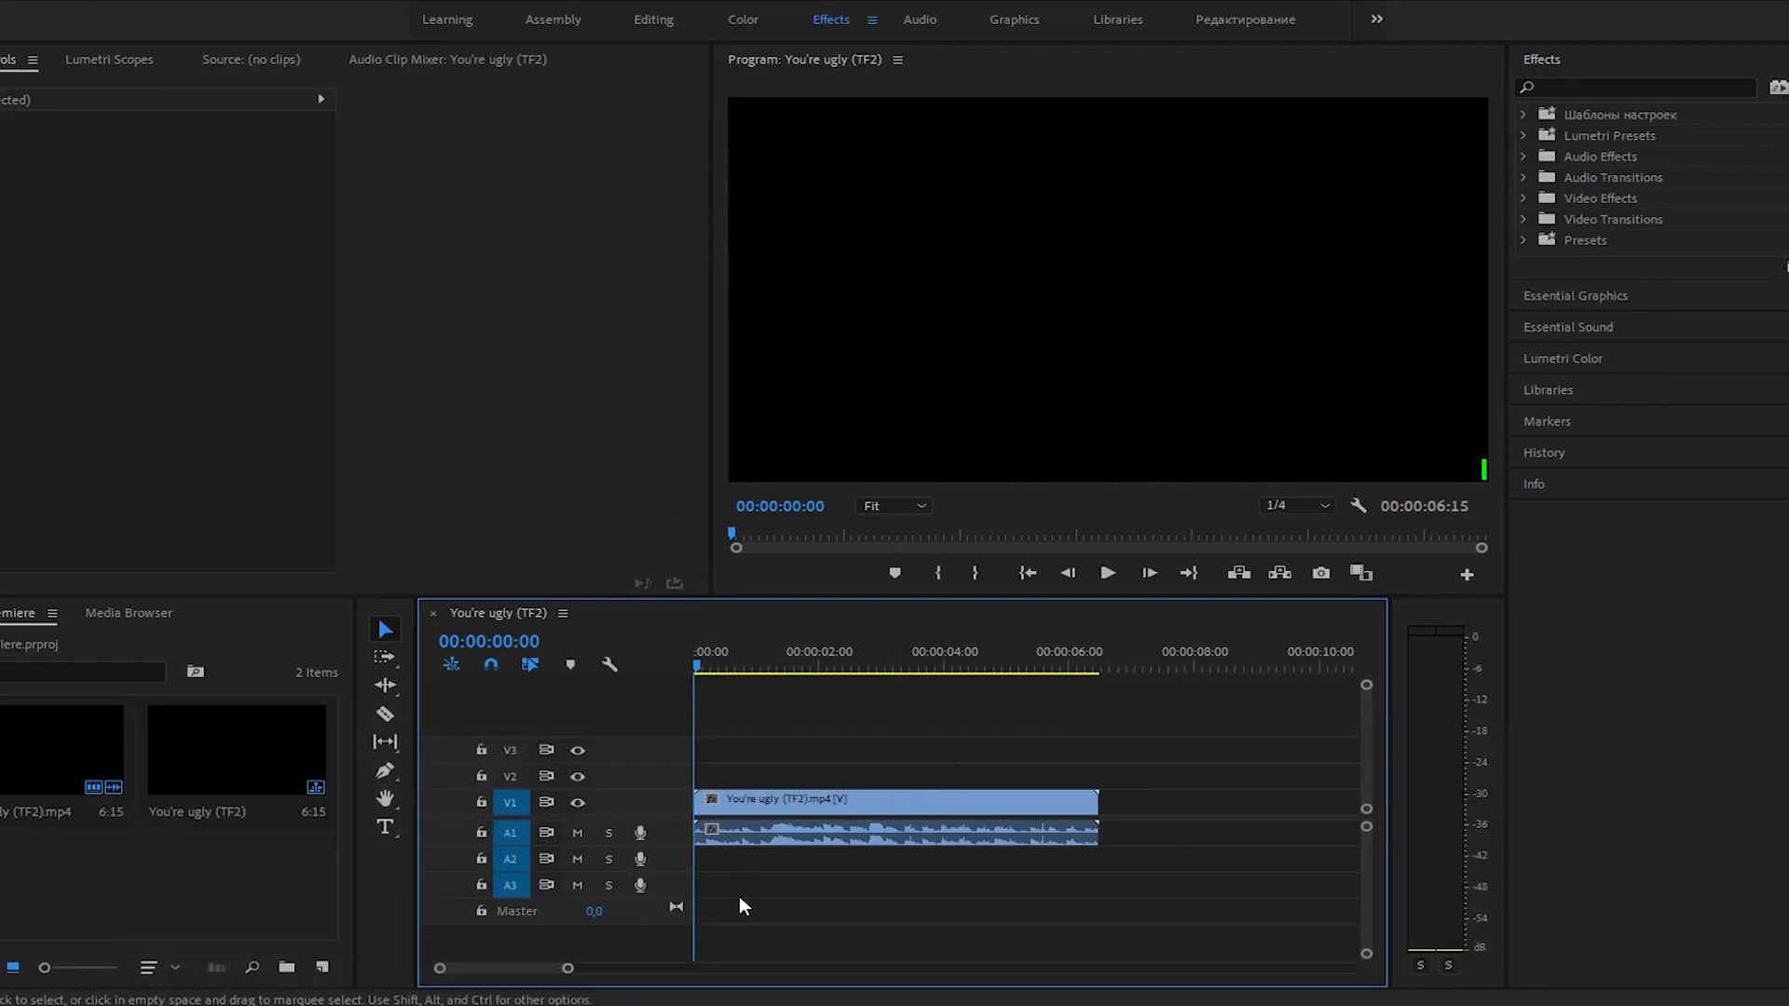
{"action": "key", "text": "space"}
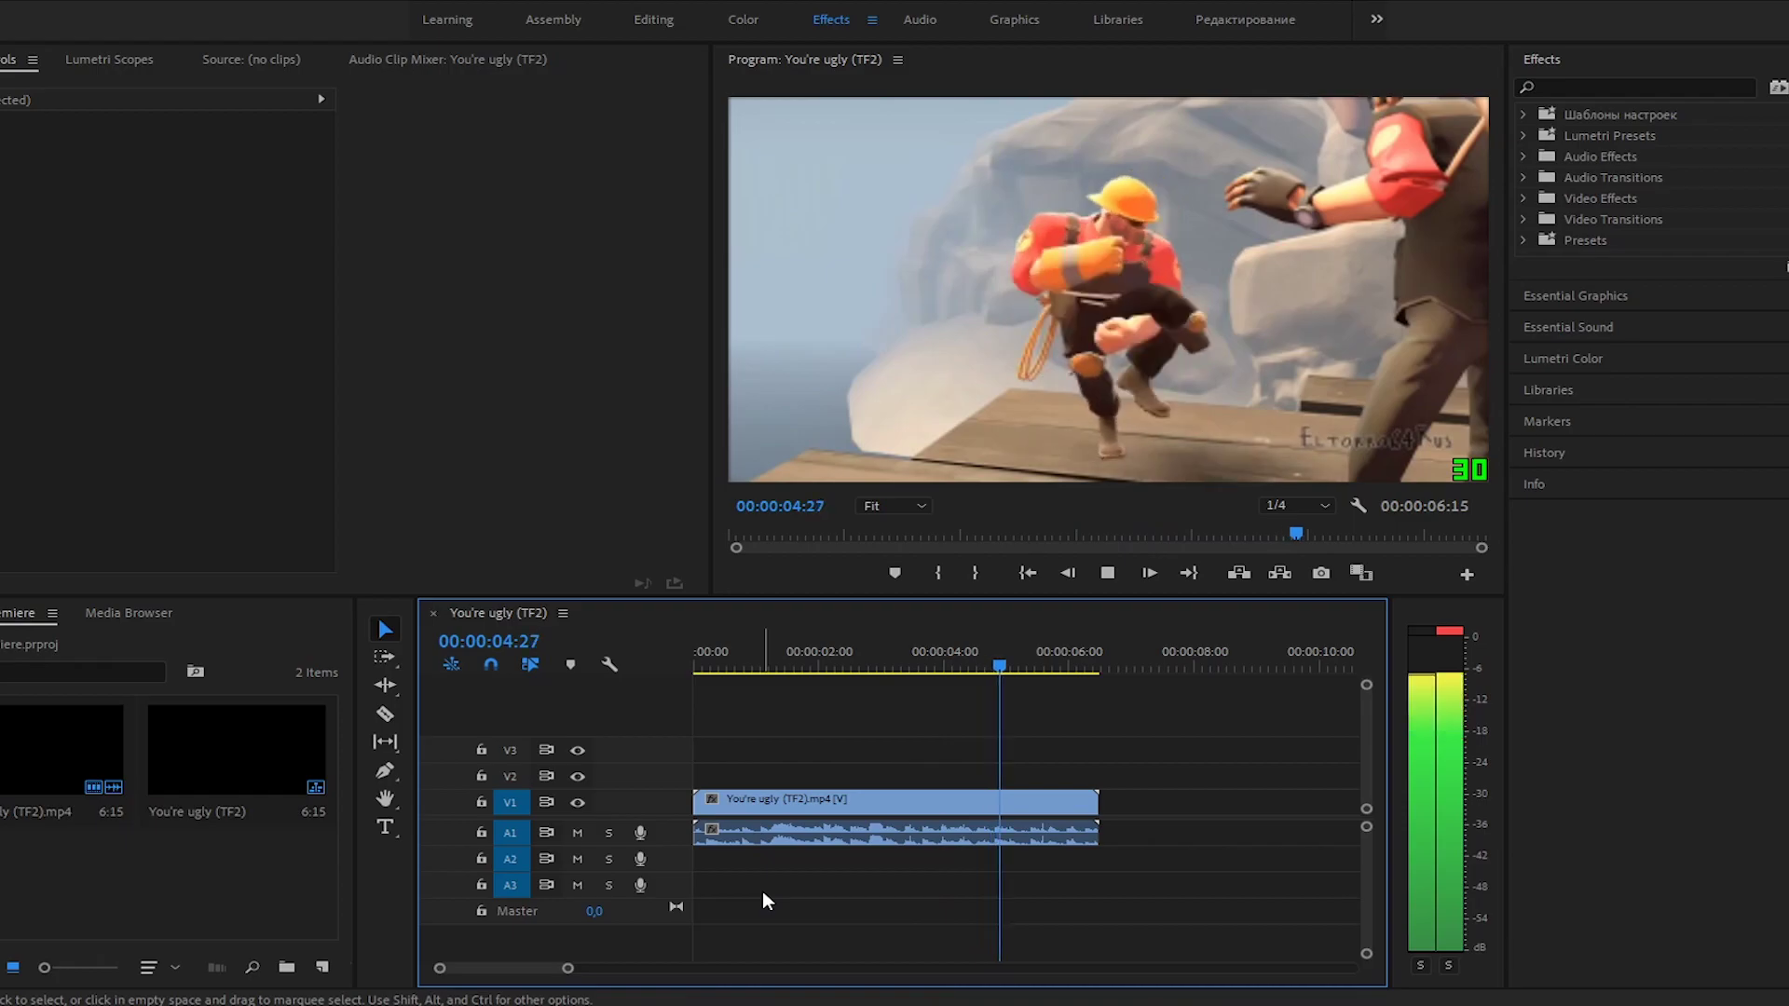
{"action": "key", "text": "space"}
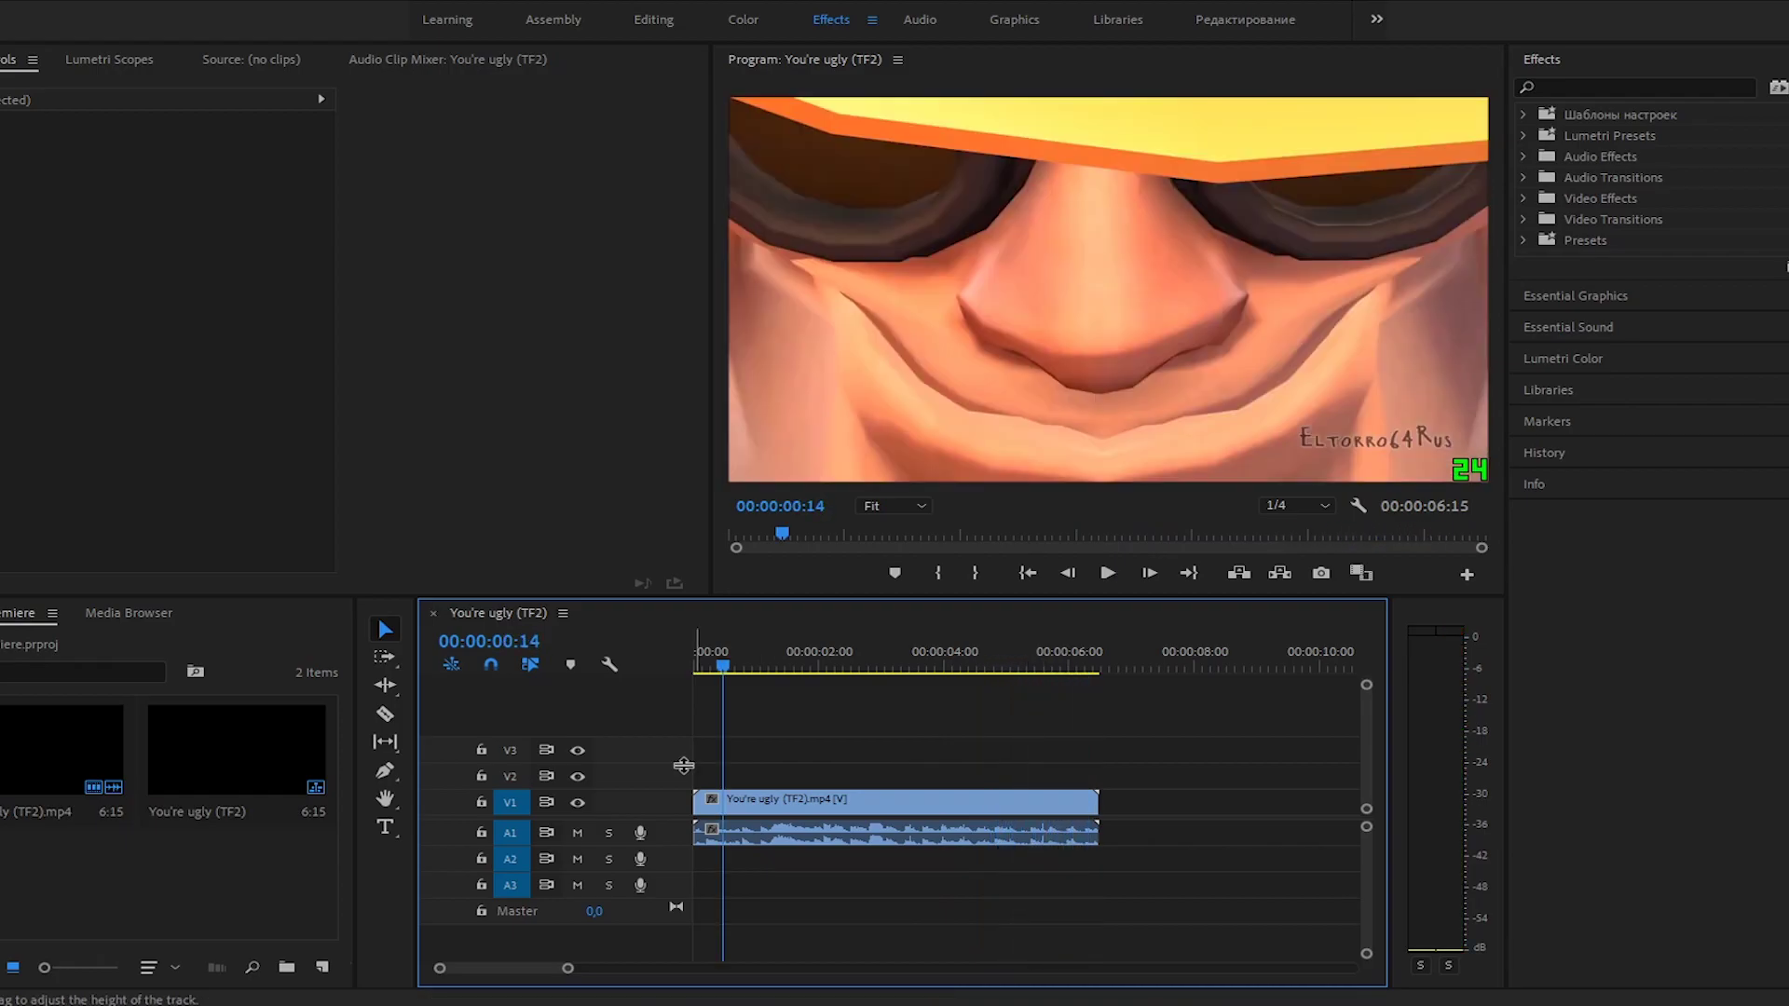
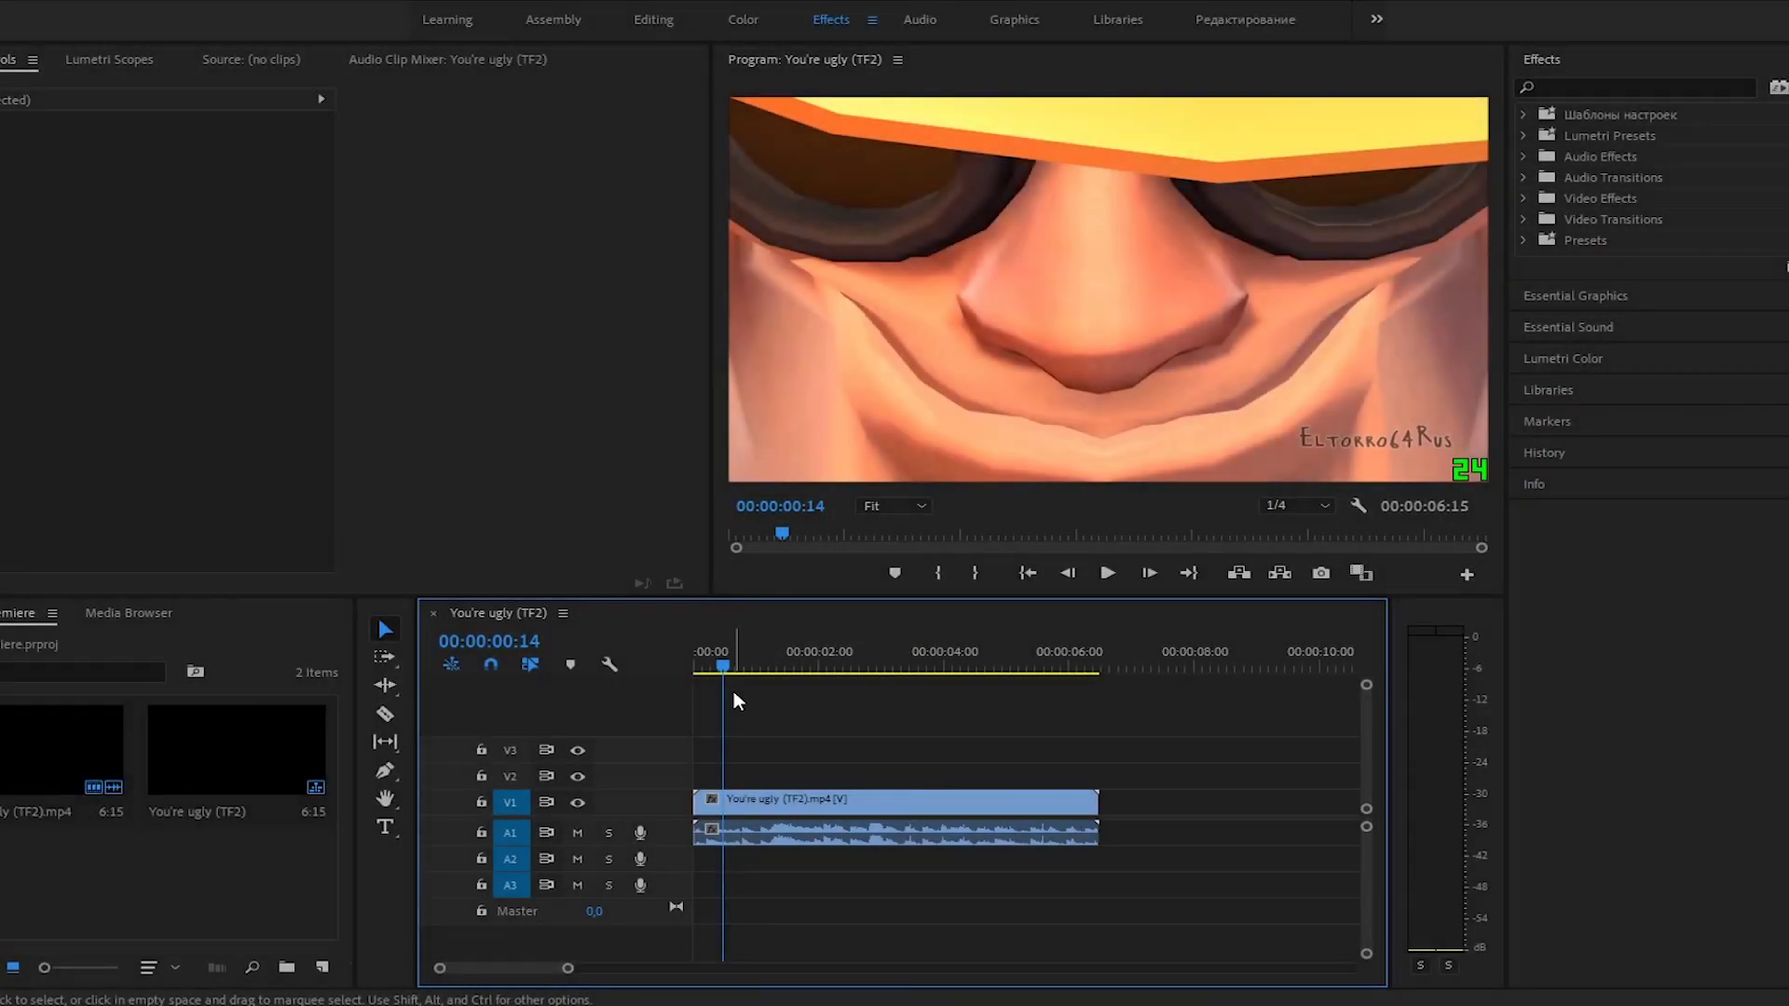
Rewind to the start of the You're ugly (TF2) sequence and select the clip
{"action": "left_click", "coordinate": [705, 664]}
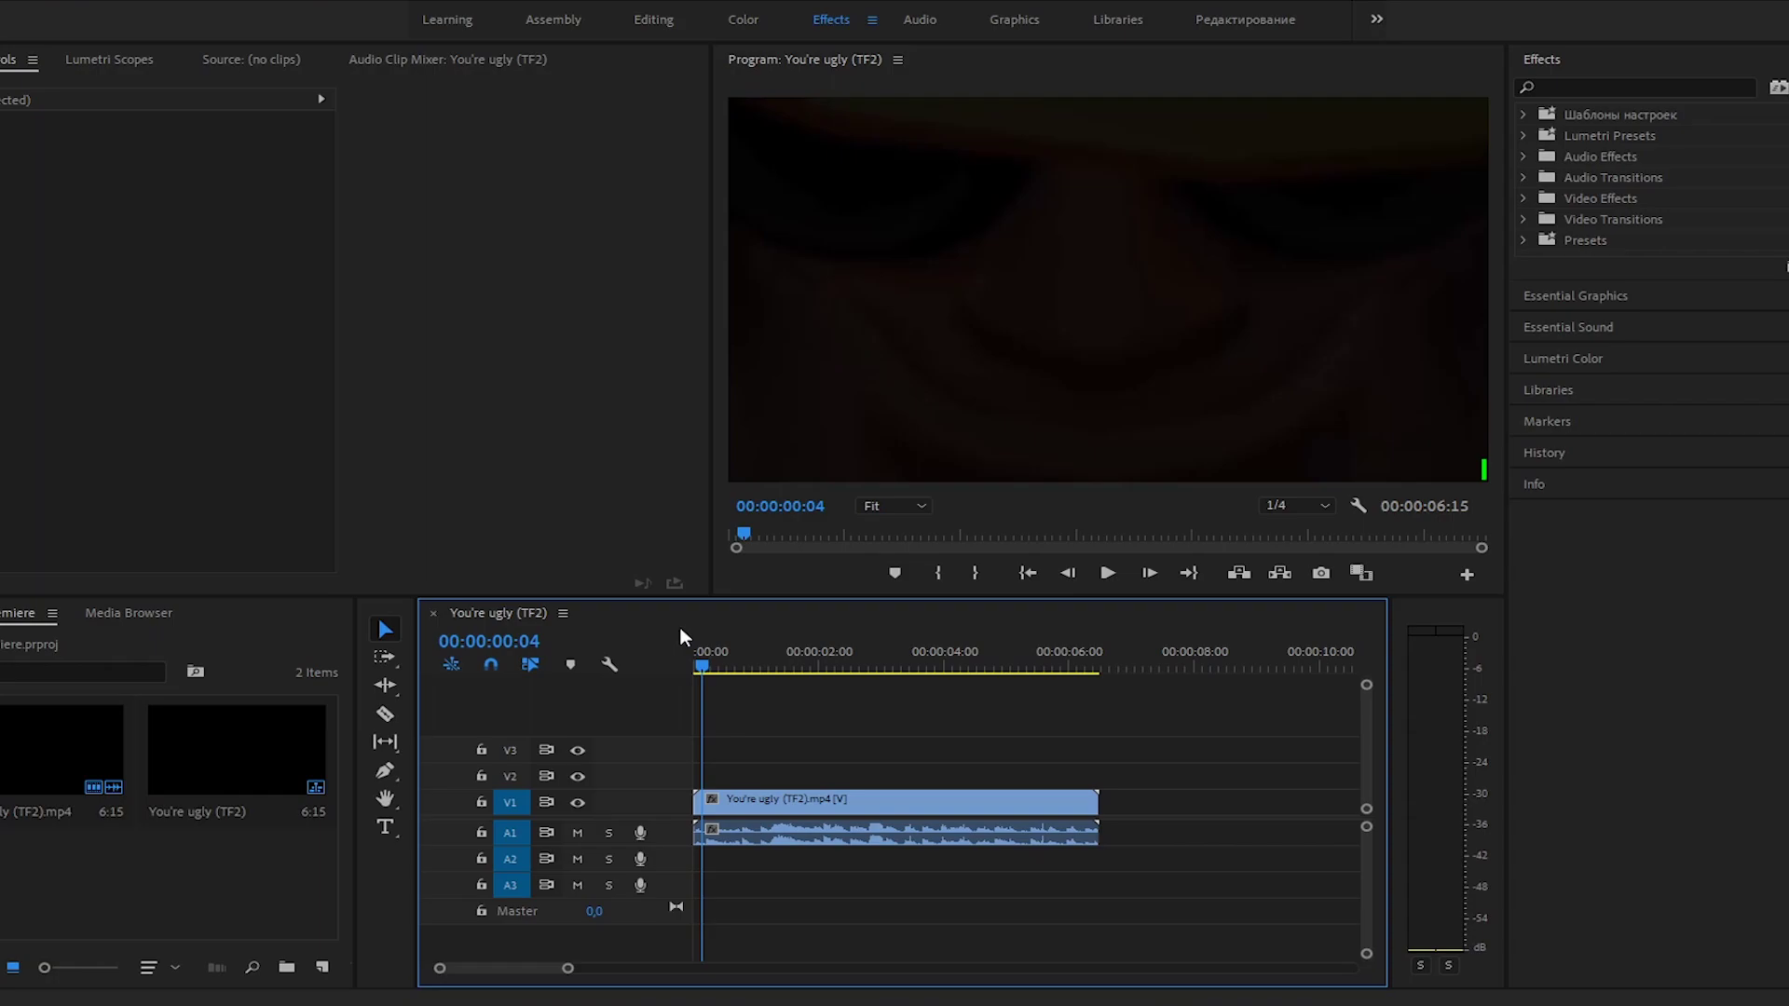
{"action": "left_click", "coordinate": [791, 799]}
{"action": "left_click", "coordinate": [400, 62]}
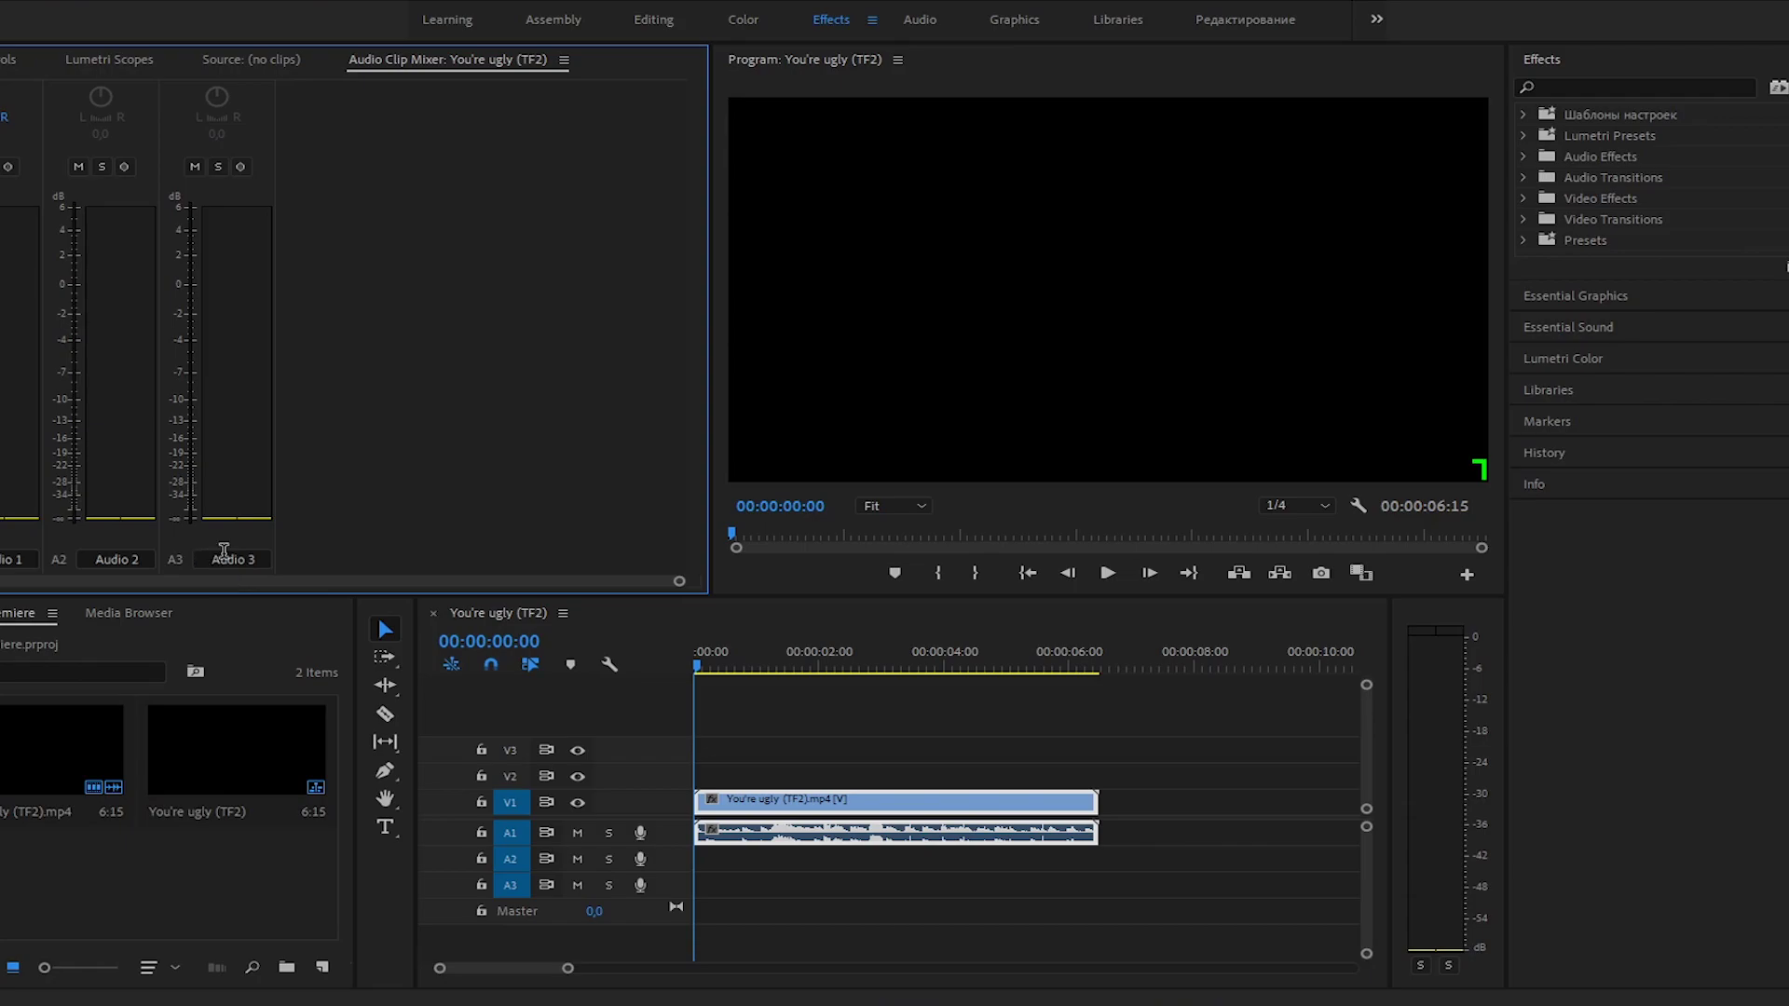
Mute audio track A1, preview the clip silently, and show its motion and opacity settings
{"action": "left_click", "coordinate": [577, 832]}
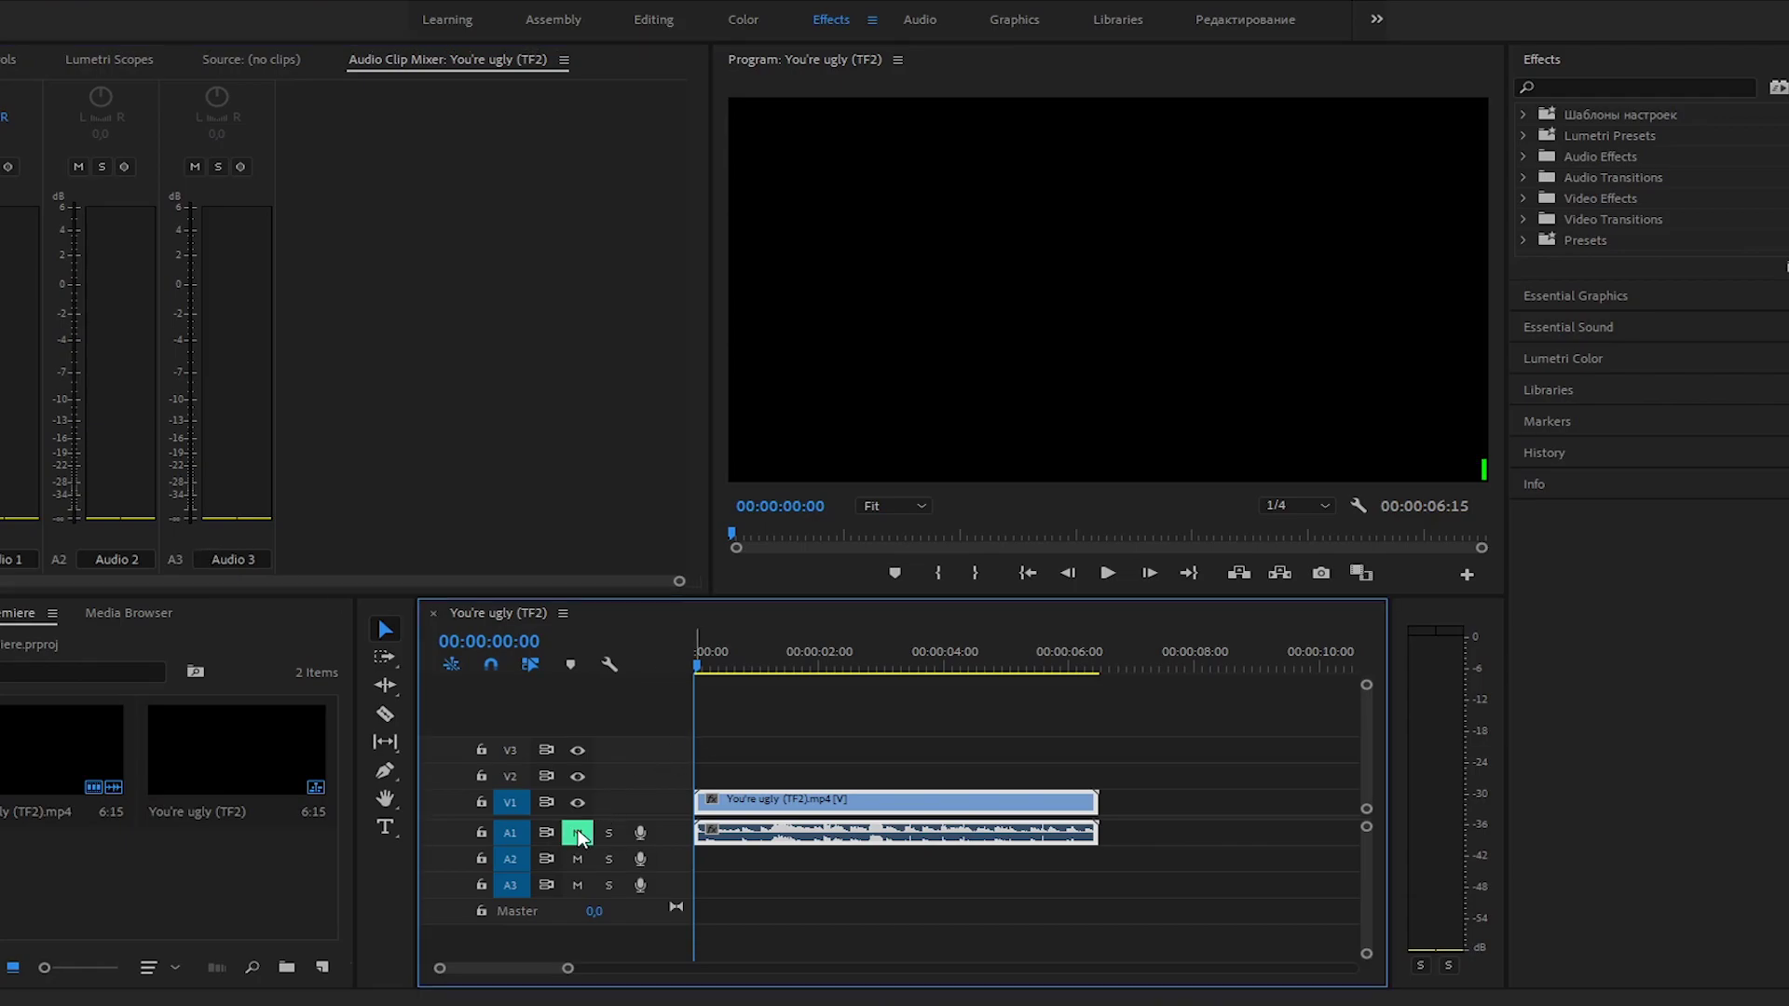
{"action": "key", "text": "space"}
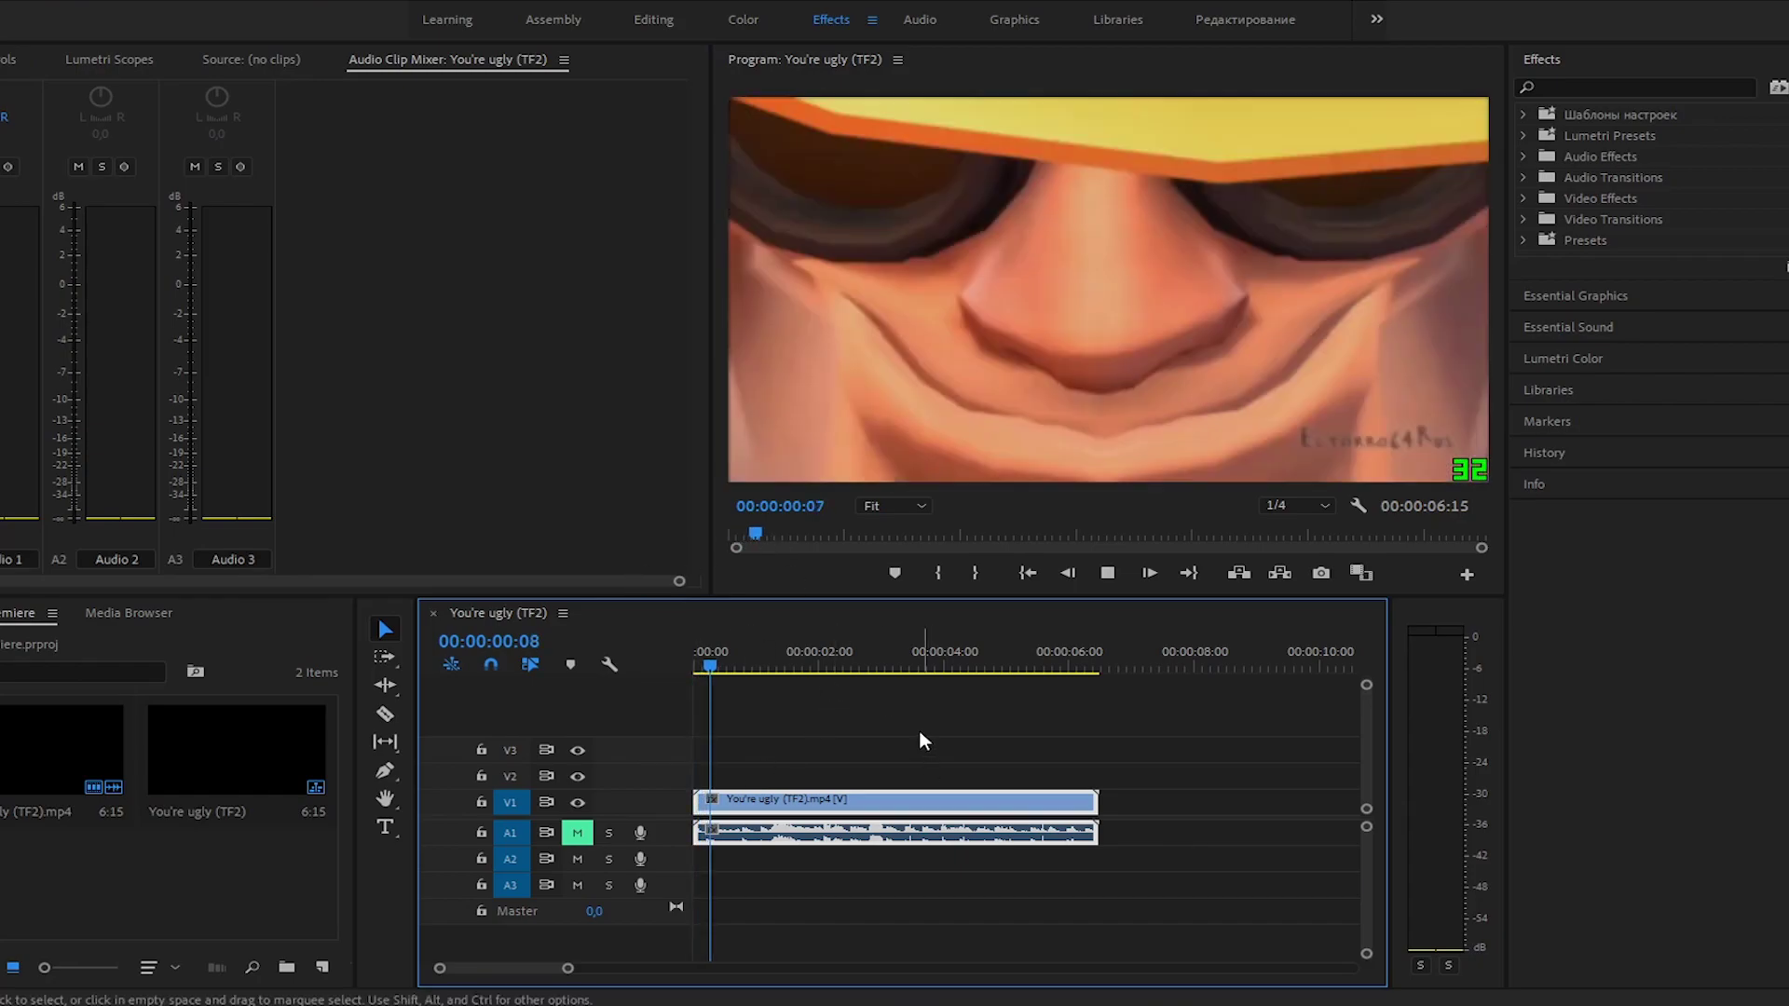
{"action": "left_click", "coordinate": [717, 536]}
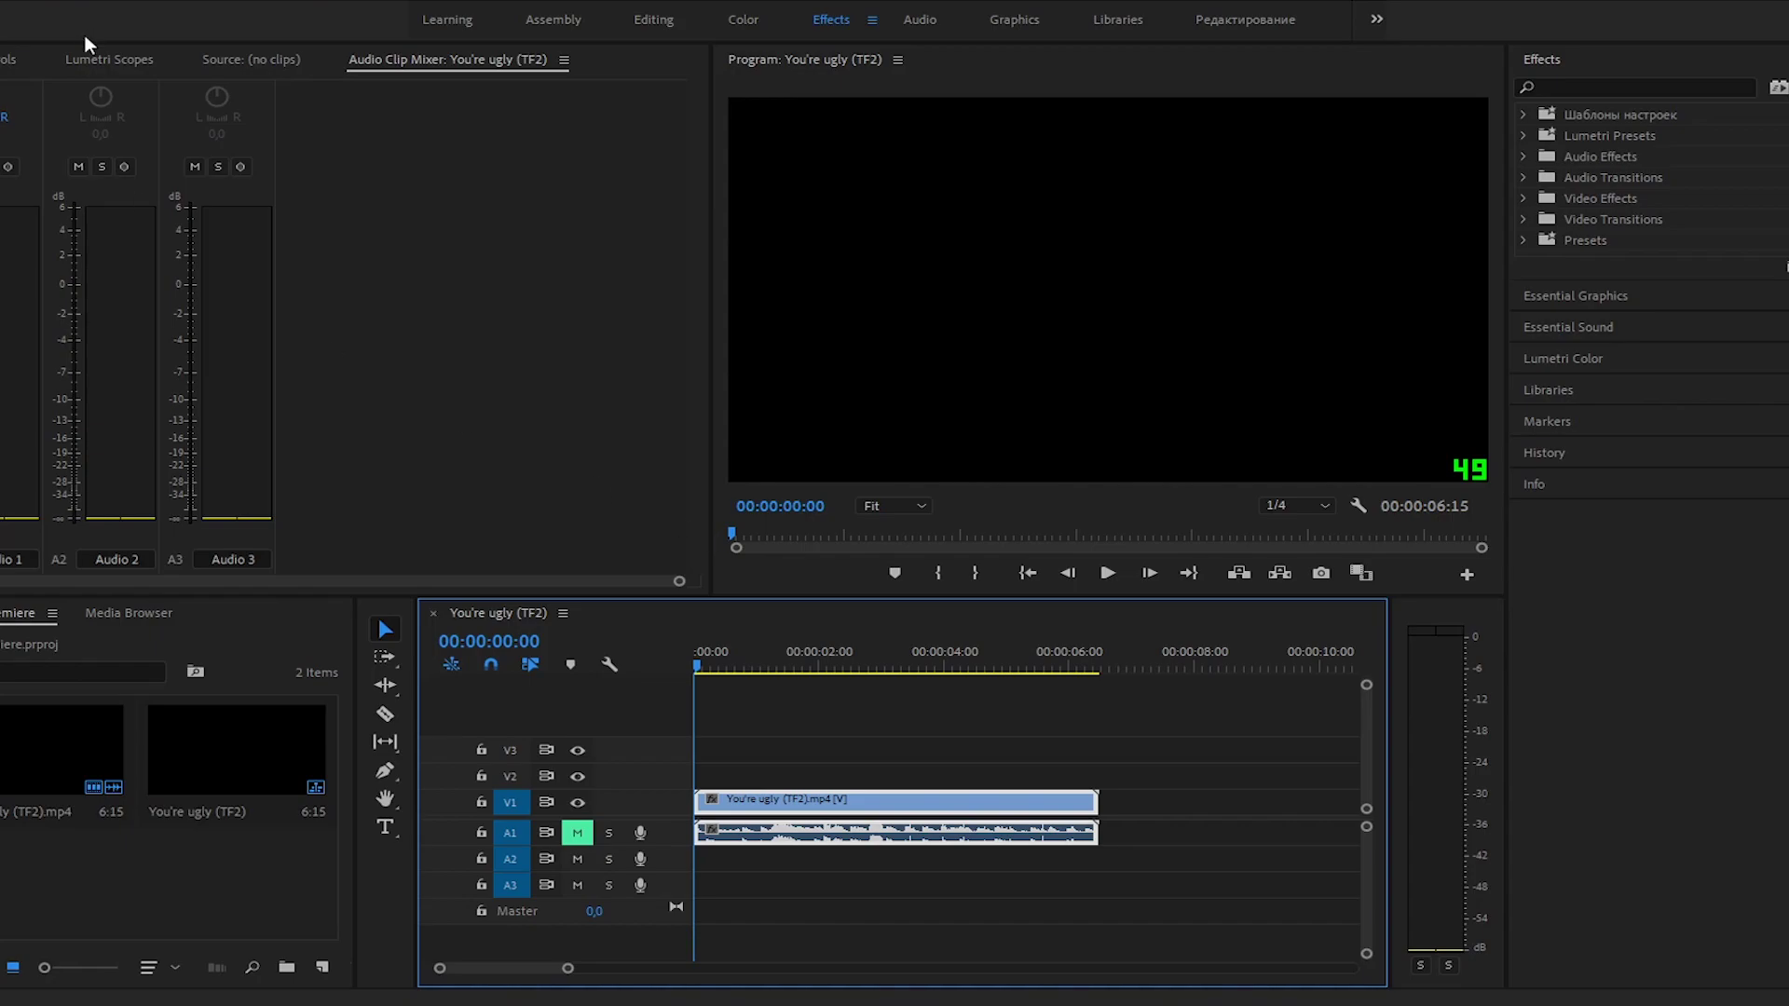
{"action": "left_click", "coordinate": [9, 59]}
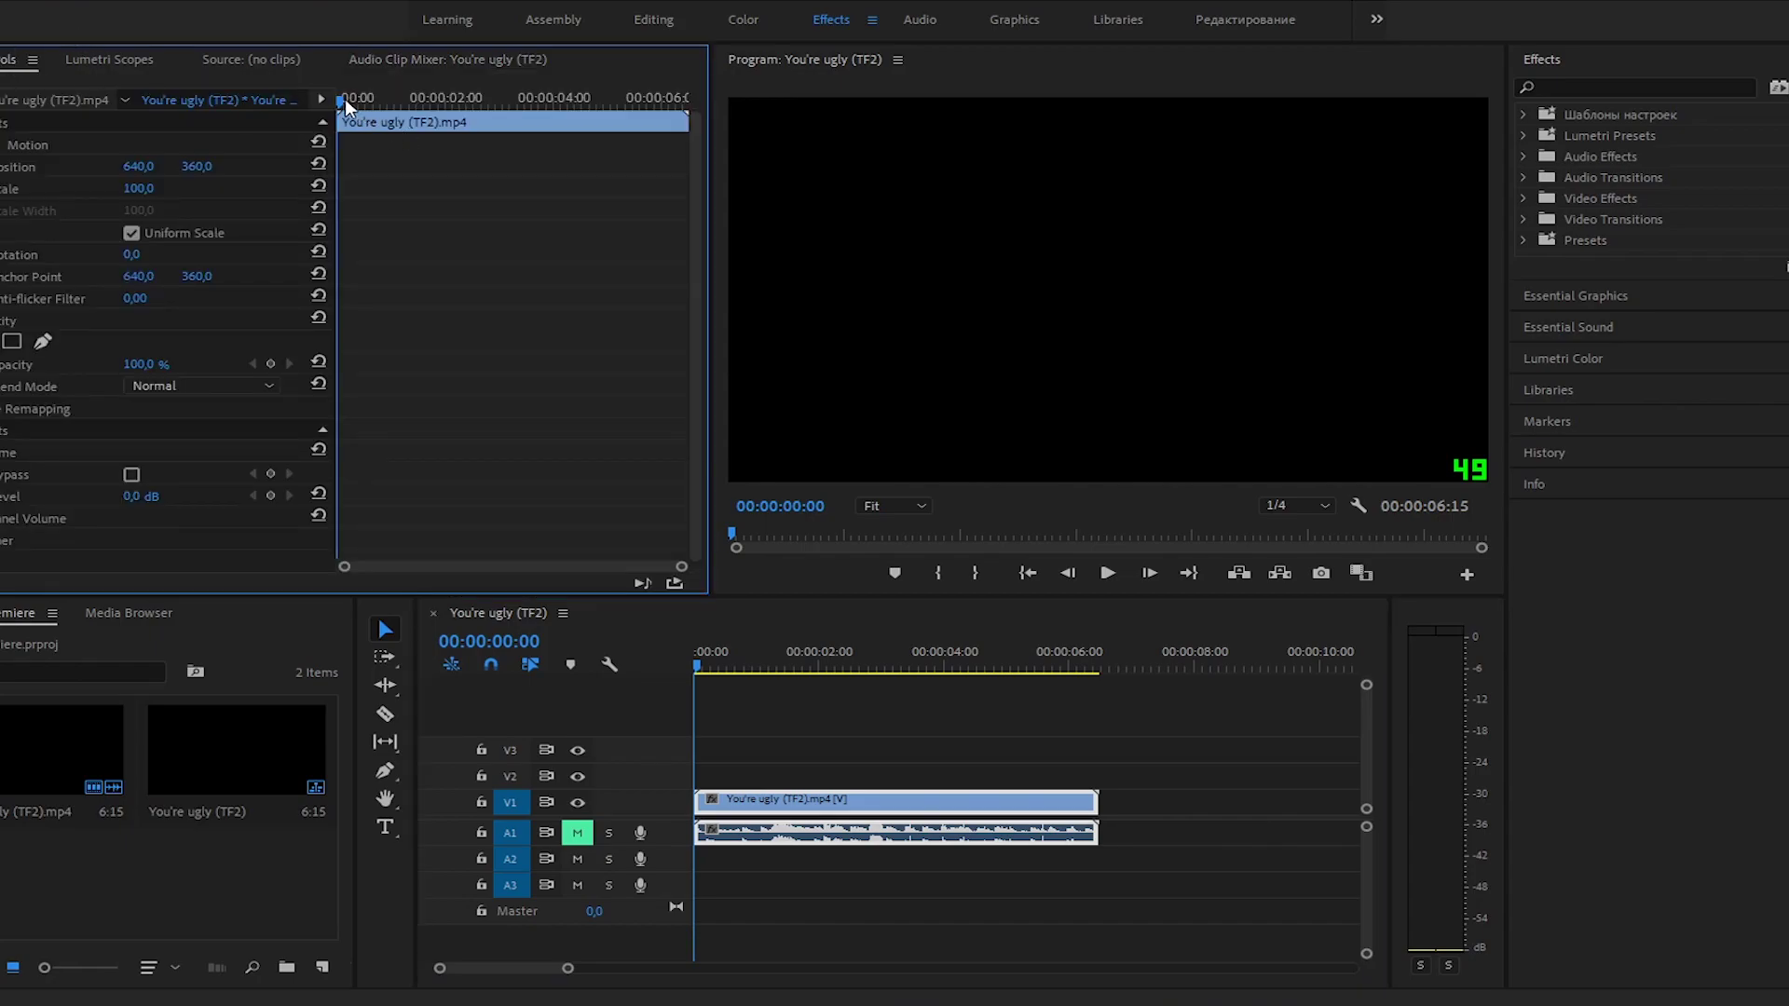
Play the clip, then scrub back to about 00:00:00:23 where the Engineer appears
{"action": "key", "text": "space"}
{"action": "key", "text": "space"}
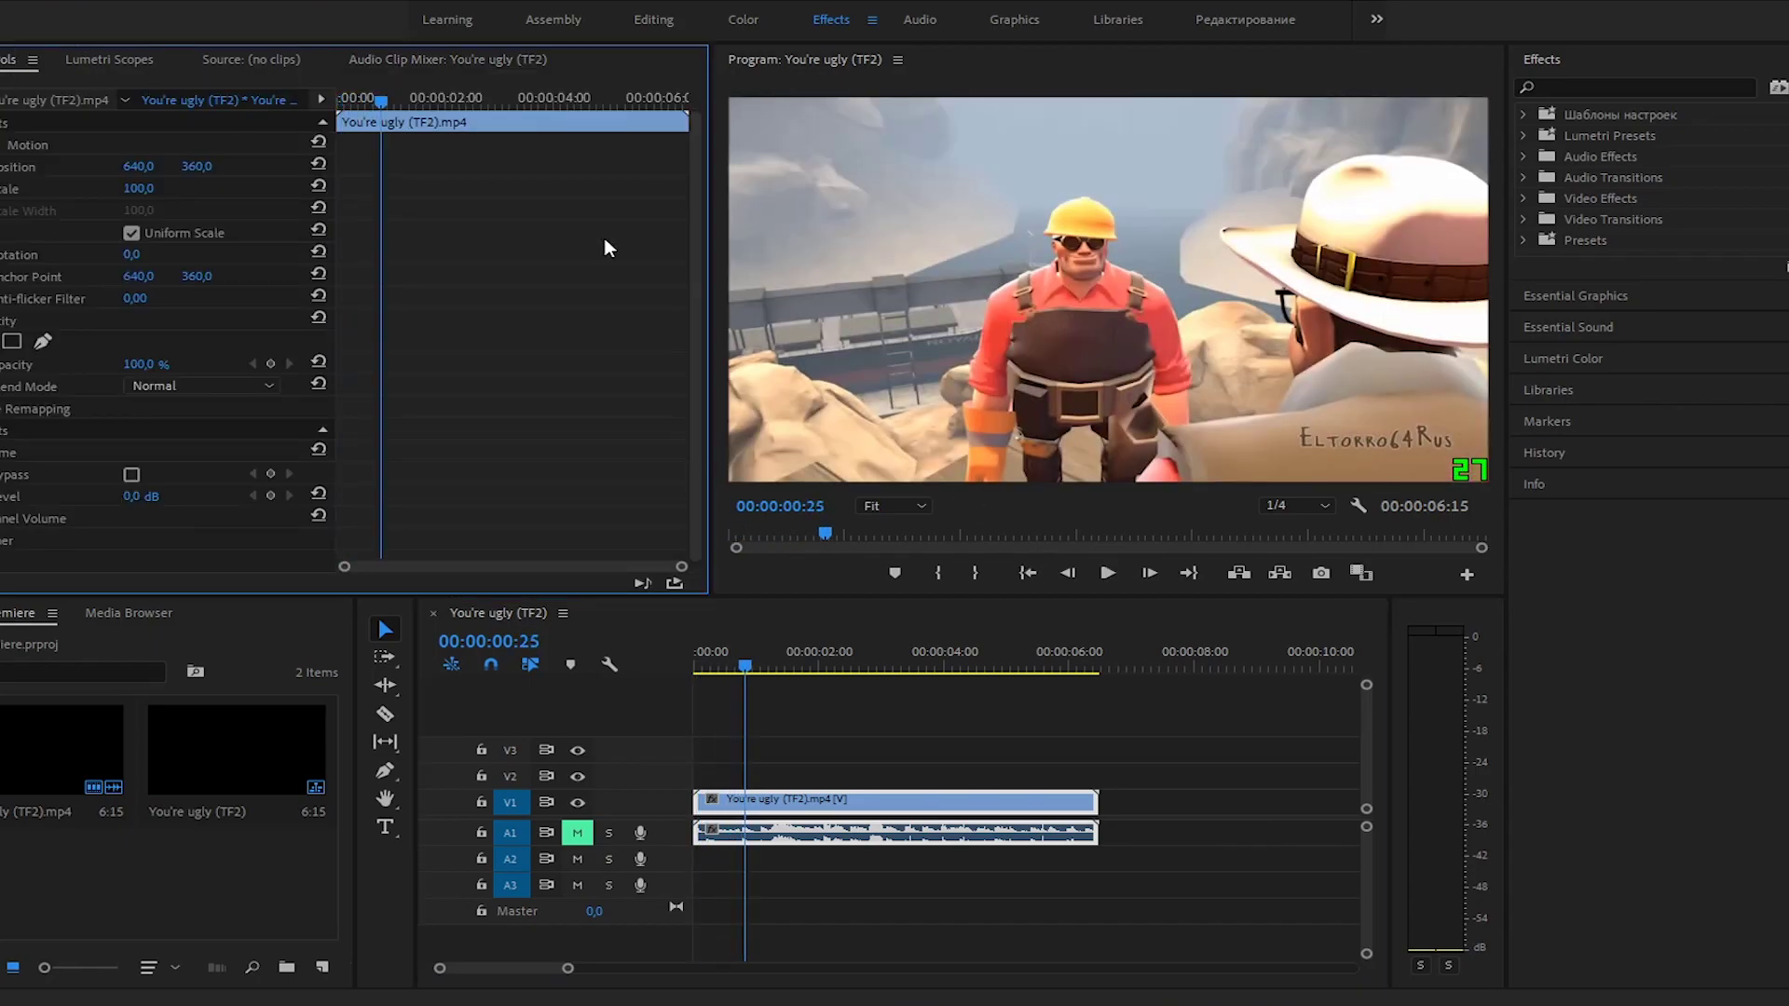
{"action": "left_click_drag", "start_coordinate": [338, 97], "coordinate": [372, 85]}
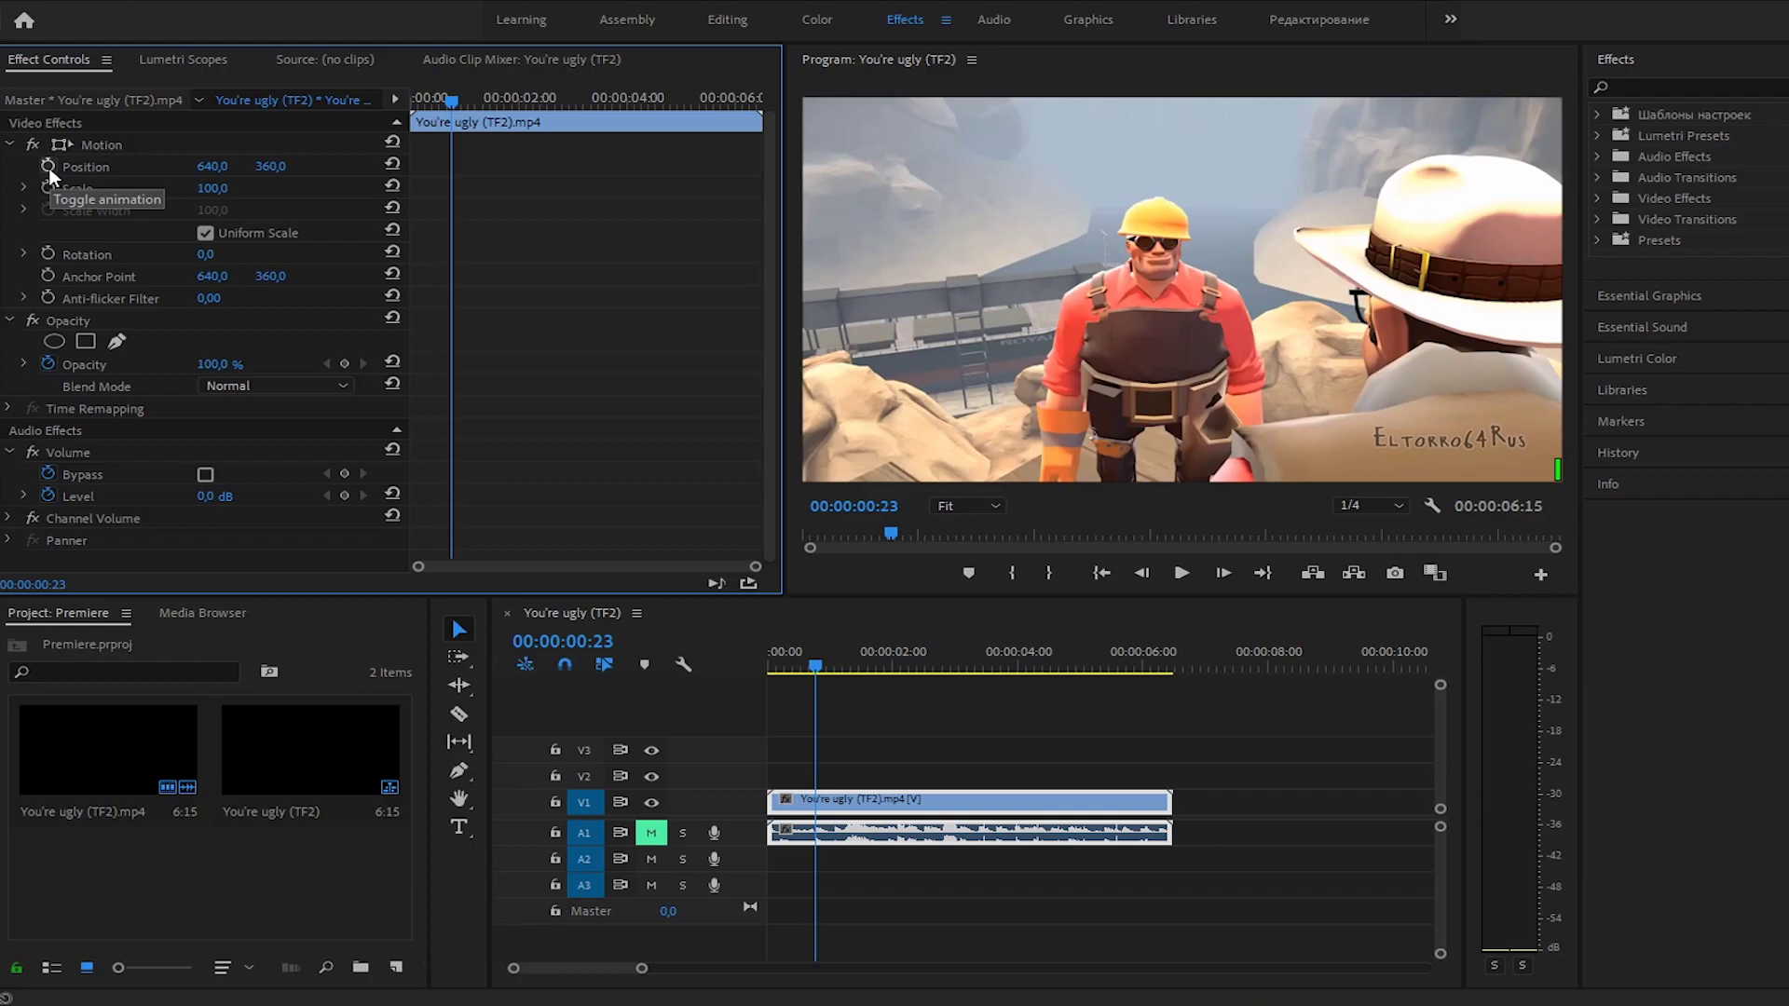
Add starting Position and Scale keyframes and move to frame 00:00:00:19
{"action": "left_click", "coordinate": [48, 168]}
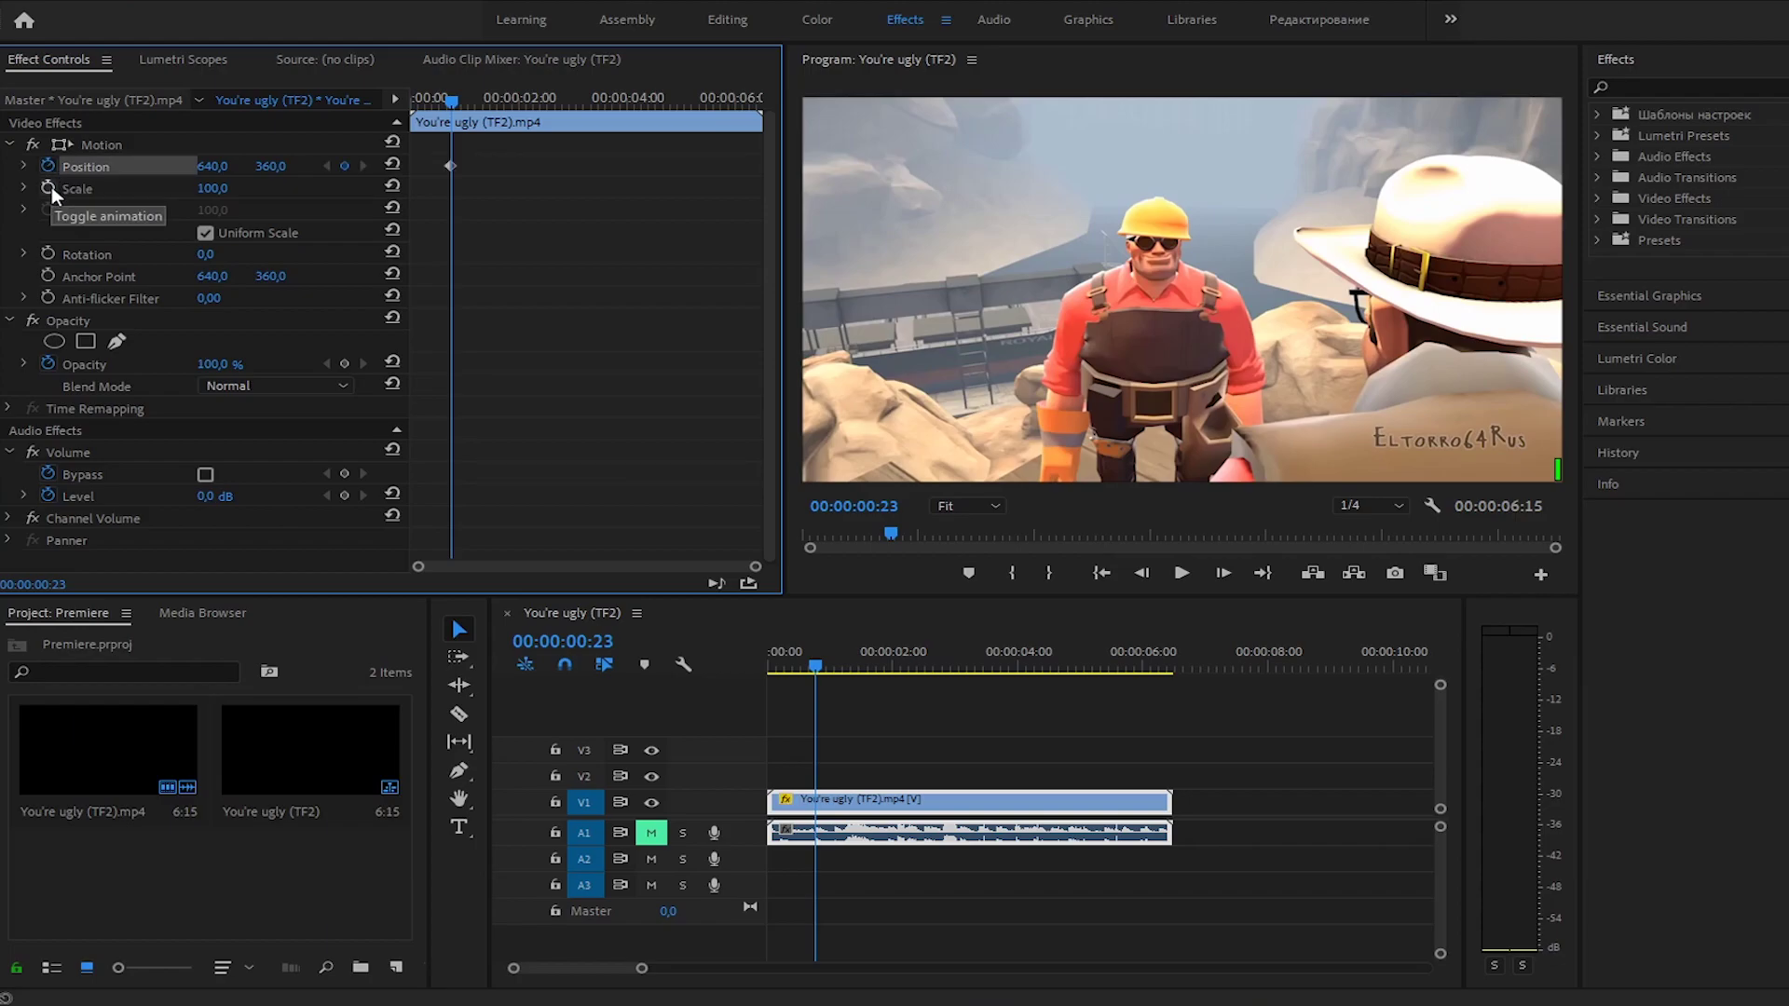
{"action": "left_click", "coordinate": [49, 187]}
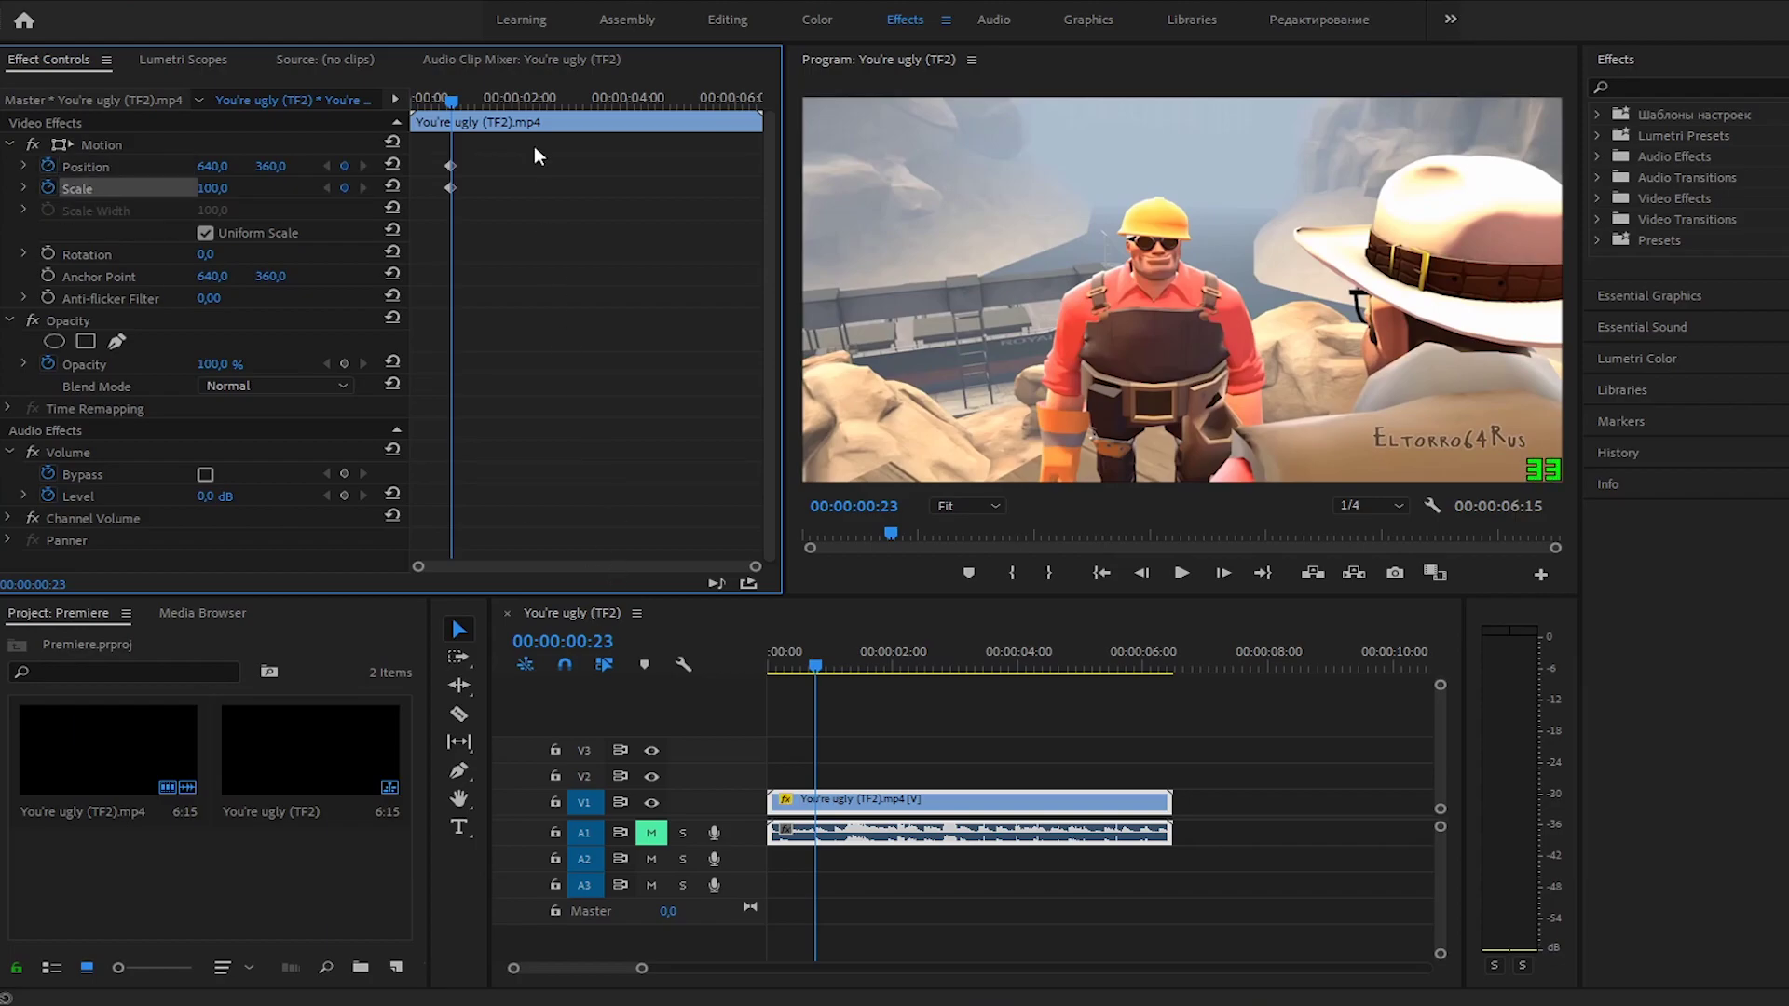
{"action": "left_click_drag", "start_coordinate": [452, 114], "coordinate": [445, 165]}
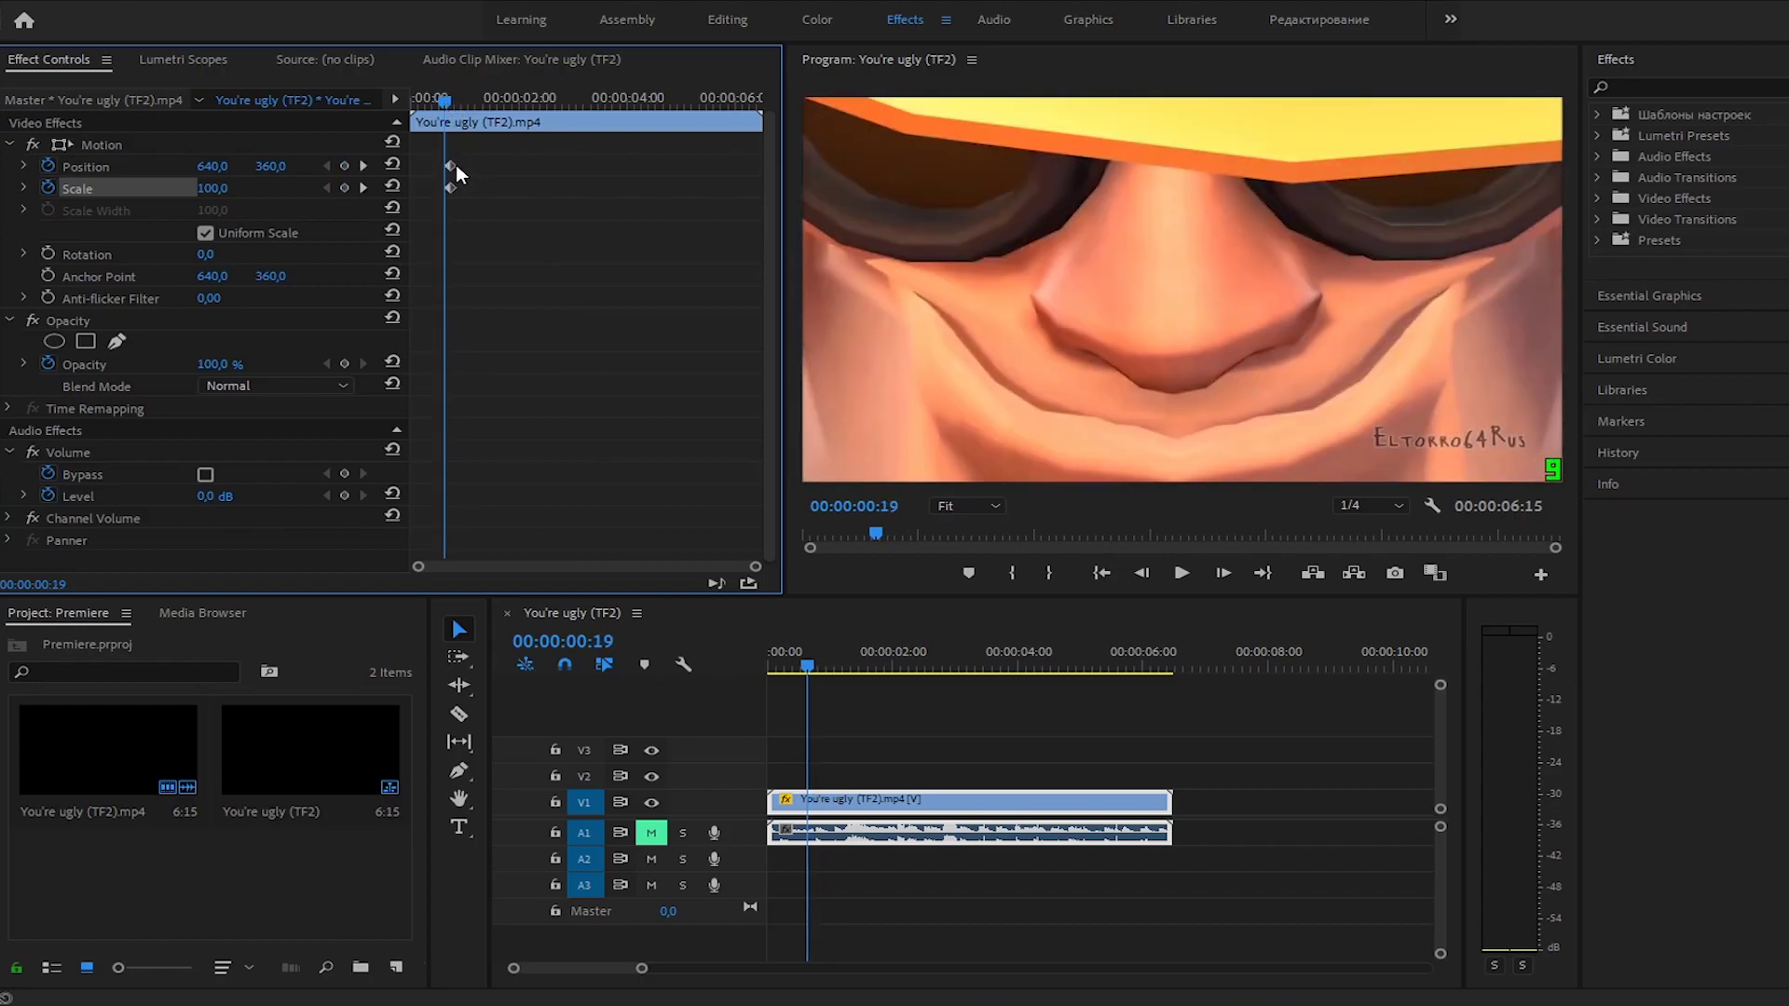
Try a 131.5% zoom toward the Engineer's face, then undo back to default framing
{"action": "left_click", "coordinate": [992, 310]}
{"action": "double_click", "coordinate": [992, 310]}
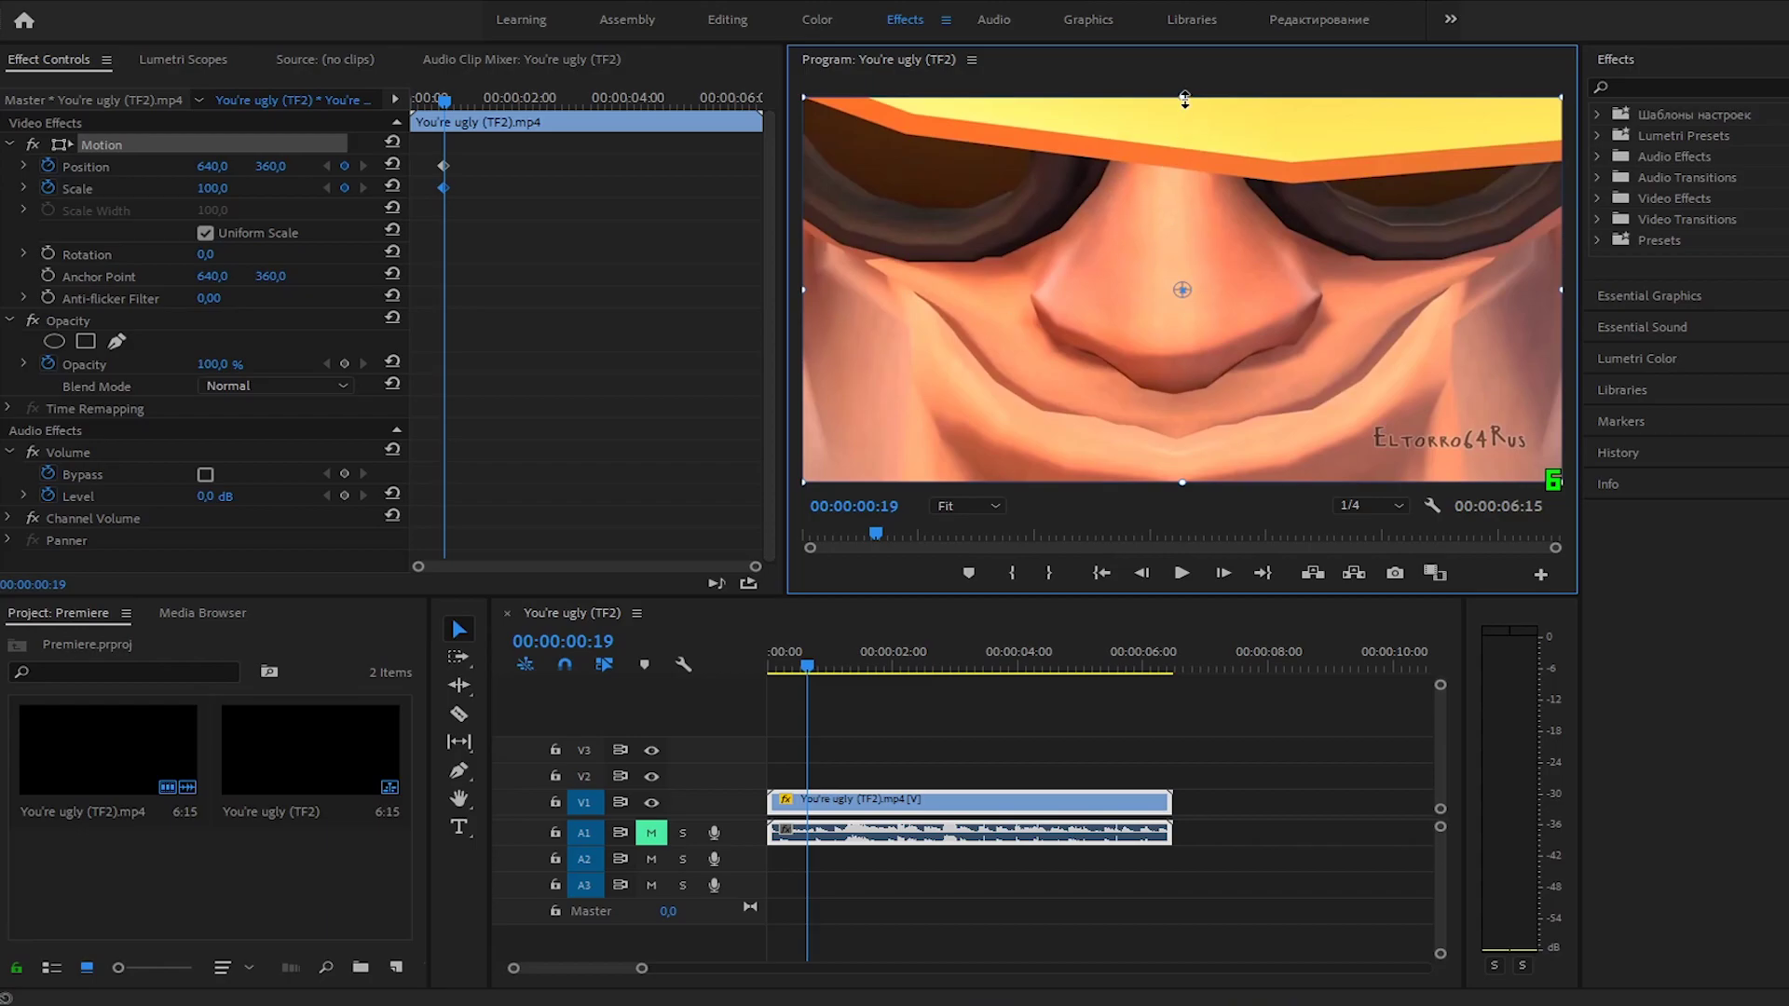
{"action": "left_click_drag", "start_coordinate": [1185, 99], "coordinate": [1174, 39]}
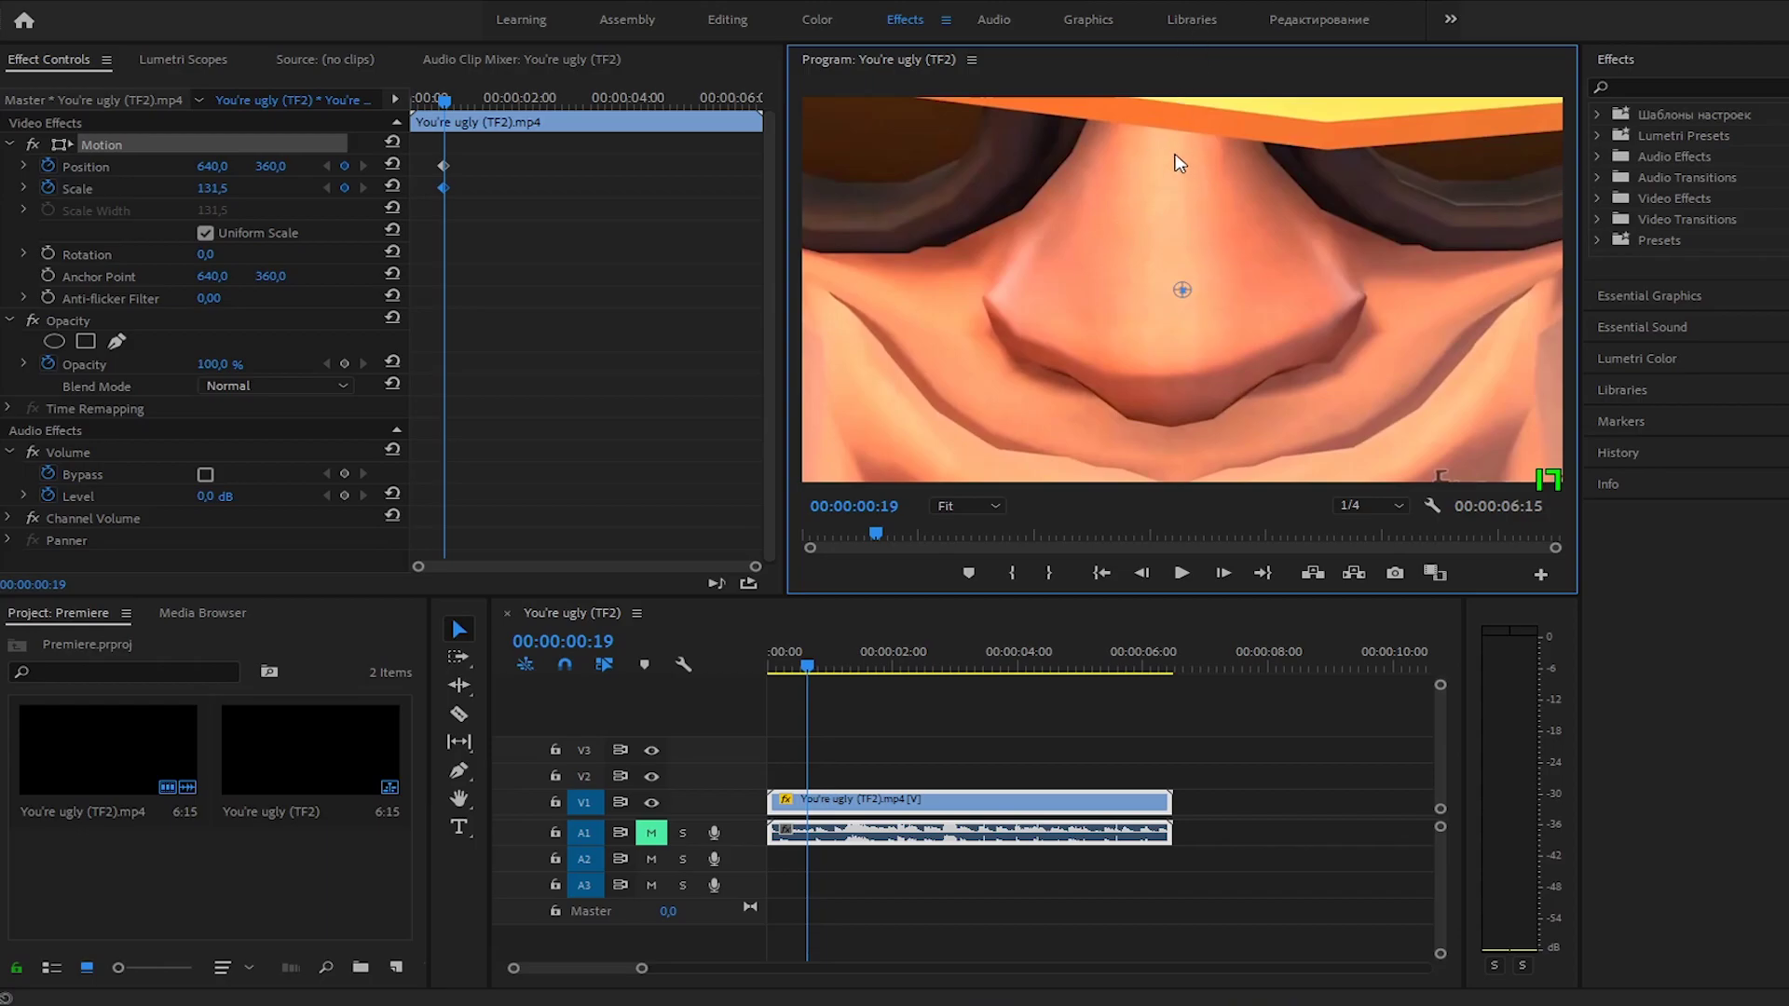
{"action": "left_click_drag", "start_coordinate": [1180, 164], "coordinate": [1172, 259]}
{"action": "left_click_drag", "start_coordinate": [1178, 136], "coordinate": [1176, 121]}
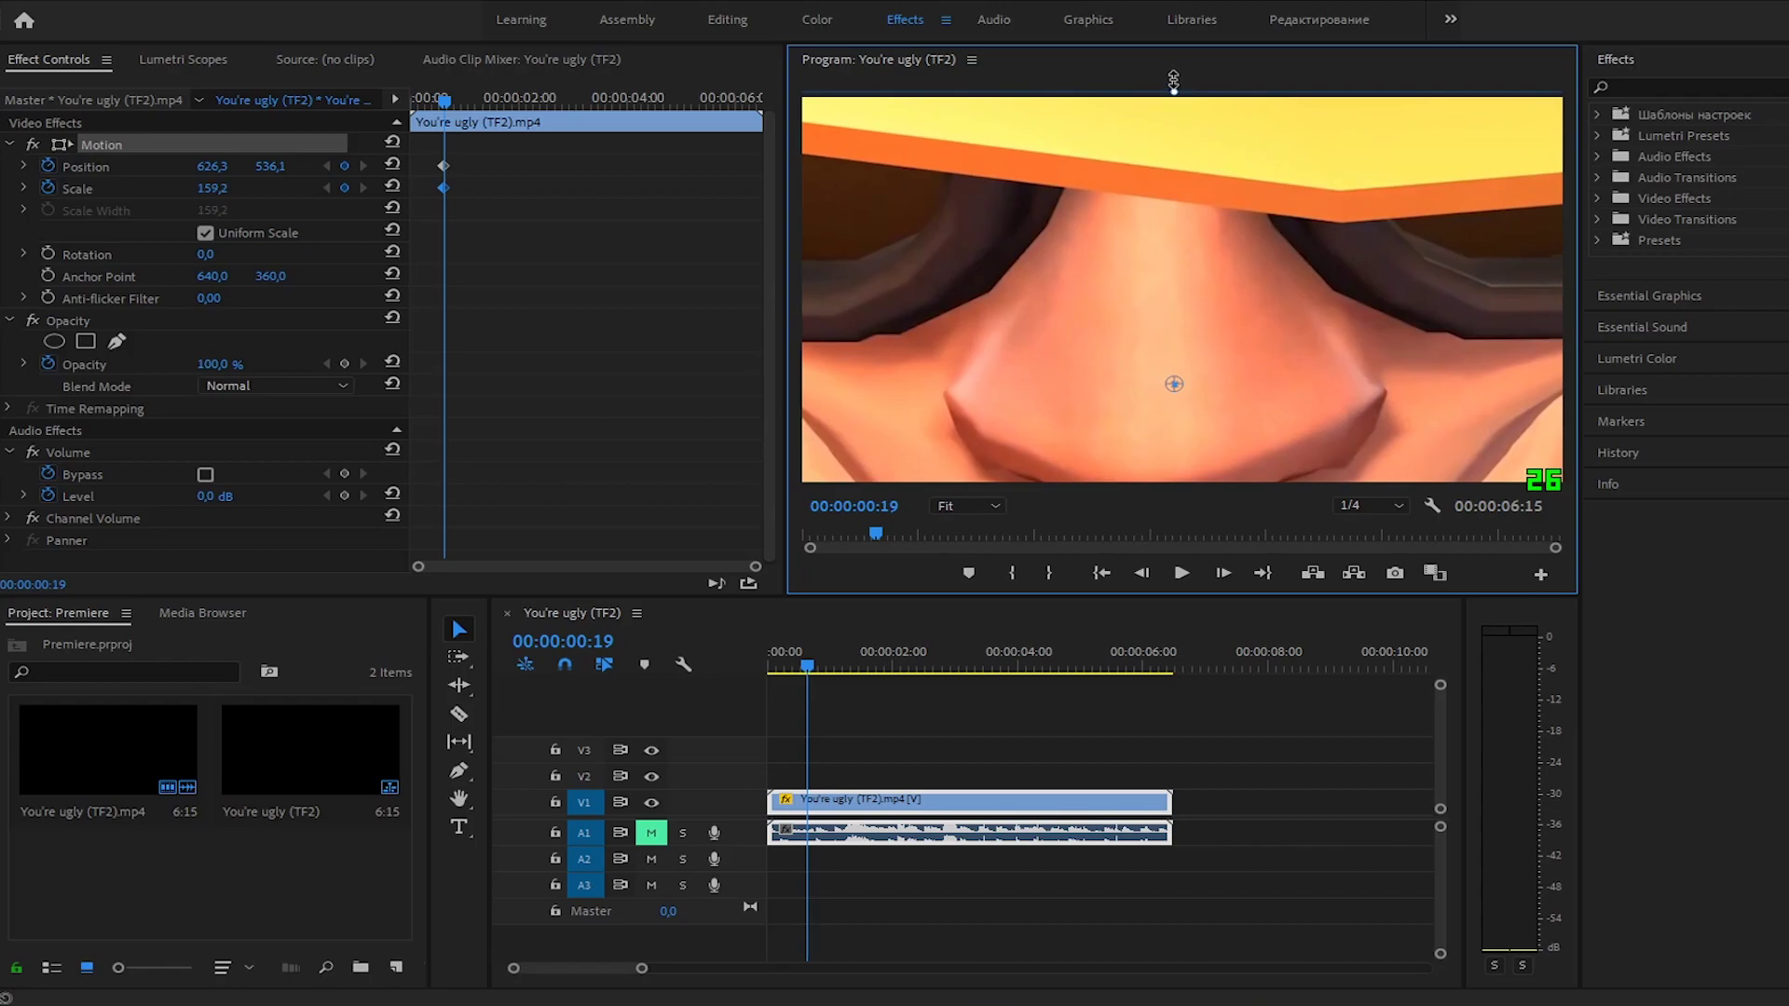
{"action": "key", "text": "ctrl+z"}
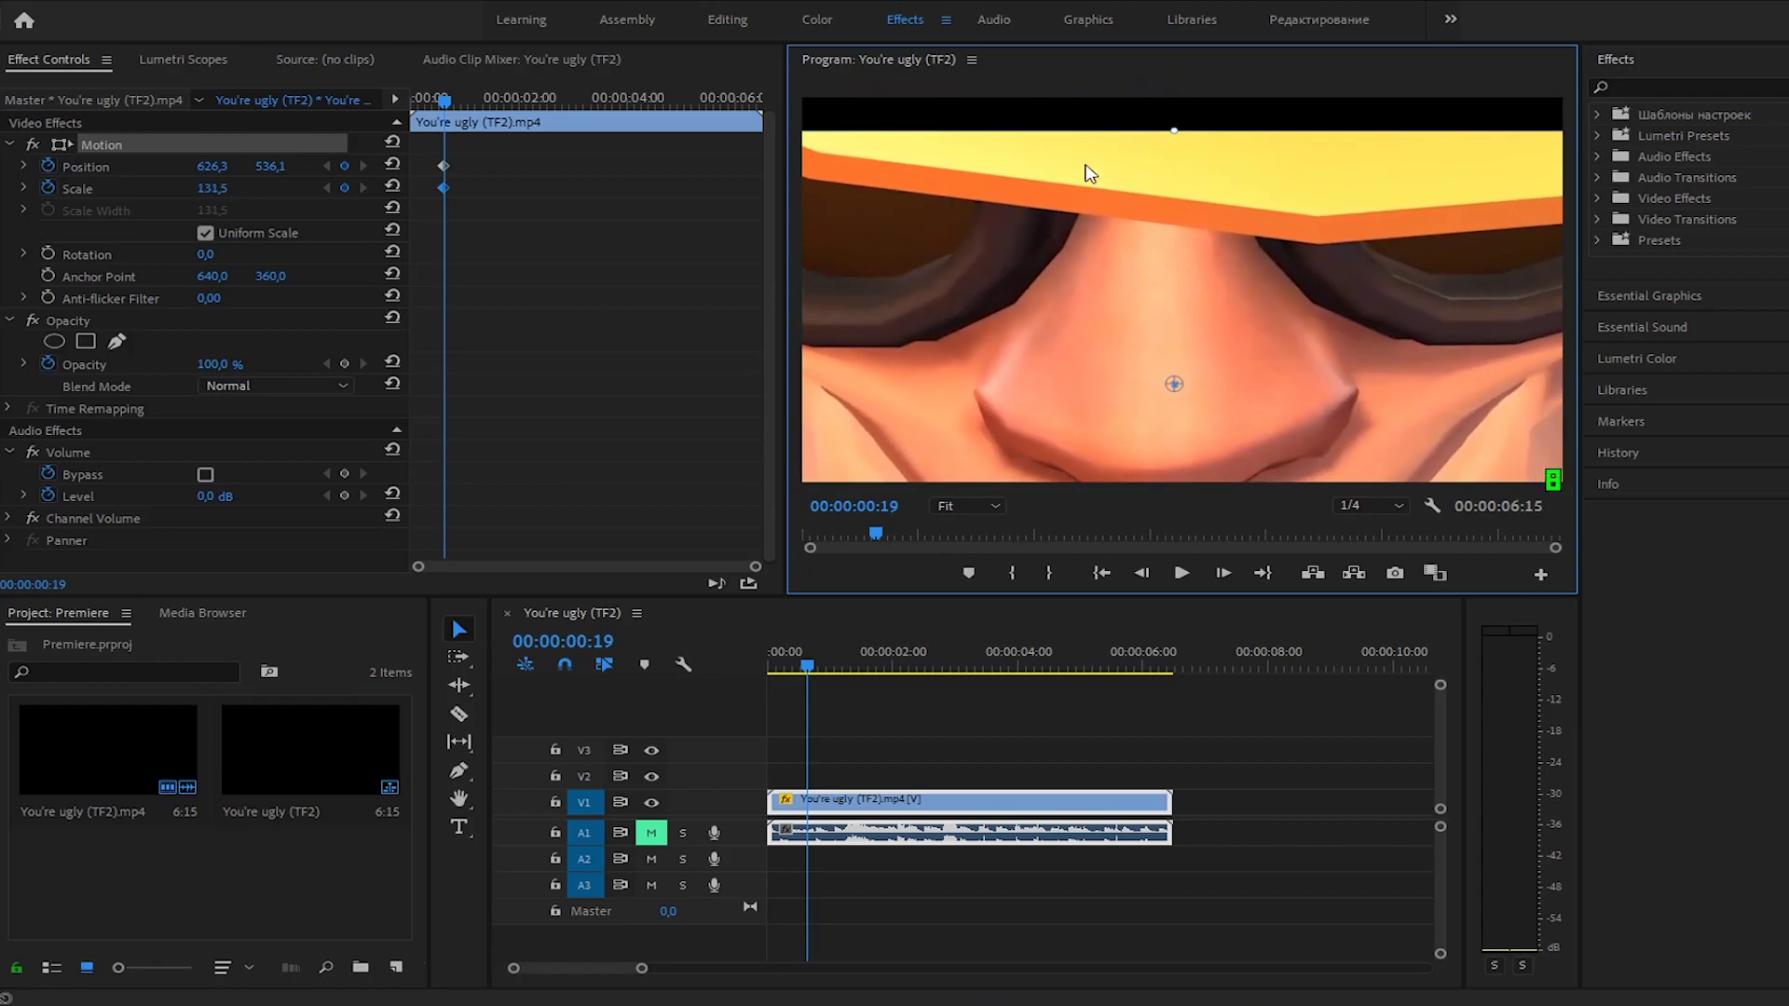
{"action": "key", "text": "ctrl+z"}
{"action": "key", "text": "ctrl+z"}
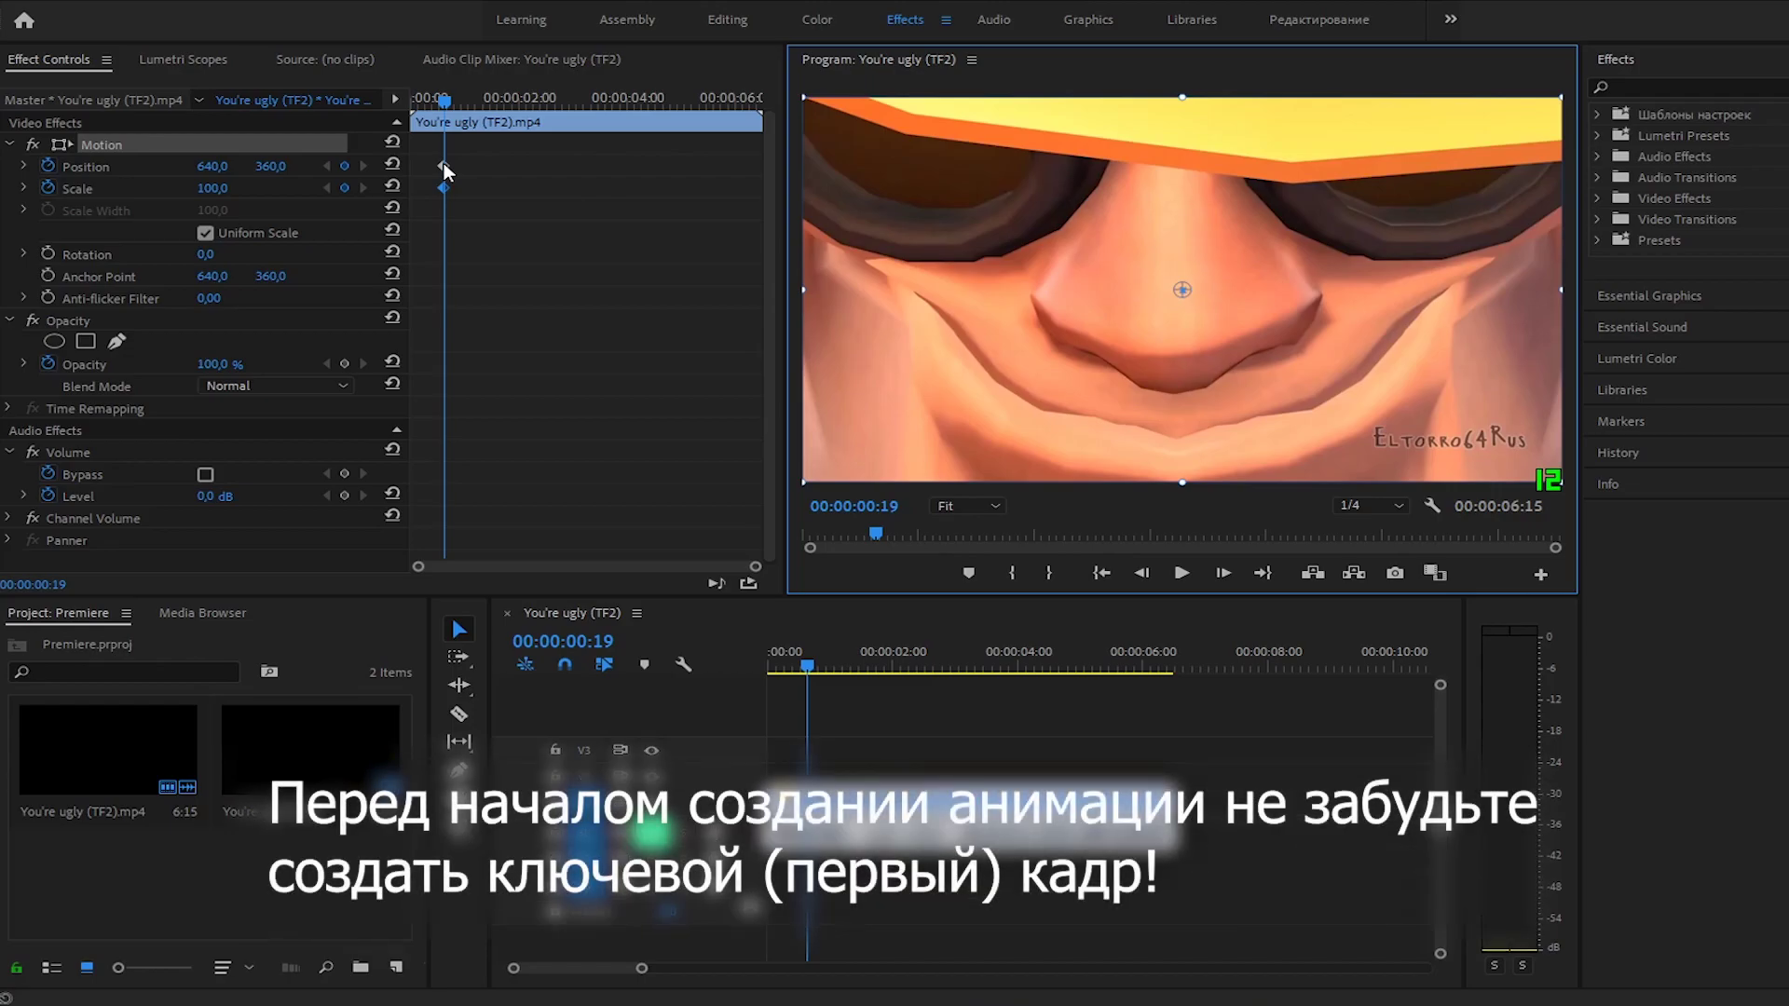
Move the keyframes to the start and zoom onto the face: Scale 151.4, Position 640, 418.7
{"action": "left_click_drag", "start_coordinate": [444, 166], "coordinate": [416, 166]}
{"action": "left_click_drag", "start_coordinate": [444, 100], "coordinate": [429, 100]}
{"action": "left_click_drag", "start_coordinate": [1064, 215], "coordinate": [1061, 231]}
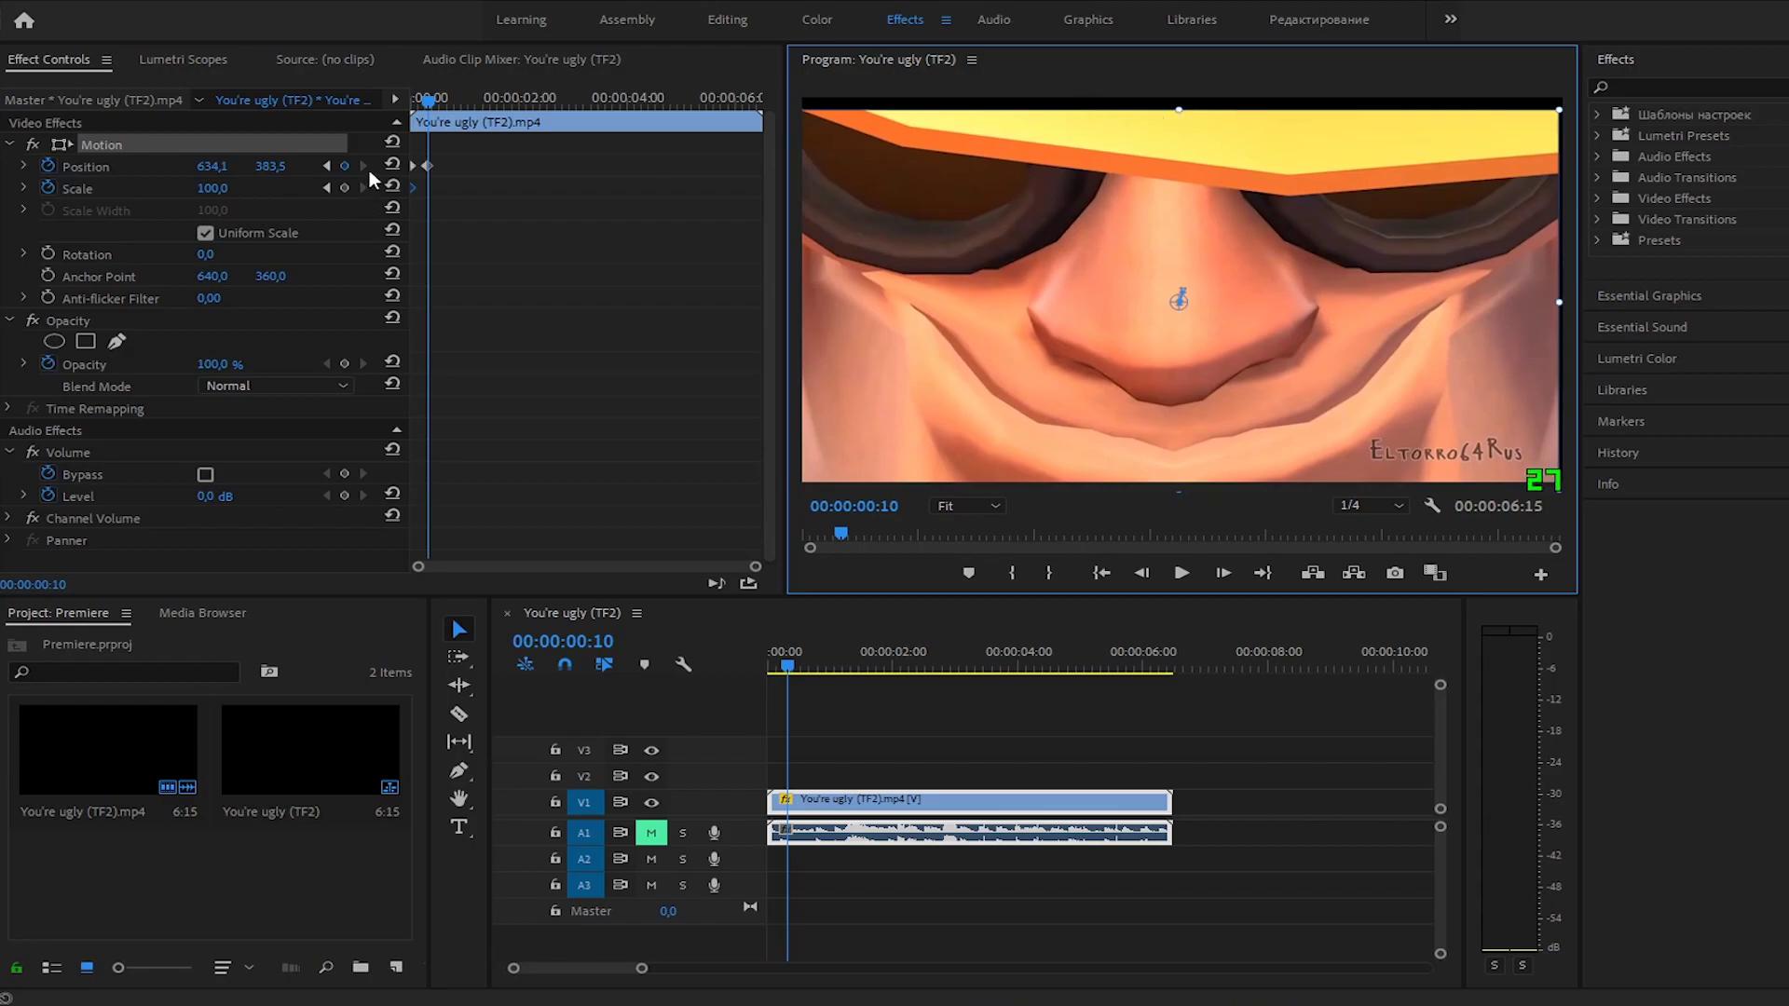
{"action": "left_click_drag", "start_coordinate": [1174, 105], "coordinate": [1185, 66]}
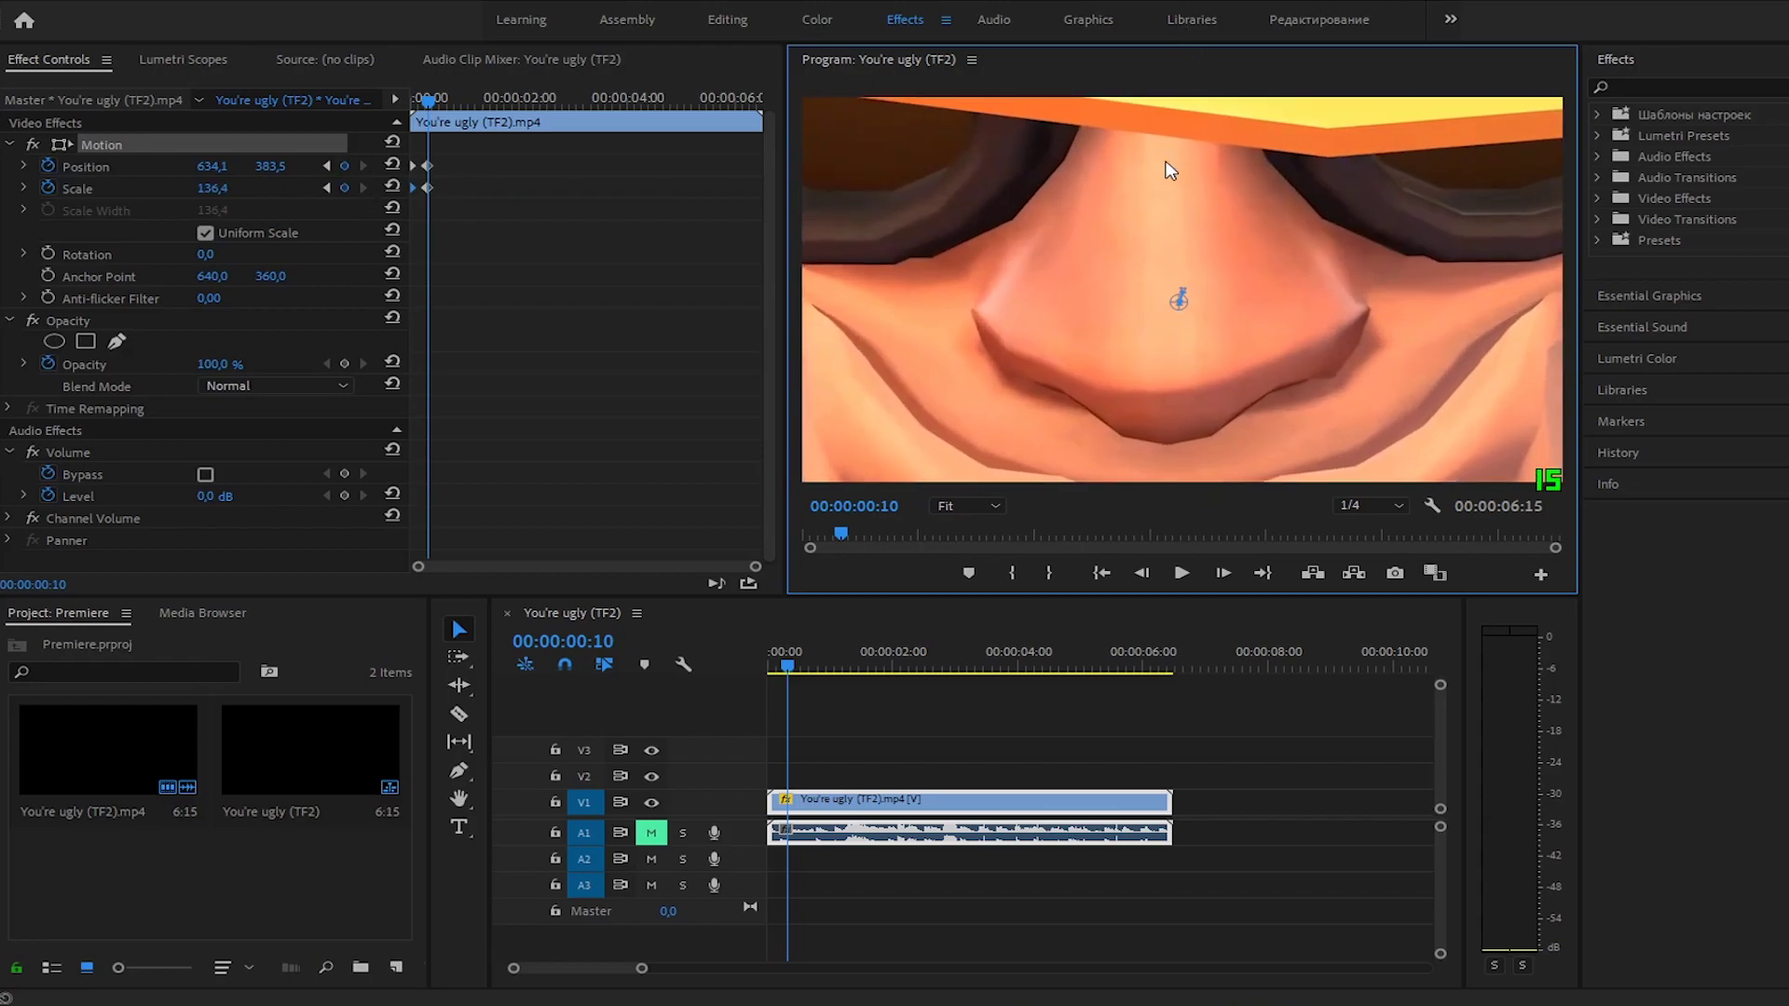
{"action": "left_click_drag", "start_coordinate": [1178, 217], "coordinate": [1183, 240]}
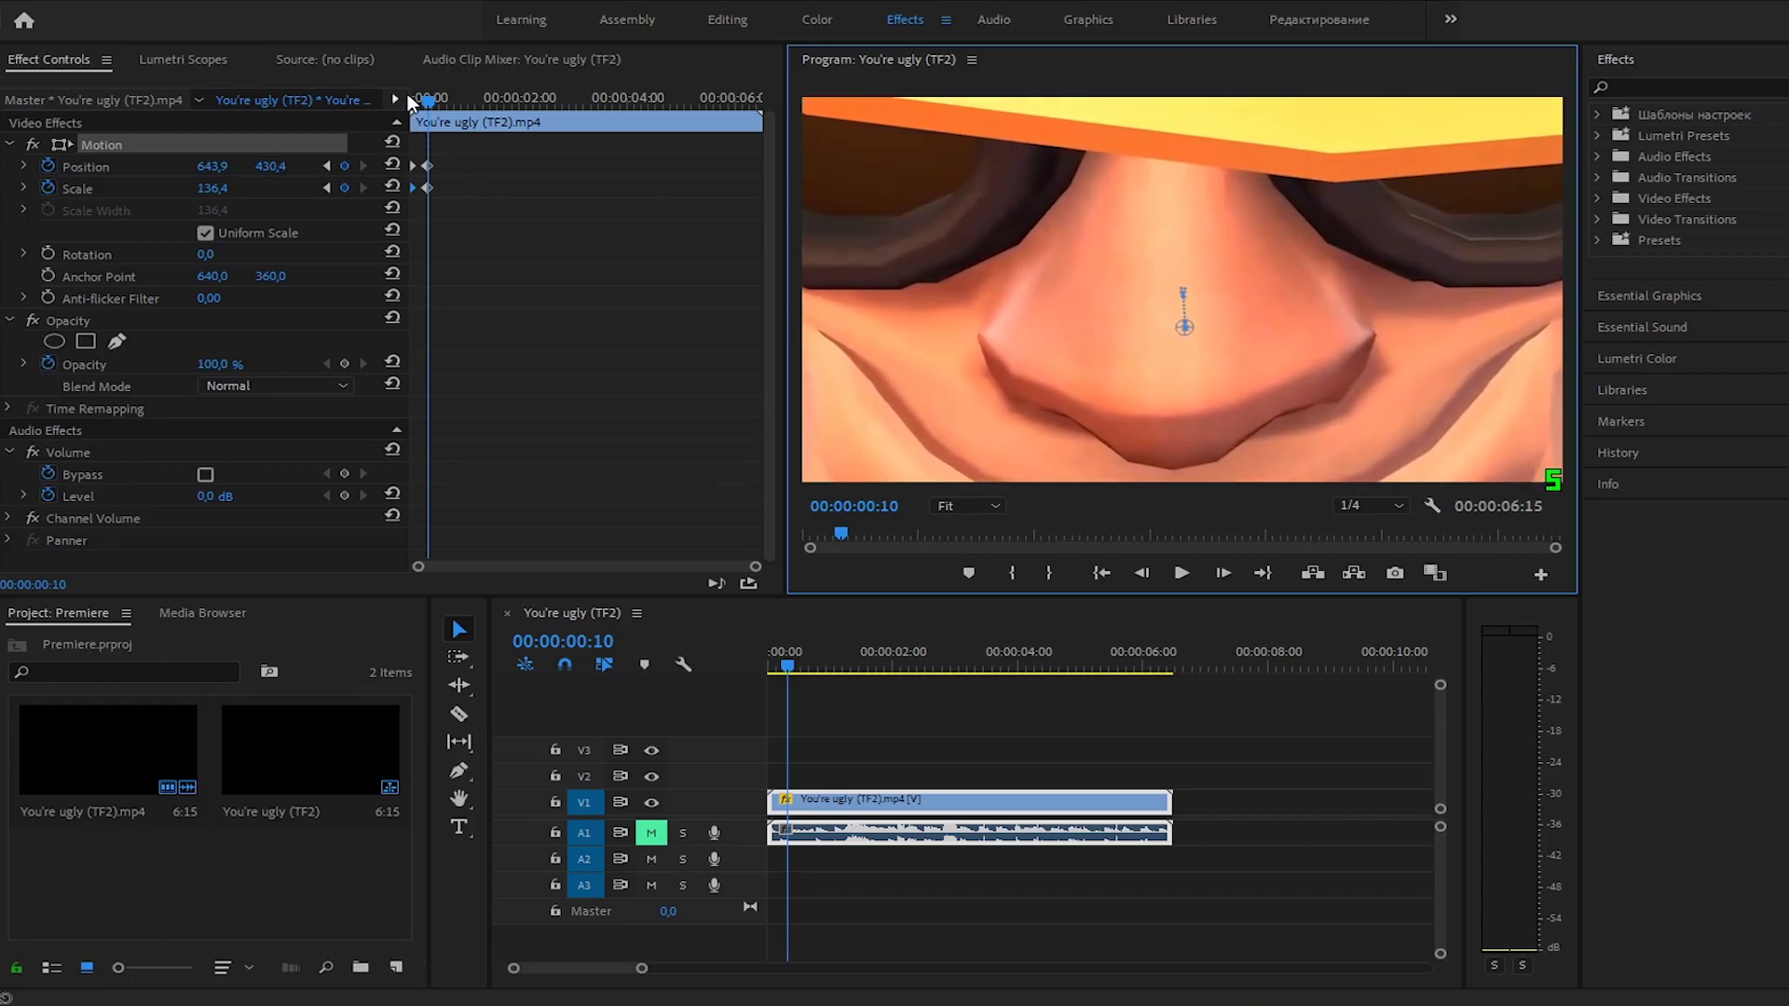
Preview the zoom animation twice, then scrub forward to around 00:00:02:17
{"action": "left_click", "coordinate": [430, 107]}
{"action": "key", "text": "space"}
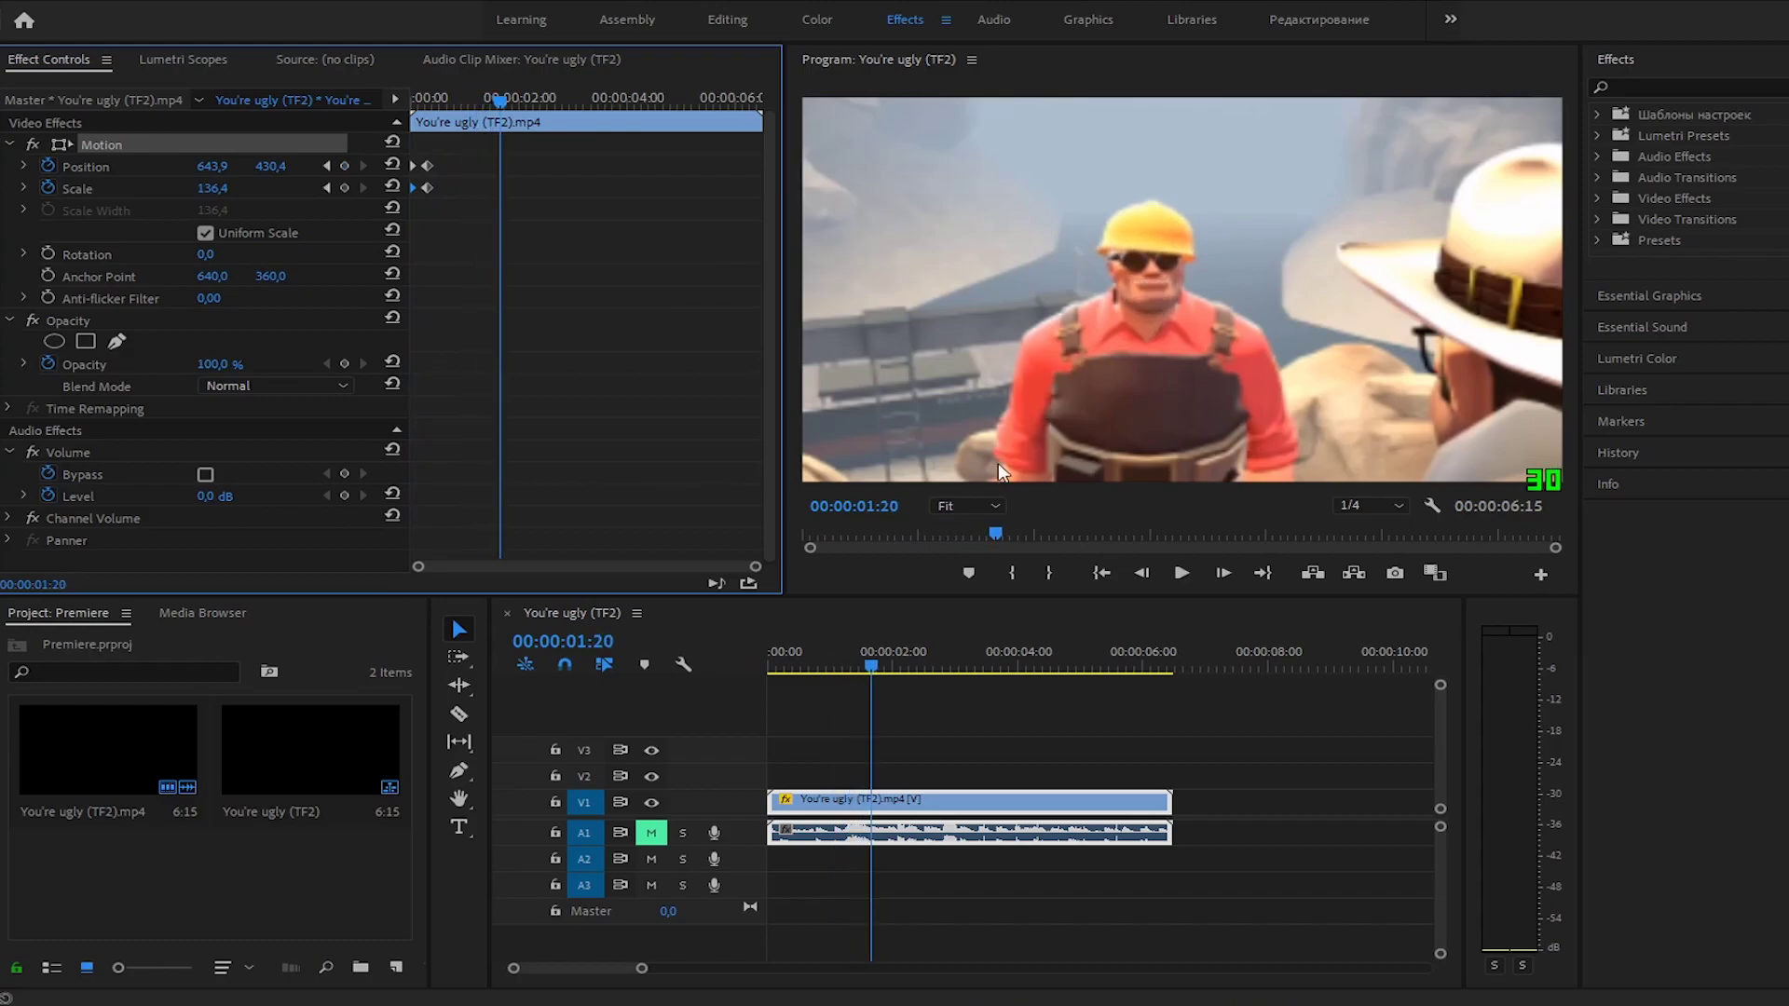
{"action": "left_click", "coordinate": [775, 630]}
{"action": "key", "text": "Home"}
{"action": "left_click_drag", "start_coordinate": [807, 537], "coordinate": [863, 535]}
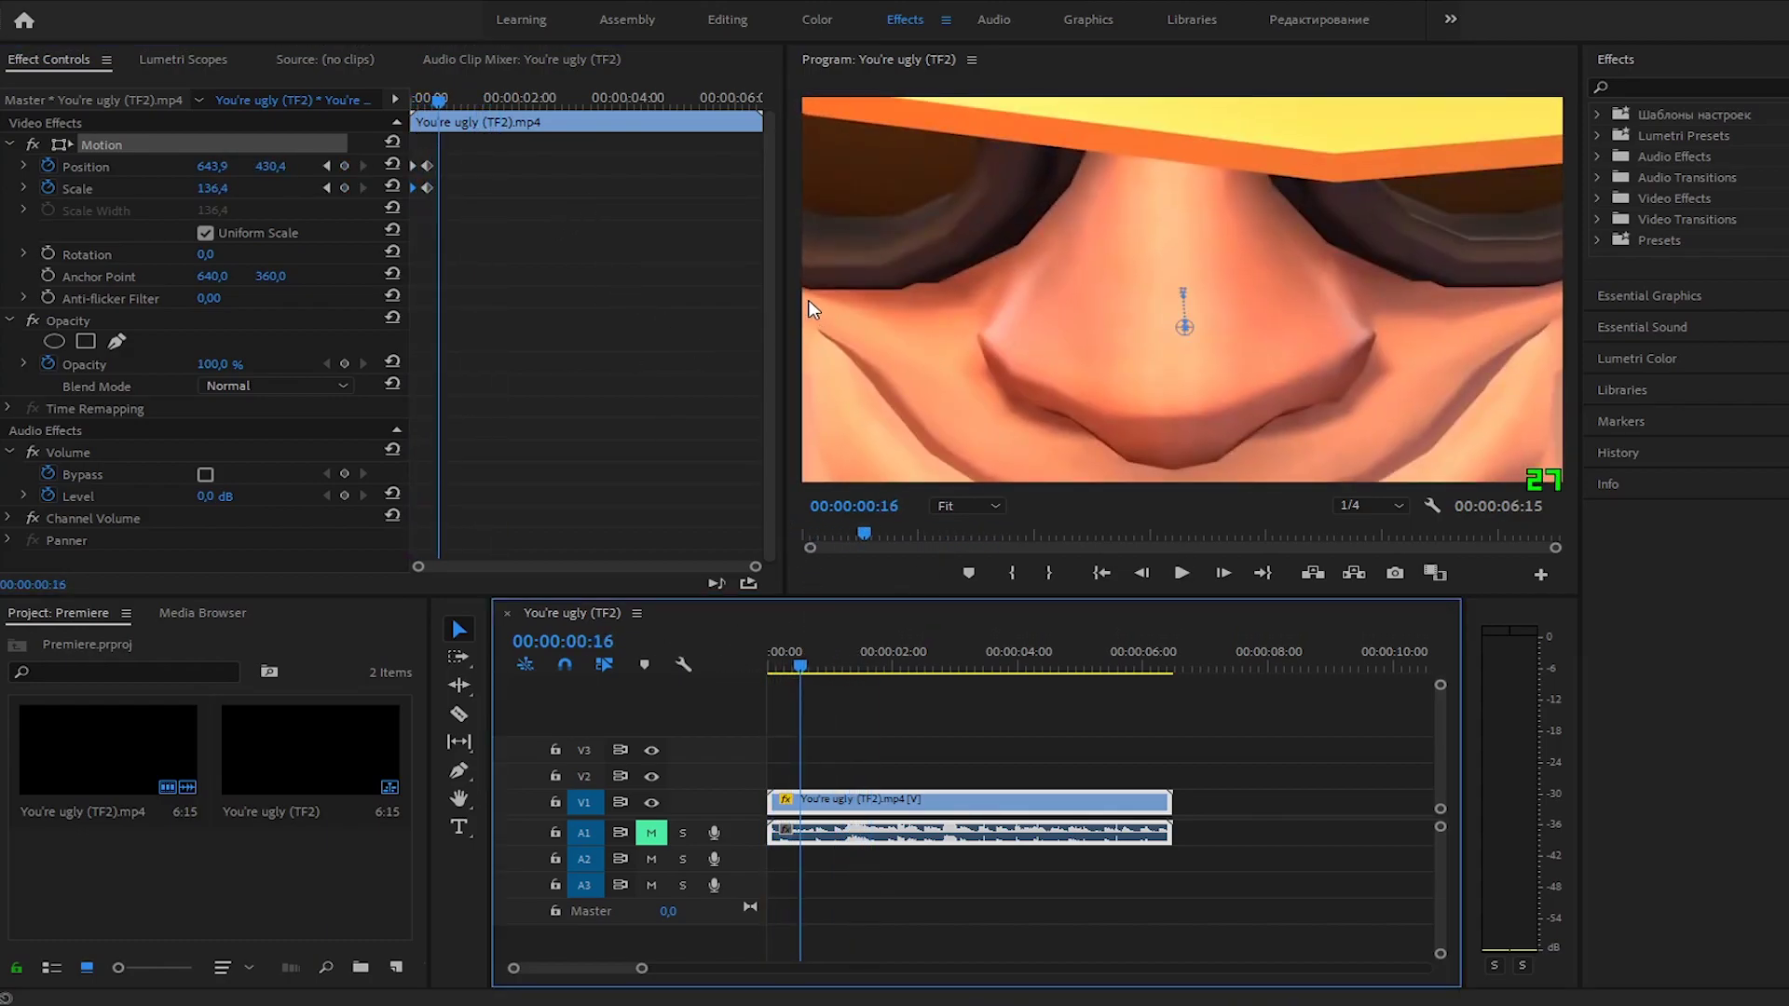
{"action": "left_click", "coordinate": [385, 121]}
{"action": "key", "text": "Home"}
{"action": "key", "text": "space"}
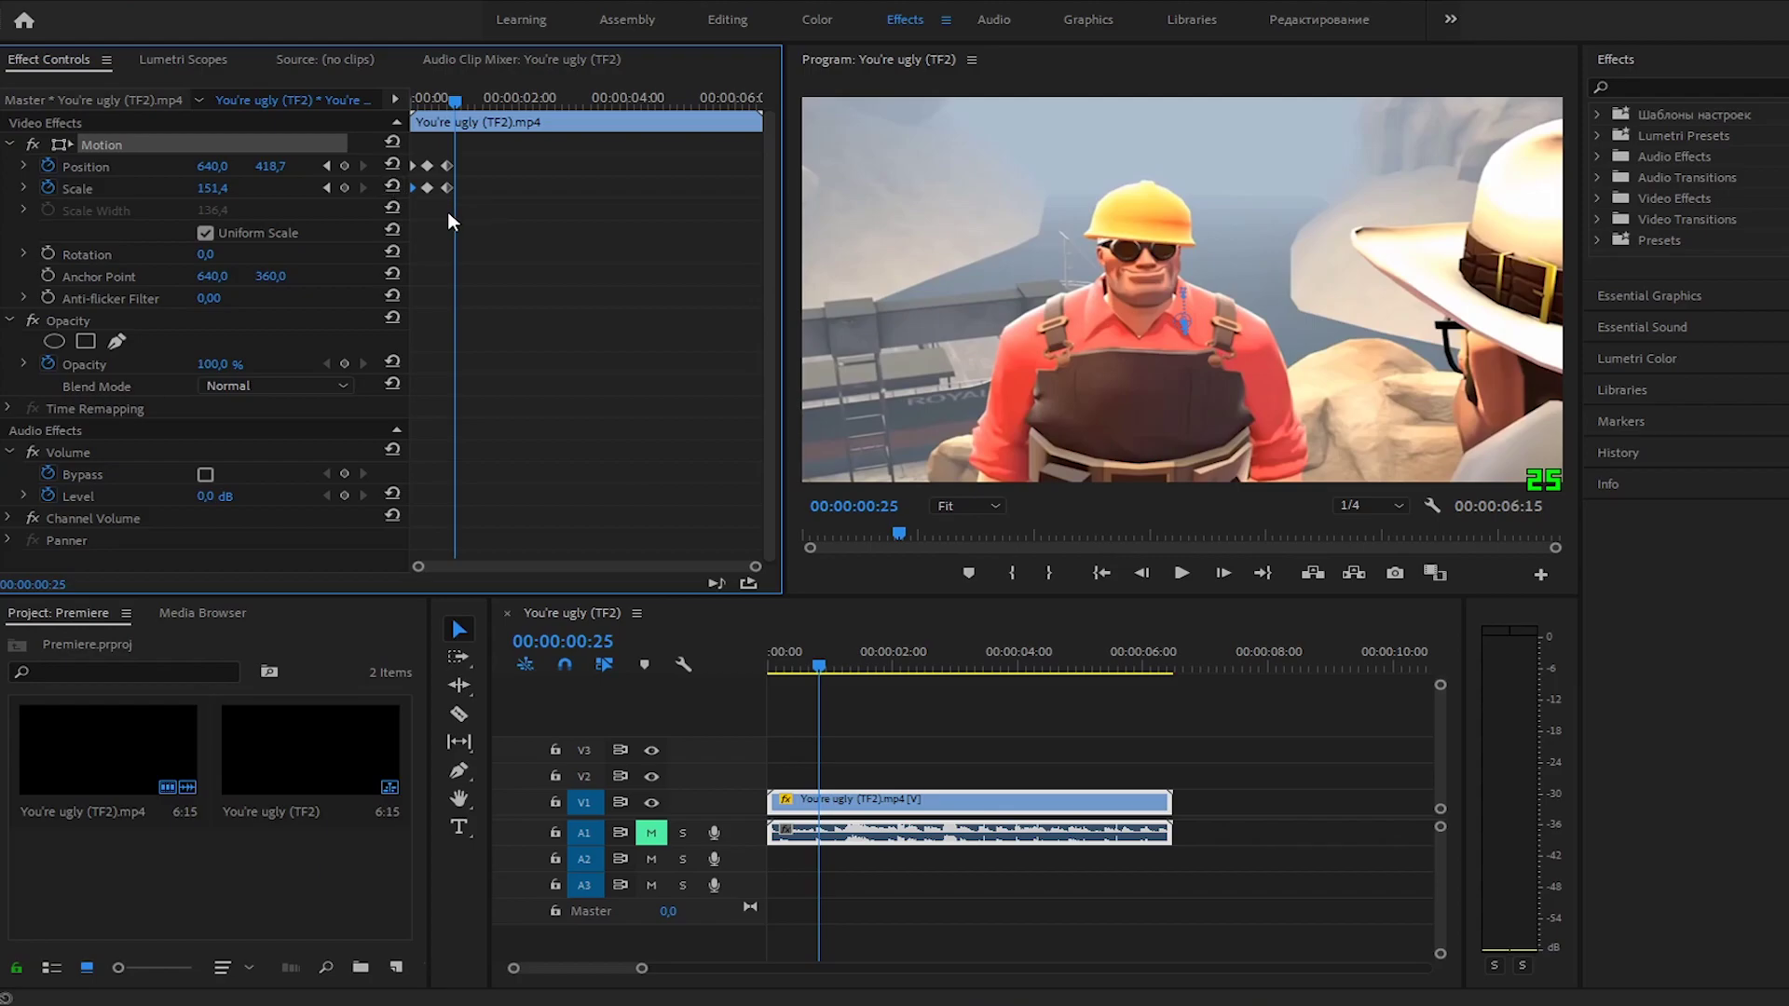
{"action": "mouse_move", "coordinate": [453, 102]}
{"action": "left_mouse_down"}
{"action": "mouse_move", "coordinate": [500, 102]}
{"action": "mouse_move", "coordinate": [461, 103]}
{"action": "left_mouse_up"}
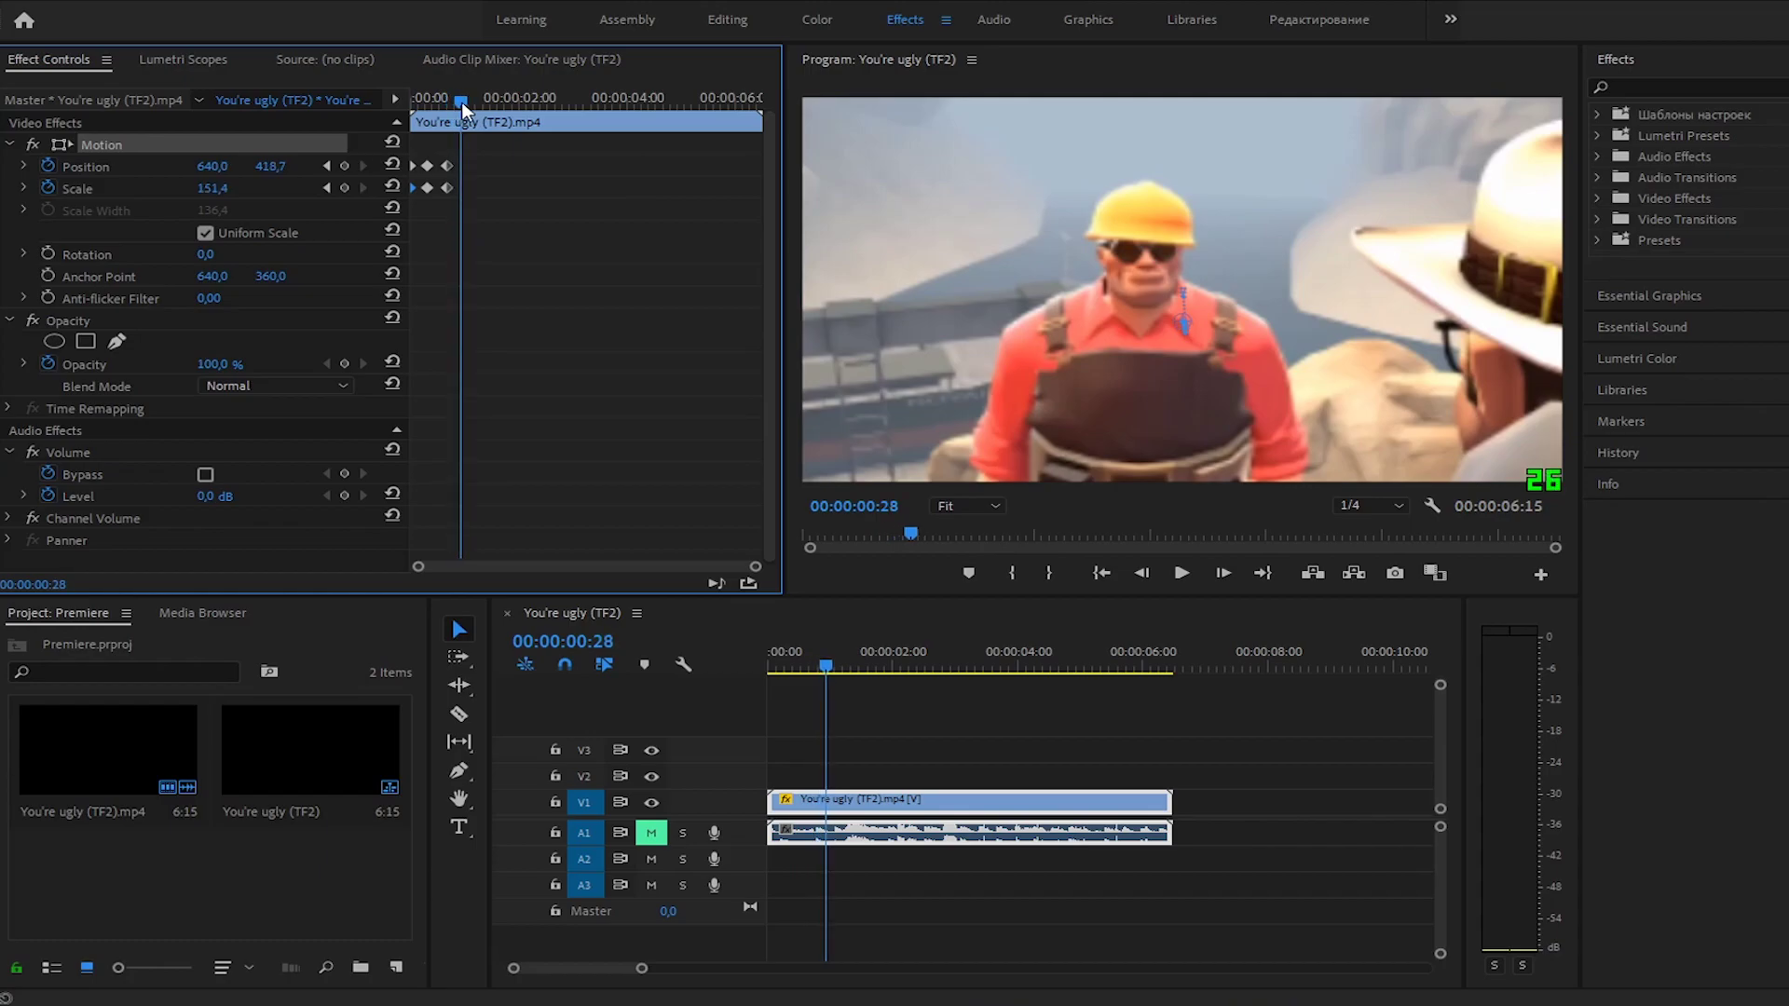
{"action": "left_click_drag", "start_coordinate": [461, 102], "coordinate": [557, 102]}
Add a zoom-out keyframe pair at 00:00:02:24: Scale 100, Position 638, 358
{"action": "left_click", "coordinate": [447, 165]}
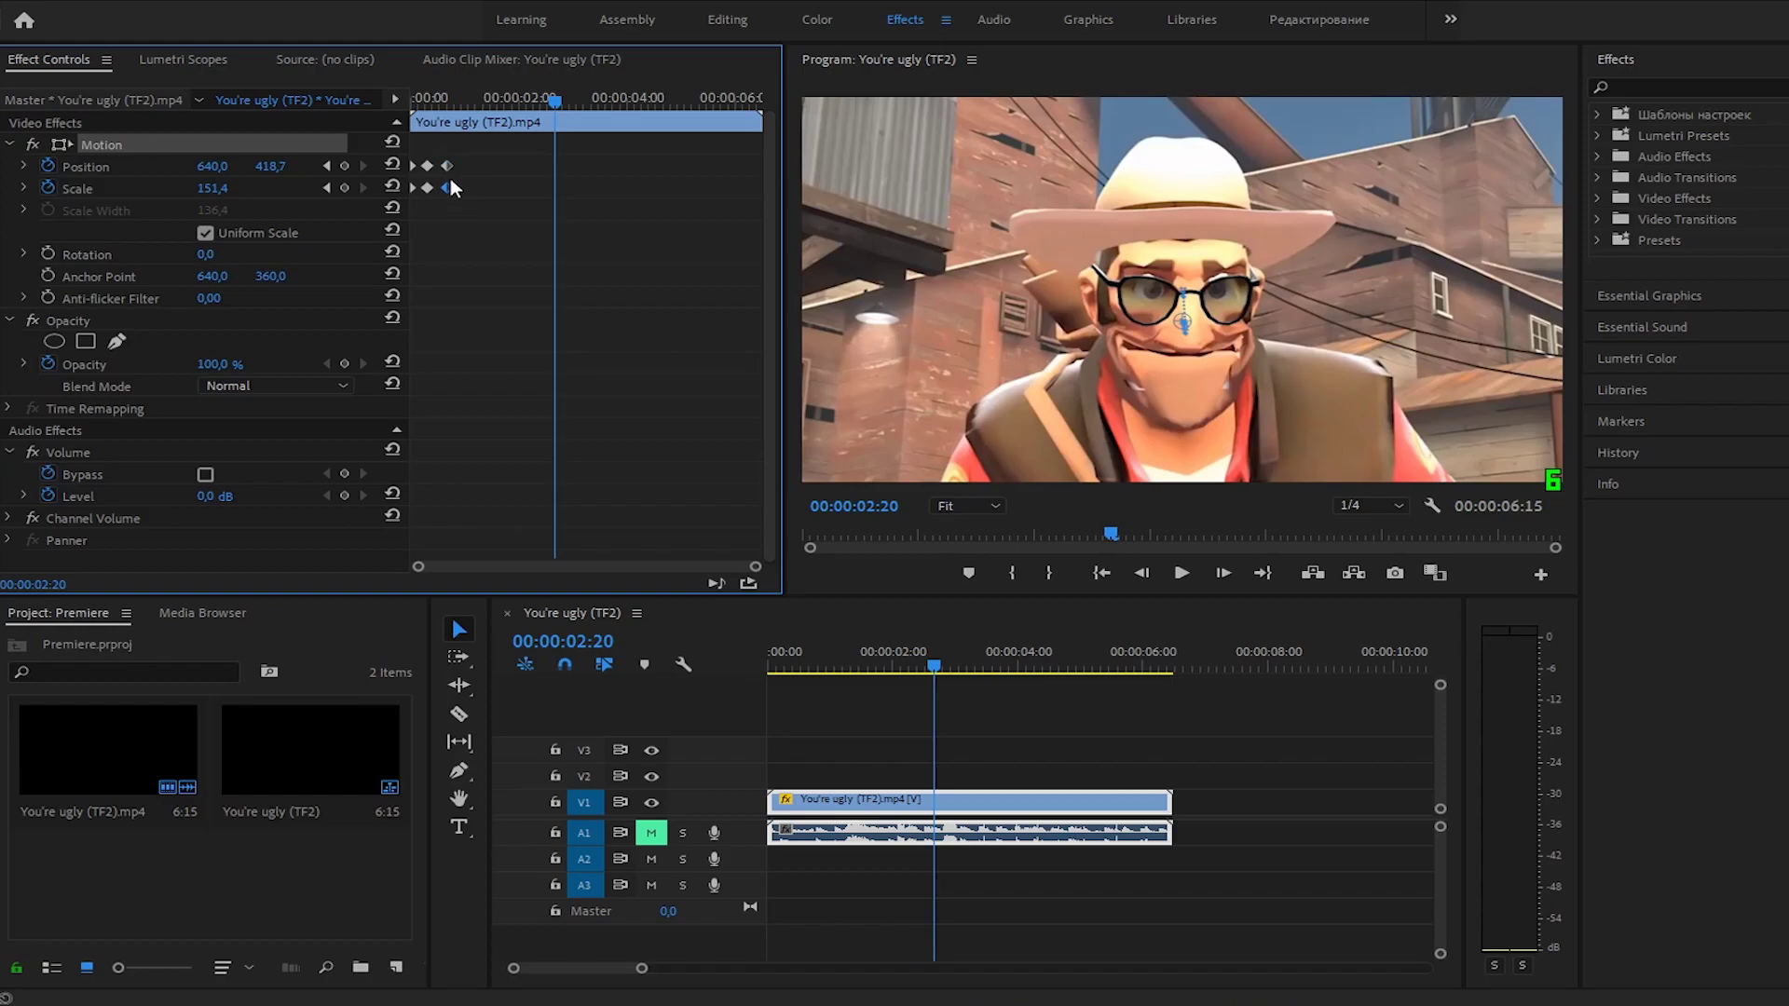
{"action": "left_click_drag", "start_coordinate": [556, 103], "coordinate": [556, 103]}
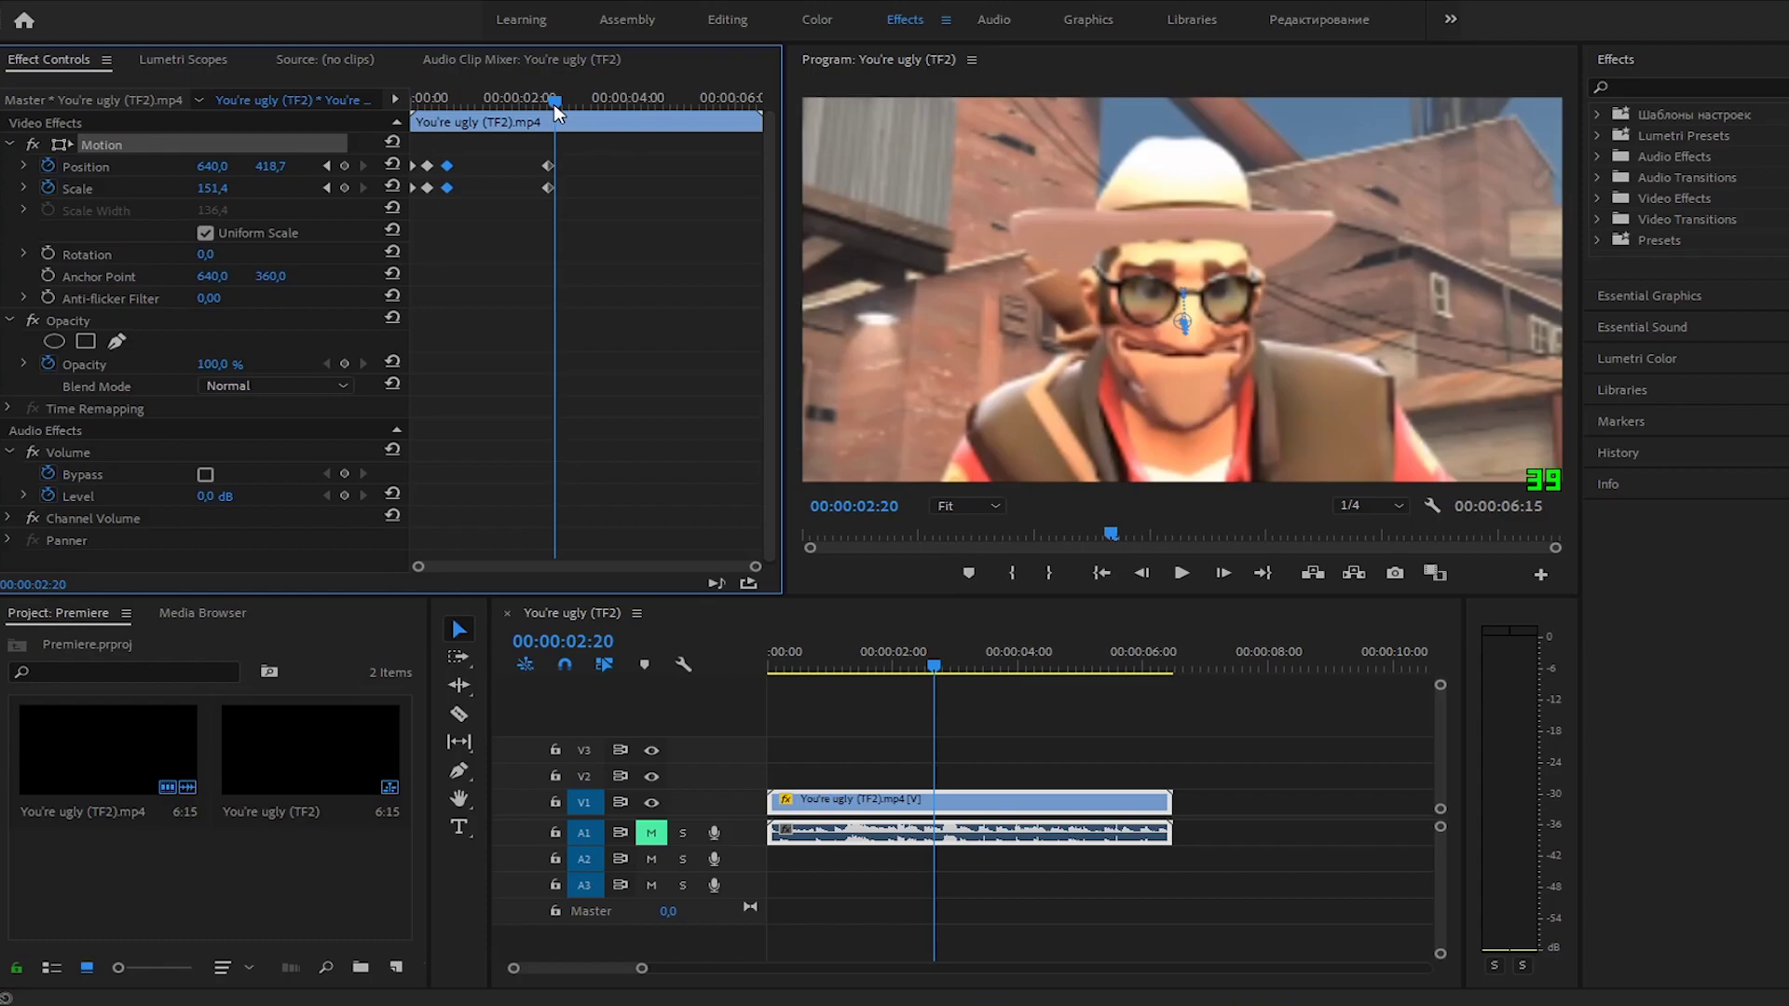
{"action": "left_click_drag", "start_coordinate": [548, 166], "coordinate": [555, 187]}
{"action": "left_click_drag", "start_coordinate": [555, 101], "coordinate": [565, 103]}
{"action": "left_click", "coordinate": [224, 187]}
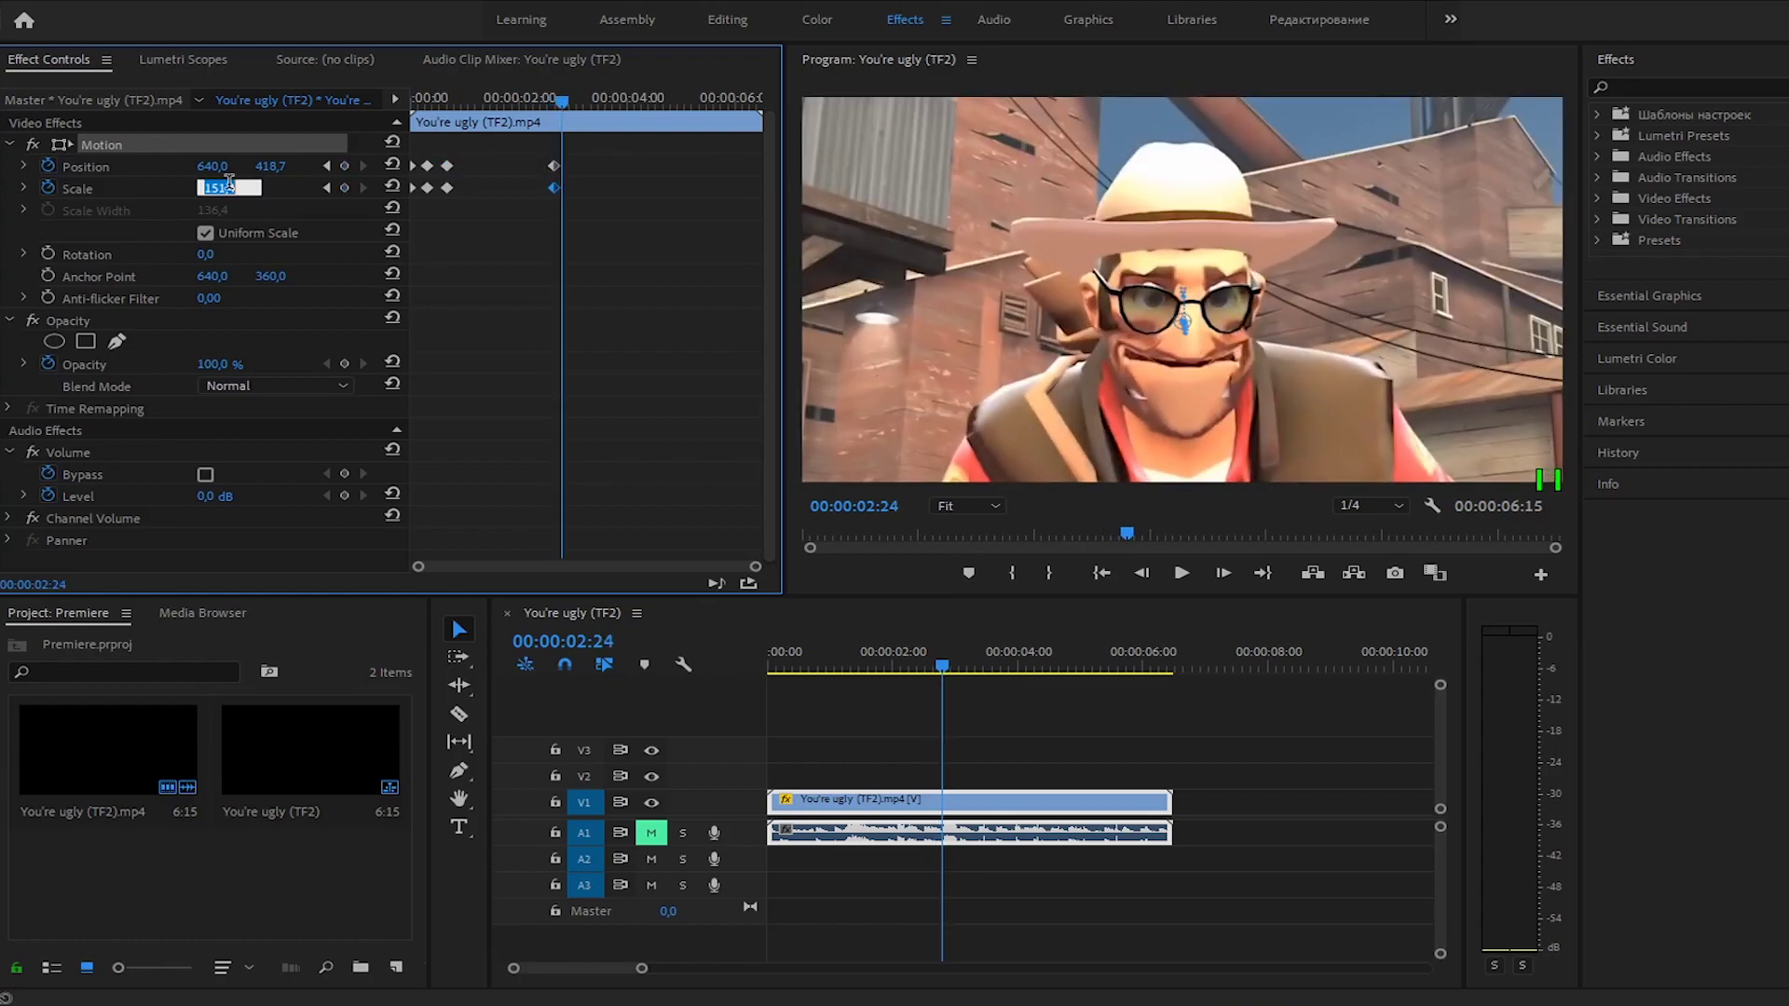
{"action": "type", "text": "100"}
{"action": "key", "text": "Return"}
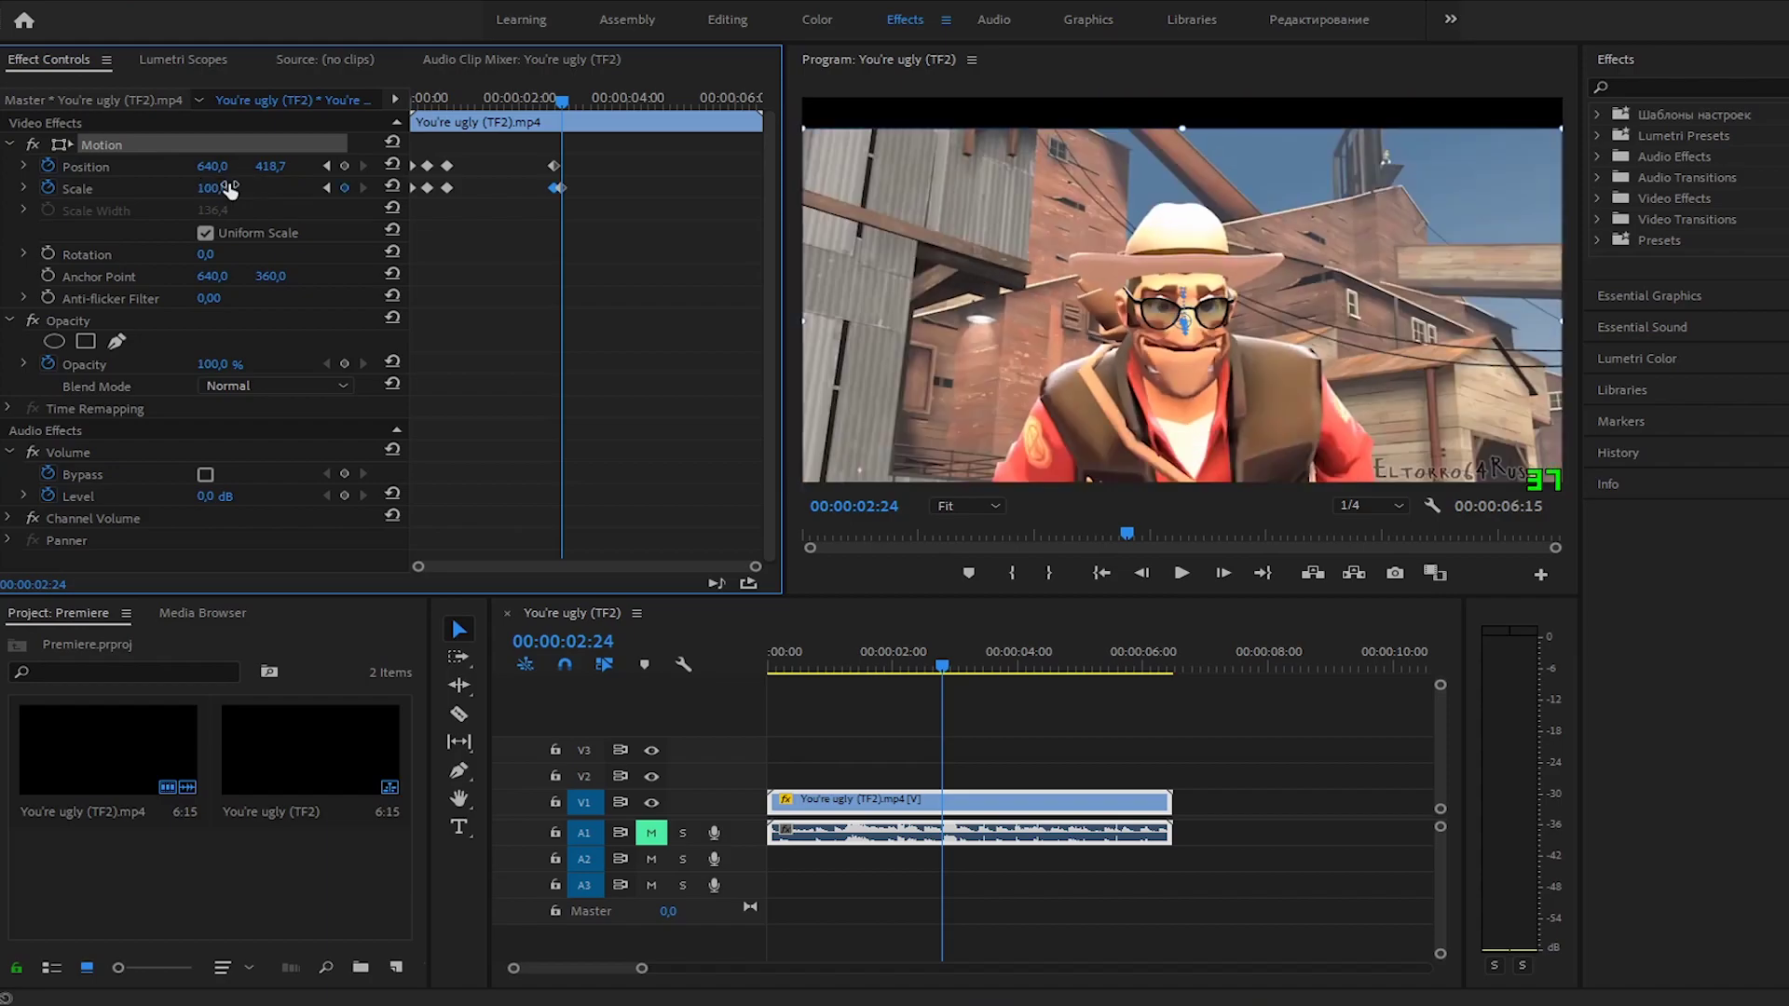
{"action": "left_click_drag", "start_coordinate": [924, 303], "coordinate": [921, 272]}
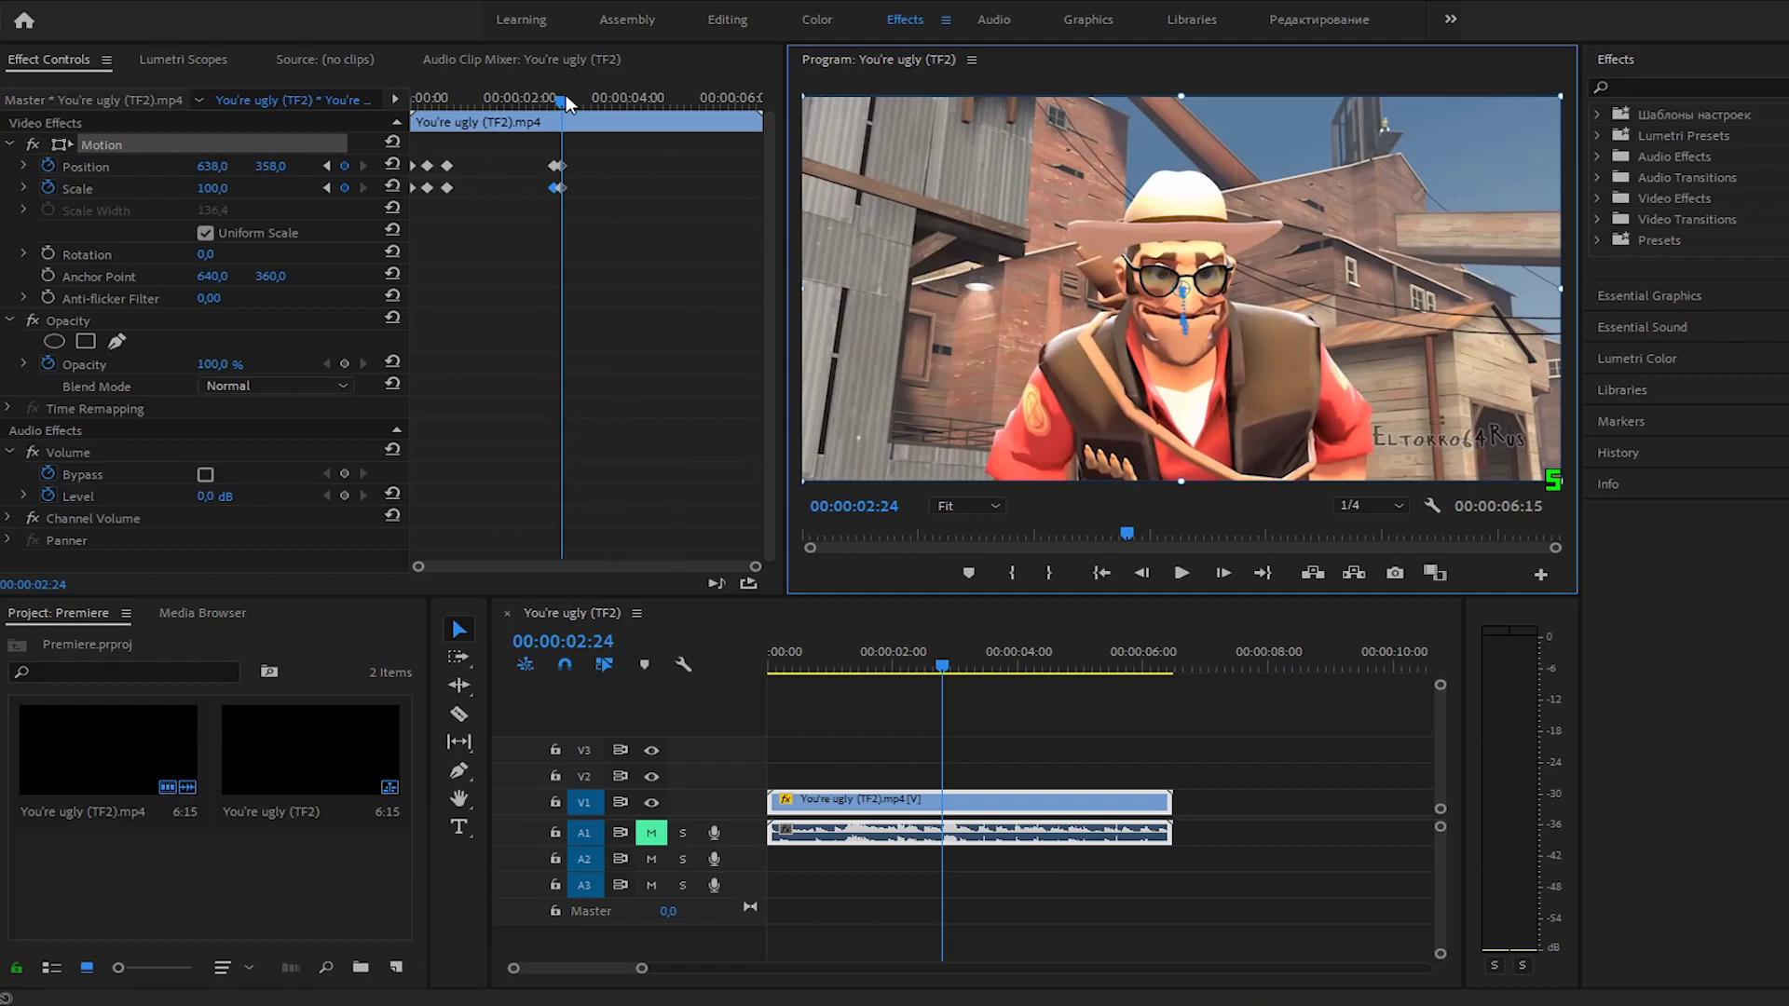
Play the edited clip from its first frame to check the zoom in and out
{"action": "left_click_drag", "start_coordinate": [564, 97], "coordinate": [399, 100]}
{"action": "key", "text": "space"}
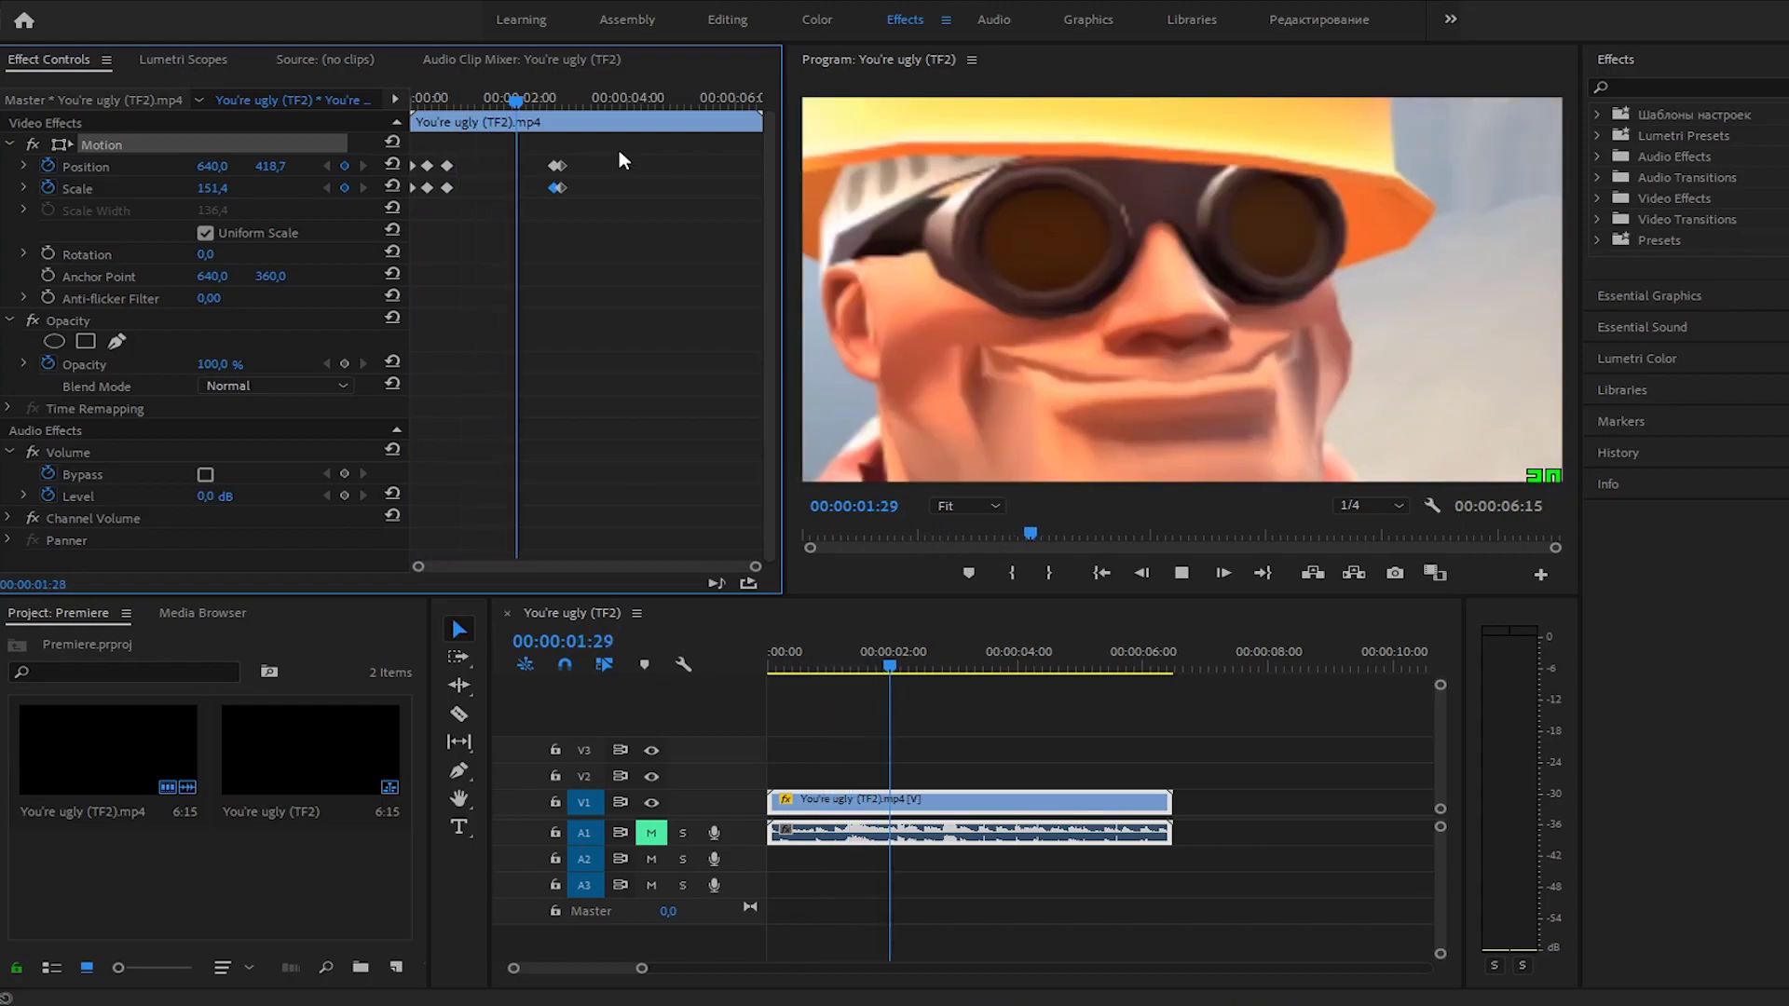
{"action": "key", "text": "space"}
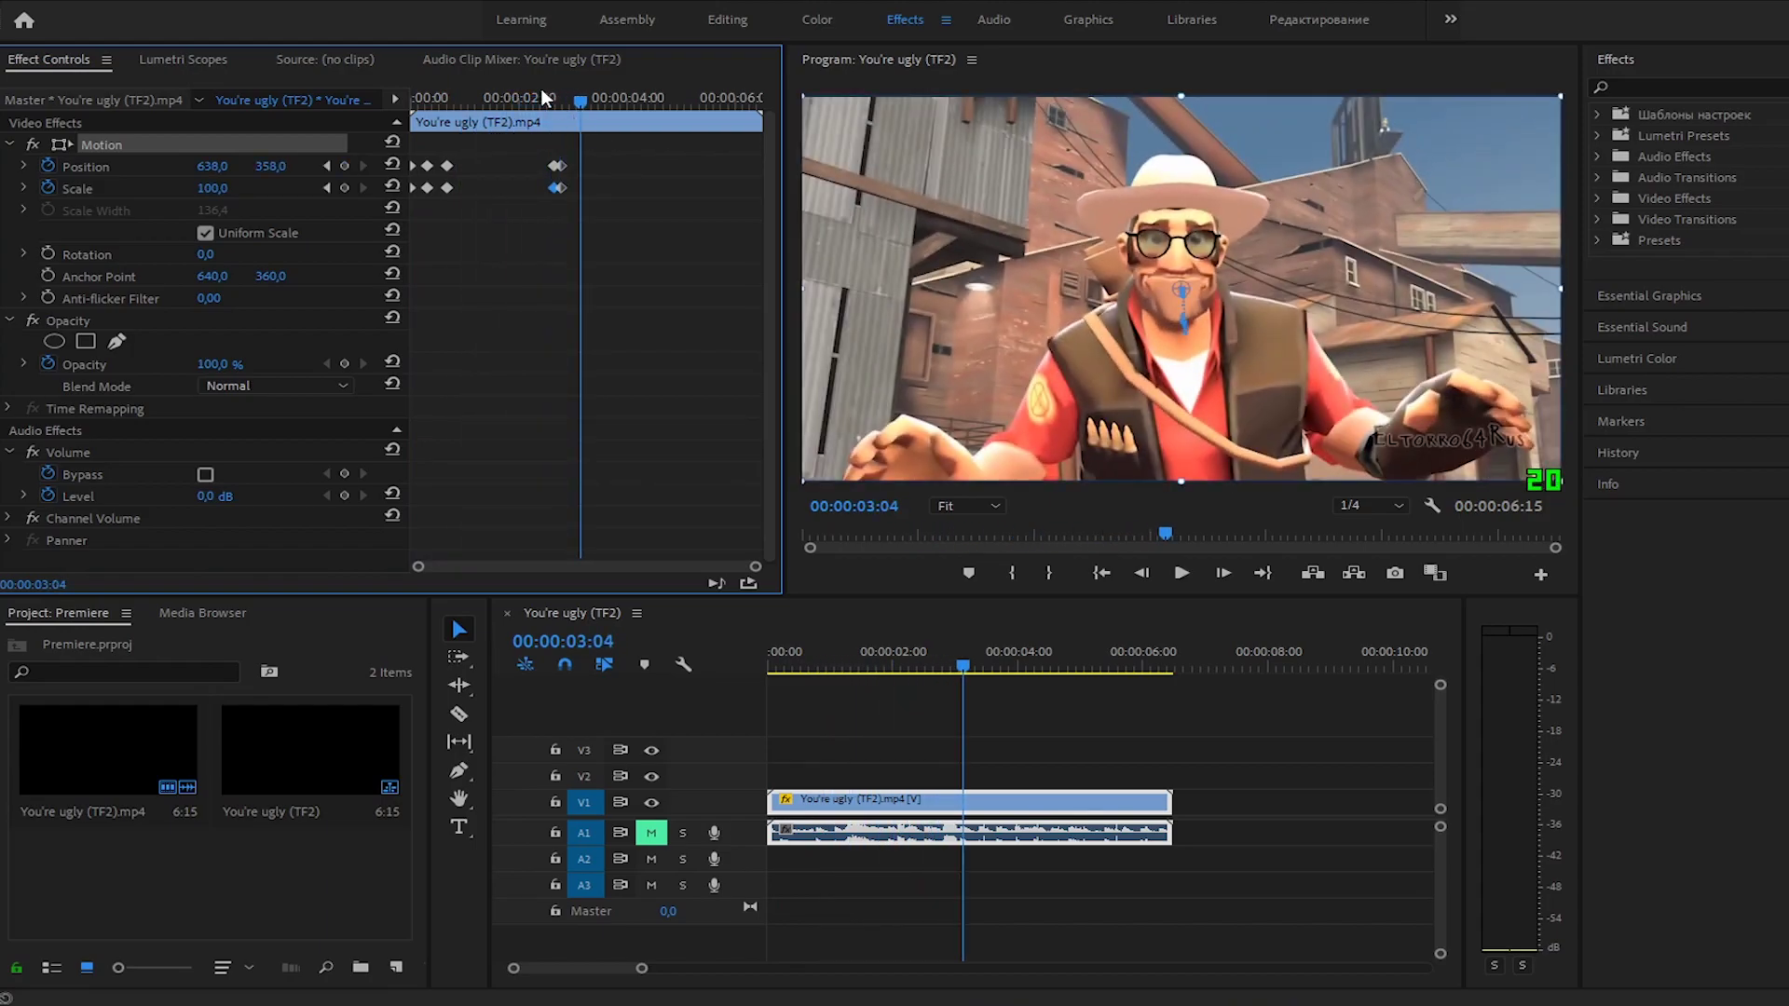
{"action": "key", "text": "space"}
{"action": "key", "text": "space"}
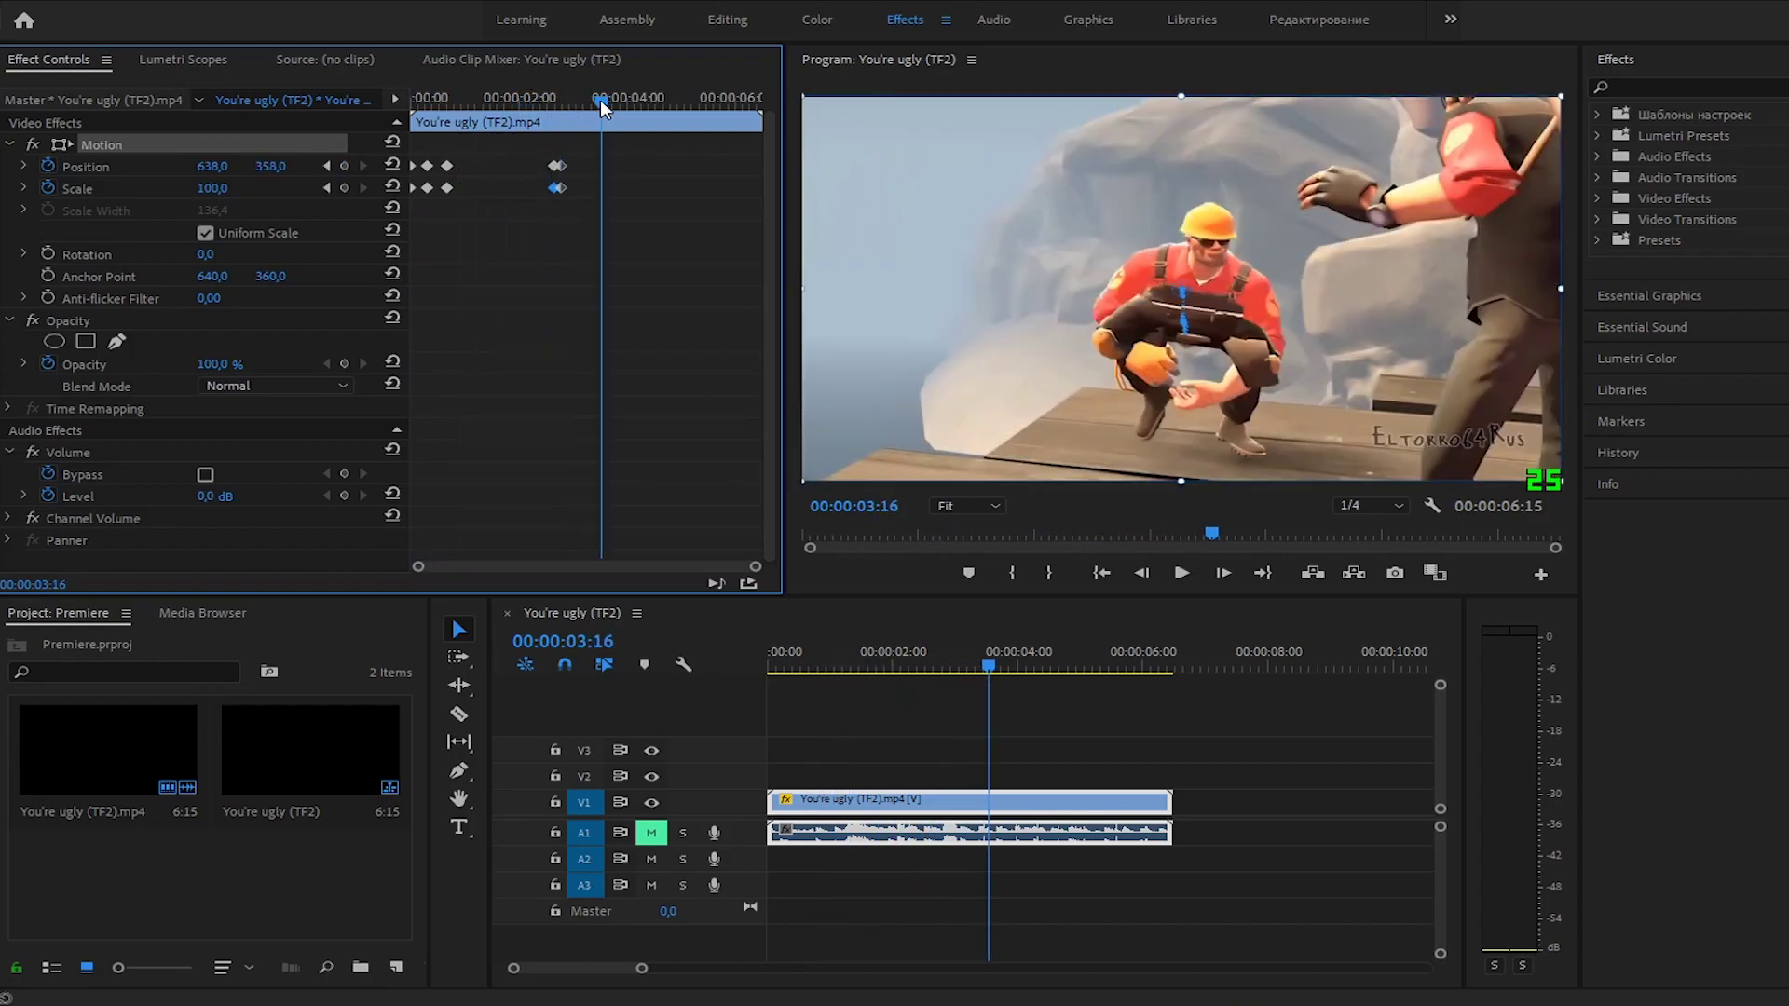
Scrub from 00:00:02:26 back into the zoomed Engineer close-up near 00:00:02:18
{"action": "left_click_drag", "start_coordinate": [600, 99], "coordinate": [565, 99]}
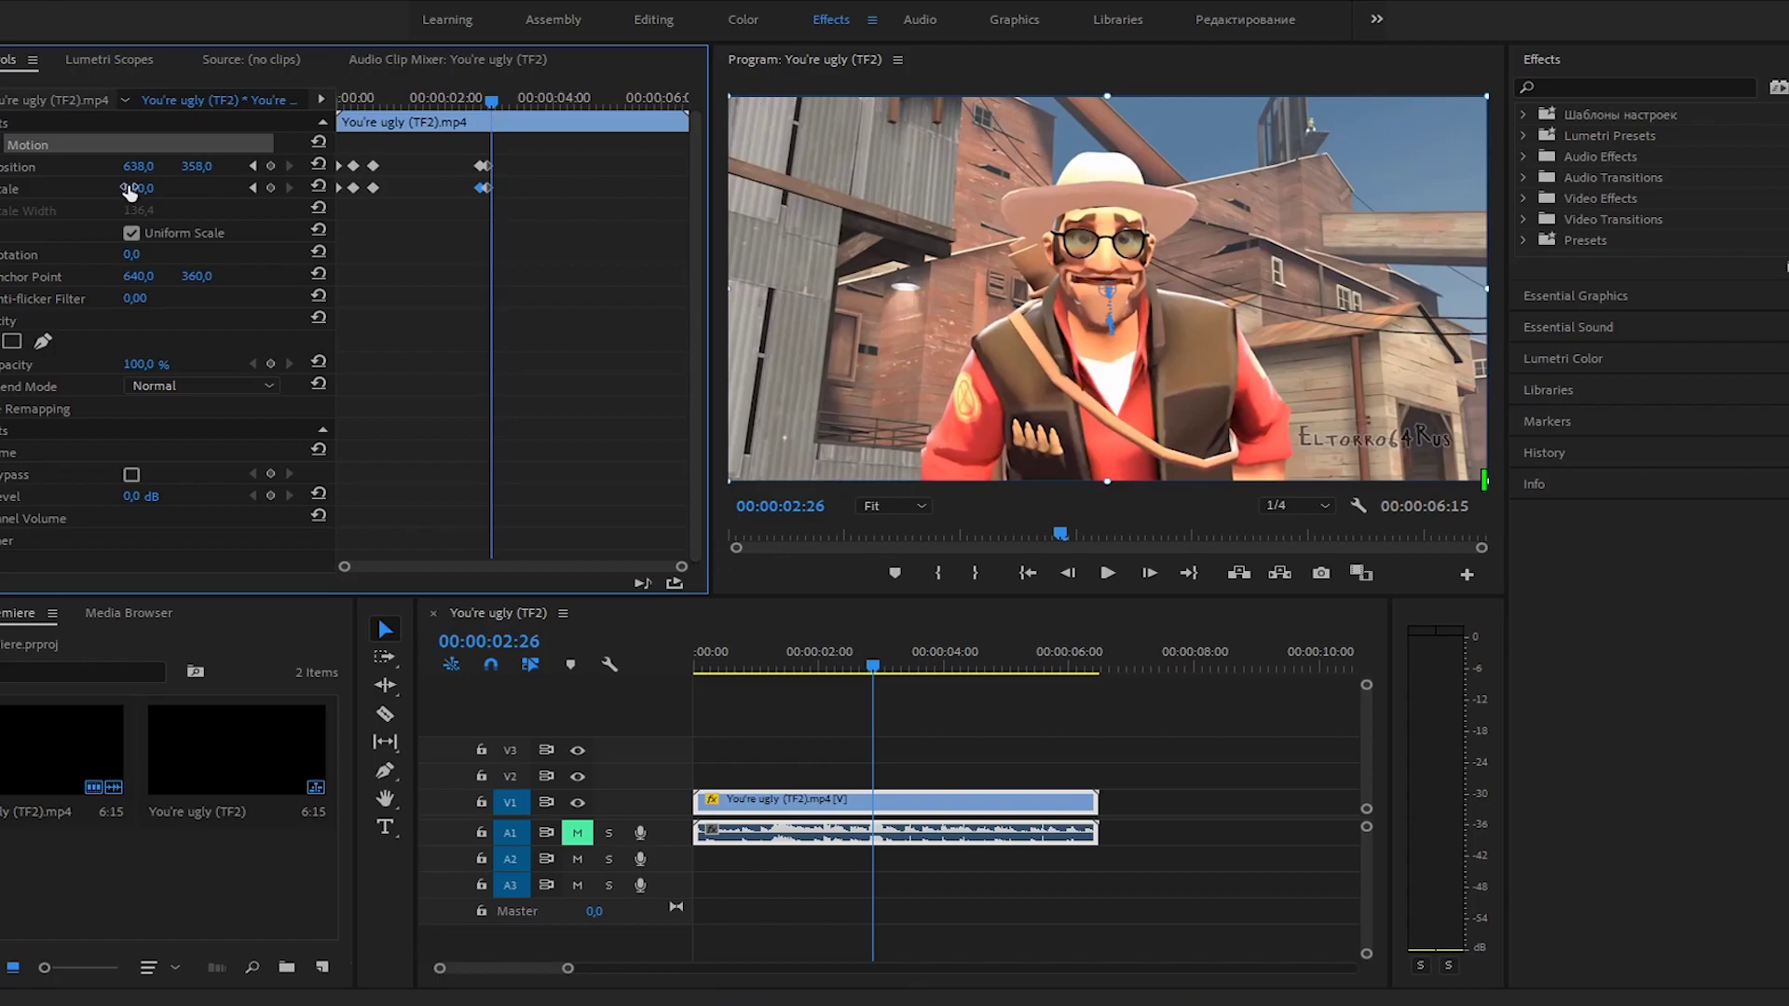
{"action": "left_click_drag", "start_coordinate": [397, 101], "coordinate": [477, 100]}
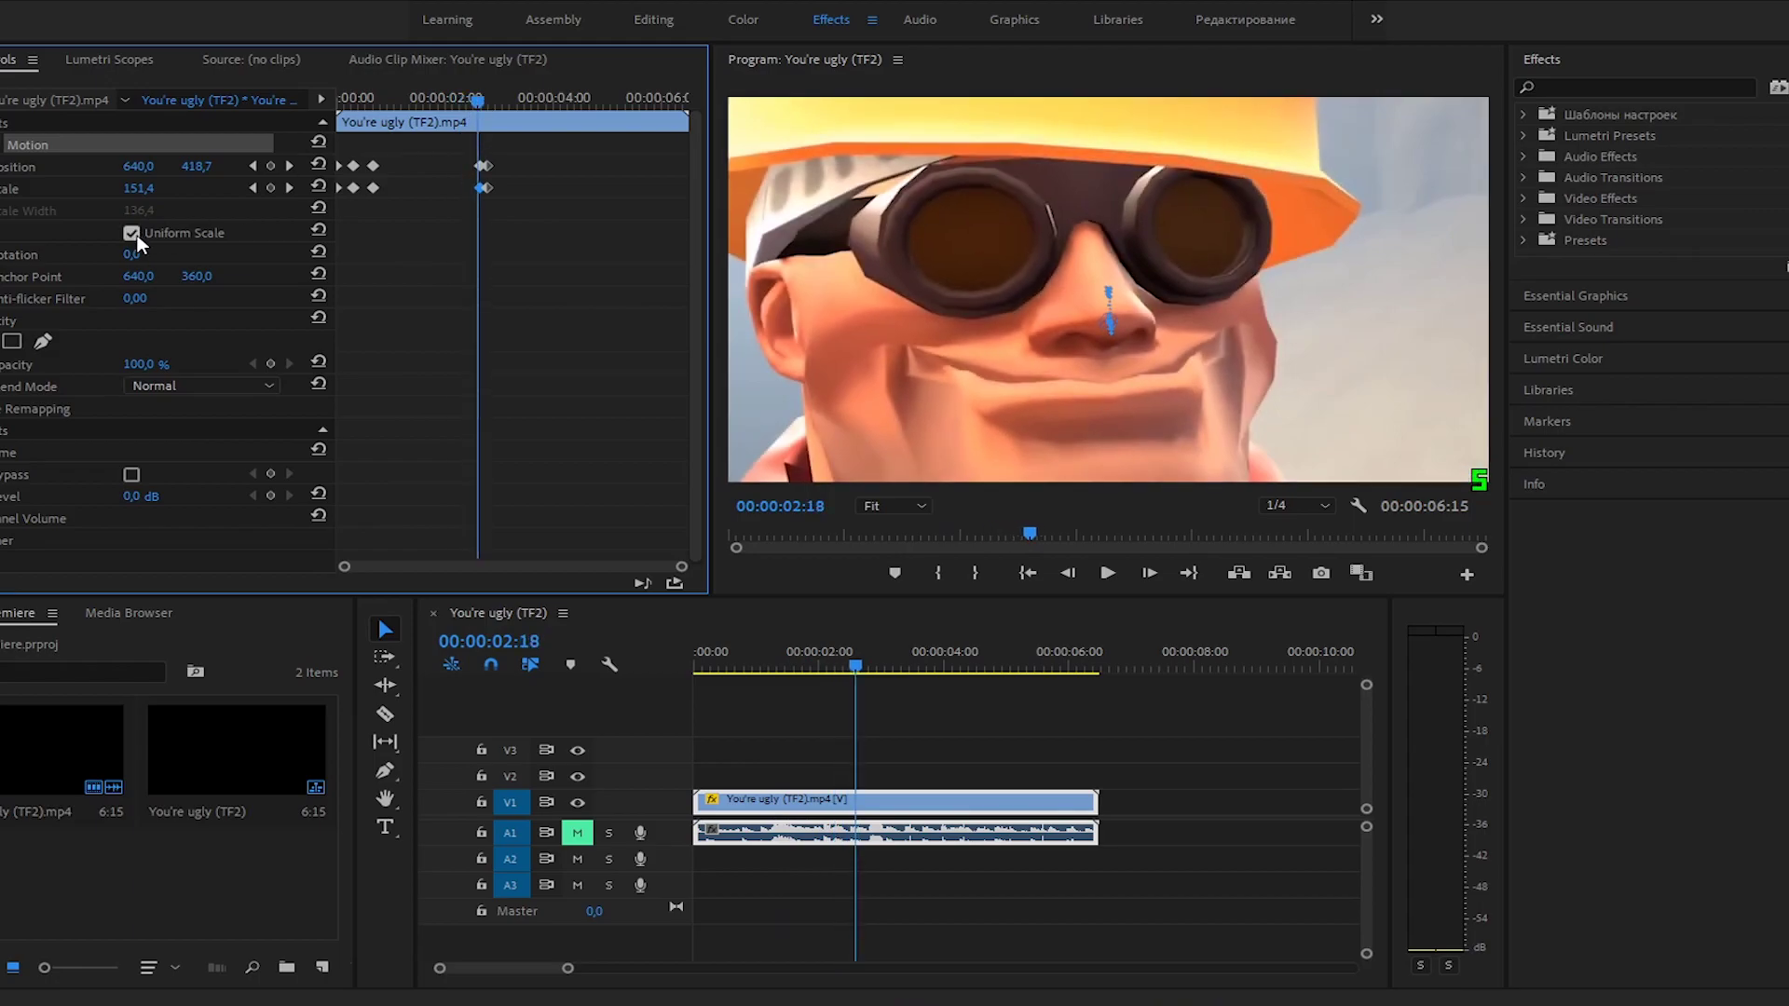
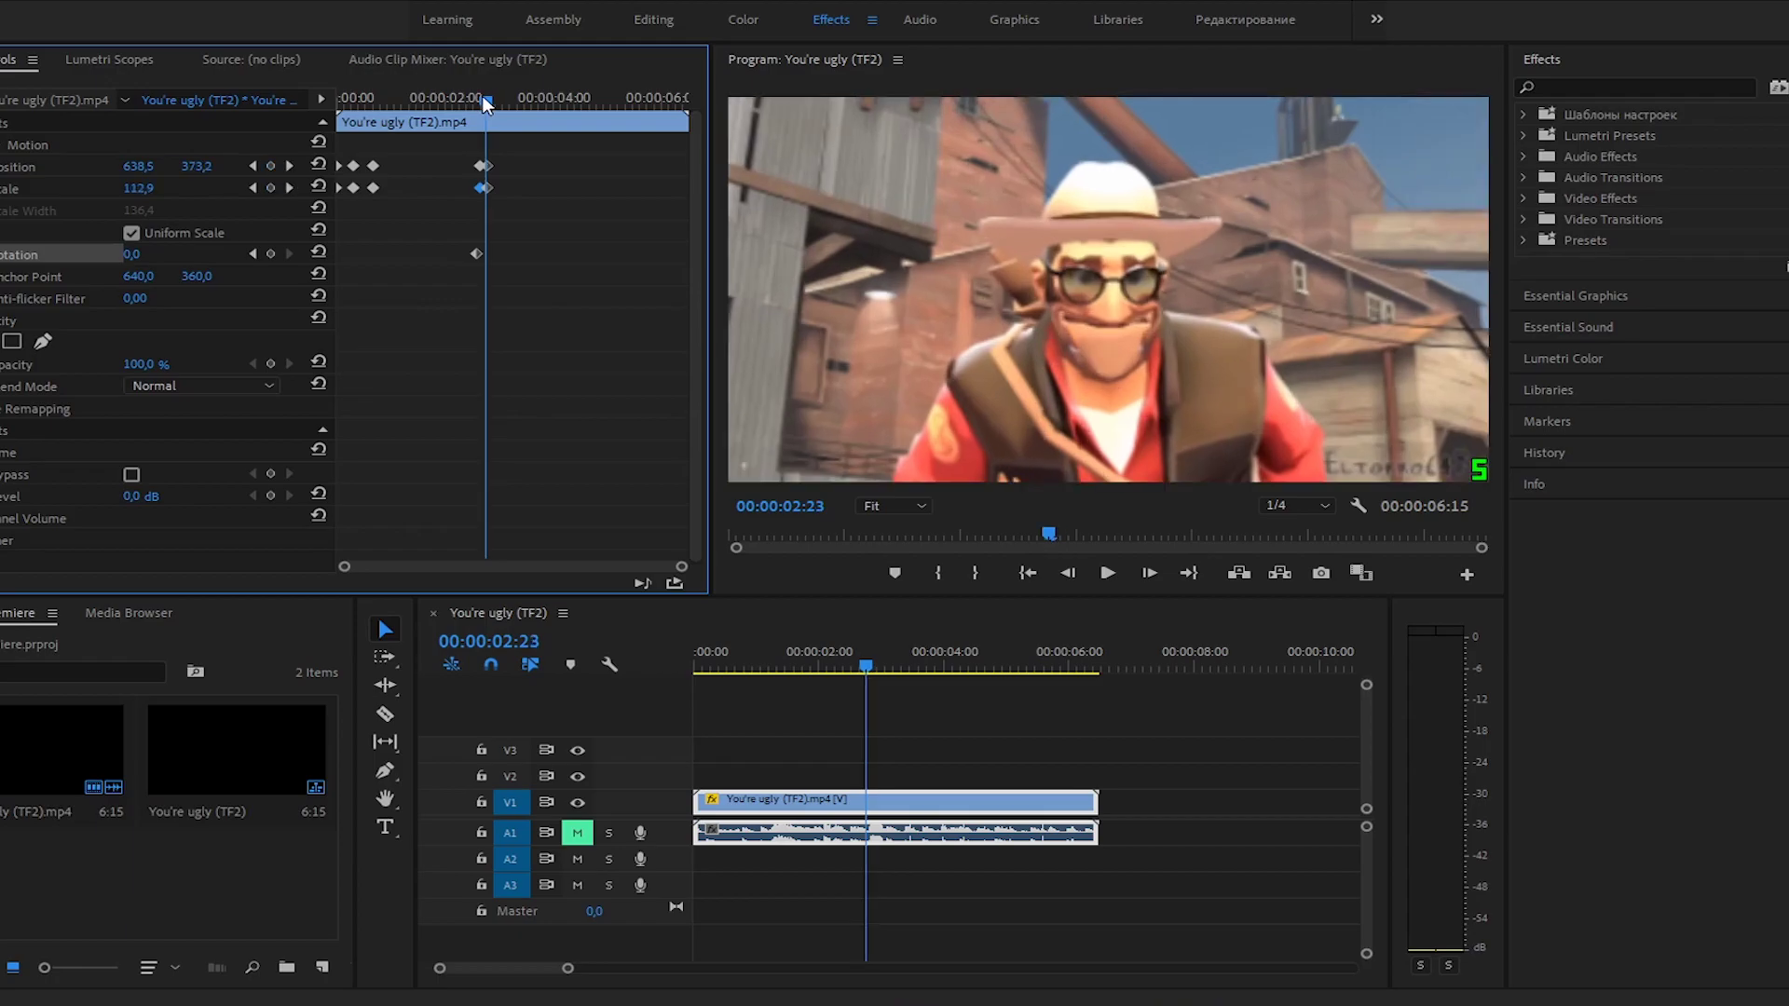
At 00:00:02:24, move the first Rotation keyframe toward the playhead and add a 0° Rotation keyframe
{"action": "left_click", "coordinate": [904, 257]}
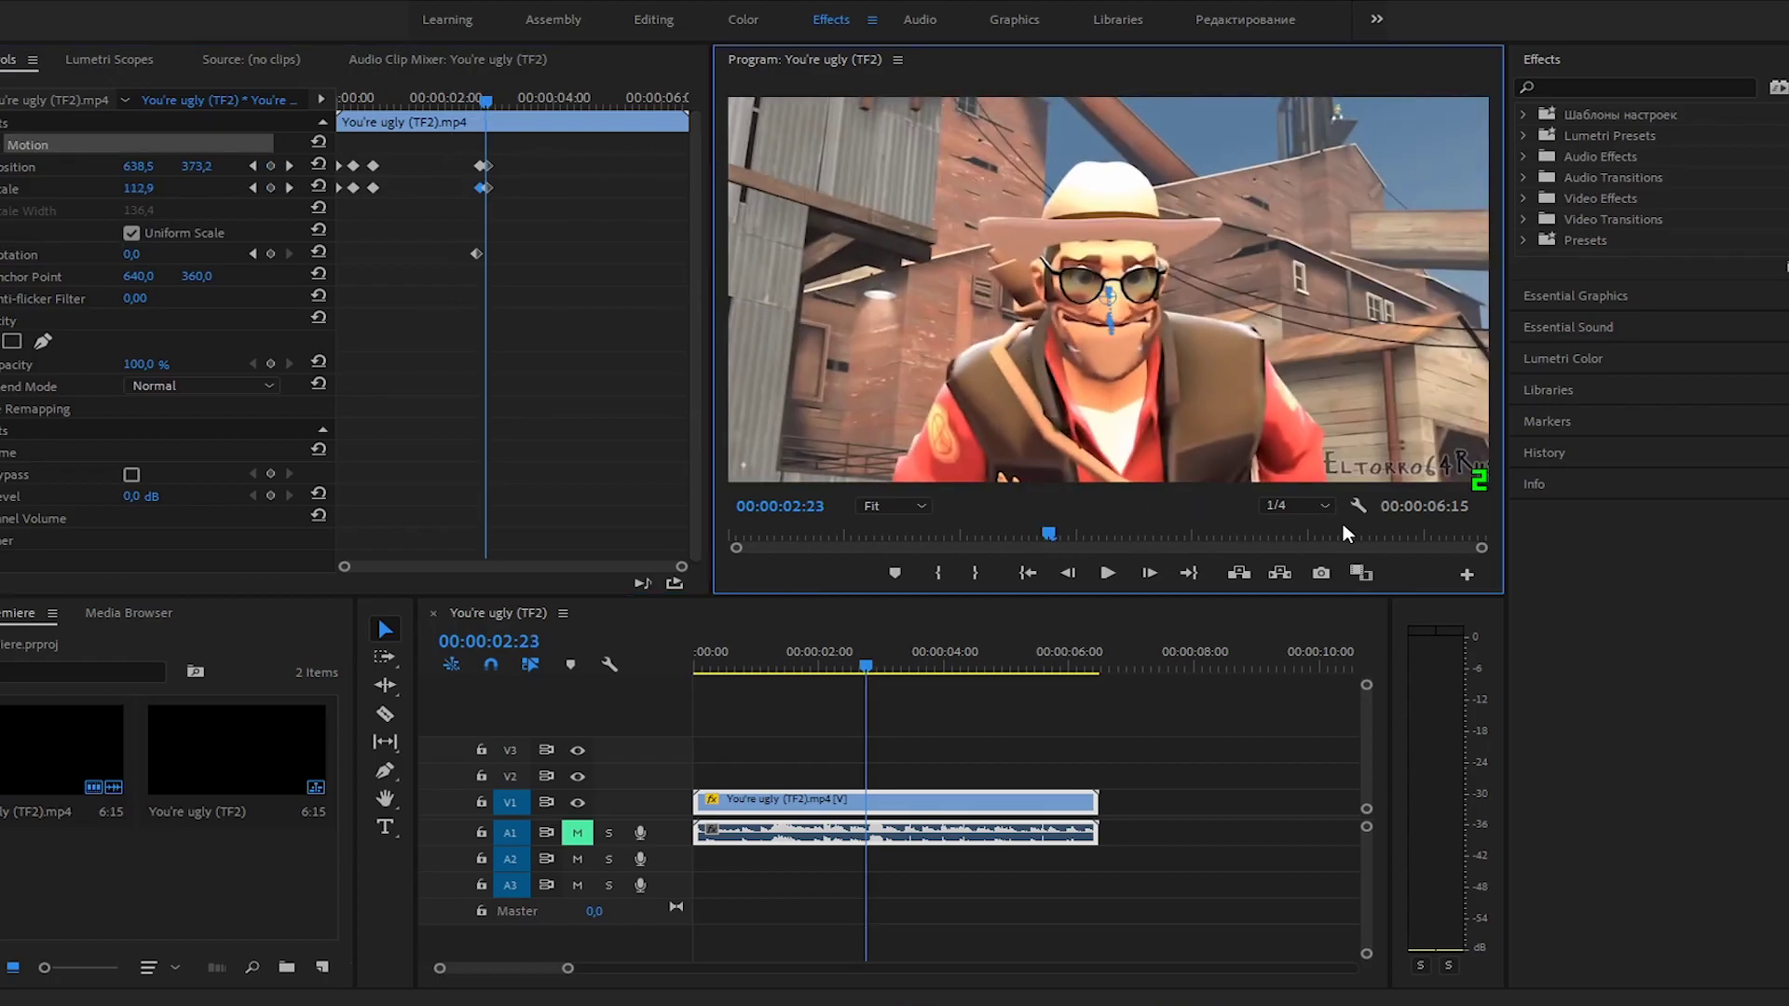
{"action": "left_click", "coordinate": [893, 506]}
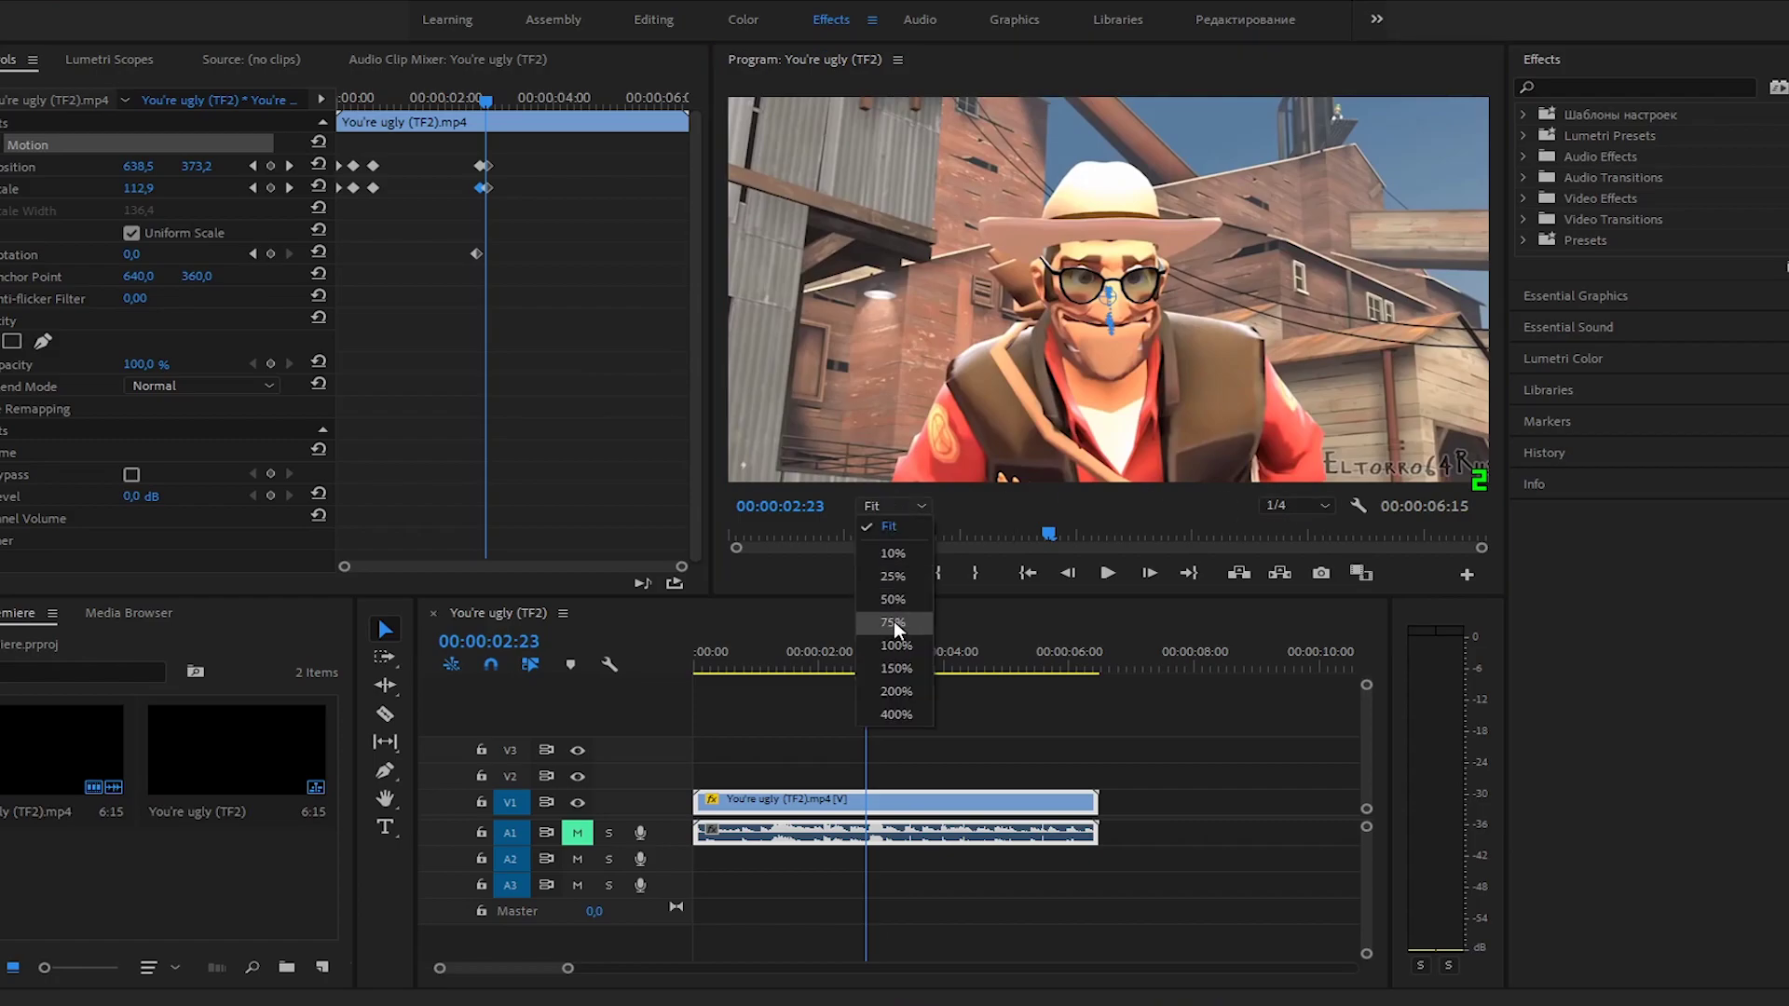
{"action": "left_click", "coordinate": [892, 621]}
{"action": "left_click", "coordinate": [908, 507]}
{"action": "left_click", "coordinate": [898, 530]}
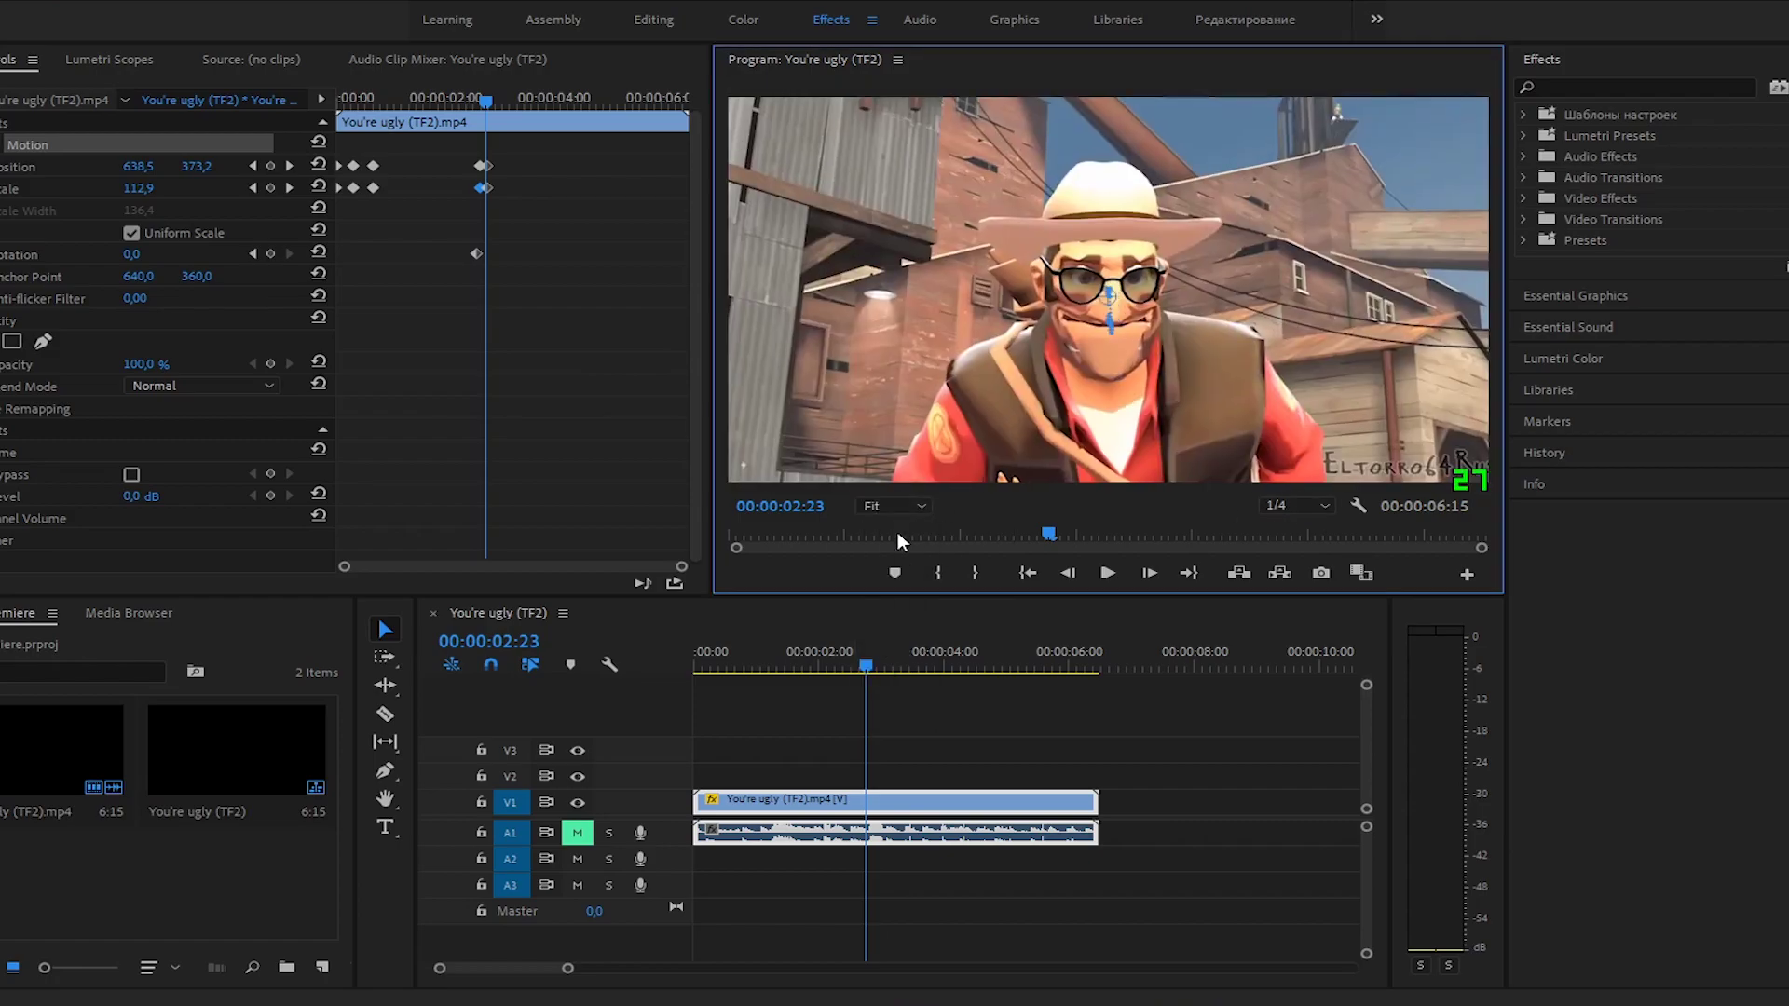
{"action": "key", "text": "Right"}
{"action": "left_click_drag", "start_coordinate": [681, 566], "coordinate": [537, 566]}
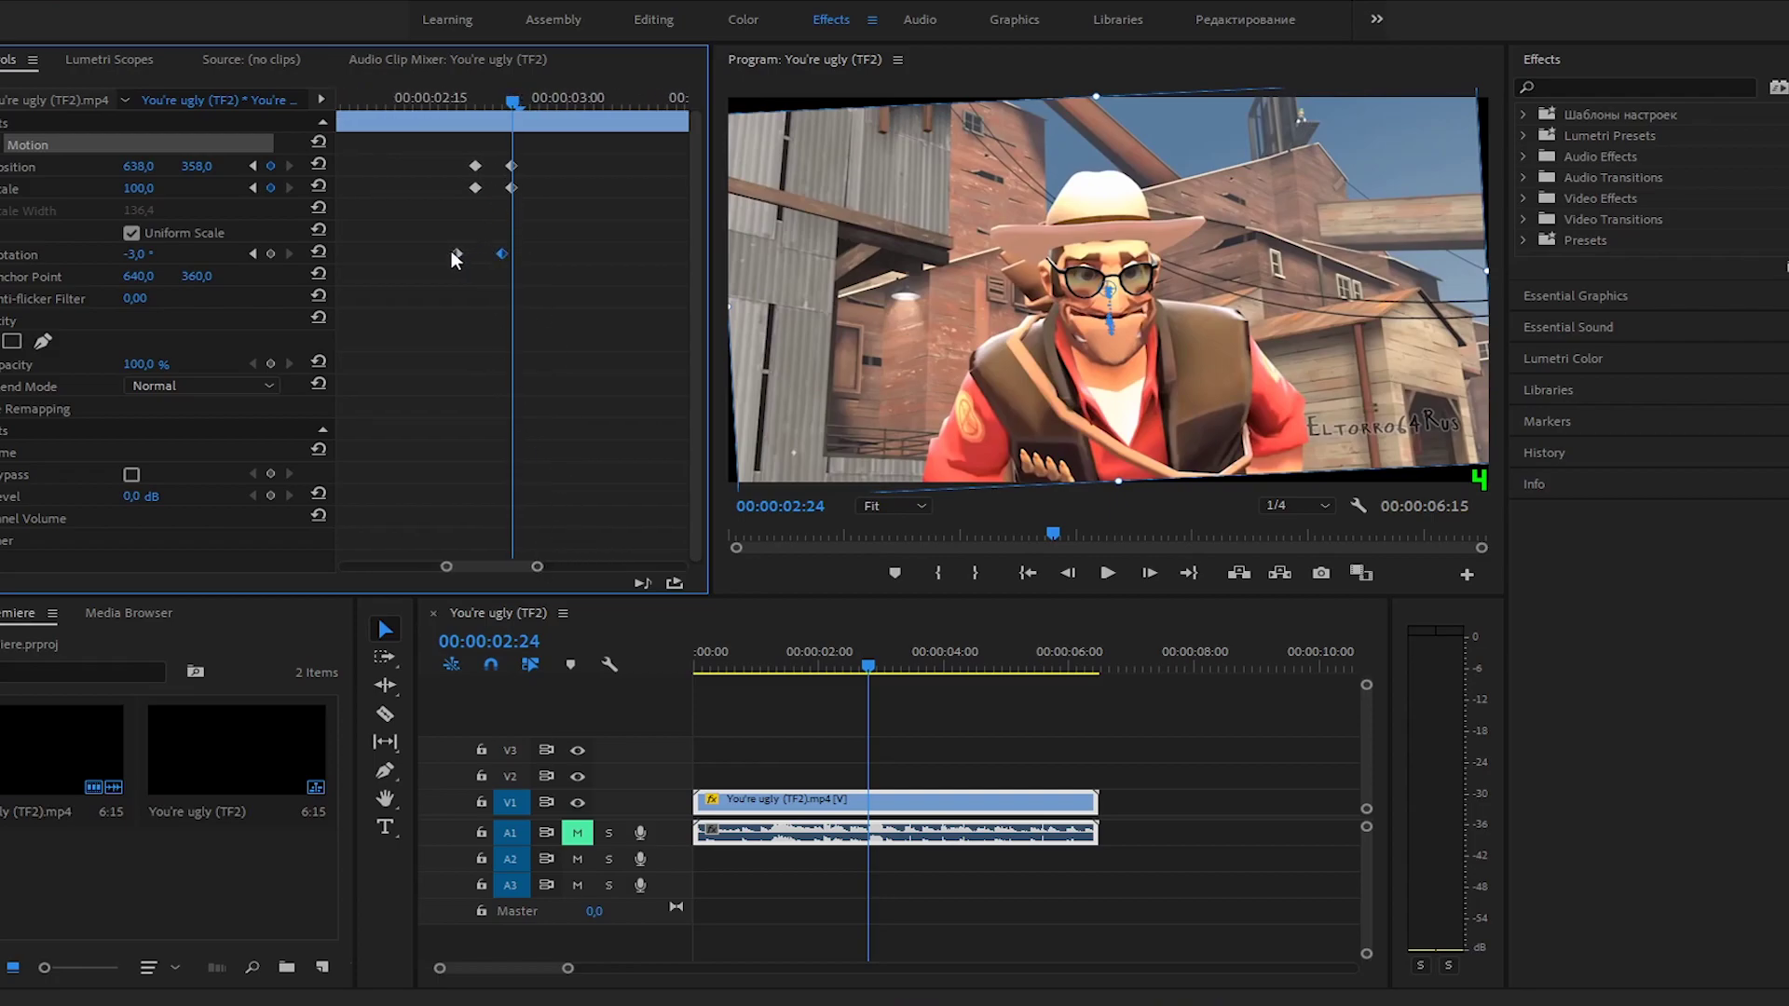
{"action": "left_click_drag", "start_coordinate": [457, 254], "coordinate": [497, 253]}
{"action": "key", "text": "ctrl+v"}
{"action": "mouse_move", "coordinate": [513, 110]}
{"action": "left_mouse_down"}
{"action": "mouse_move", "coordinate": [406, 95]}
{"action": "mouse_move", "coordinate": [516, 112]}
{"action": "left_mouse_up"}
{"action": "key", "text": "backslash"}
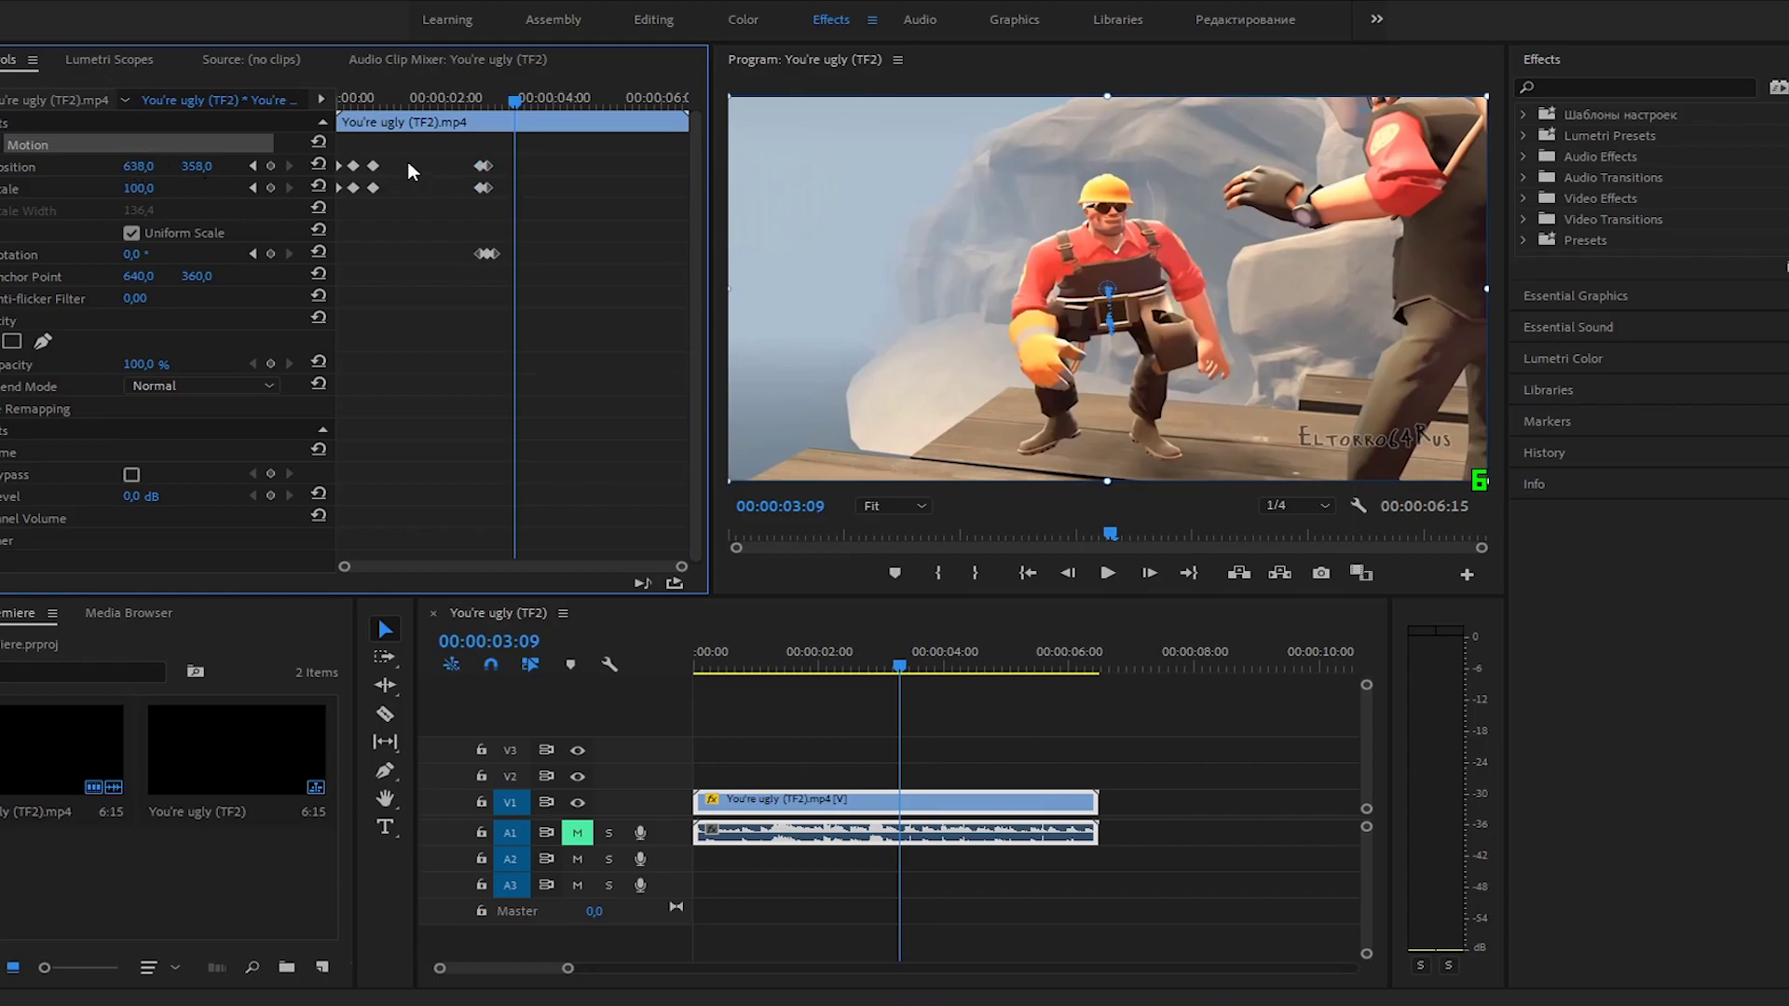
Keyframe Position, Scale and Rotation at 03:09, then at 03:20 set Scale 143.5 and Rotation -19°
{"action": "left_click", "coordinate": [270, 166]}
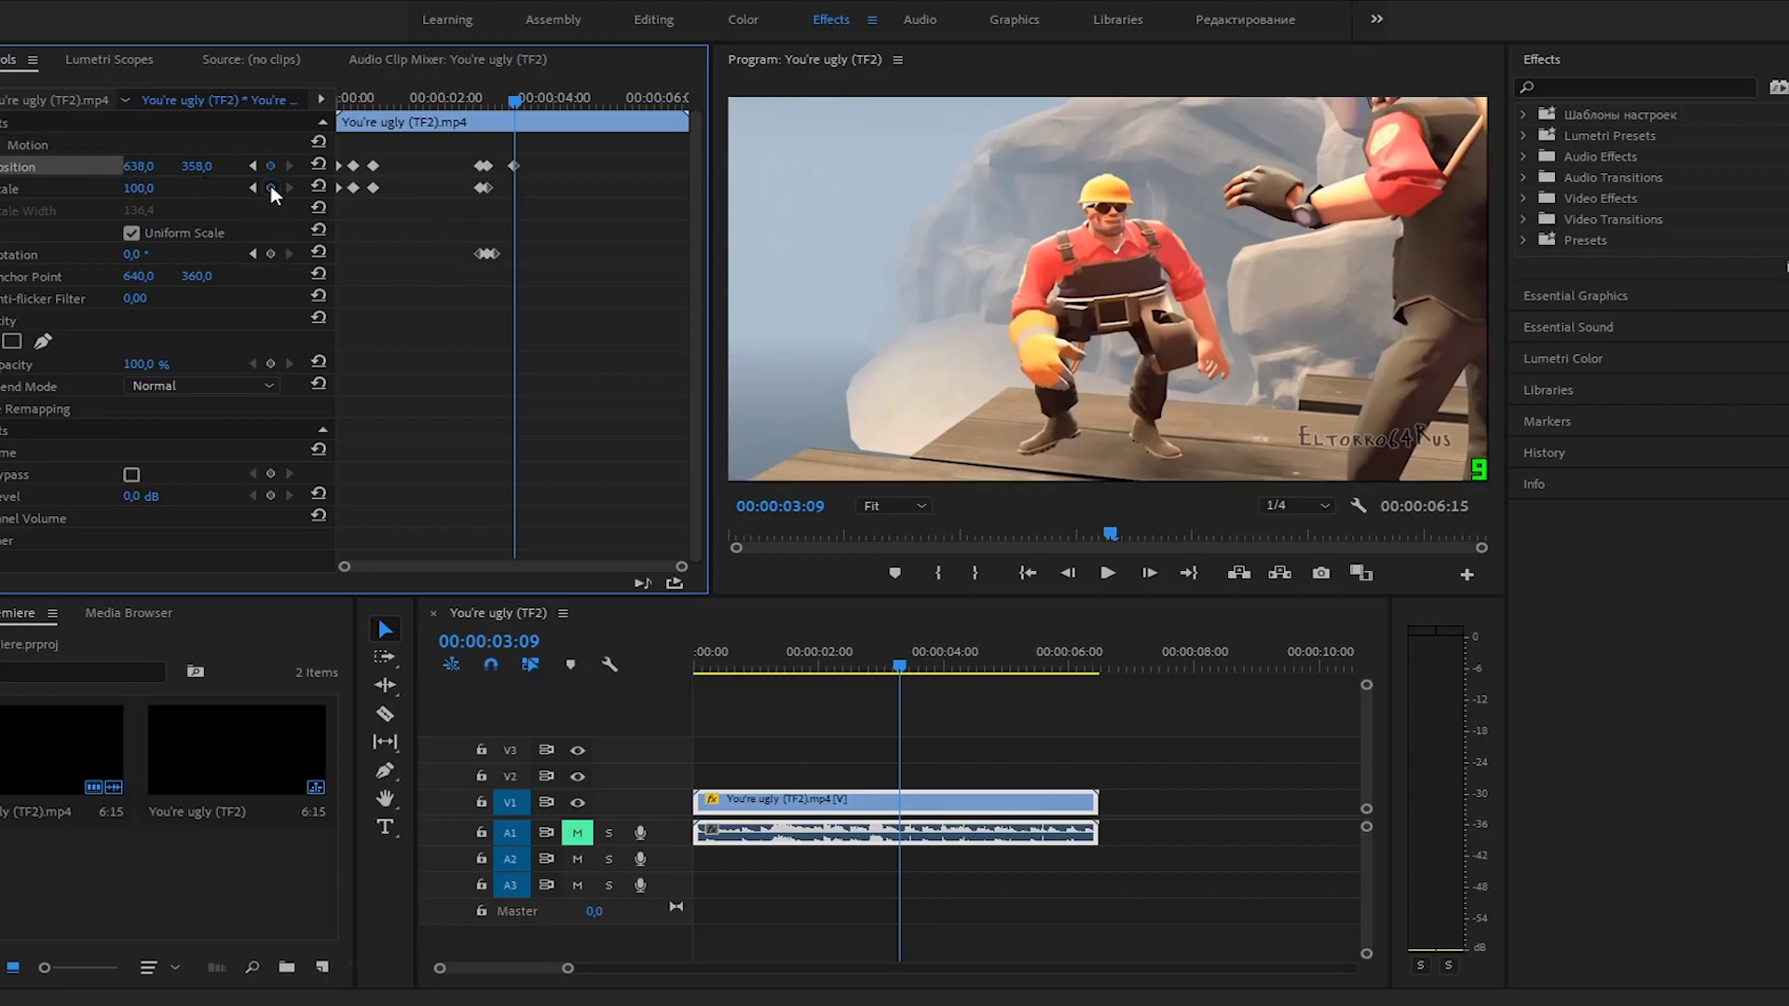
{"action": "left_click", "coordinate": [270, 187]}
{"action": "left_click", "coordinate": [270, 253]}
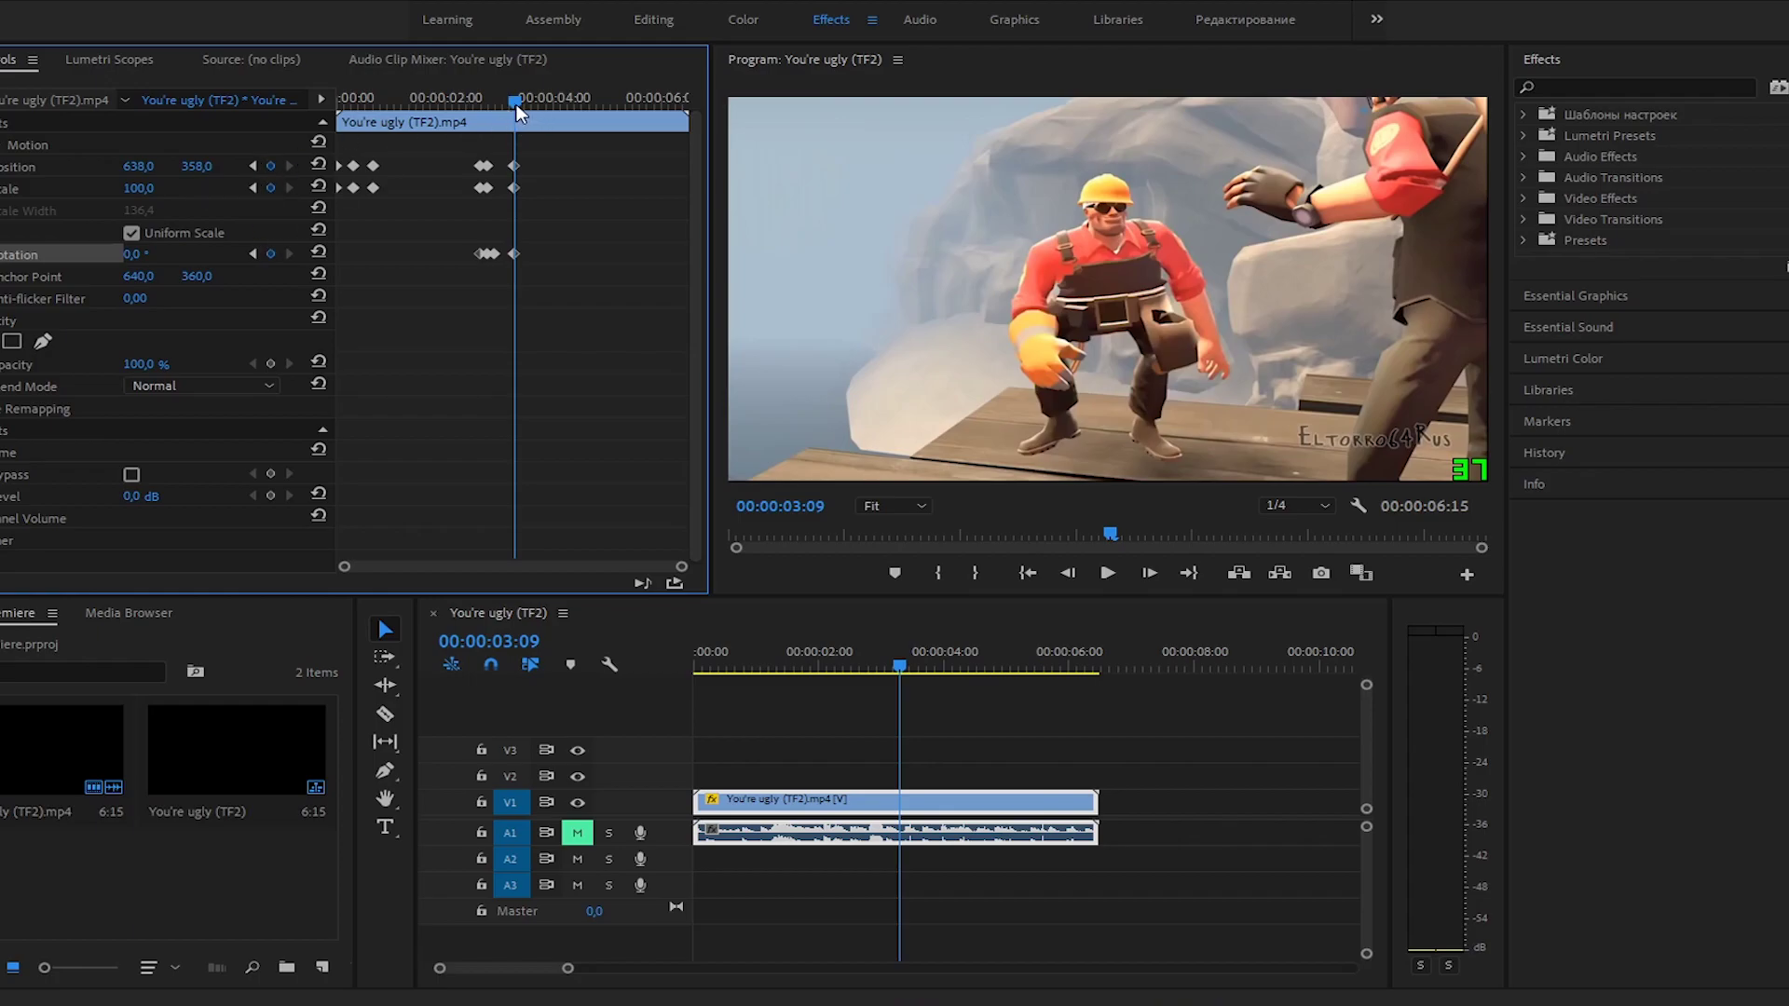
{"action": "left_click_drag", "start_coordinate": [517, 105], "coordinate": [533, 103]}
{"action": "left_click", "coordinate": [1239, 270]}
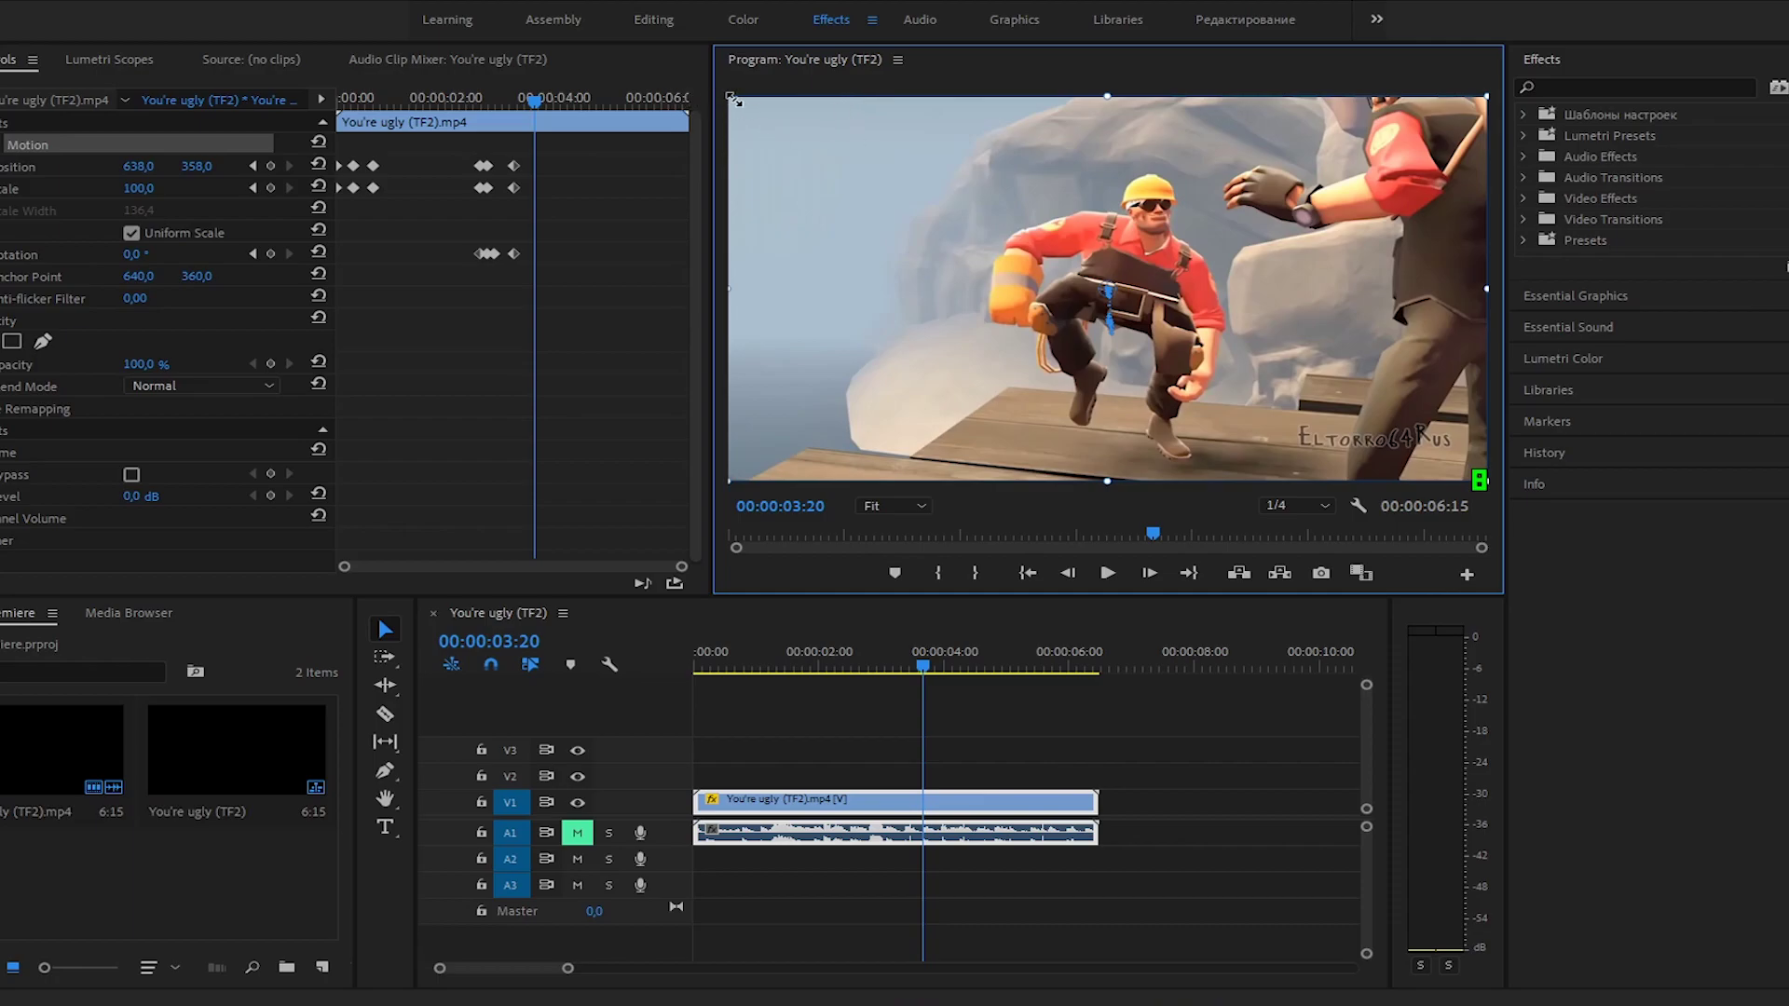
{"action": "left_click_drag", "start_coordinate": [733, 99], "coordinate": [566, 14]}
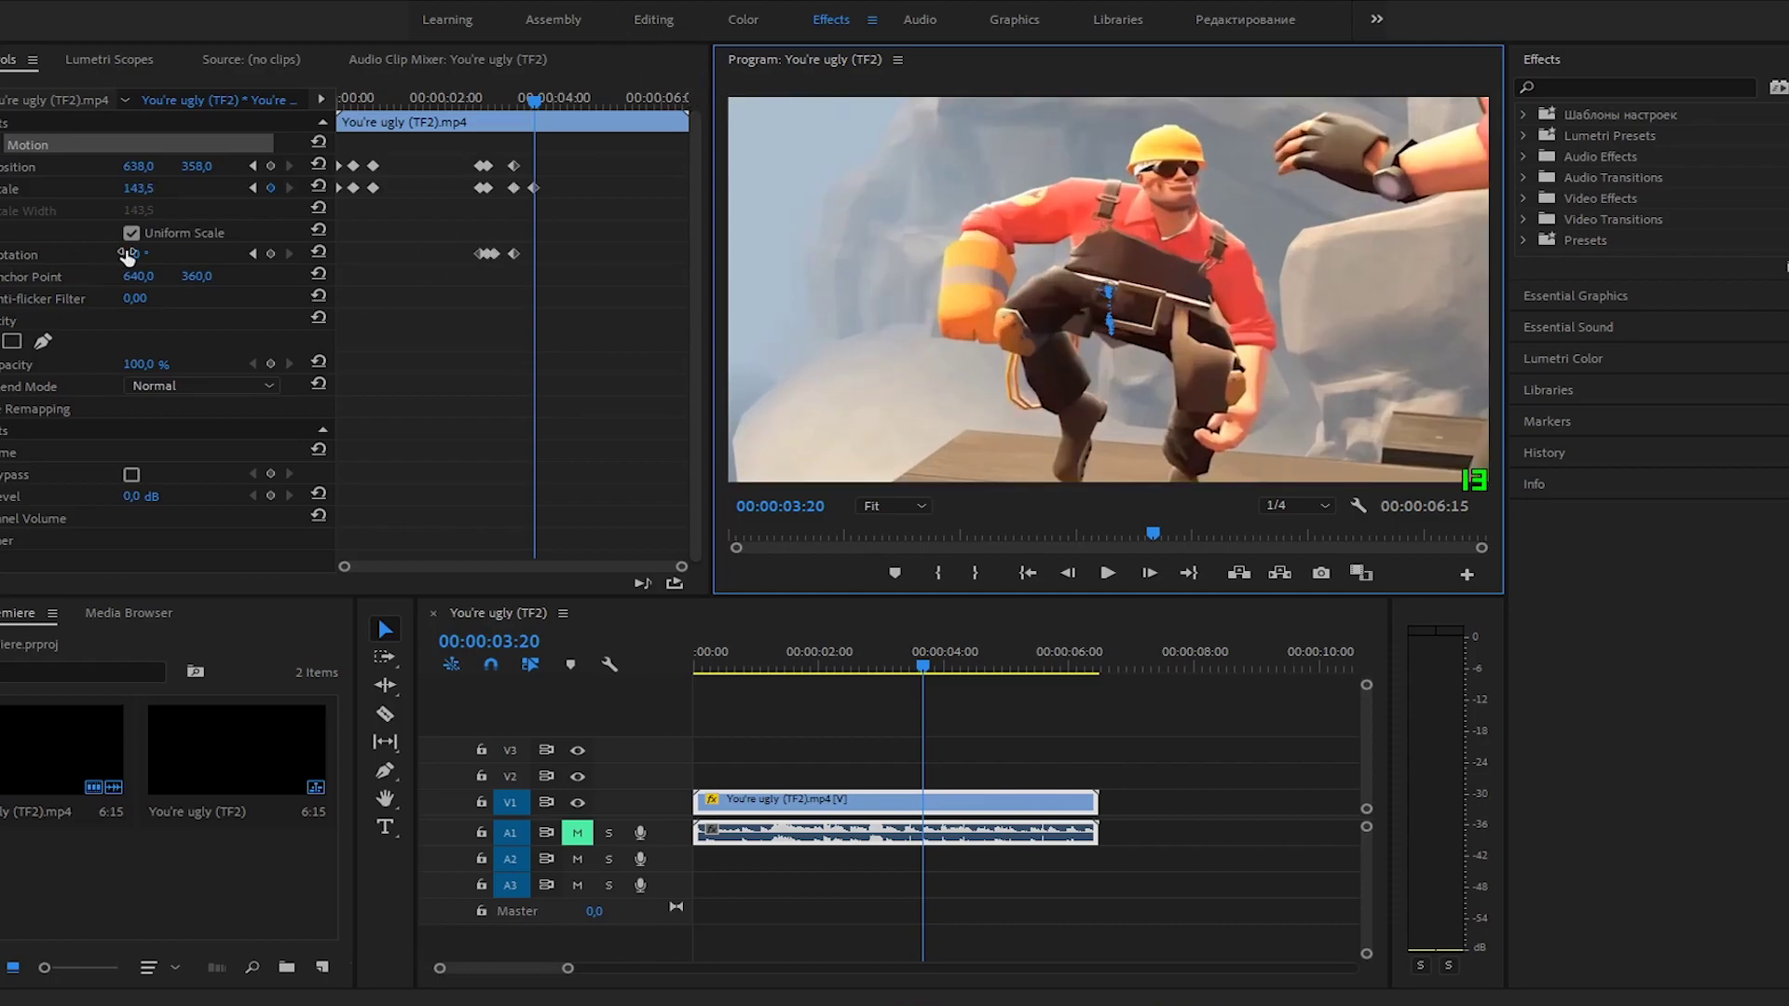
{"action": "left_click_drag", "start_coordinate": [131, 254], "coordinate": [114, 254]}
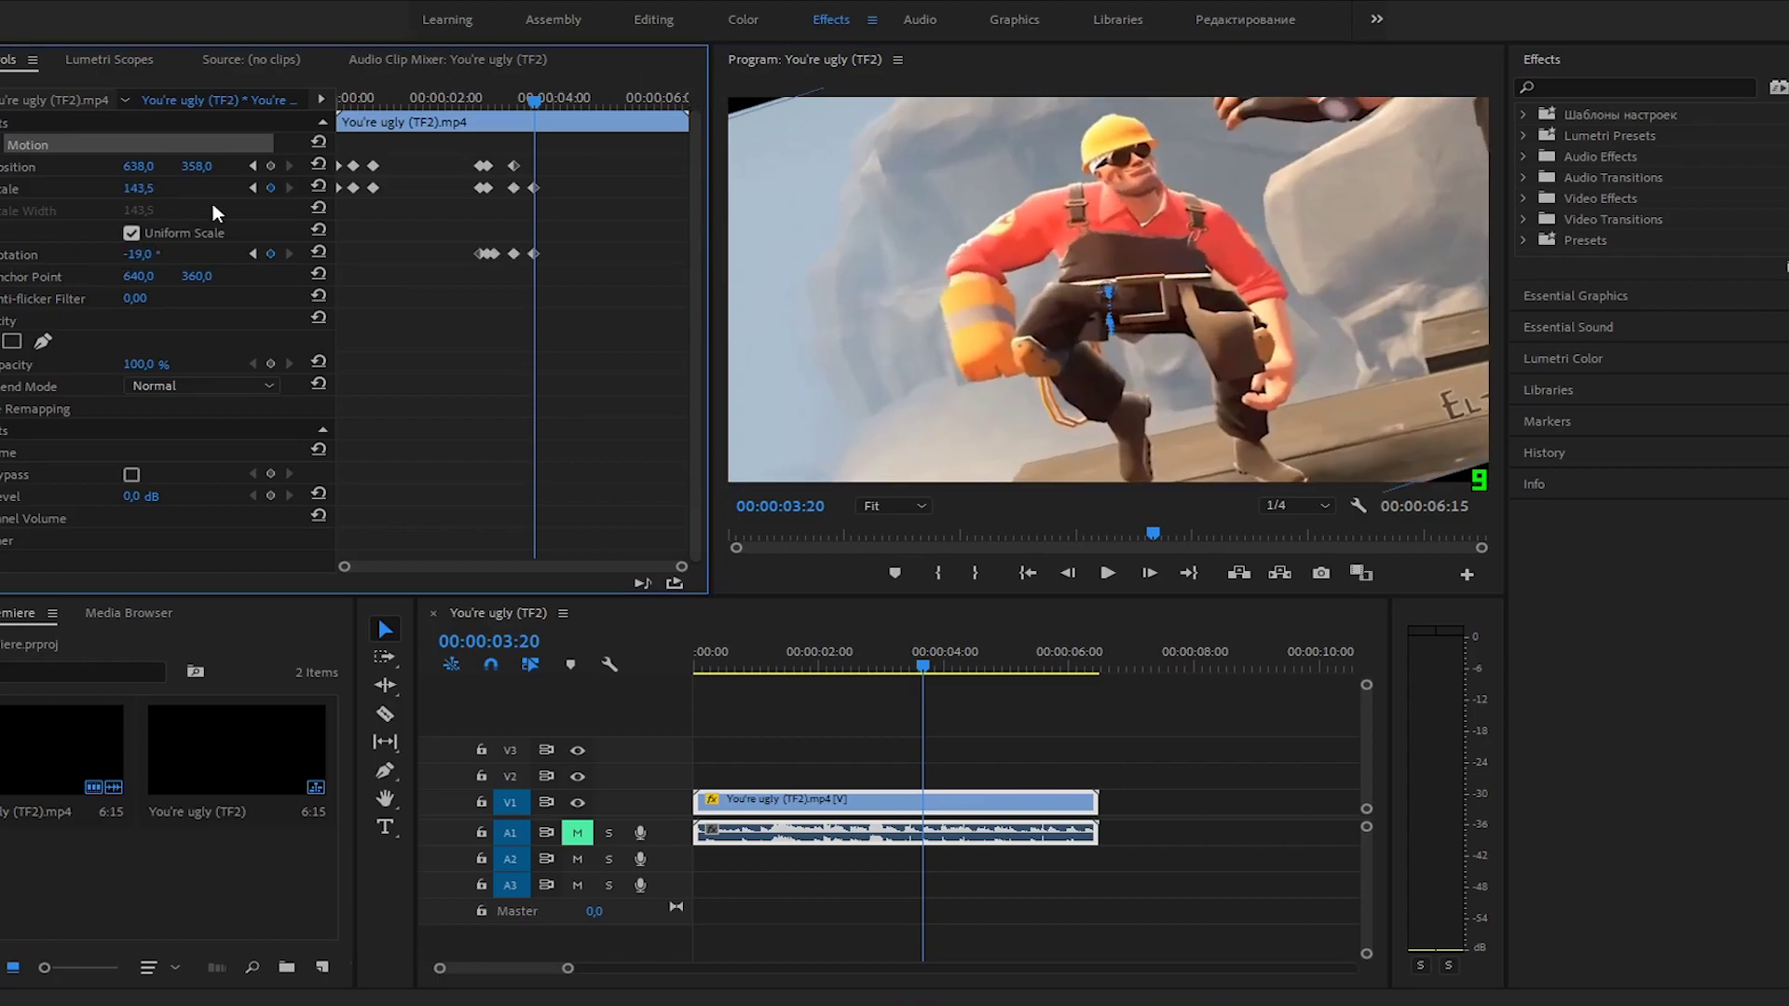
Play back the punch-in animation from 00:00:03:10 to review it
{"action": "left_click", "coordinate": [910, 653]}
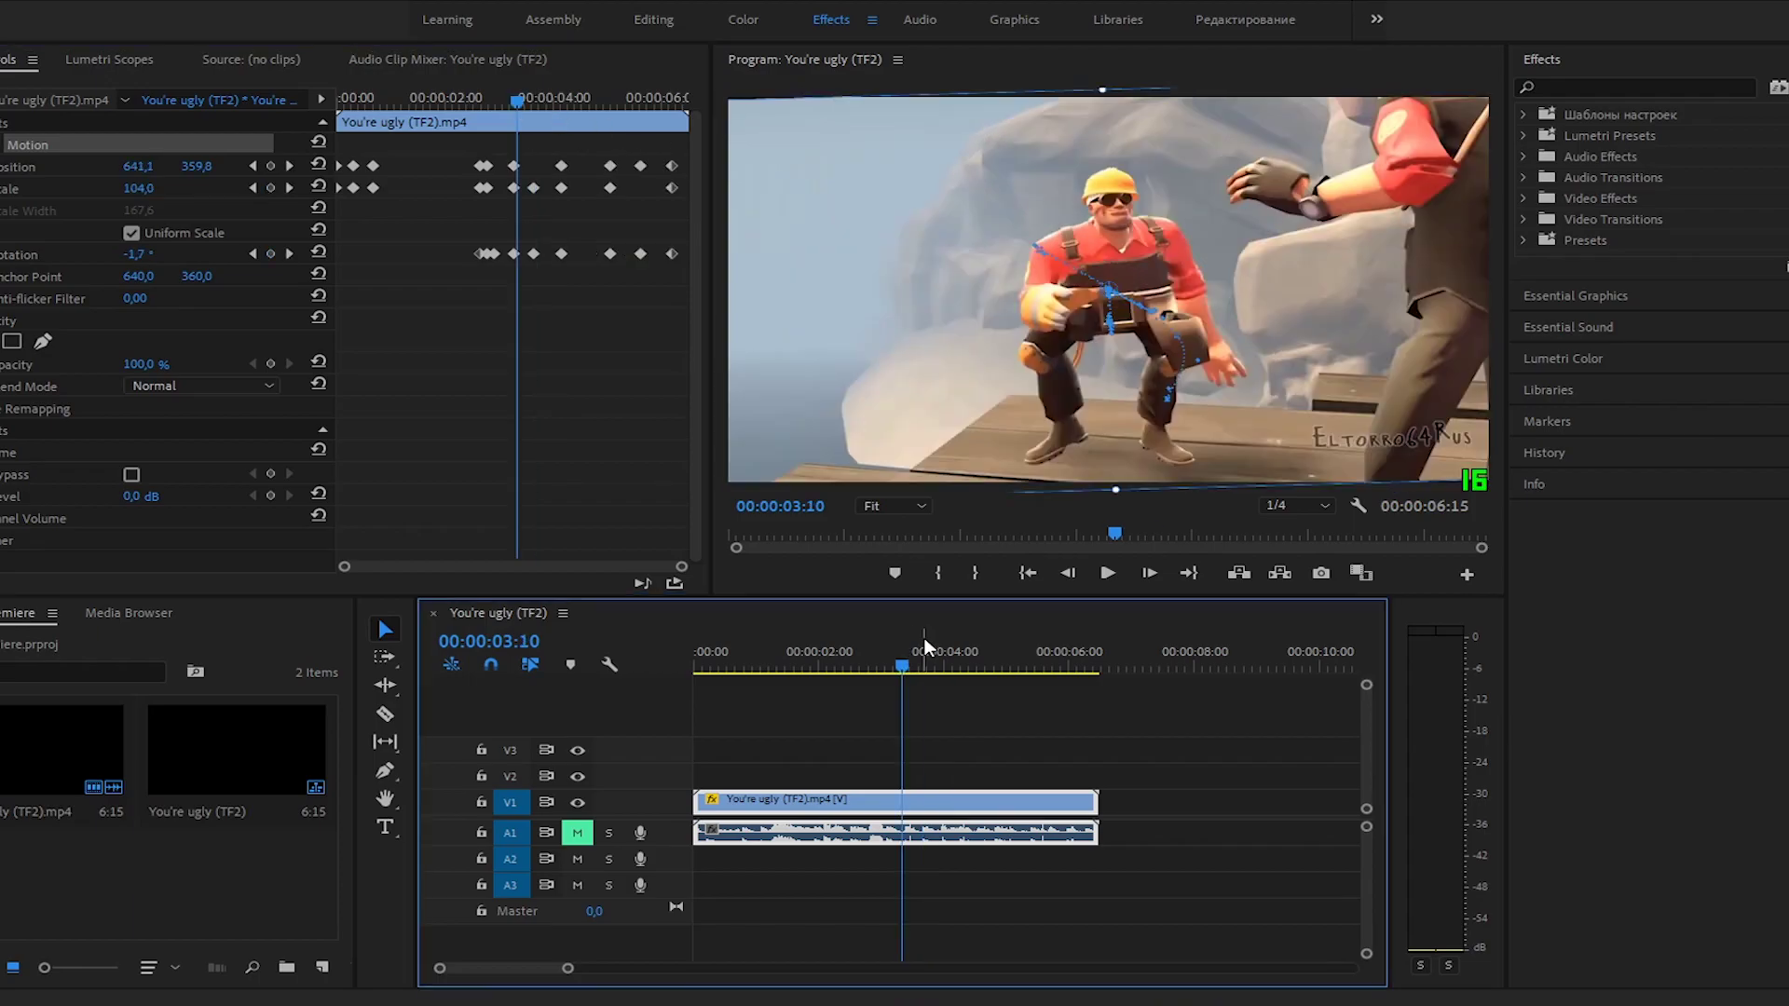
{"action": "key", "text": "space"}
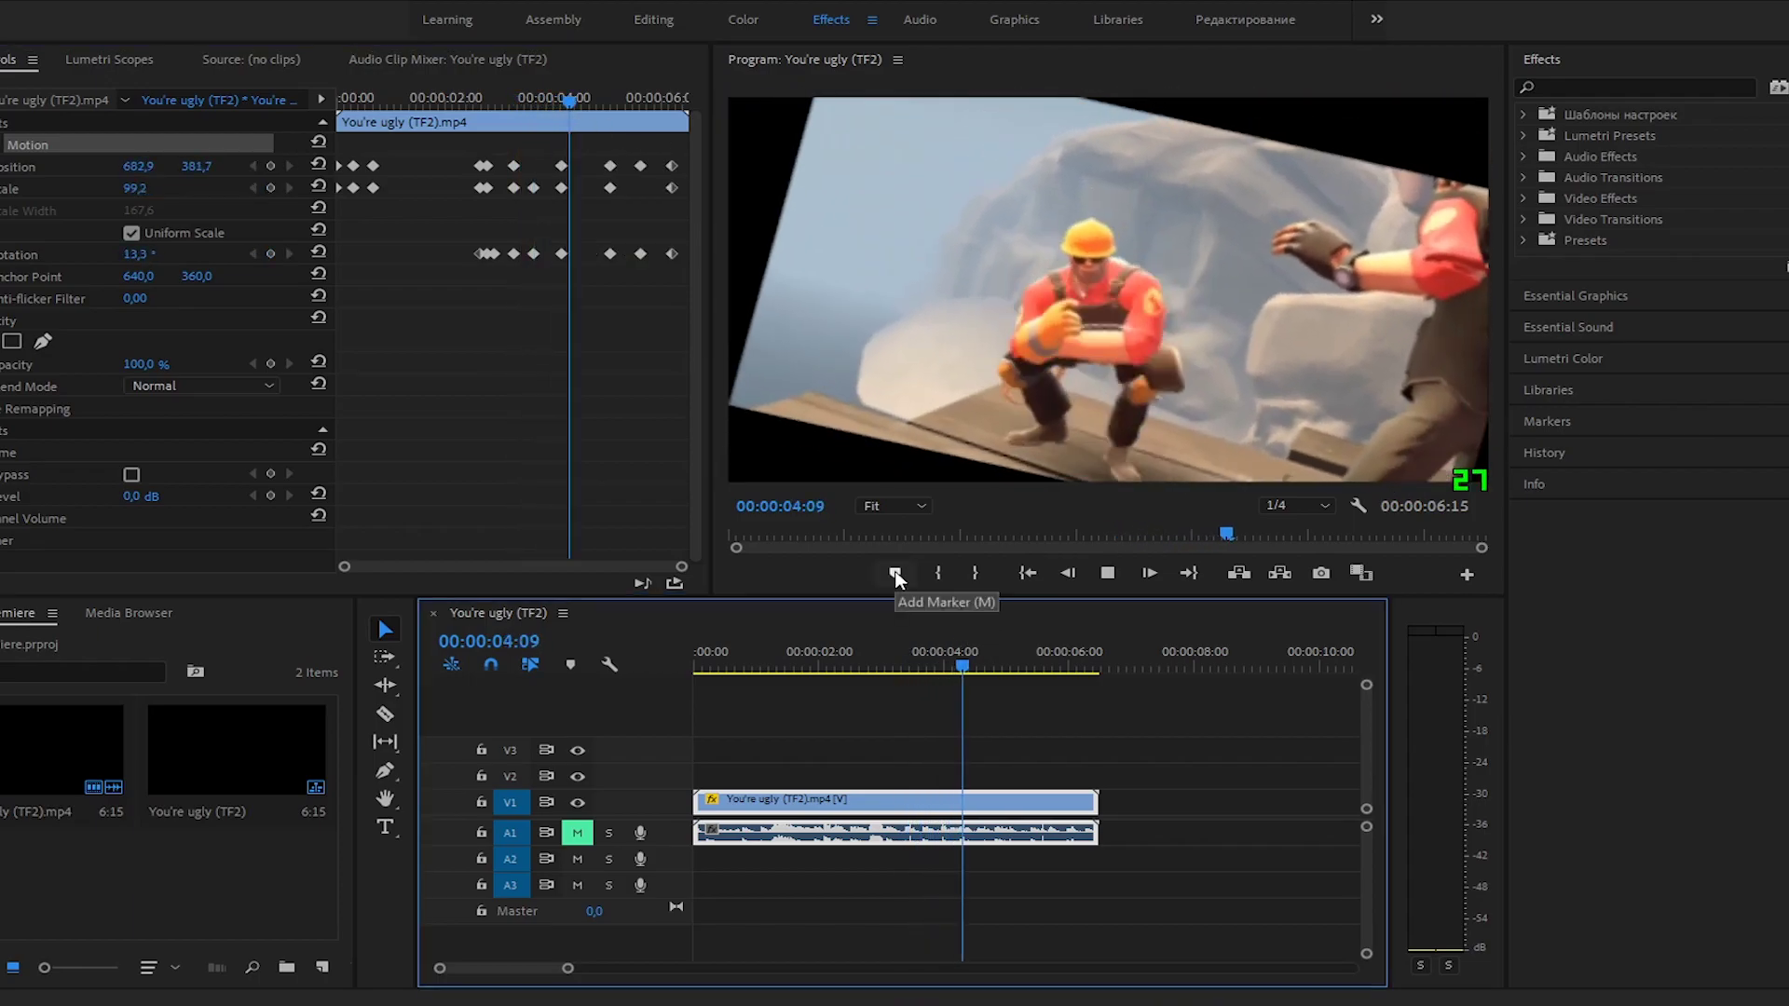
{"action": "key", "text": "space"}
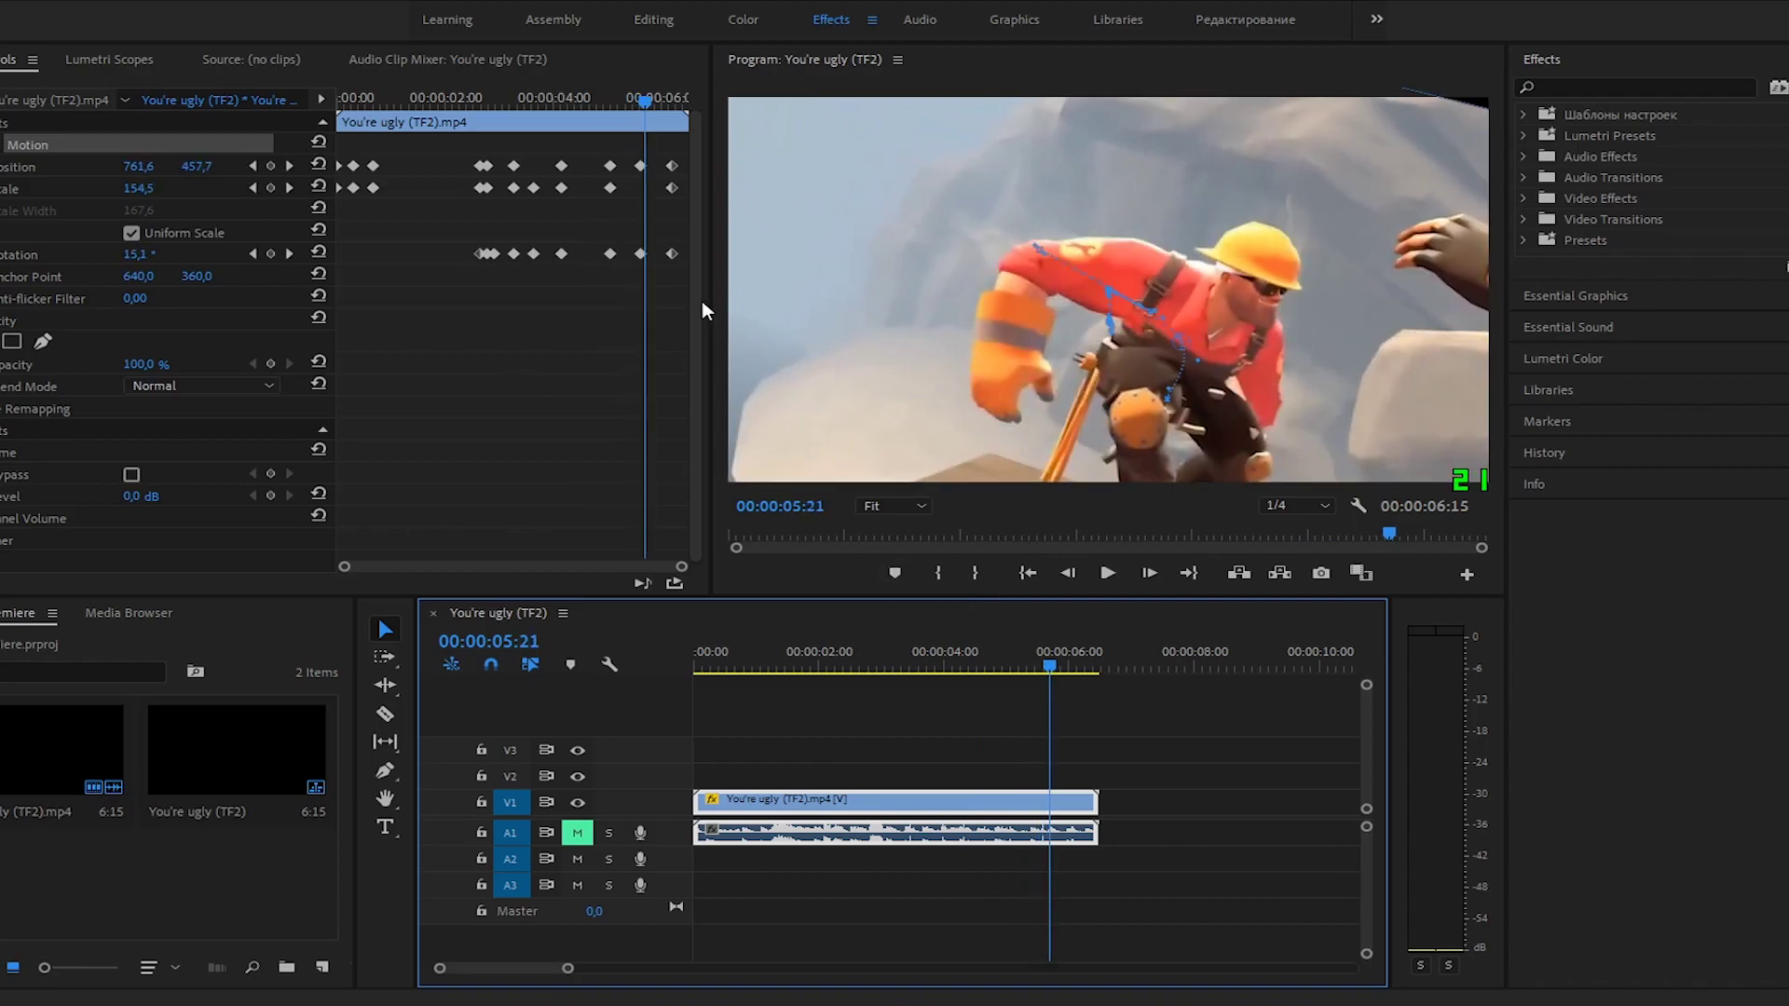
{"action": "key", "text": "space"}
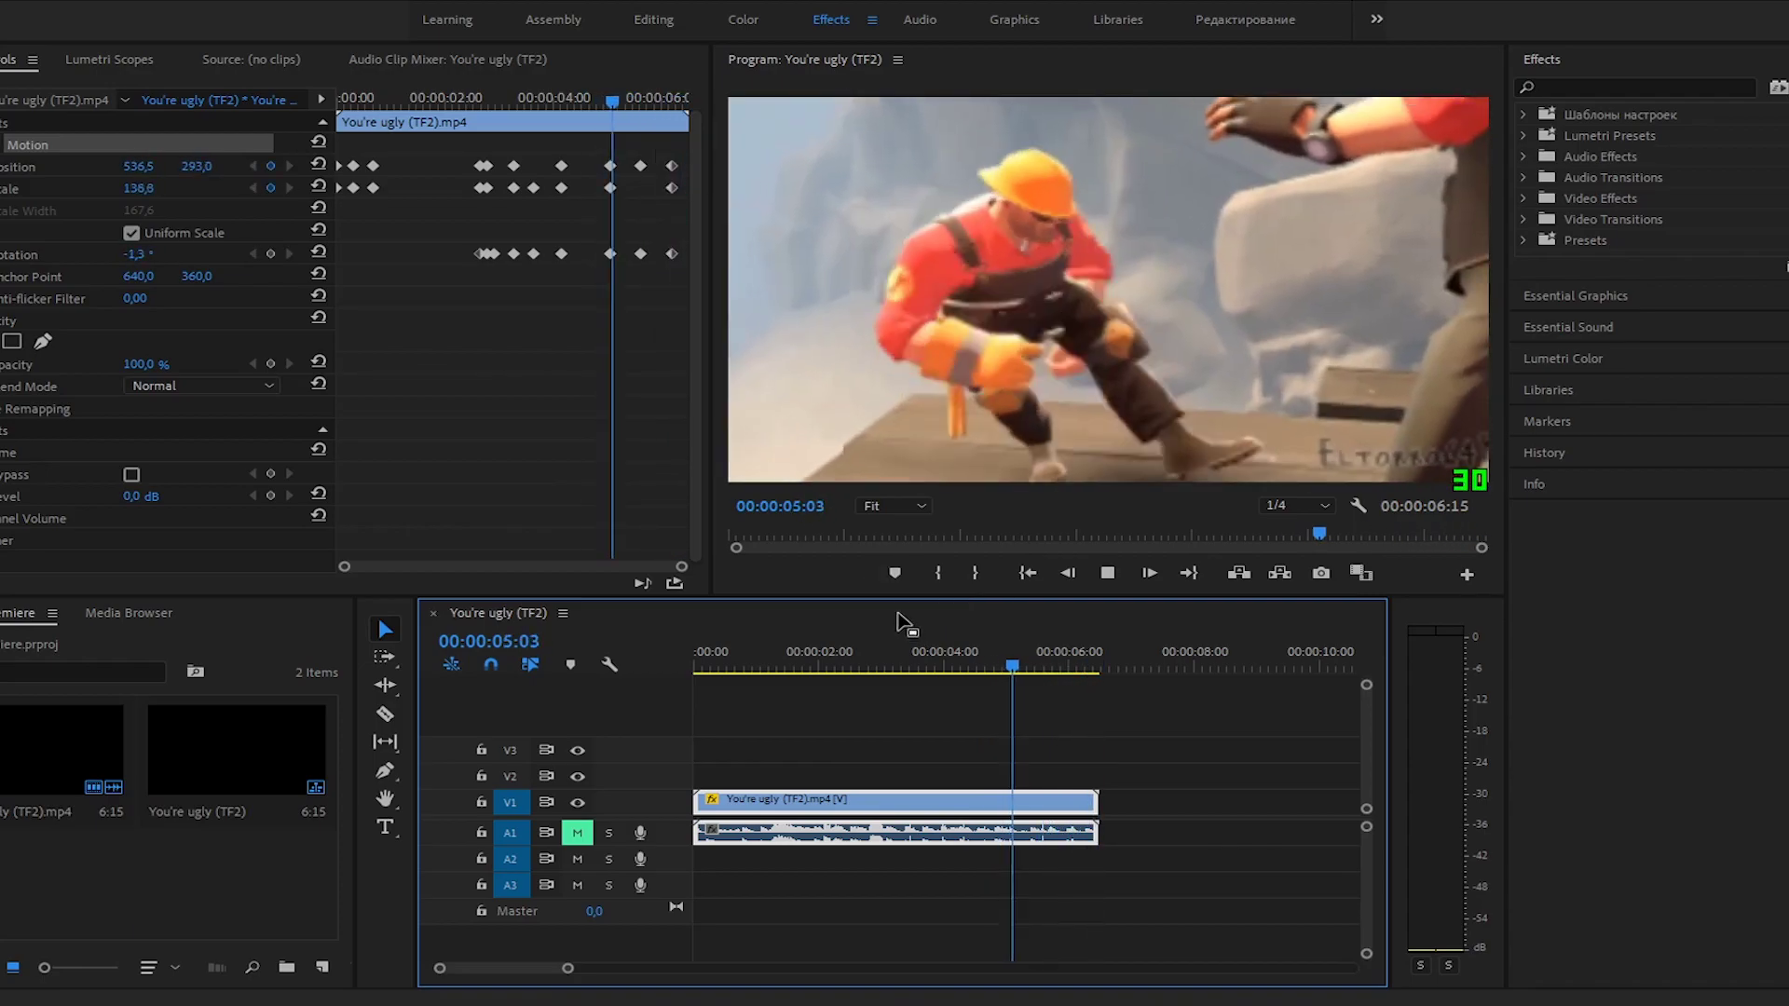
{"action": "left_click", "coordinate": [456, 100]}
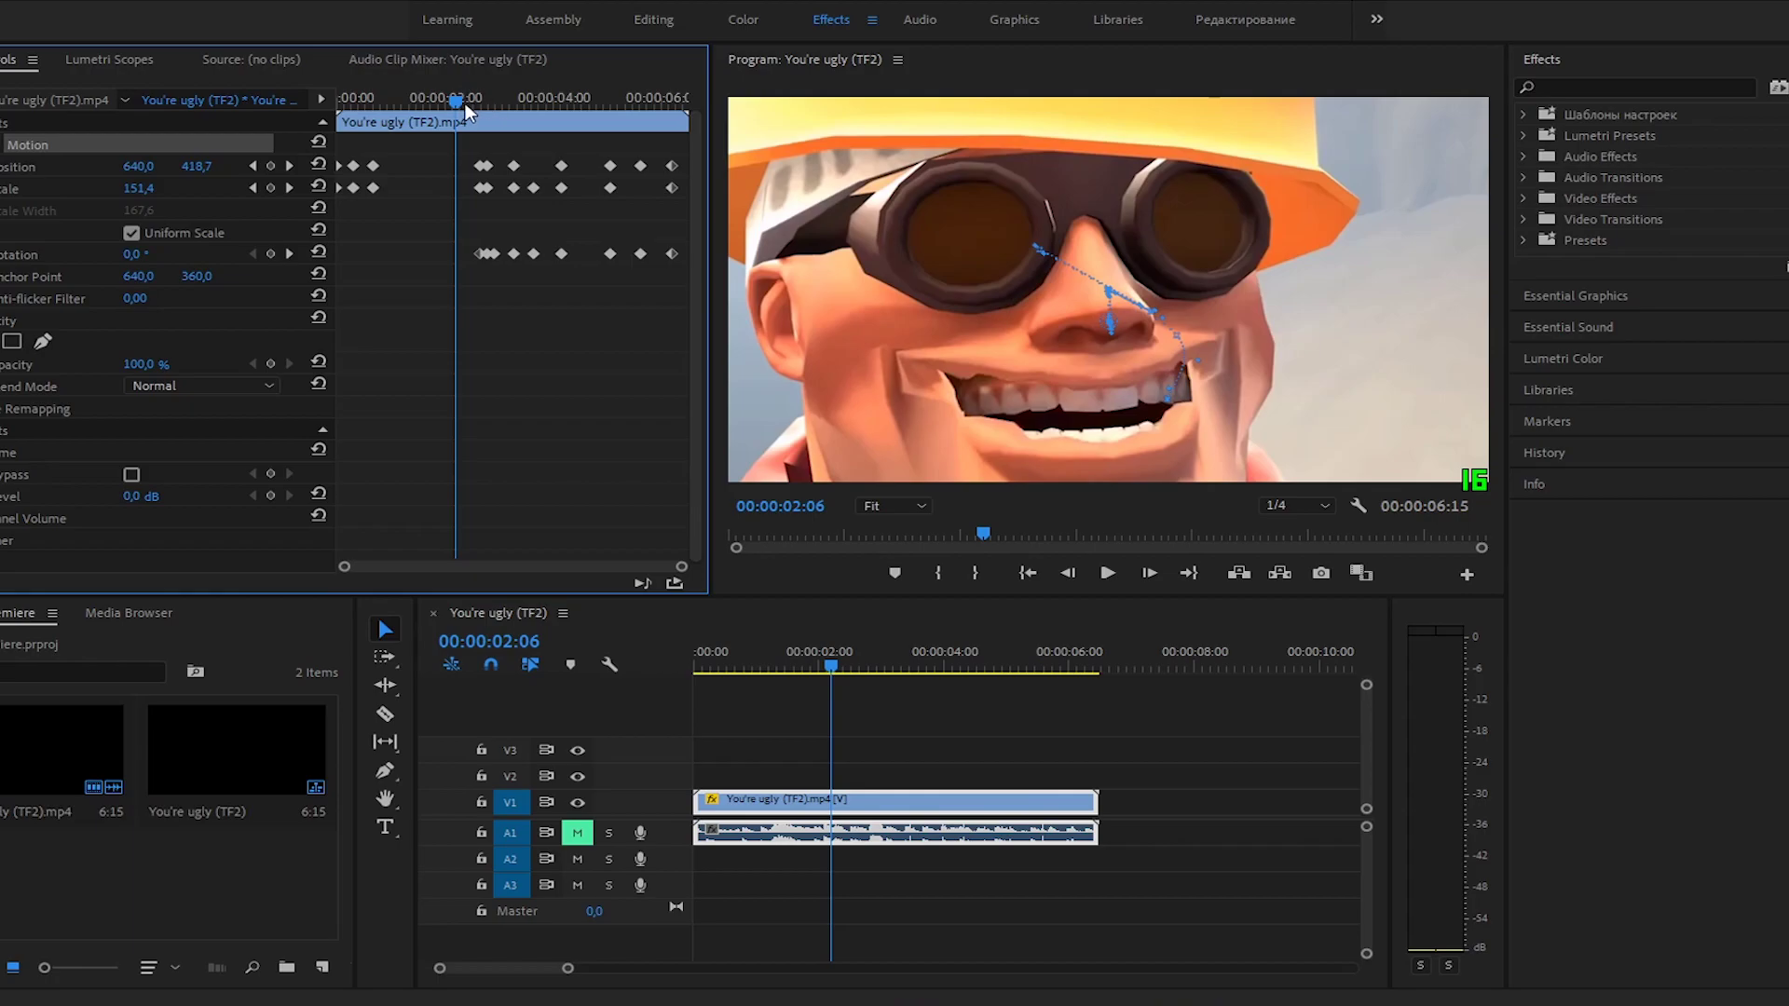
Scrub through the clip's opening frames to 00:00:00:09 to review the nose close-up
{"action": "left_click", "coordinate": [348, 102]}
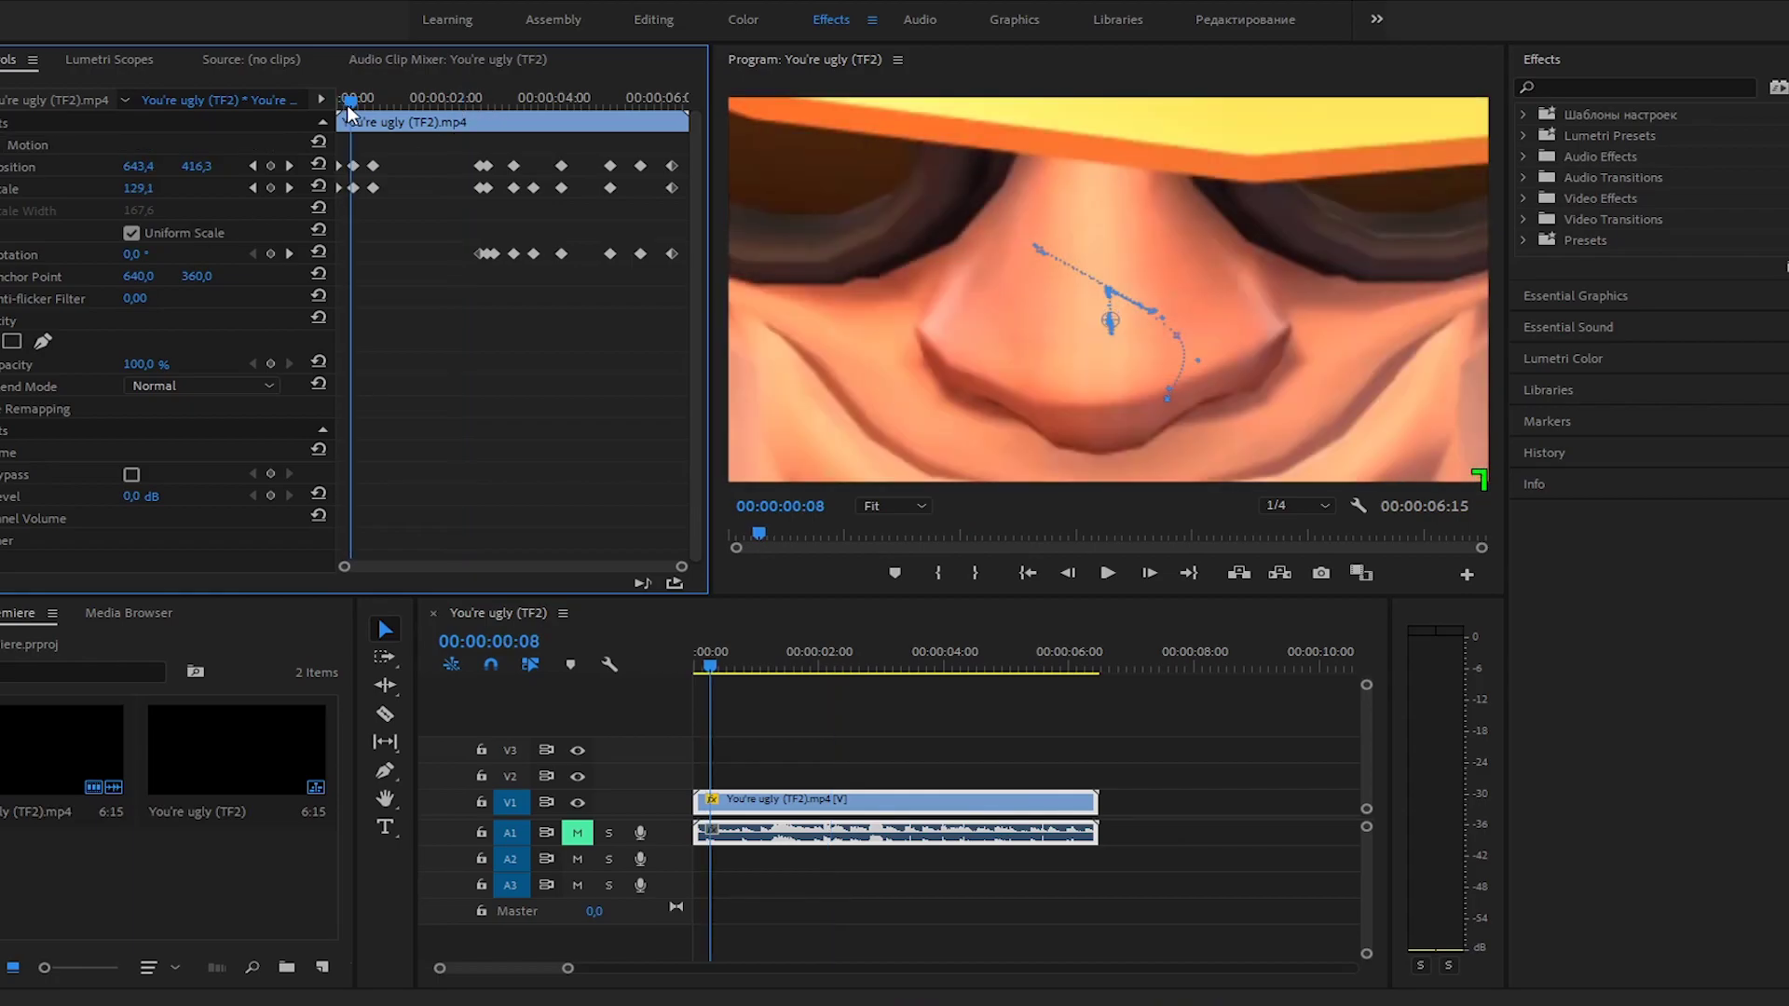
{"action": "left_click_drag", "start_coordinate": [350, 109], "coordinate": [345, 109]}
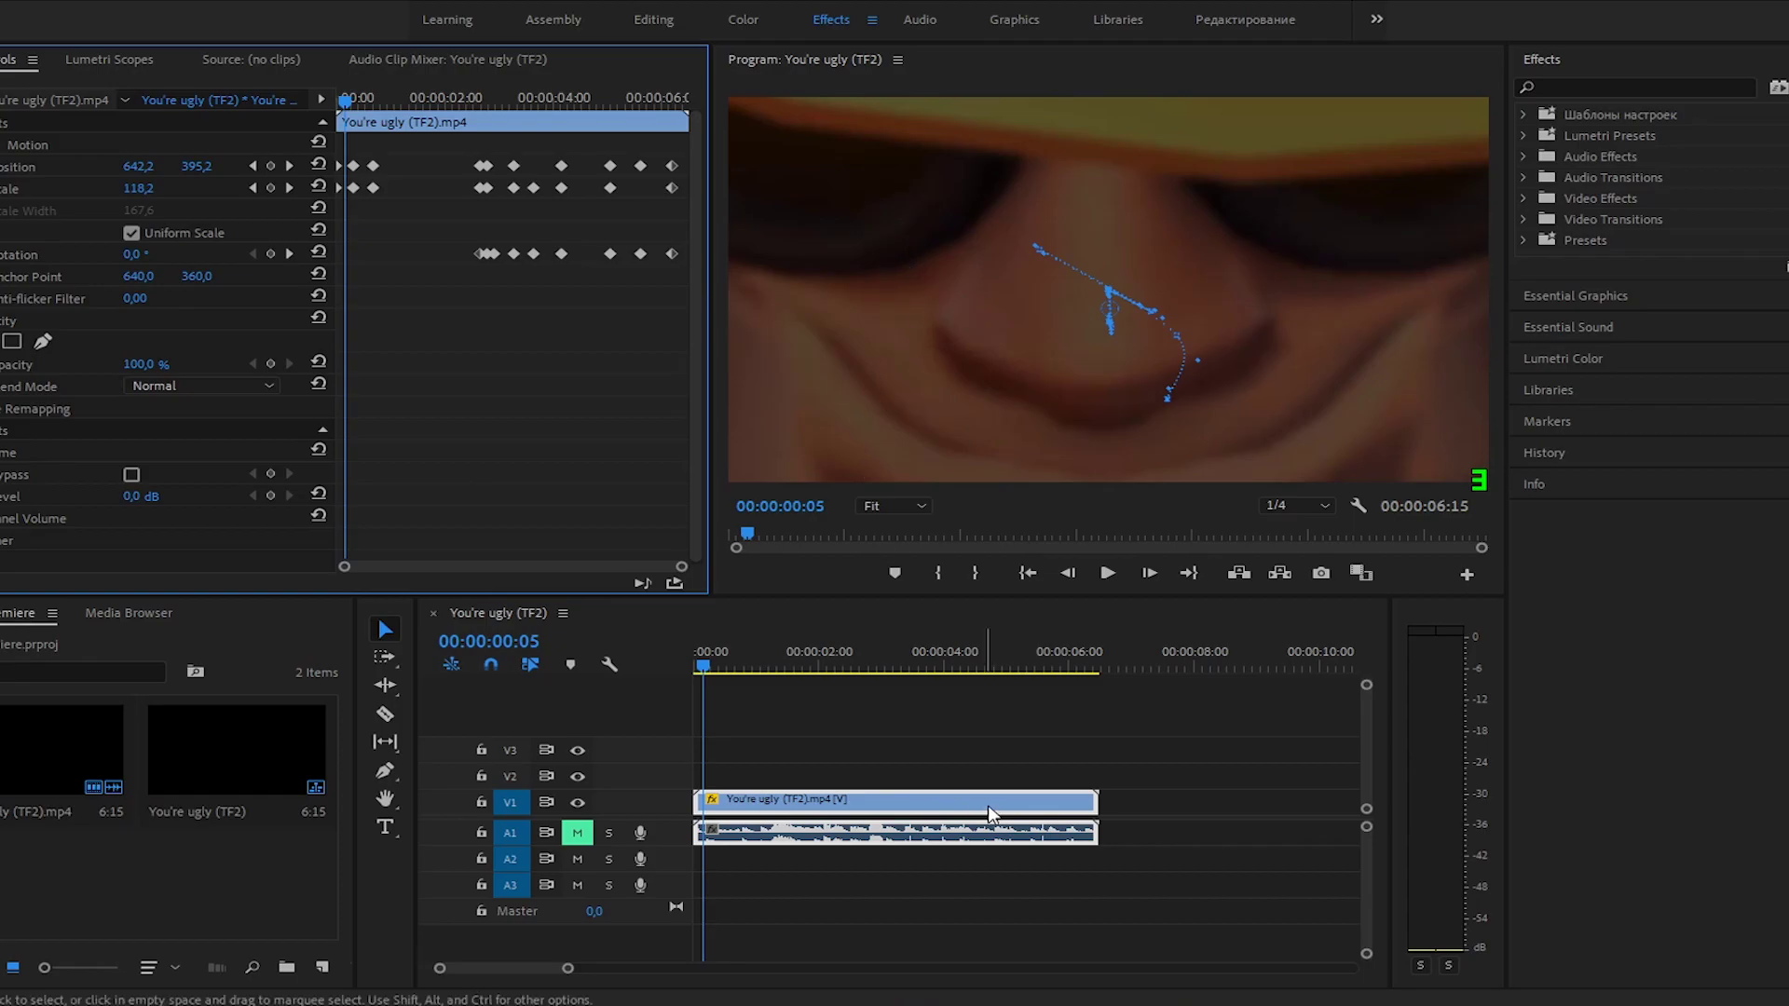
{"action": "mouse_move", "coordinate": [706, 655]}
{"action": "left_mouse_down"}
{"action": "mouse_move", "coordinate": [724, 652]}
{"action": "mouse_move", "coordinate": [709, 643]}
{"action": "left_mouse_up"}
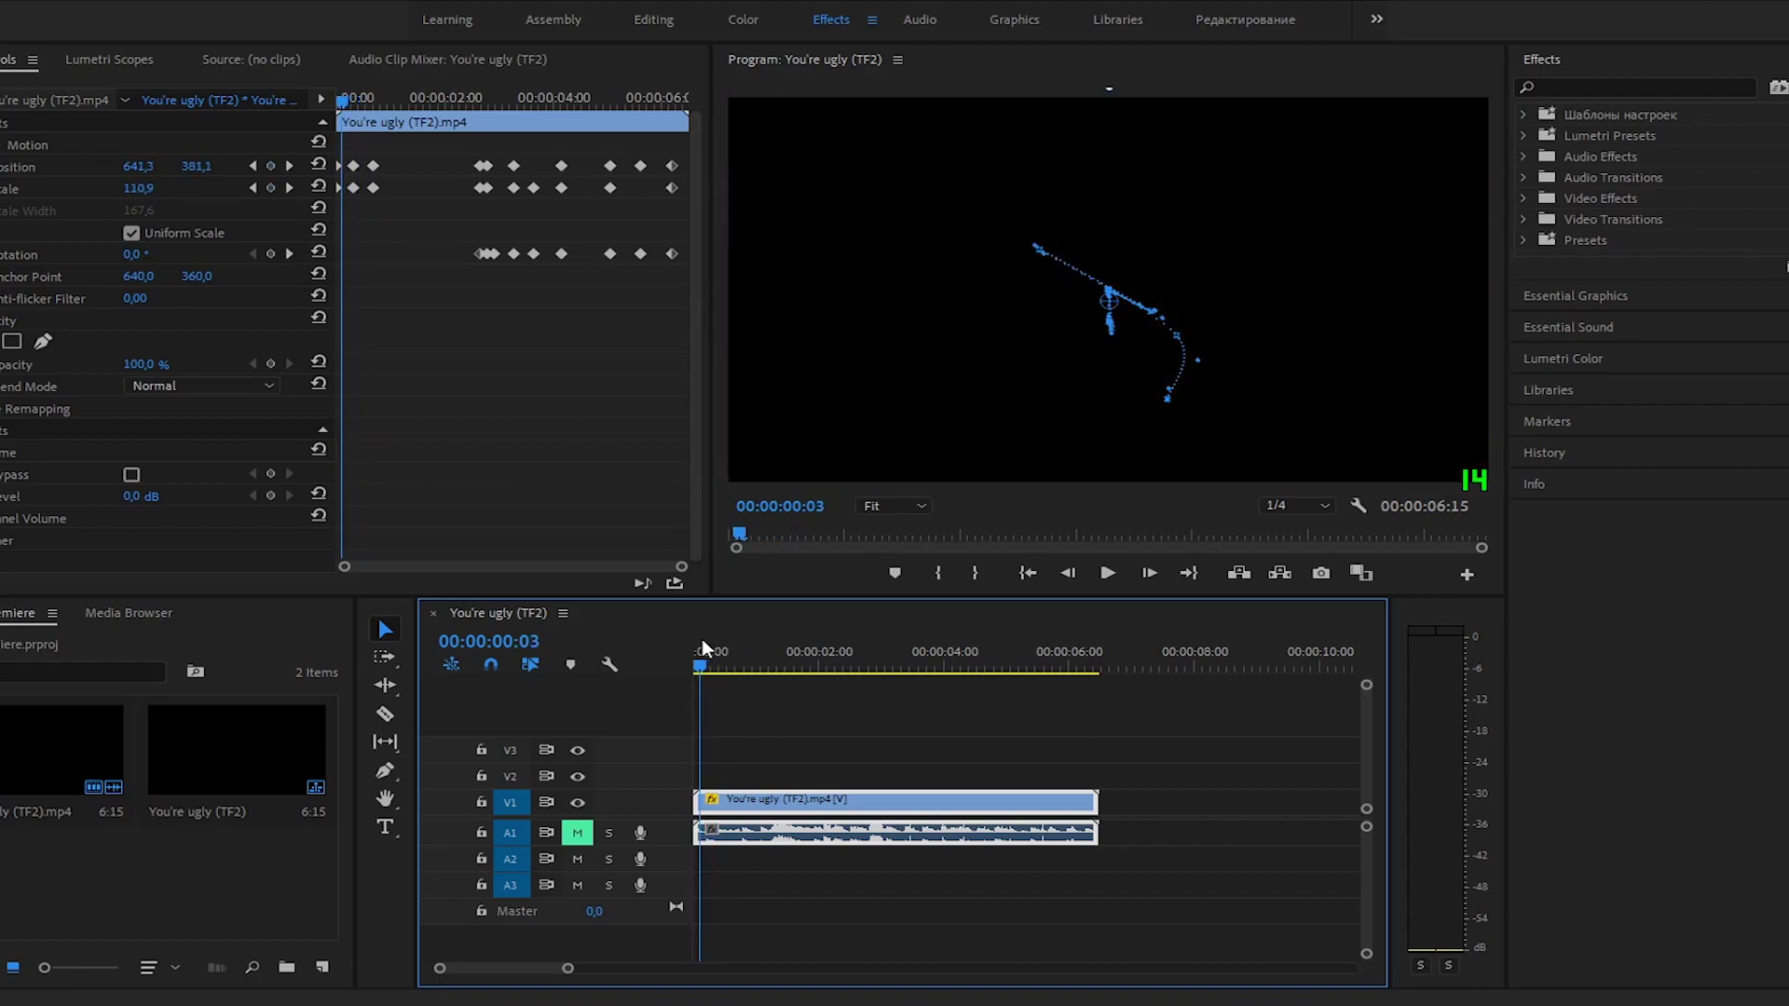
{"action": "left_click_drag", "start_coordinate": [710, 646], "coordinate": [712, 645]}
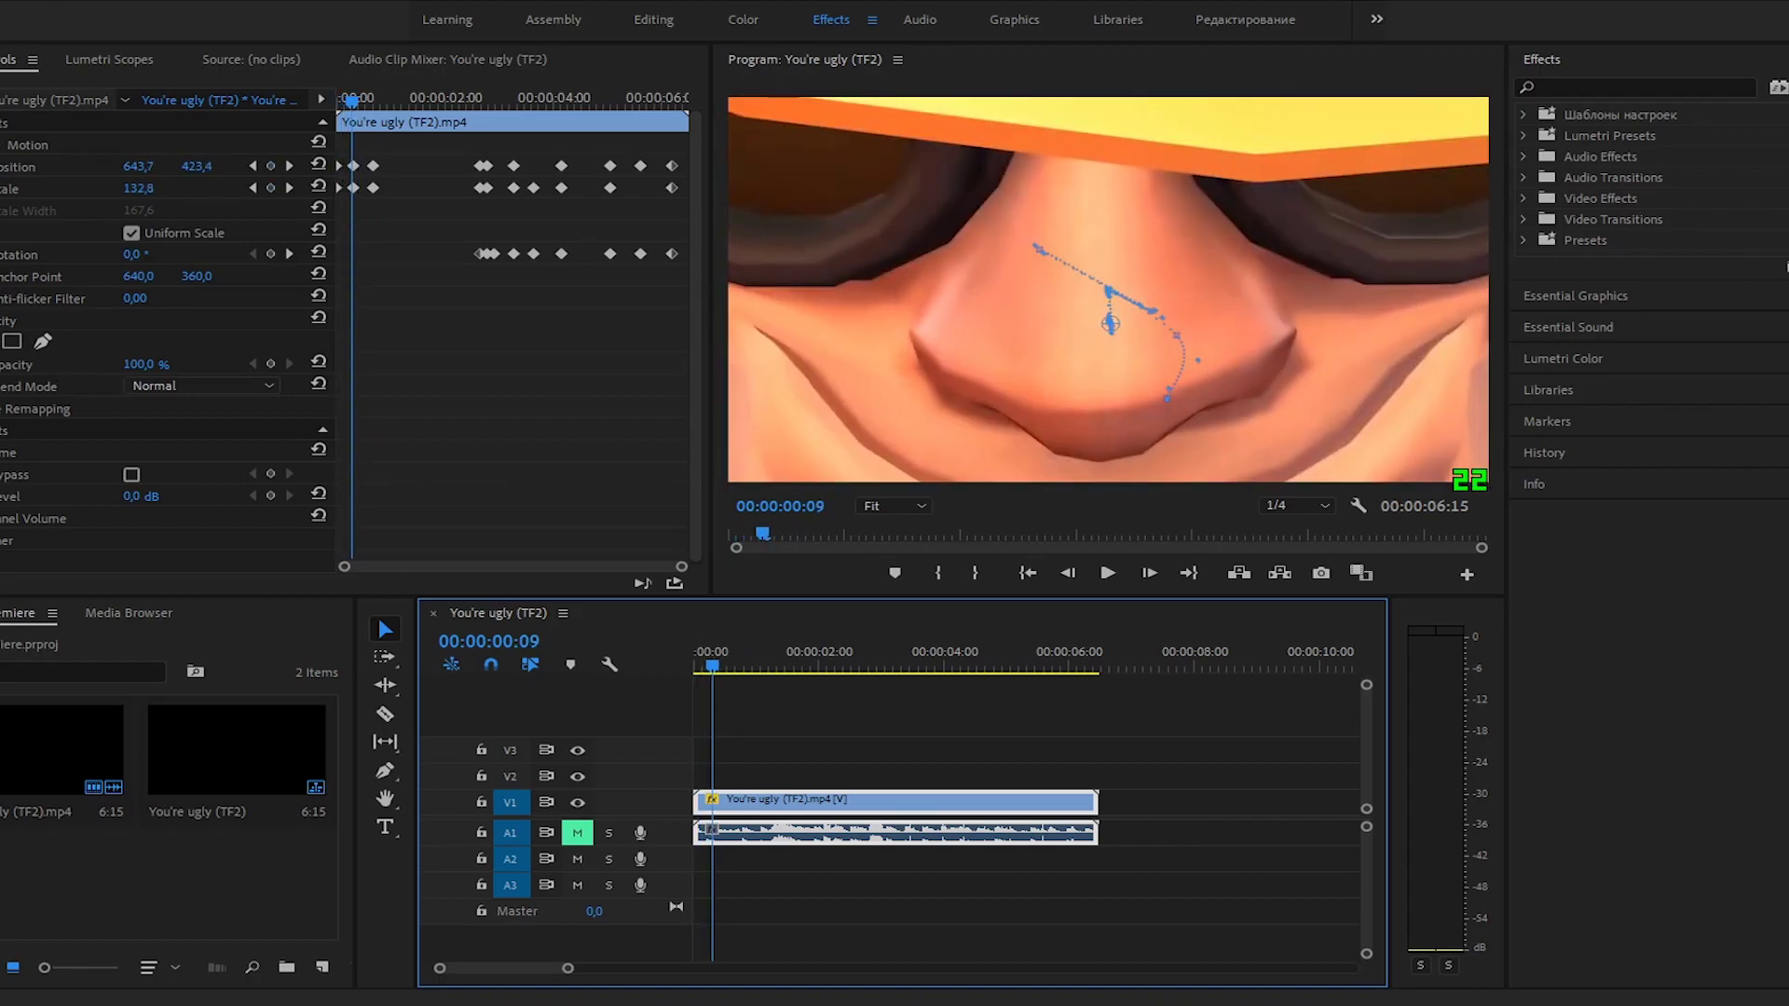
{"action": "left_click", "coordinate": [43, 341]}
At 00:00:00:08, draw a freeform mask outline with four points beside the nose
{"action": "key", "text": "Left"}
{"action": "left_click", "coordinate": [855, 275]}
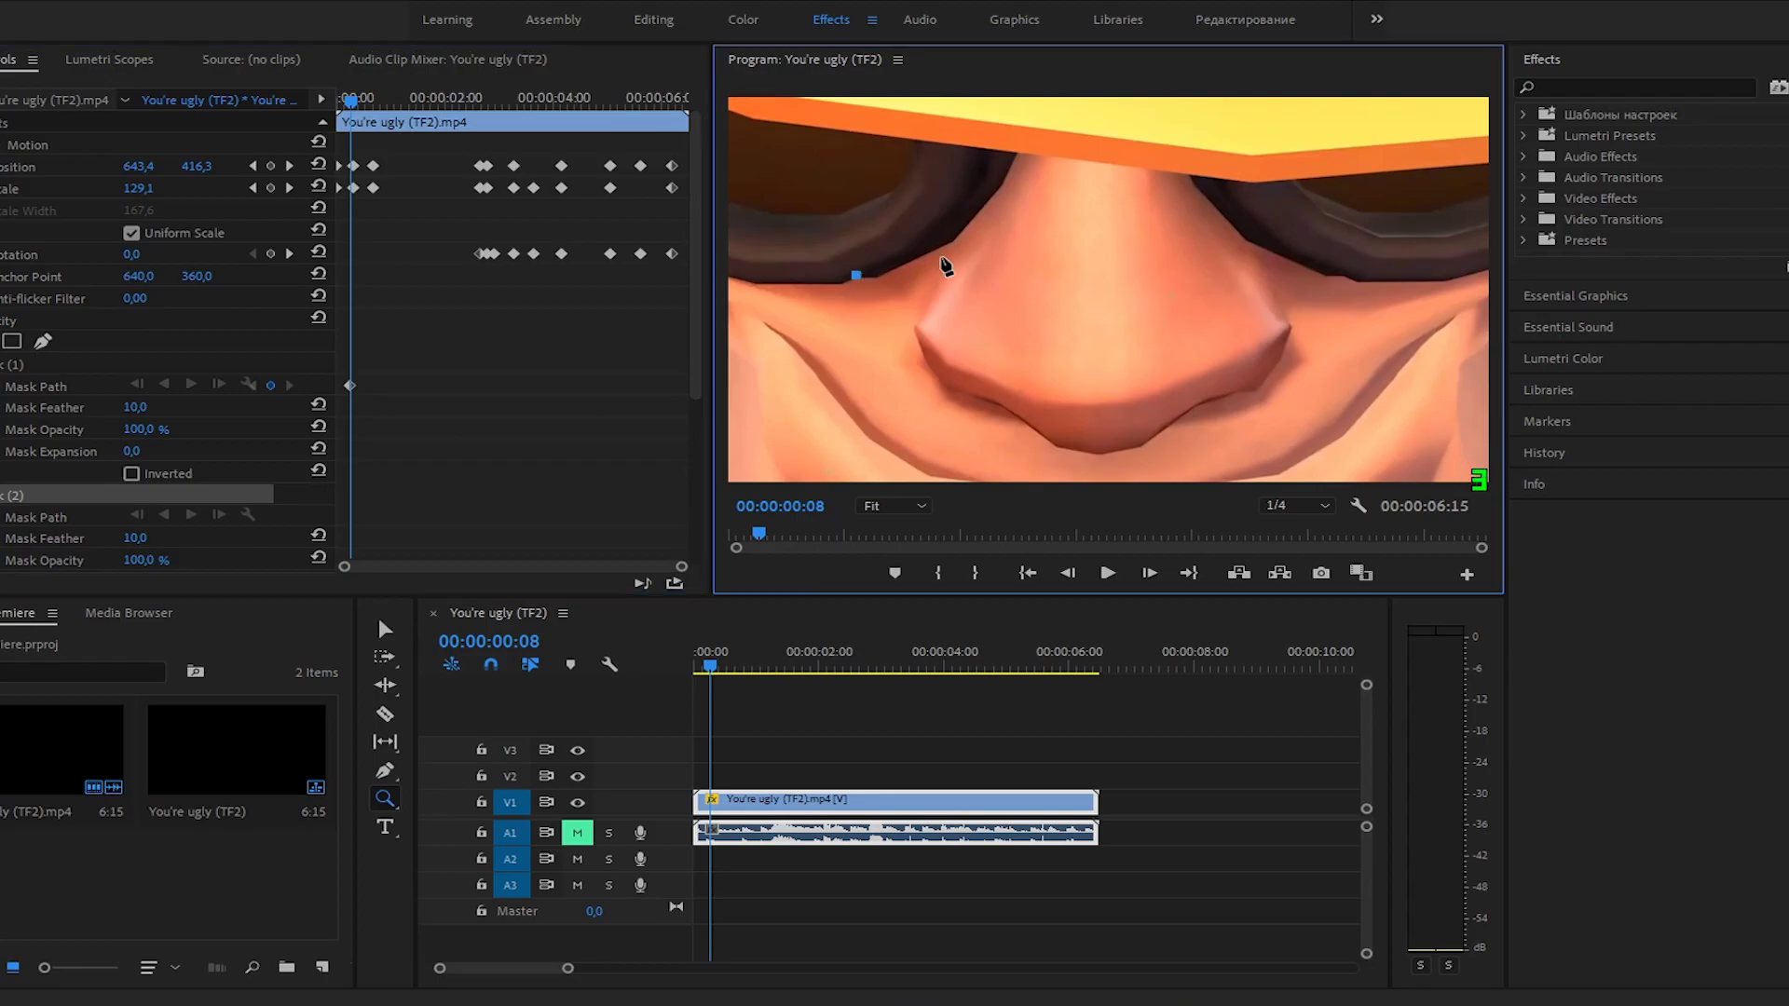
{"action": "left_click", "coordinate": [919, 256]}
{"action": "left_click", "coordinate": [978, 210]}
{"action": "left_click", "coordinate": [1013, 149]}
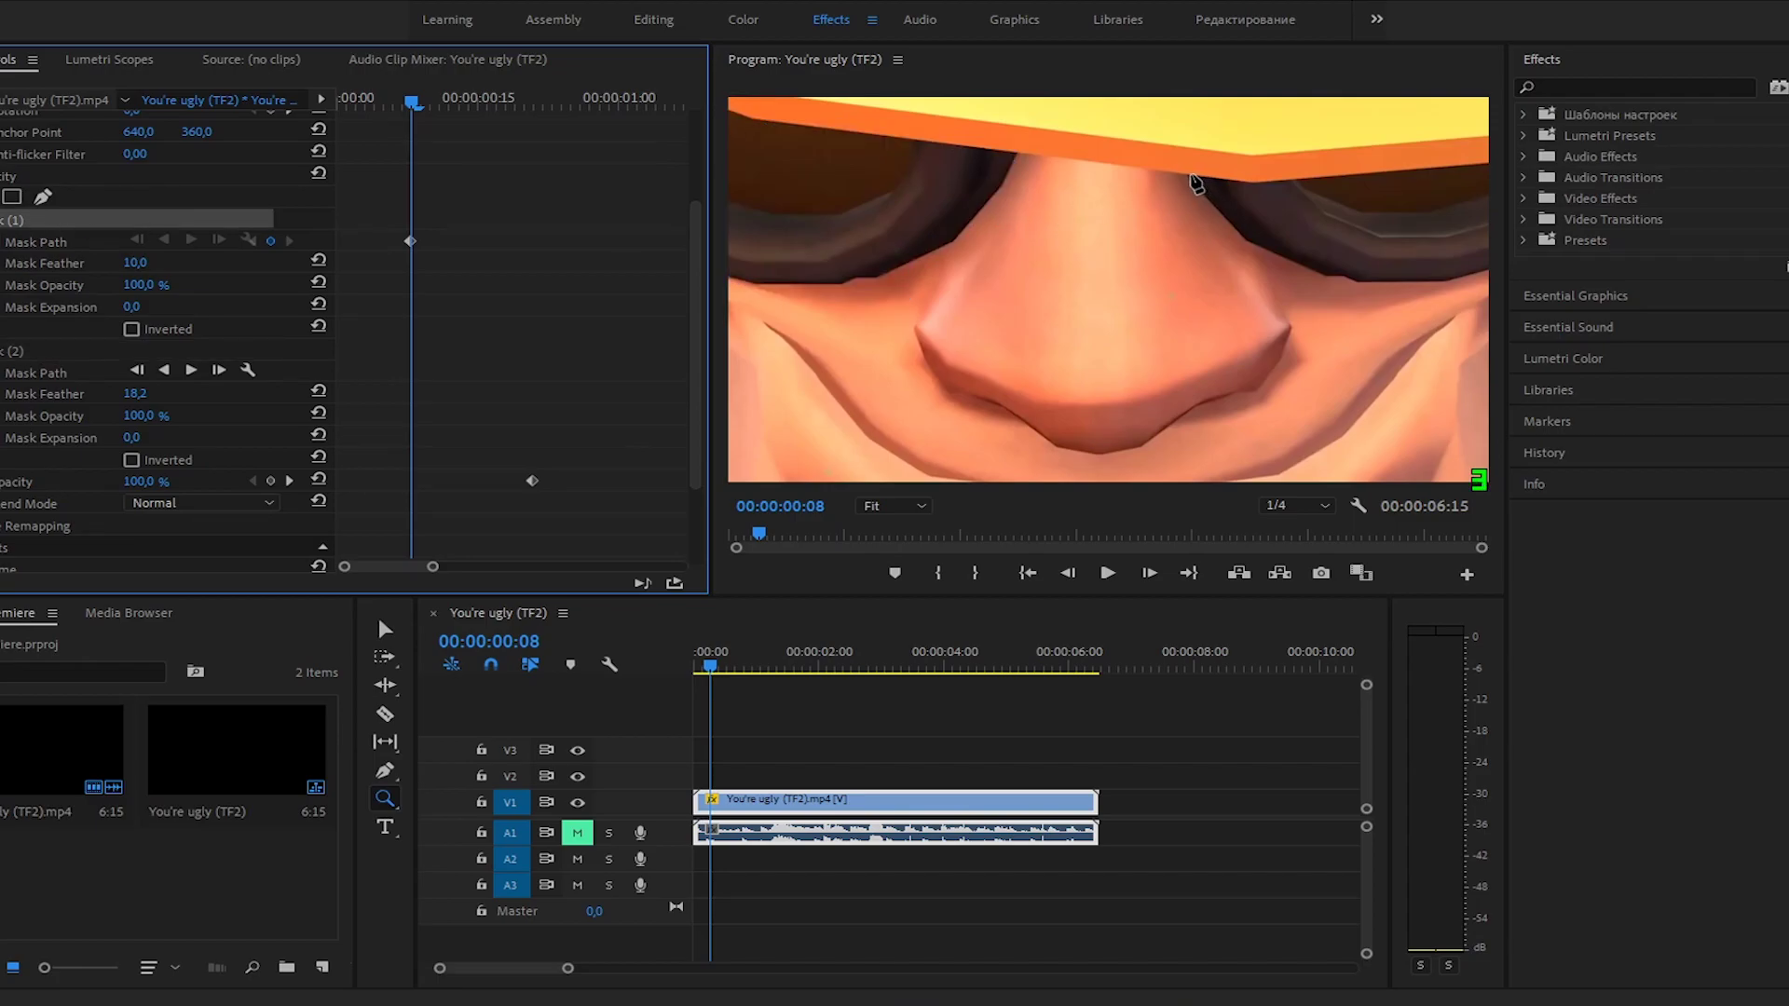
{"action": "left_click_drag", "start_coordinate": [699, 351], "coordinate": [699, 284]}
Move the Mask (1) path keyframe to 00:00:00:02 and keyframe Mask (1) expansion out to 300
{"action": "mouse_move", "coordinate": [411, 101]}
{"action": "left_mouse_down"}
{"action": "mouse_move", "coordinate": [350, 105]}
{"action": "mouse_move", "coordinate": [366, 103]}
{"action": "left_mouse_up"}
{"action": "left_click_drag", "start_coordinate": [410, 328], "coordinate": [328, 331]}
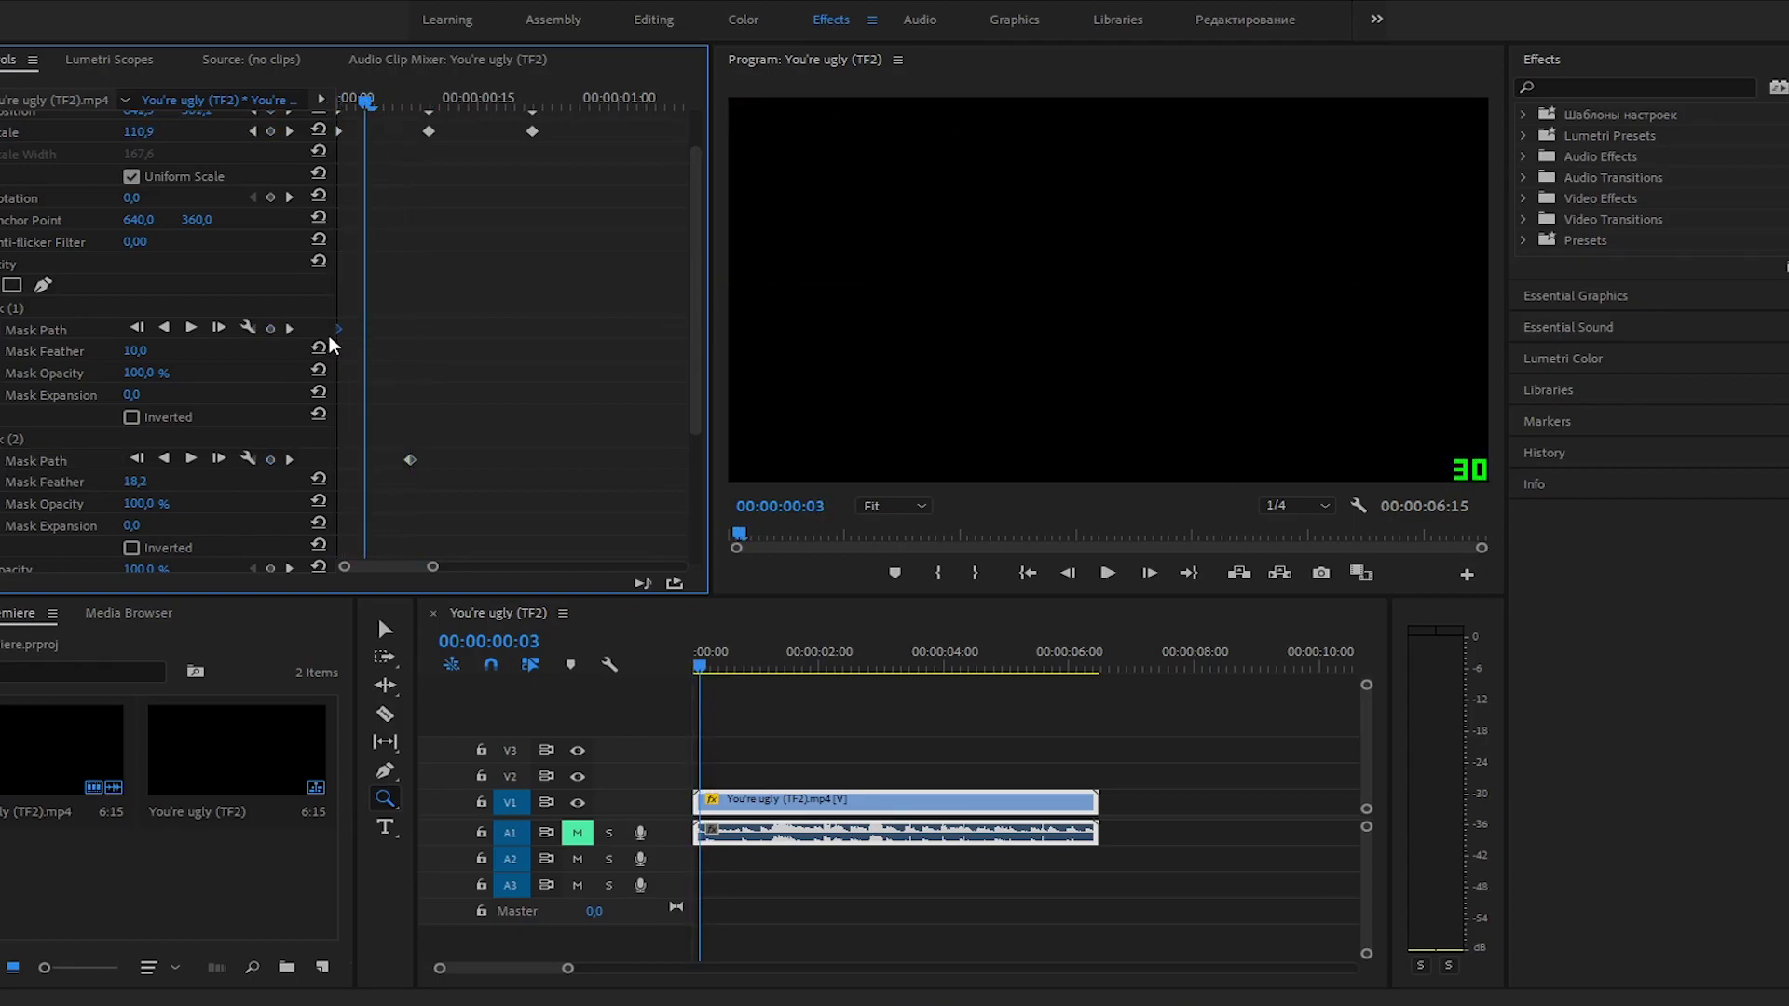
{"action": "left_click_drag", "start_coordinate": [411, 460], "coordinate": [353, 460]}
{"action": "scroll", "coordinate": [378, 233], "scroll_direction": "down", "scroll_amount": 3}
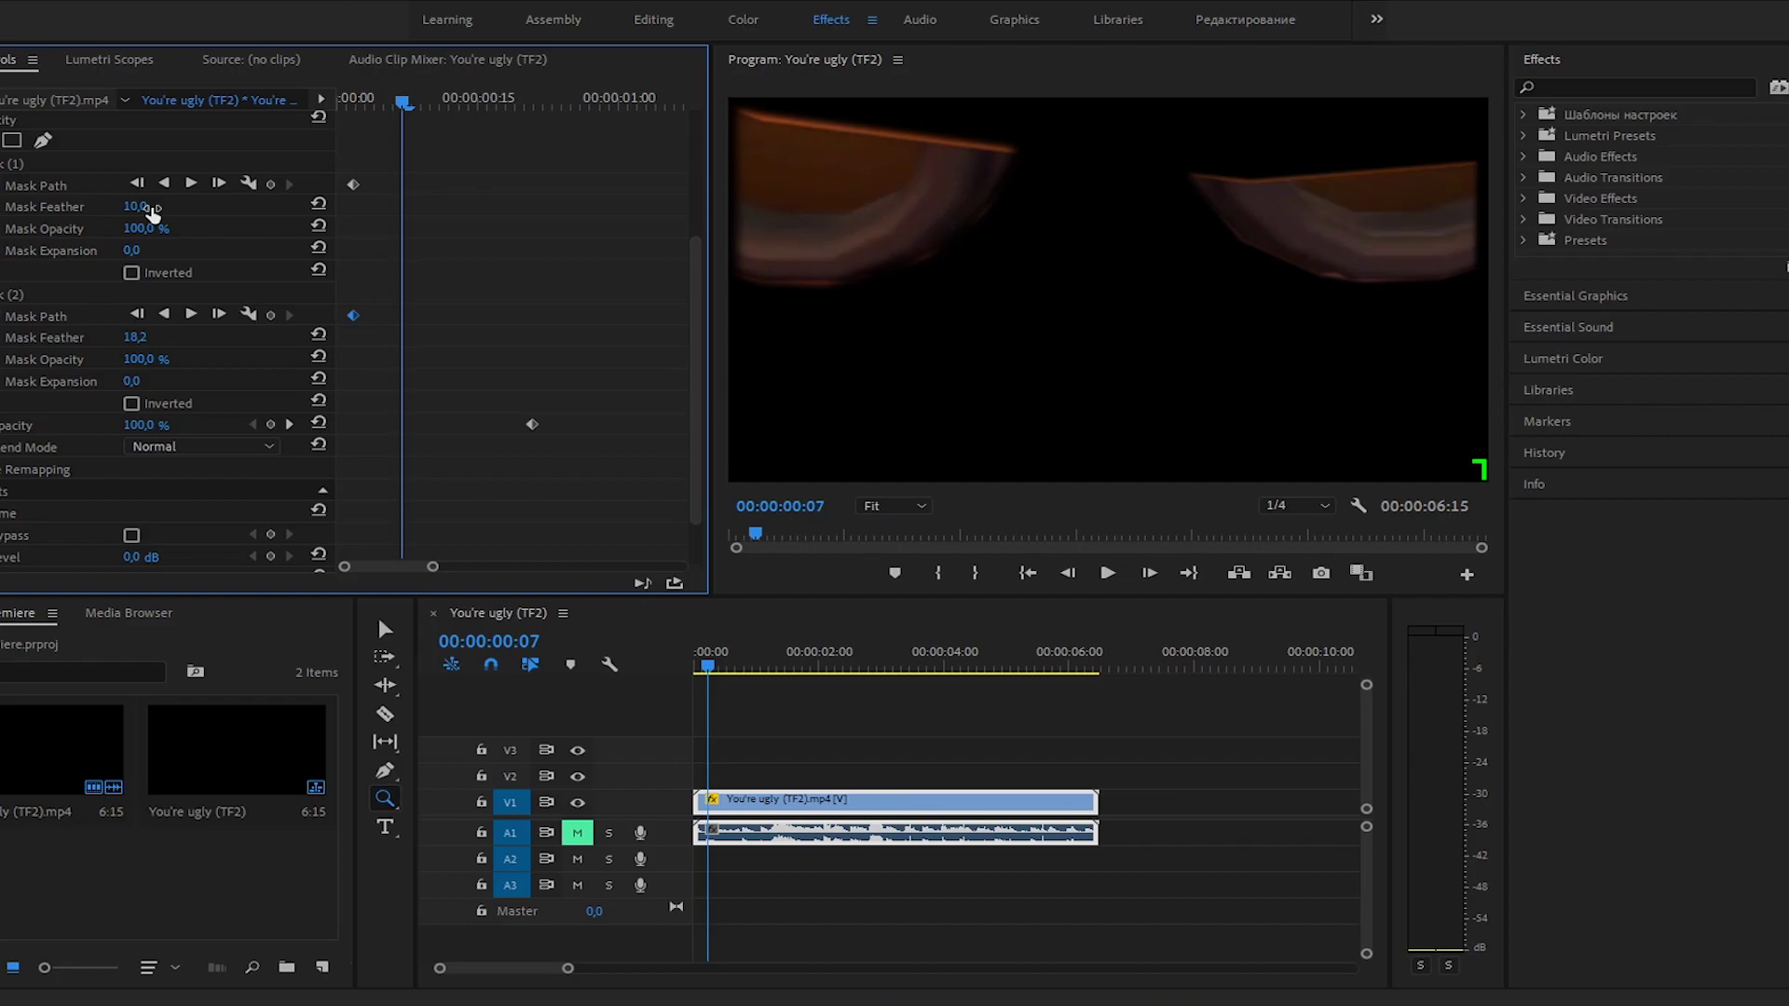
{"action": "left_click", "coordinate": [131, 249]}
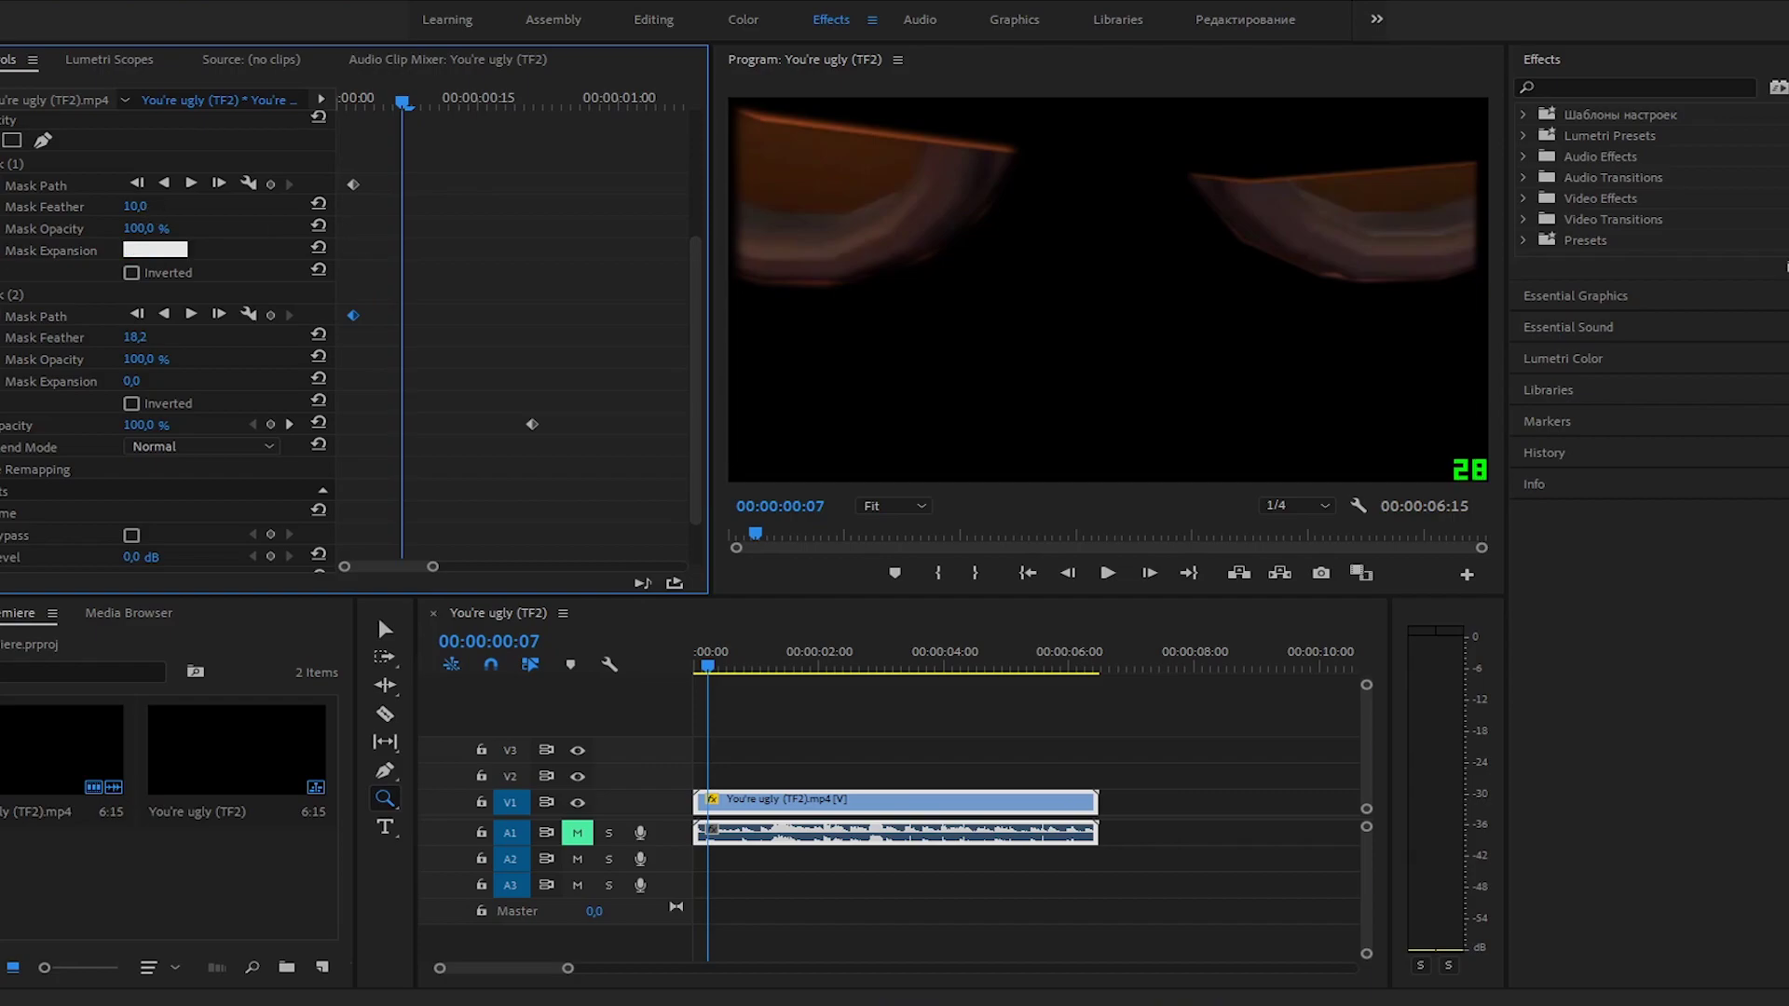
{"action": "left_click", "coordinate": [3, 251]}
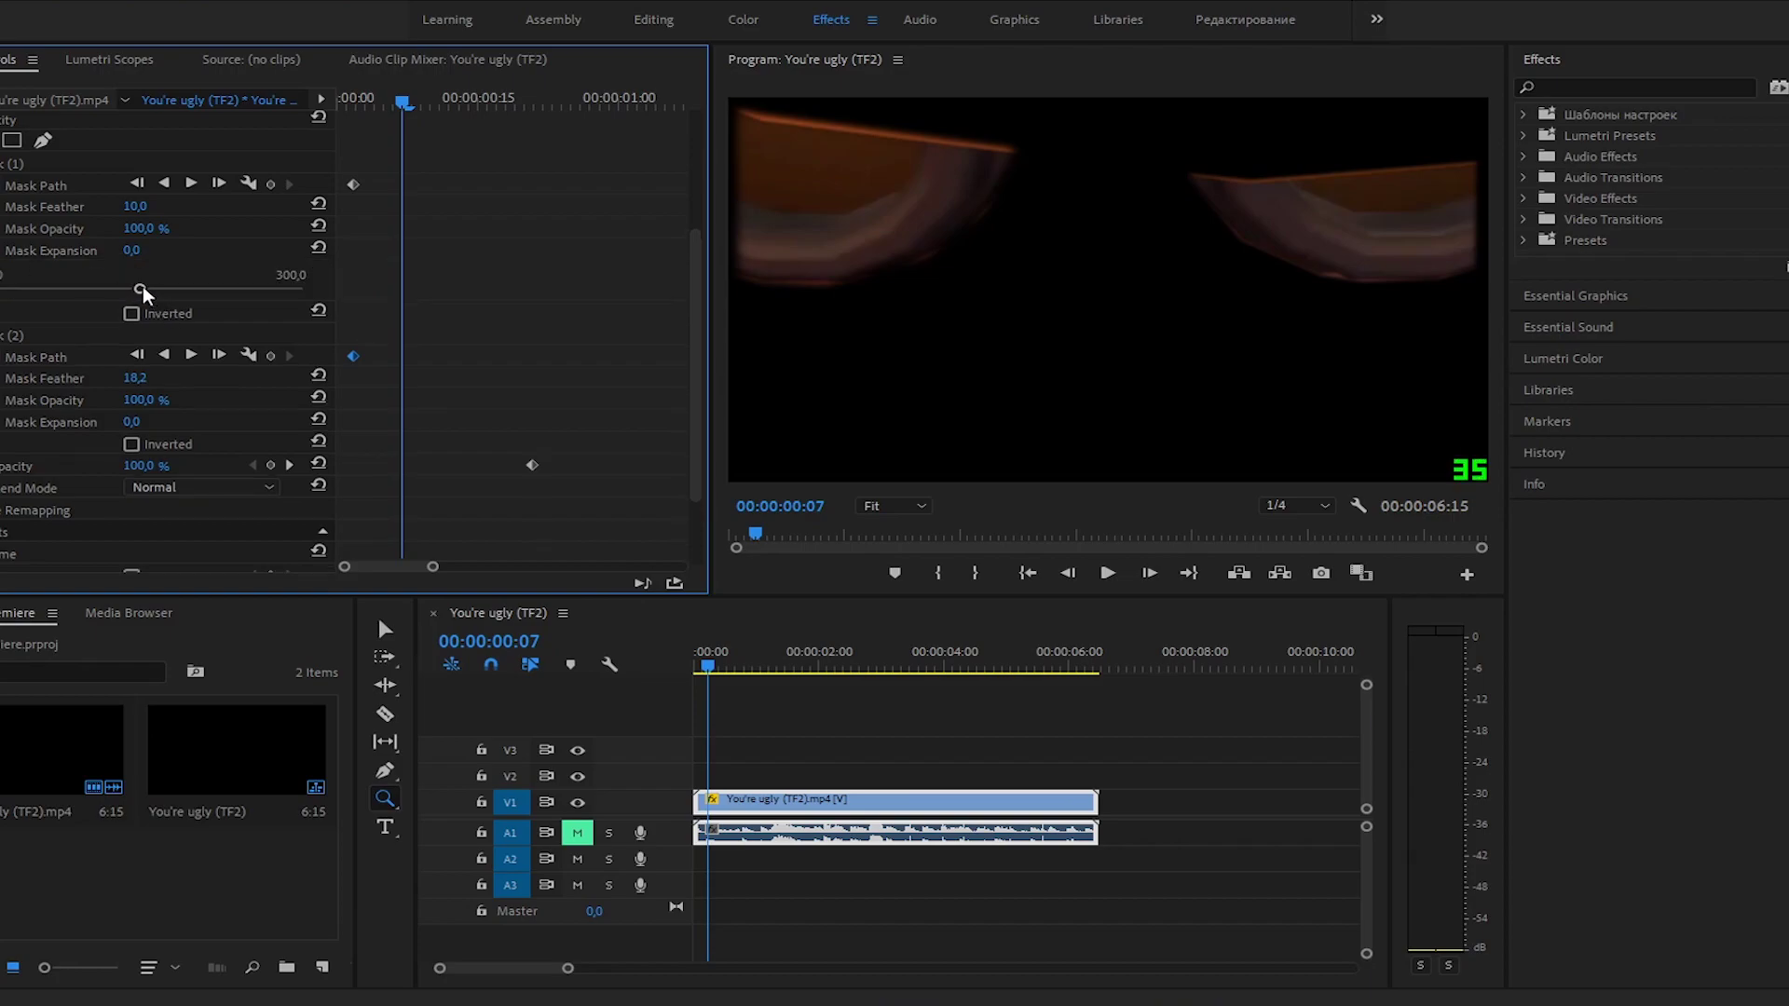
{"action": "left_click_drag", "start_coordinate": [140, 289], "coordinate": [371, 284]}
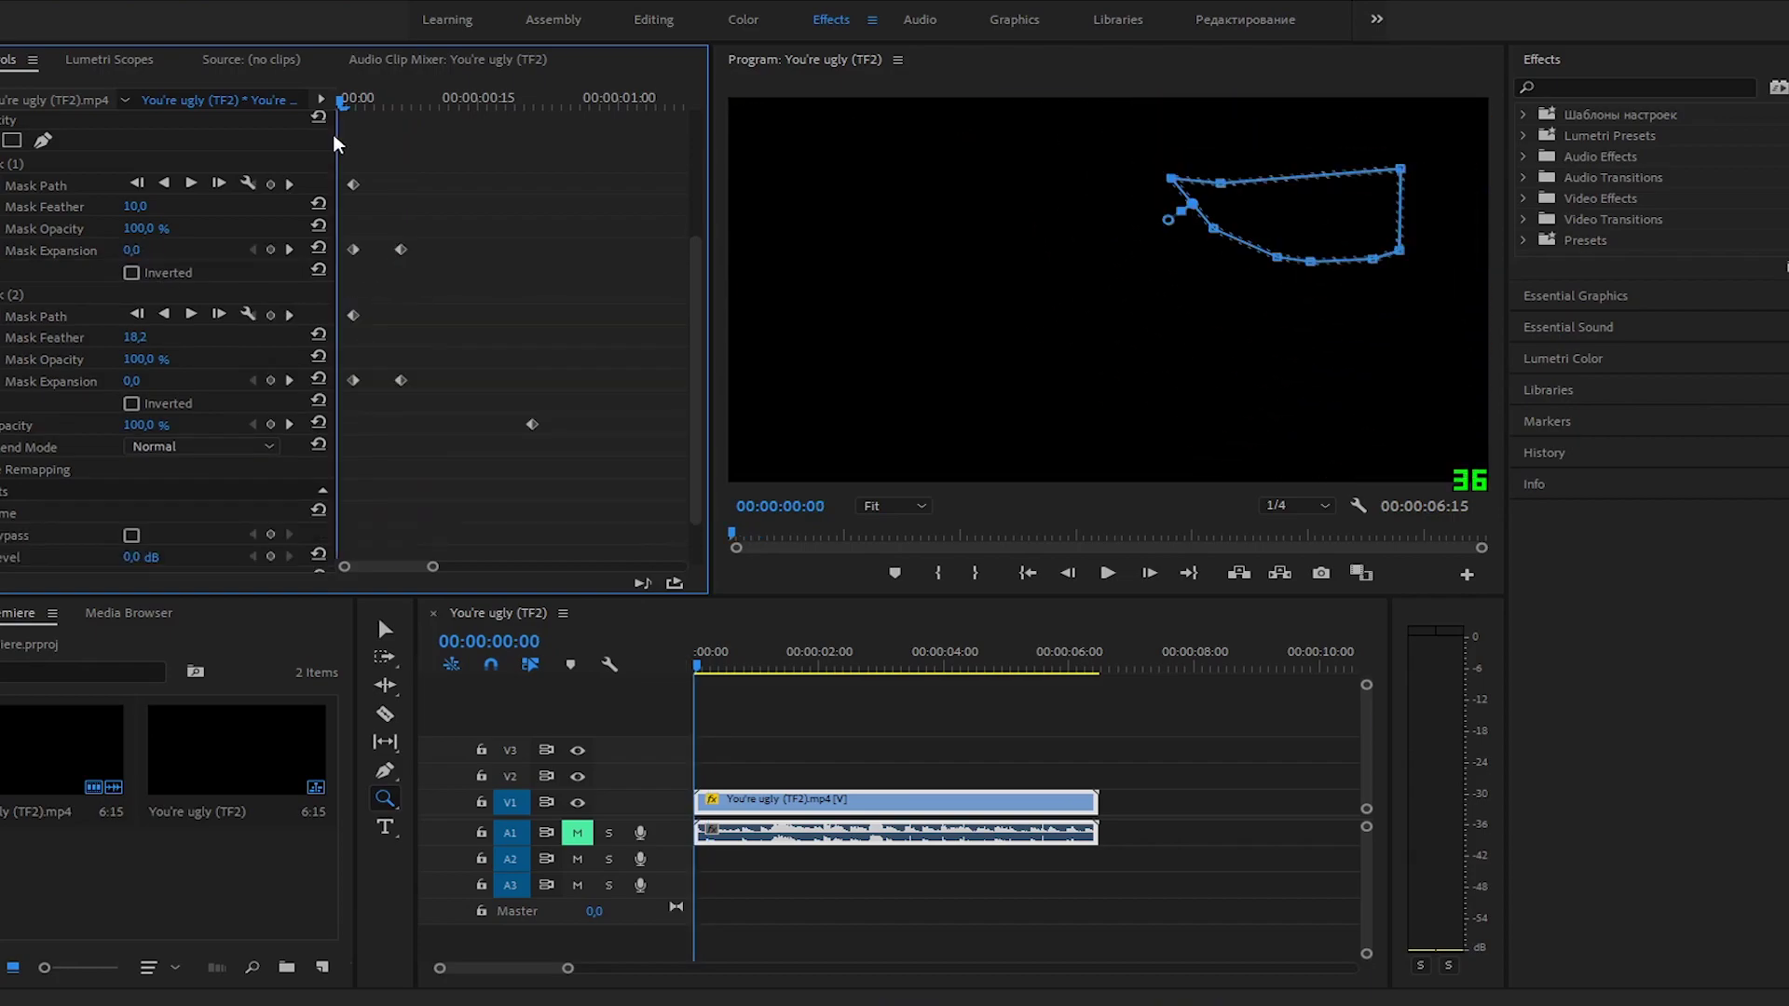
{"action": "left_click_drag", "start_coordinate": [337, 143], "coordinate": [477, 140]}
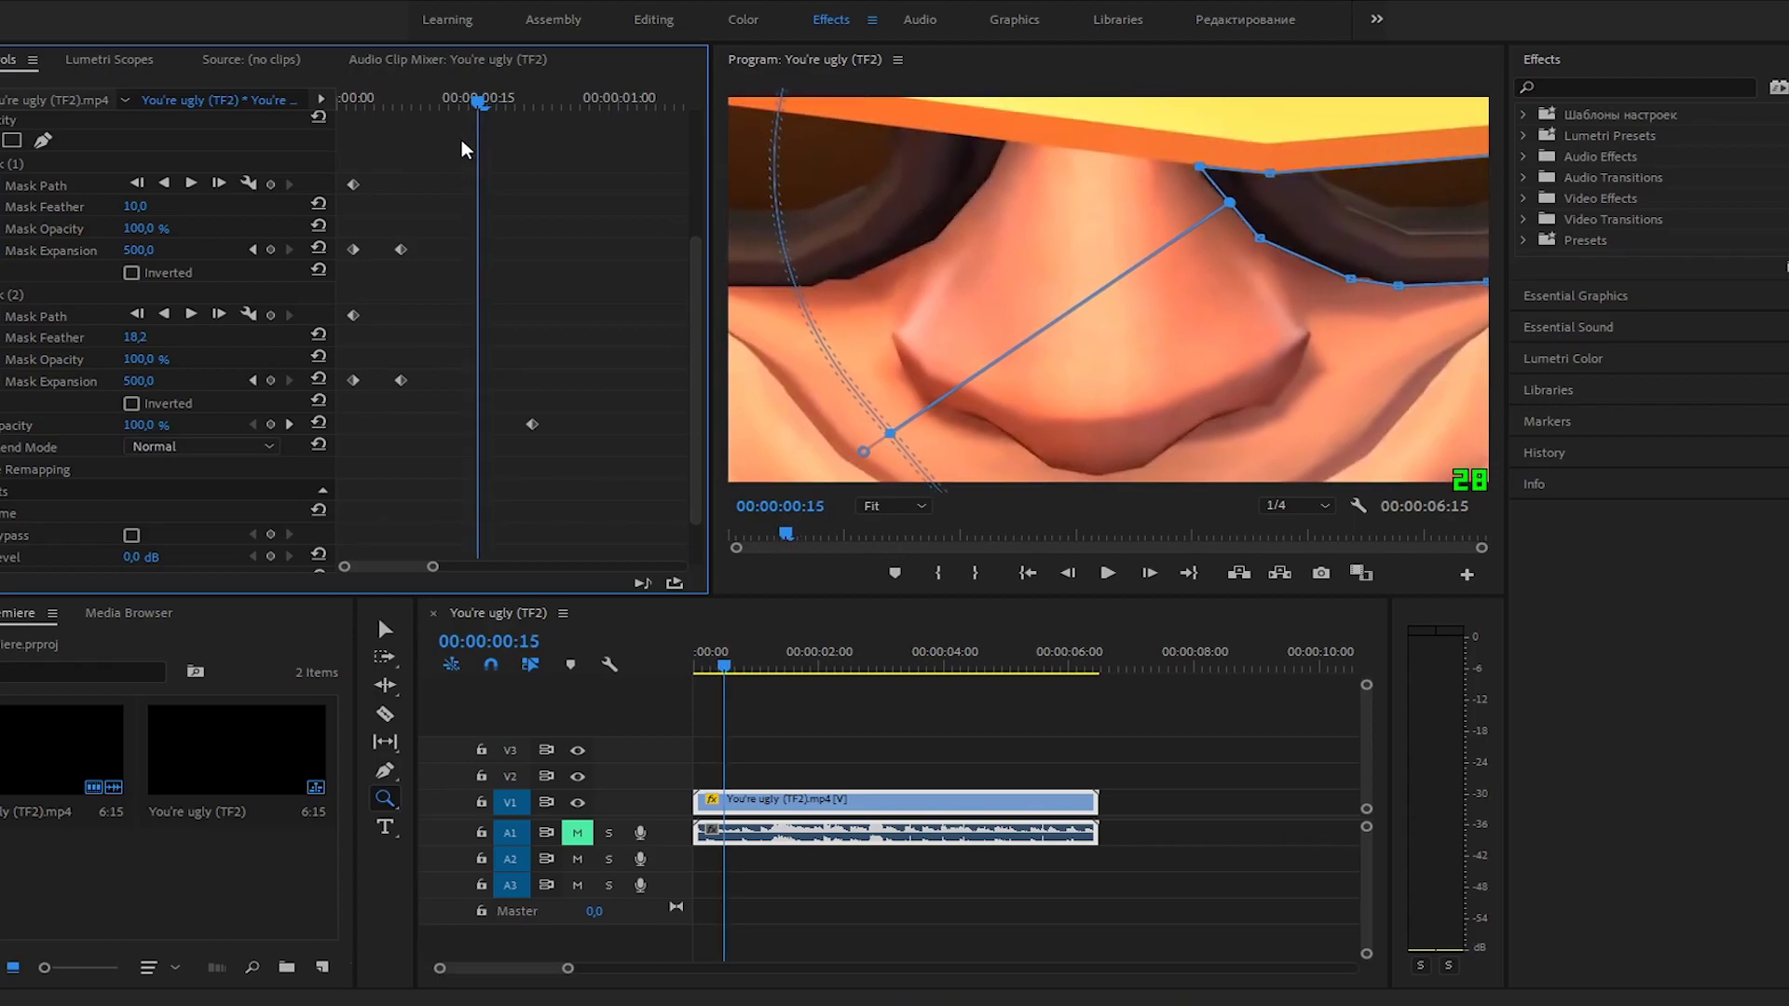
{"action": "left_click_drag", "start_coordinate": [477, 102], "coordinate": [450, 107]}
{"action": "left_click", "coordinate": [66, 295]}
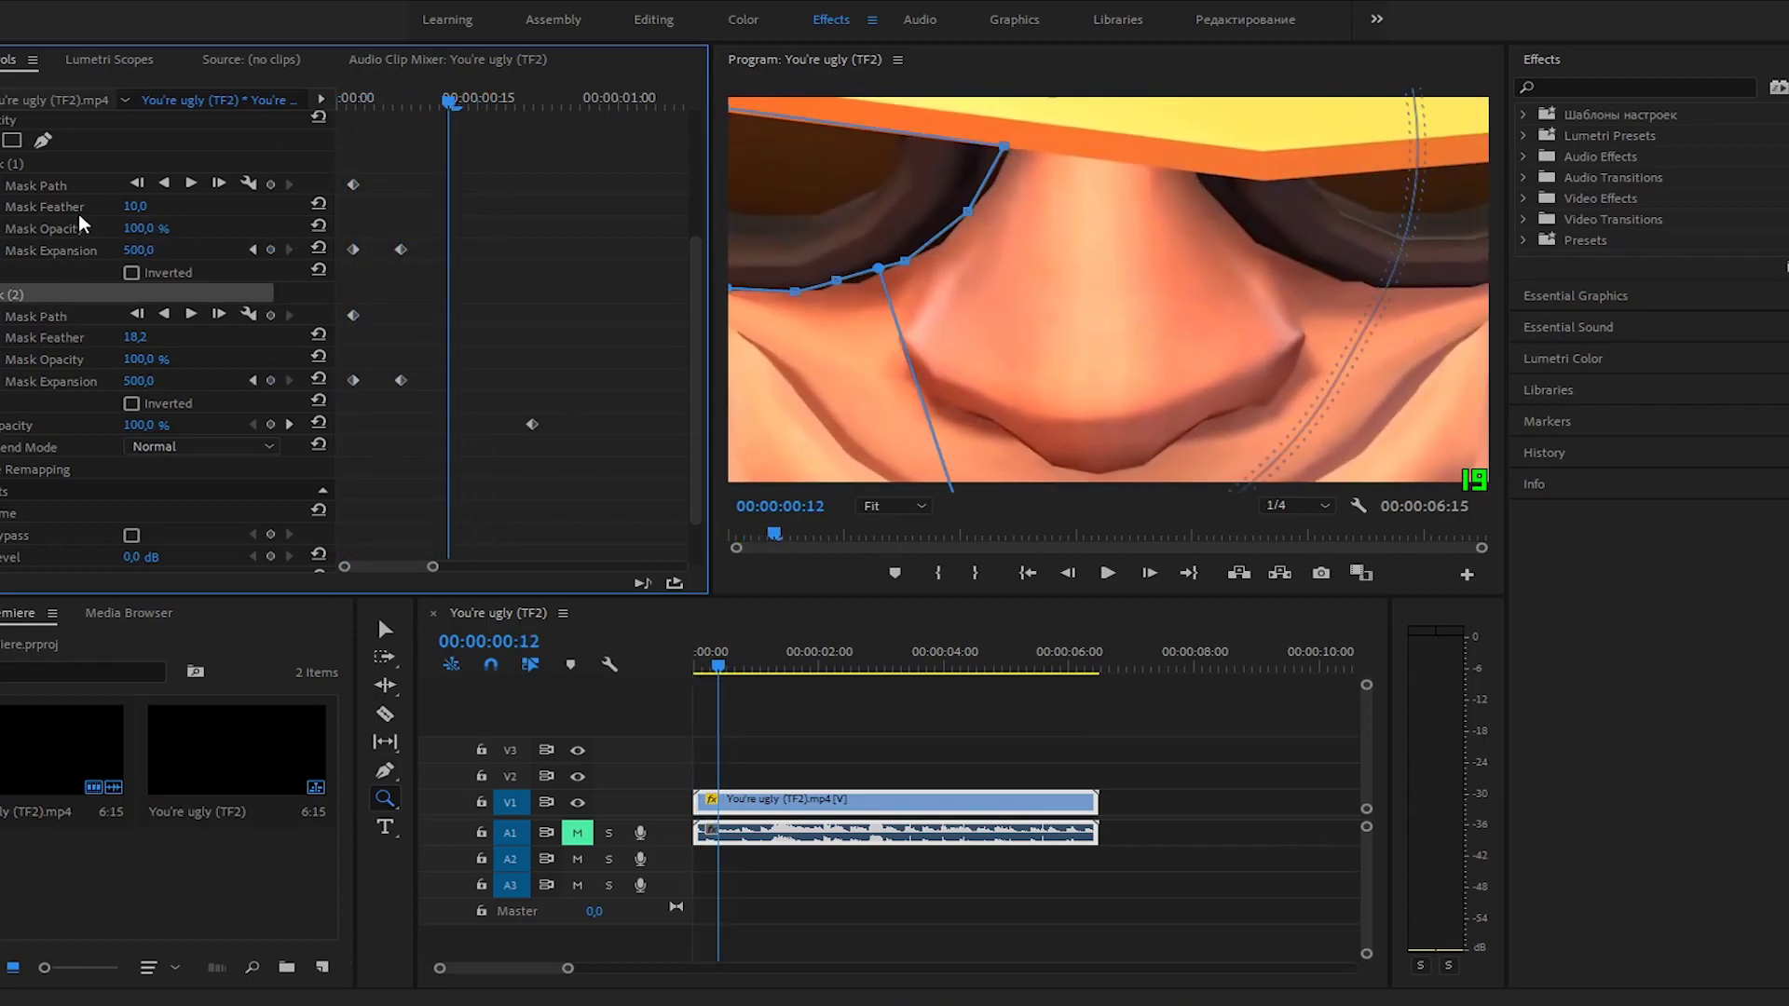
{"action": "left_click", "coordinate": [29, 165]}
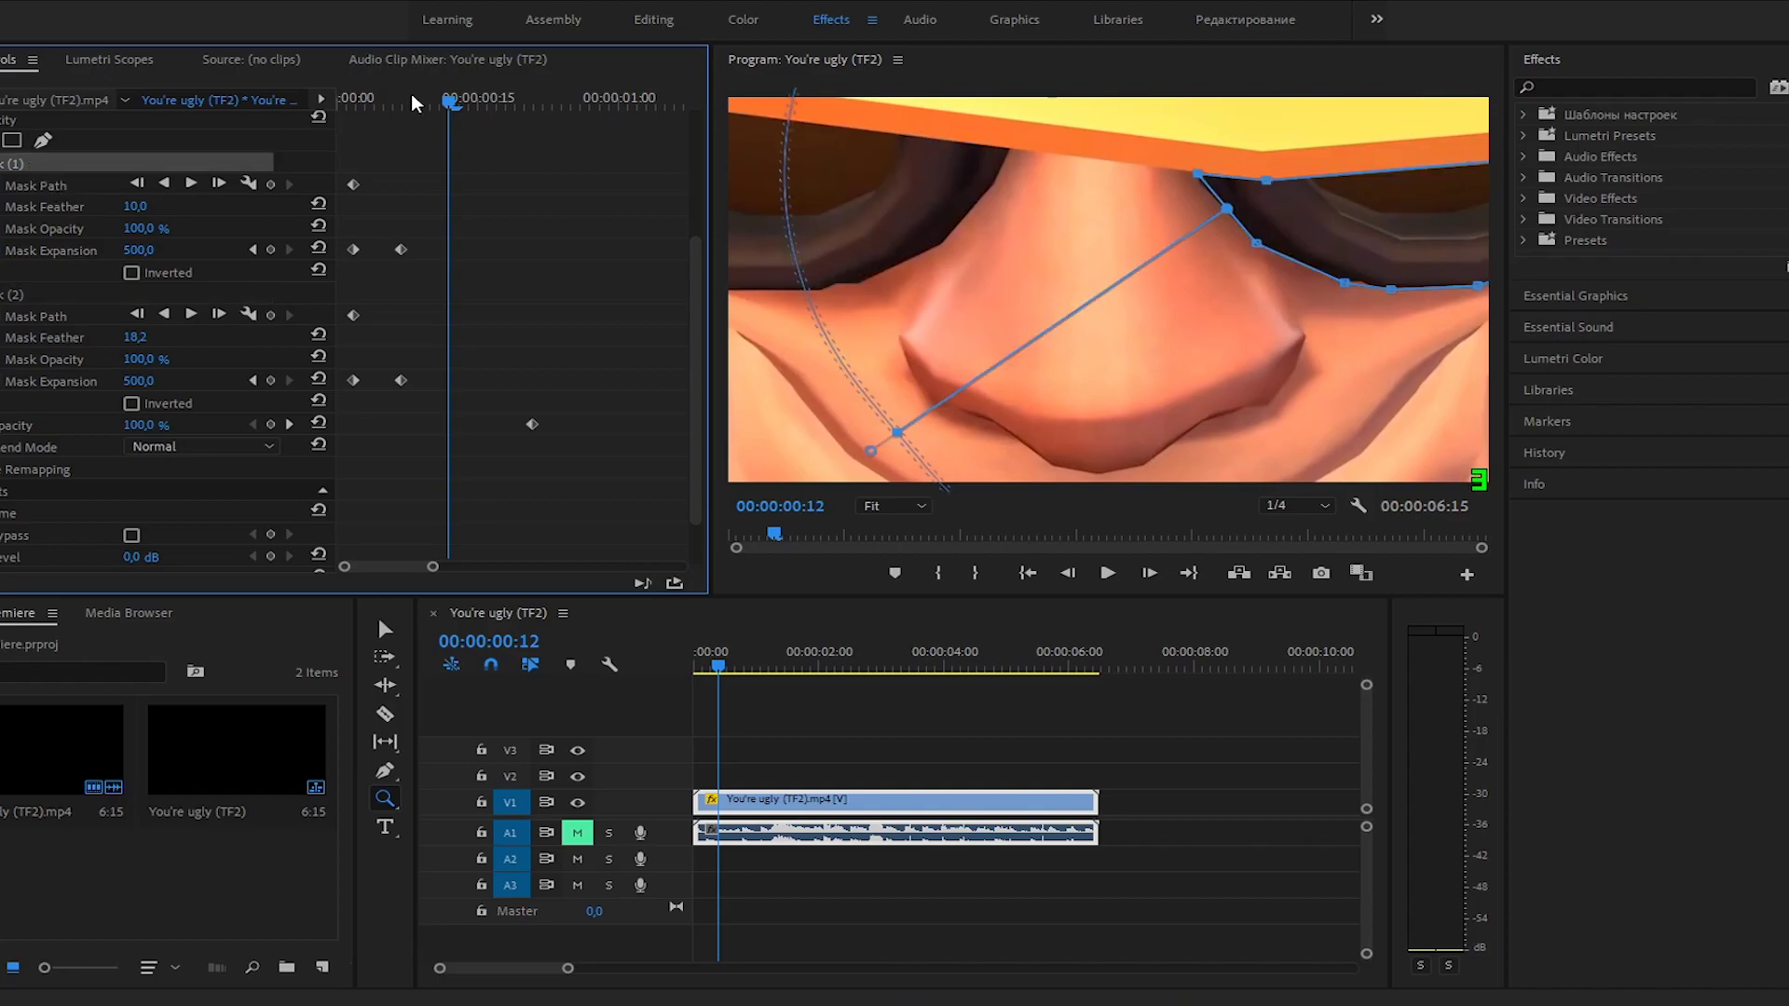
{"action": "left_click_drag", "start_coordinate": [451, 100], "coordinate": [385, 100]}
{"action": "left_click", "coordinate": [39, 295]}
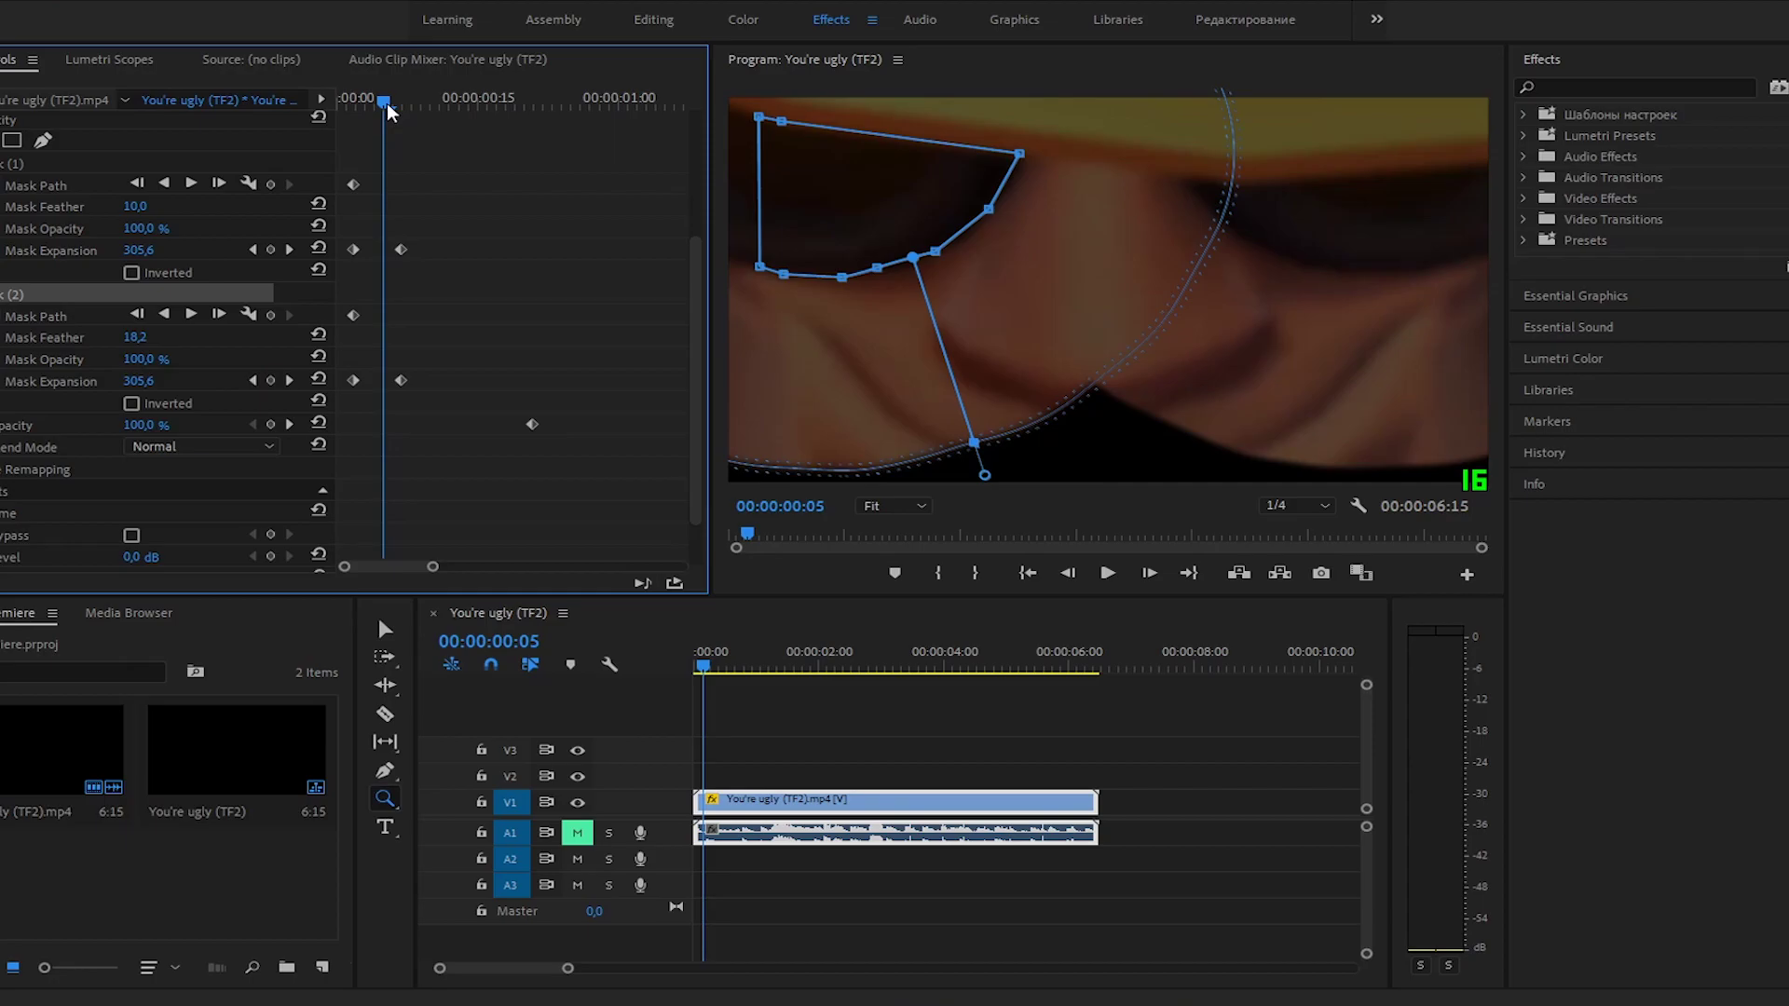
{"action": "left_click_drag", "start_coordinate": [385, 100], "coordinate": [346, 101]}
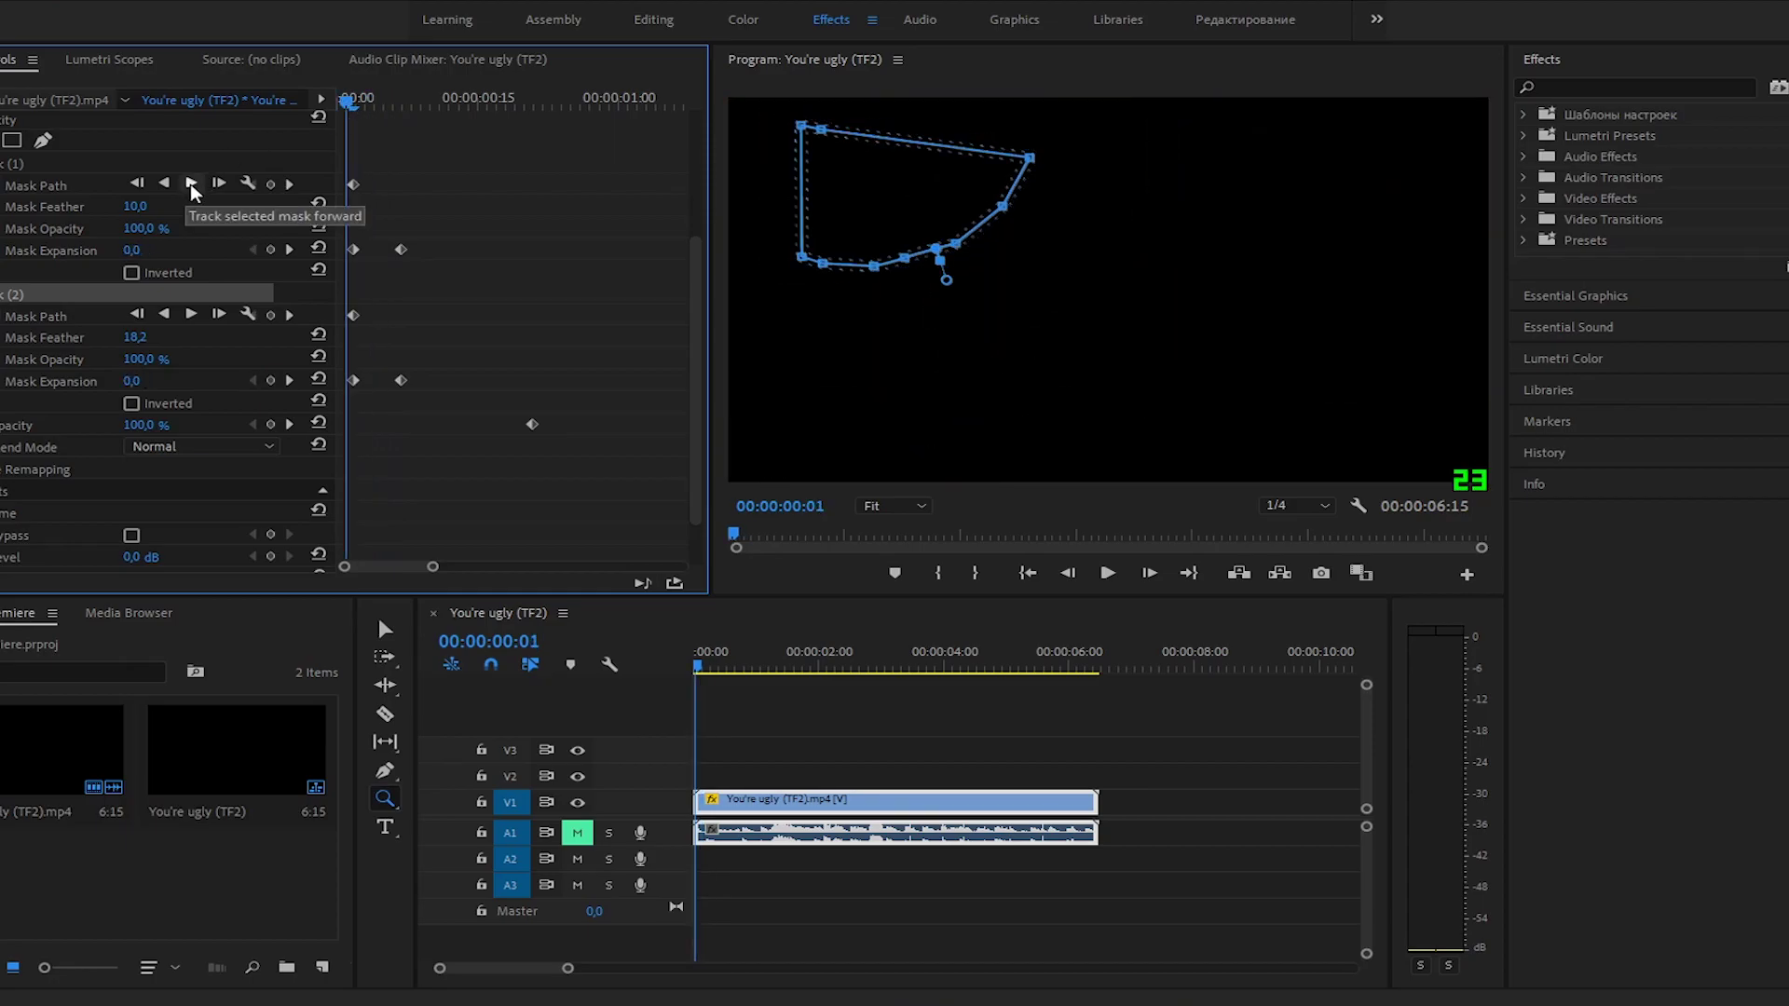
{"action": "left_click_drag", "start_coordinate": [348, 101], "coordinate": [407, 107]}
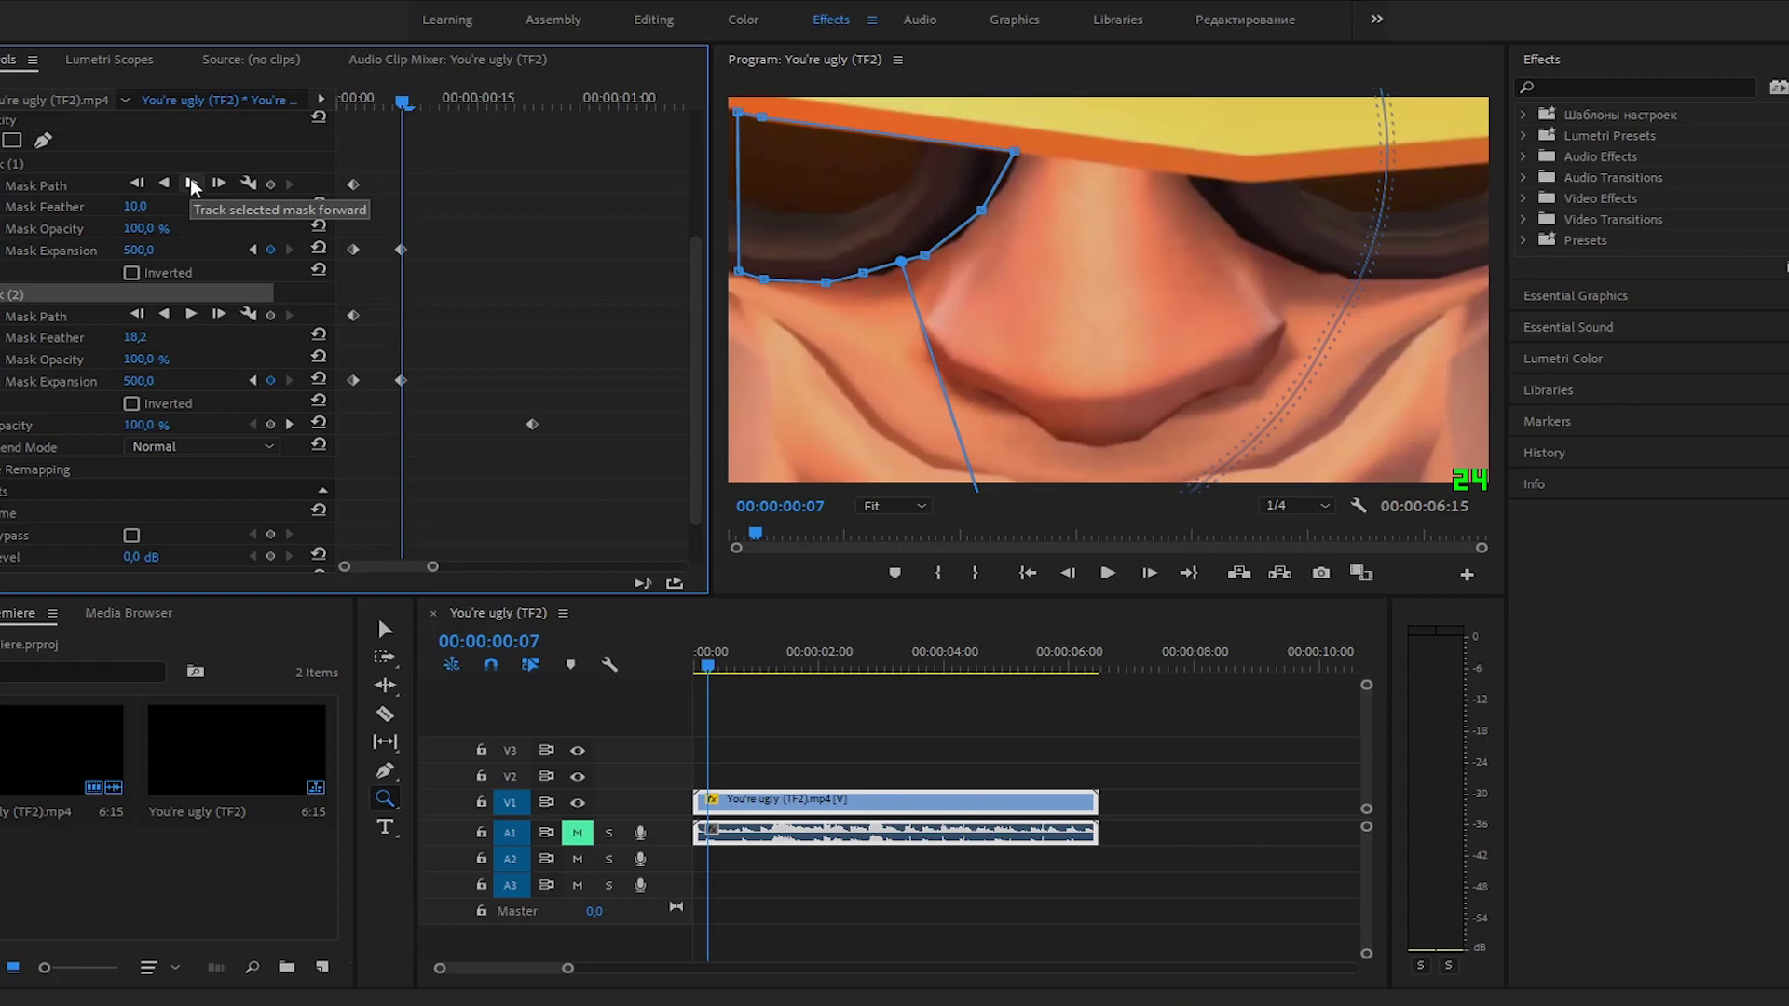
{"action": "left_click", "coordinate": [339, 103]}
{"action": "key", "text": "space"}
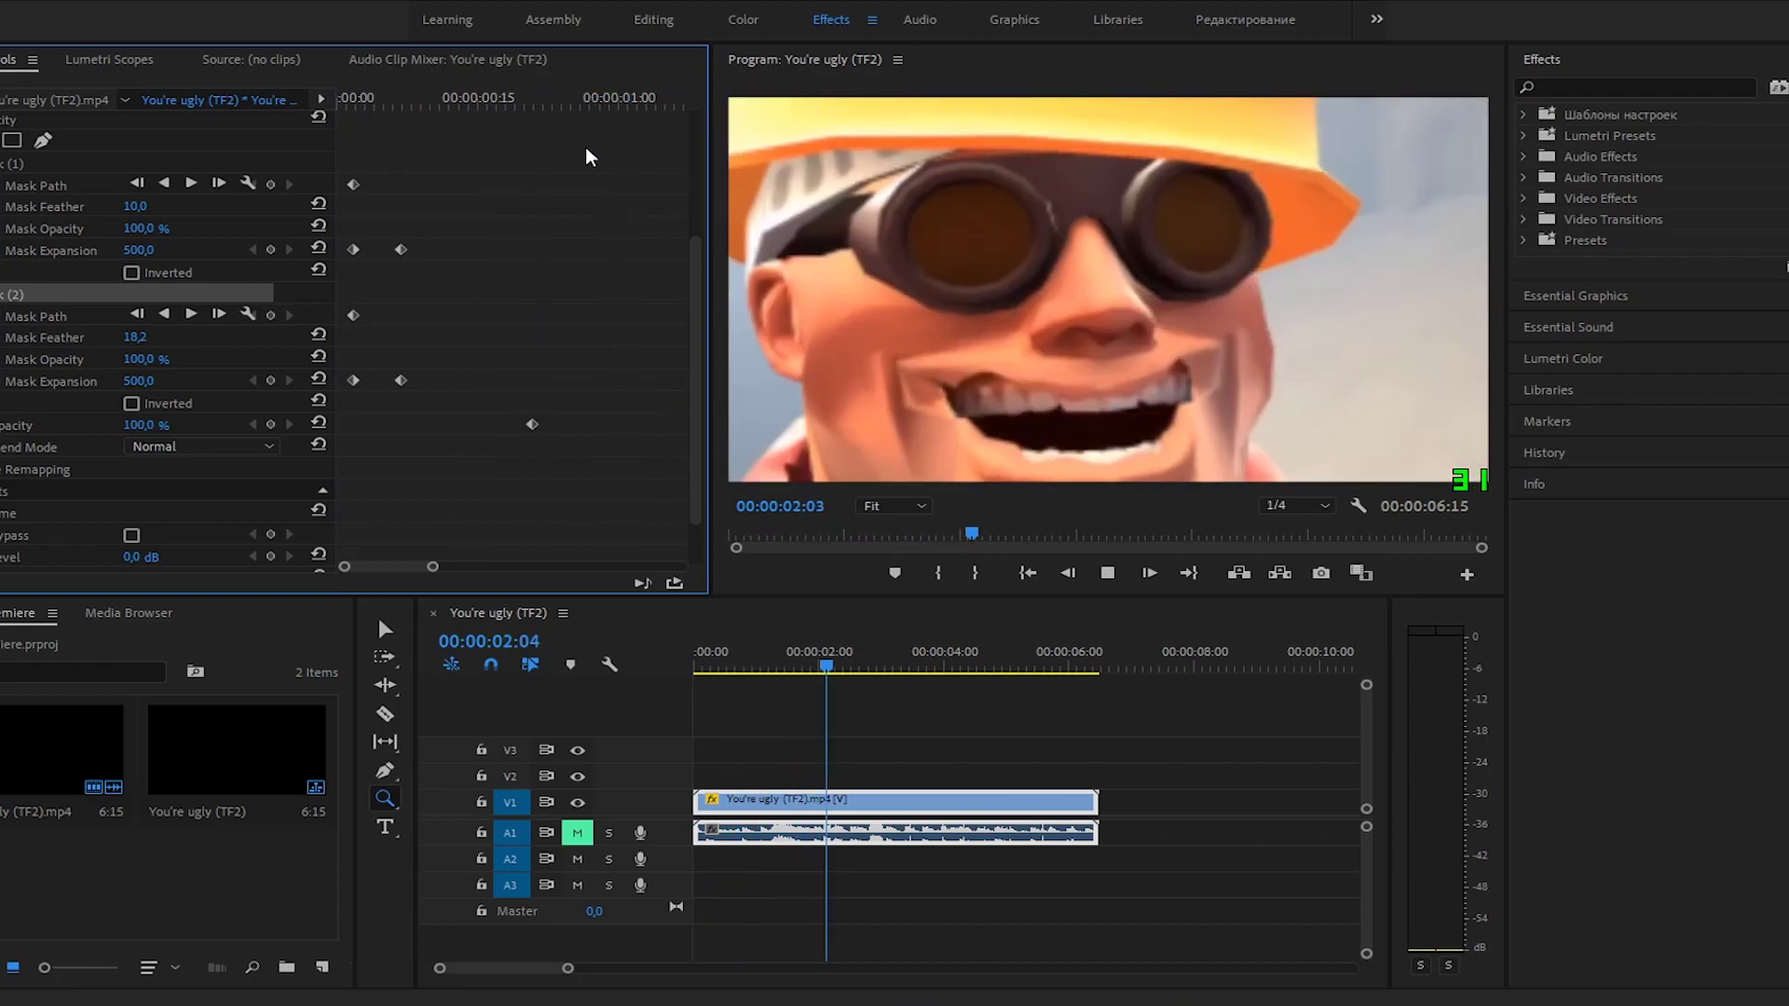
{"action": "key", "text": "space"}
{"action": "left_click_drag", "start_coordinate": [433, 567], "coordinate": [681, 567]}
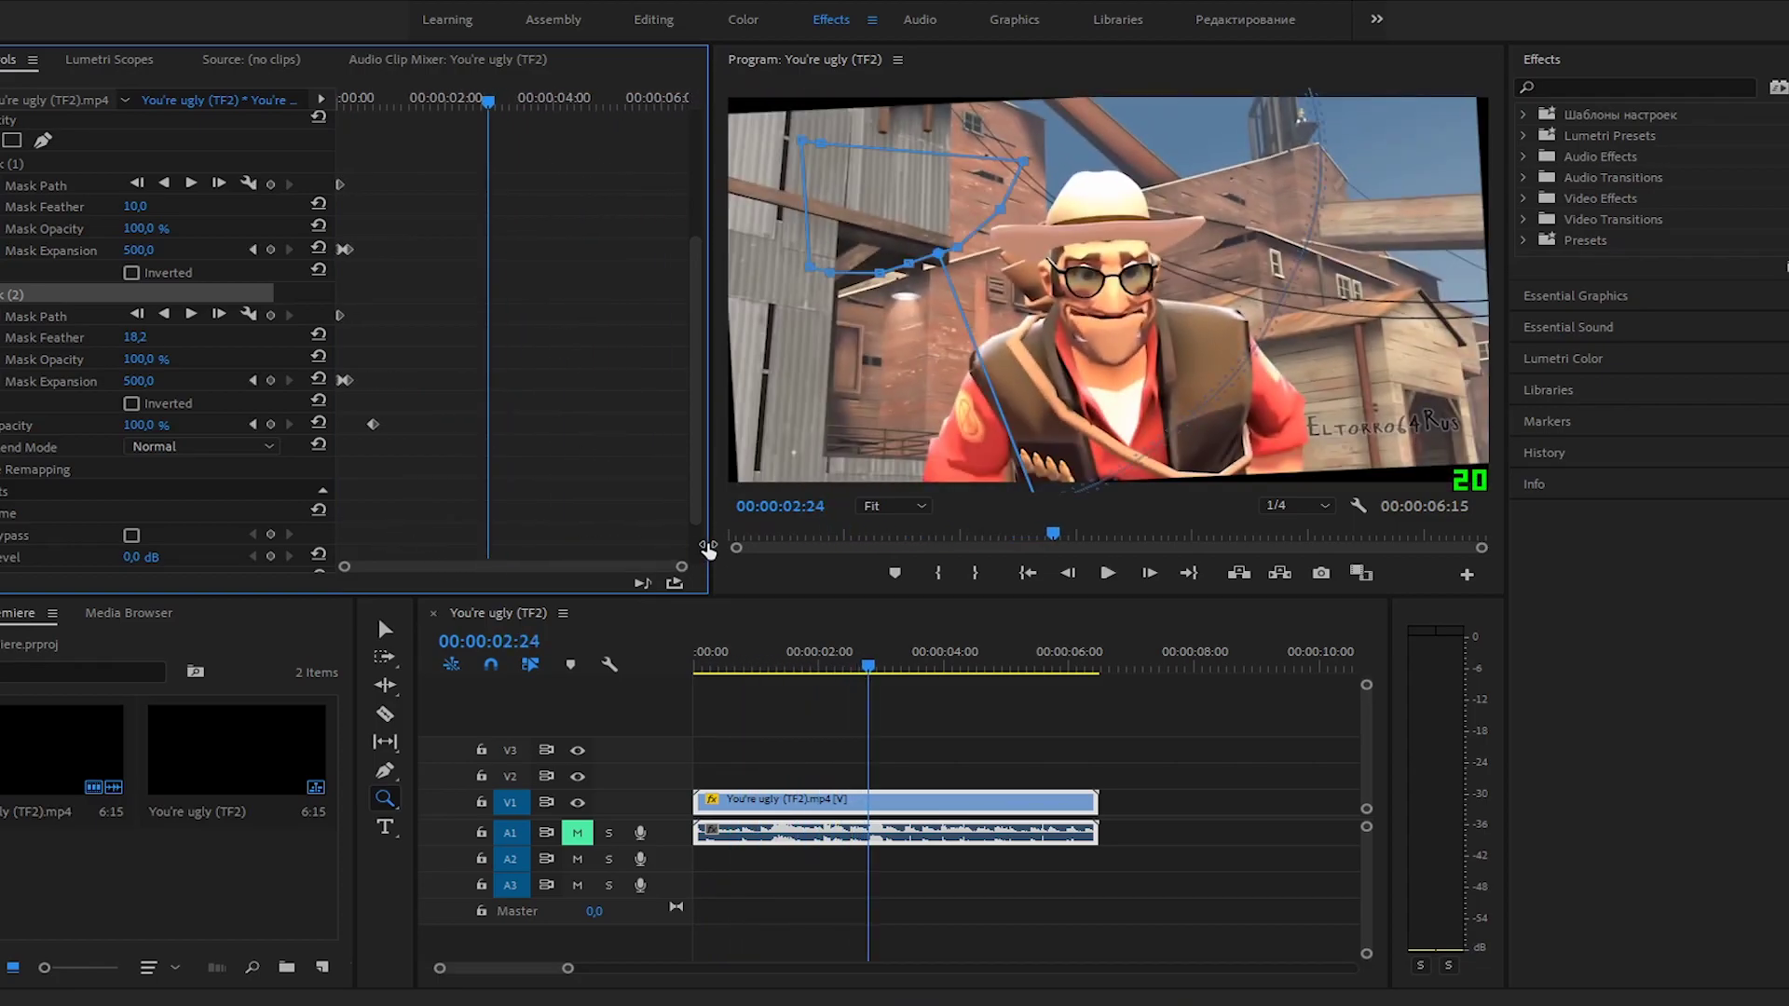
{"action": "left_click_drag", "start_coordinate": [491, 105], "coordinate": [251, 116]}
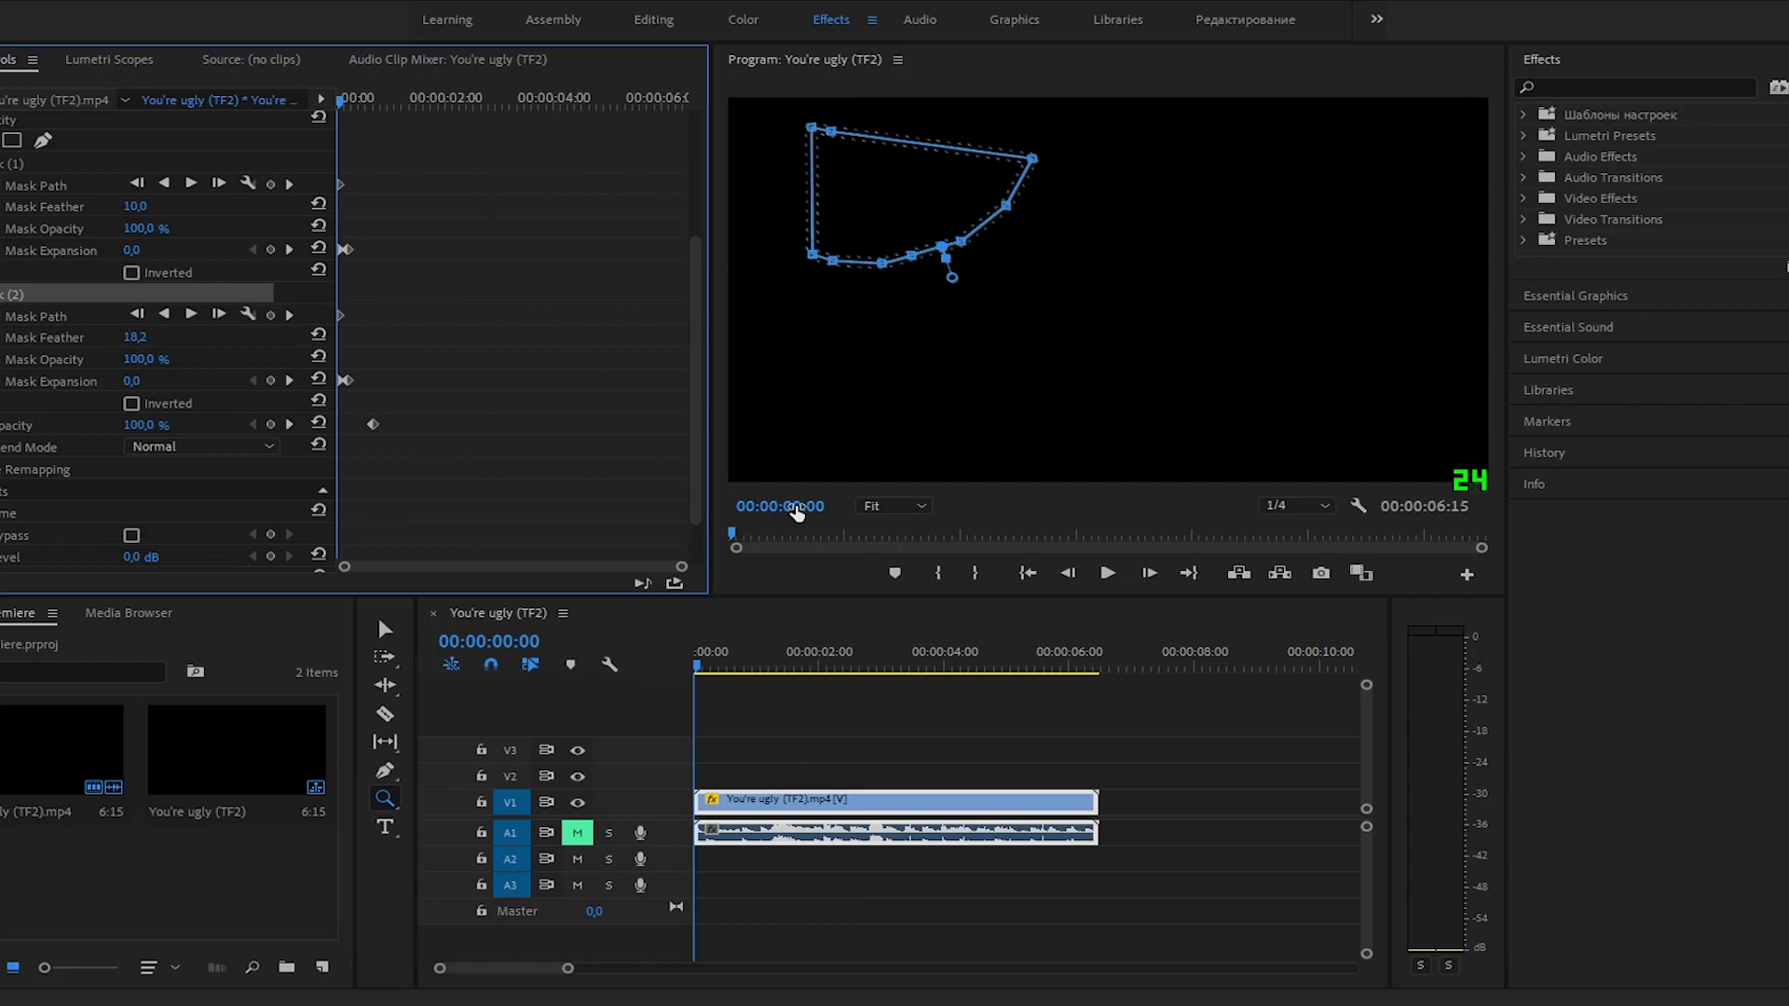
{"action": "left_click_drag", "start_coordinate": [682, 567], "coordinate": [629, 569]}
{"action": "left_click", "coordinate": [1574, 82]}
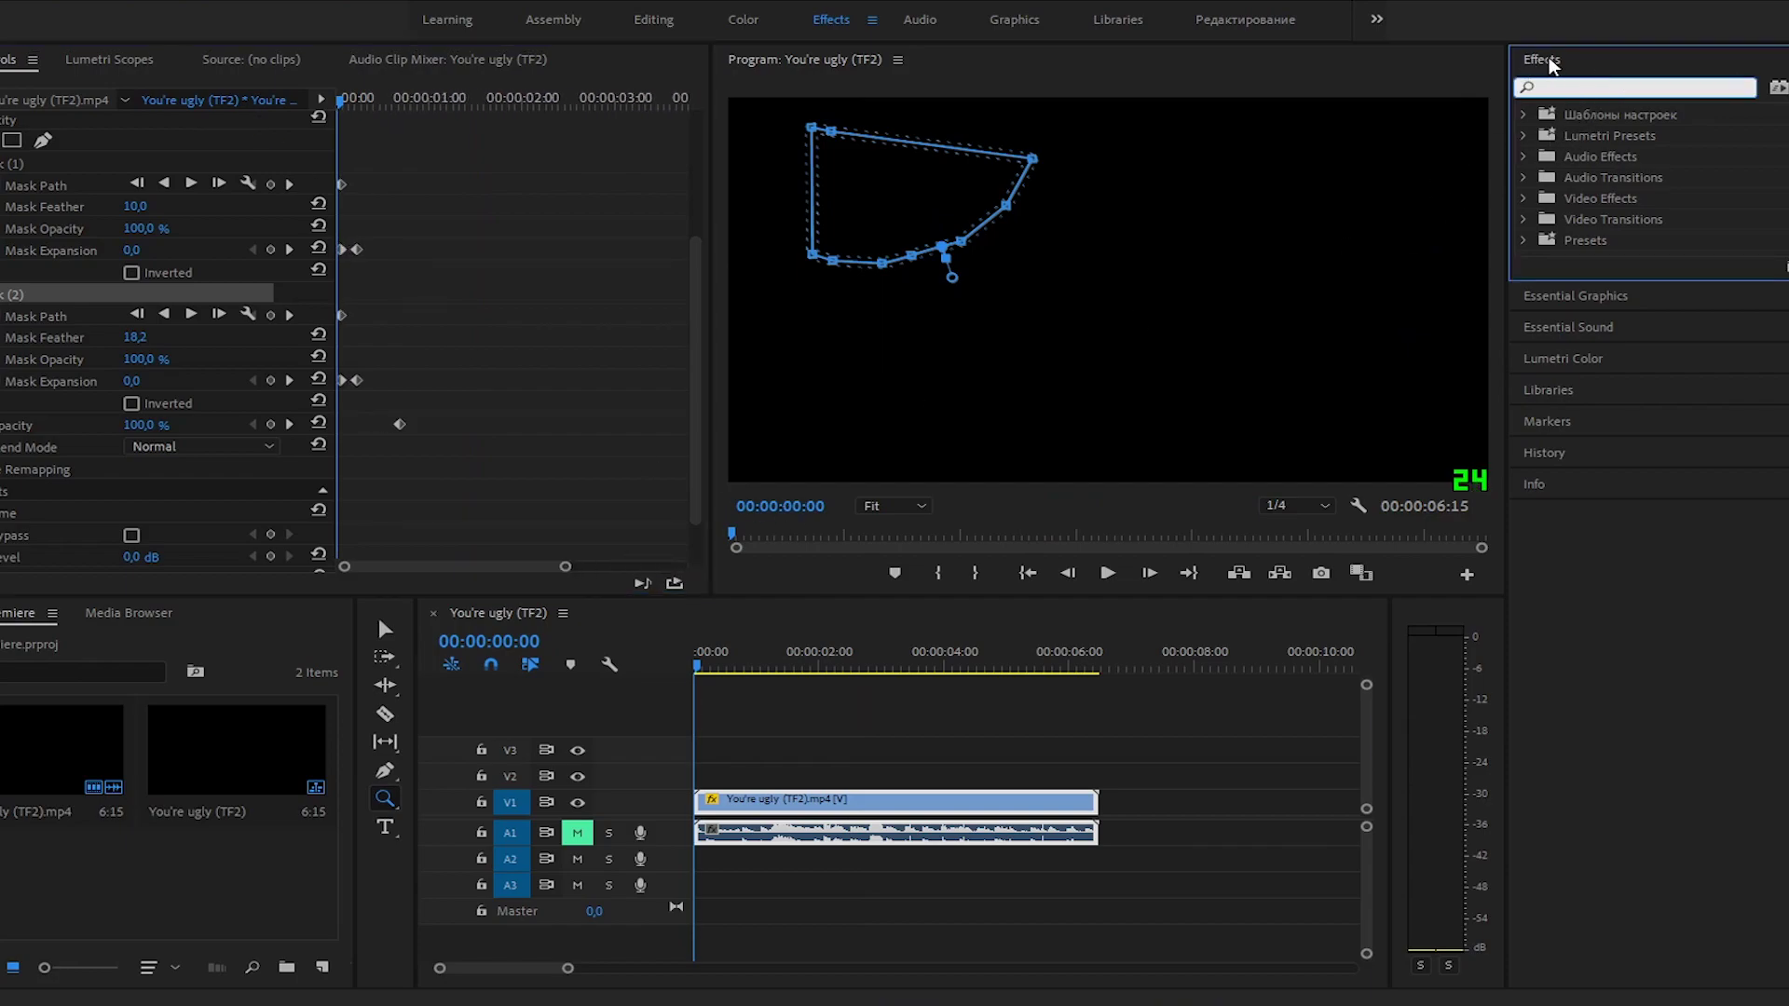
Apply Gaussian Blur to the V1 clip and keyframe its Blurriness from the first frame
{"action": "type", "text": "gau"}
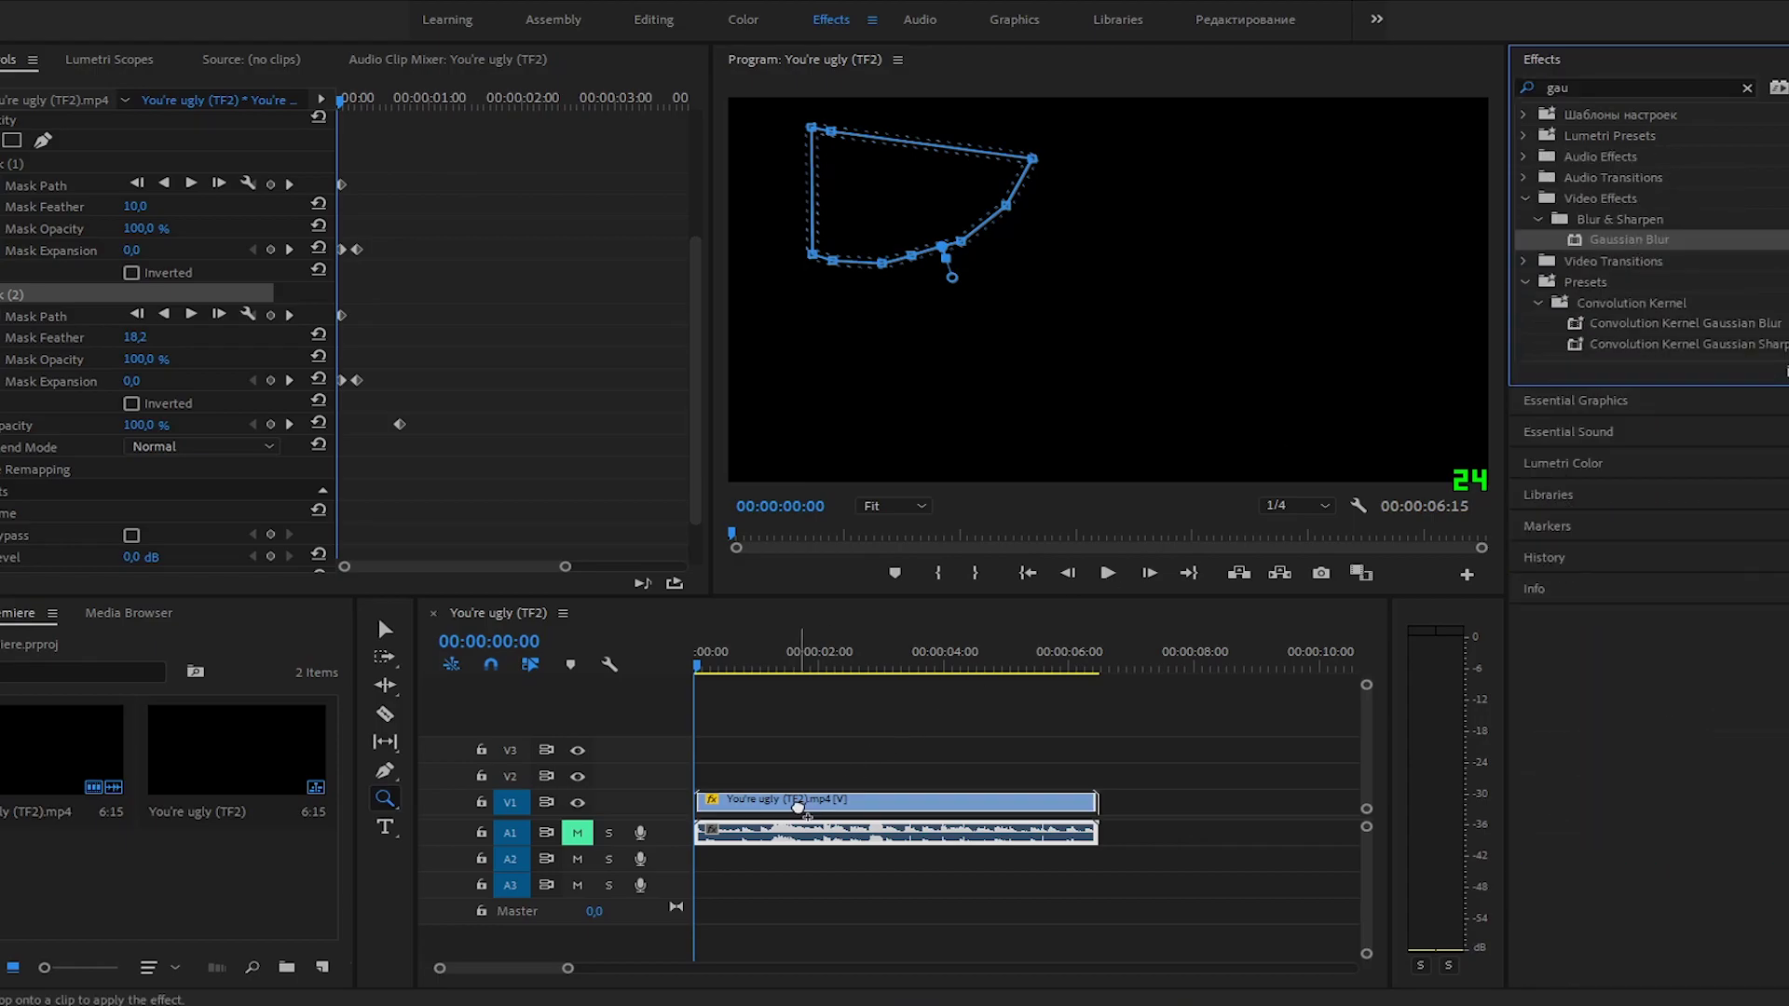
{"action": "left_click_drag", "start_coordinate": [1629, 240], "coordinate": [800, 803]}
{"action": "left_click_drag", "start_coordinate": [696, 280], "coordinate": [695, 378]}
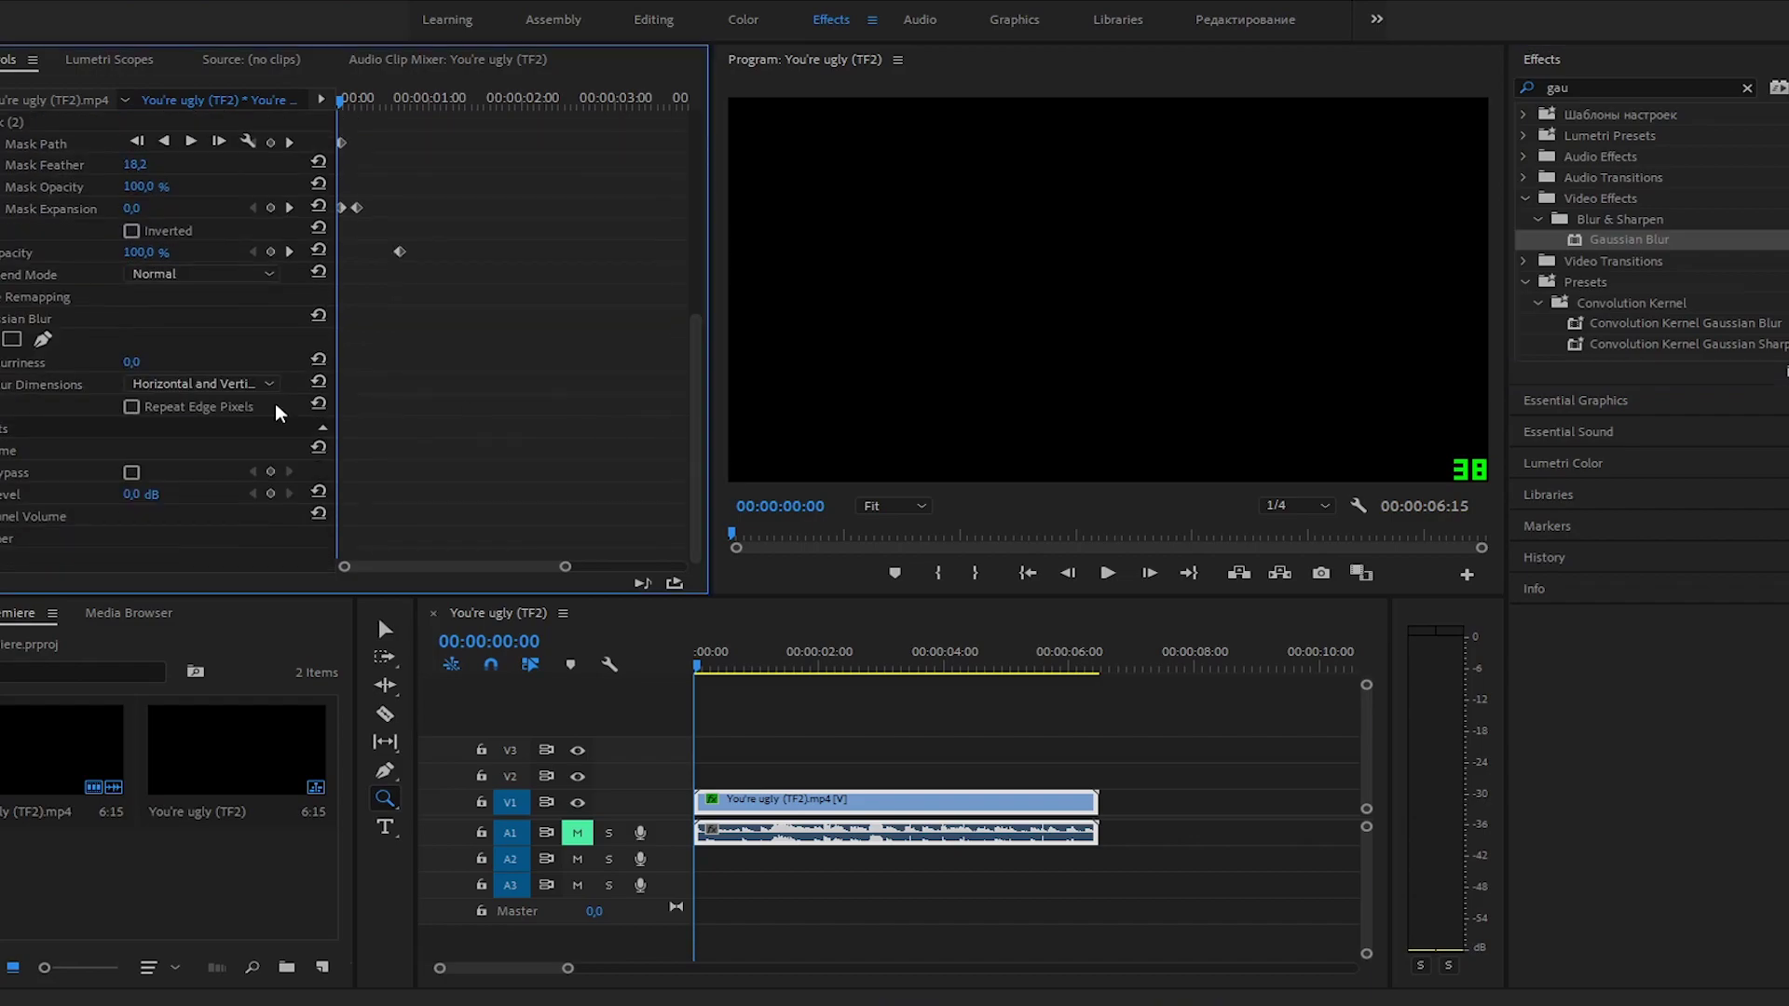
{"action": "left_click", "coordinate": [14, 325]}
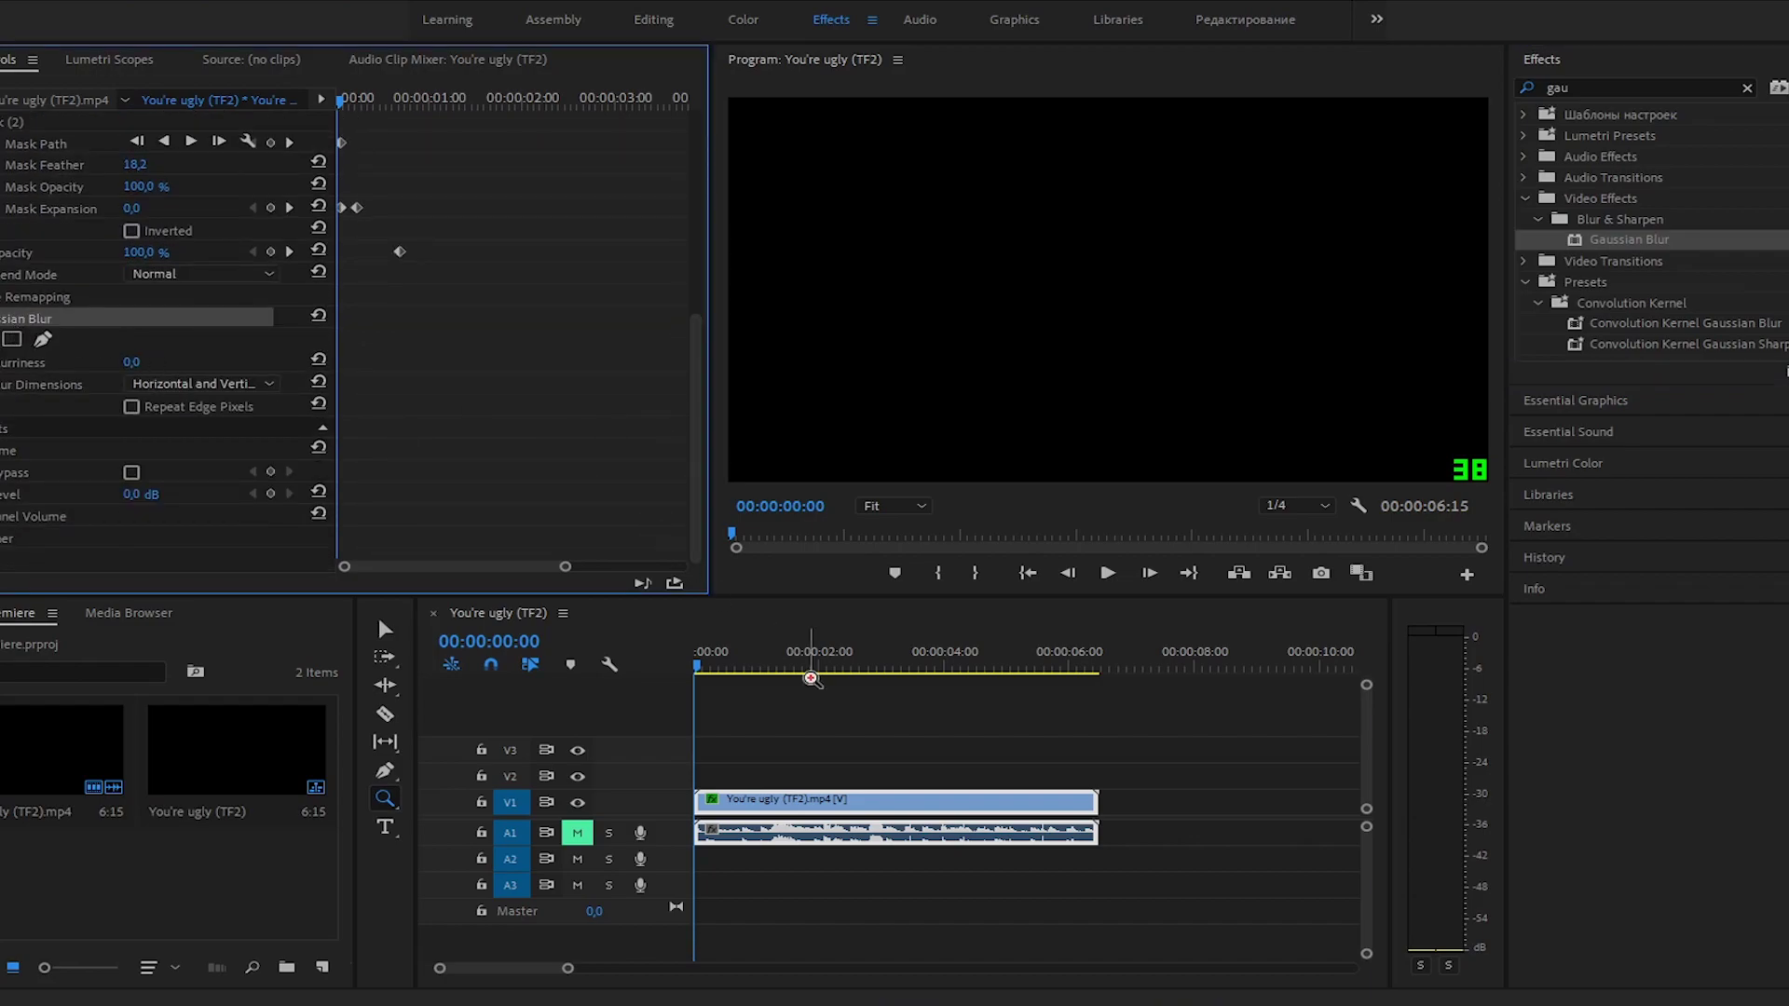
{"action": "left_click", "coordinate": [58, 362]}
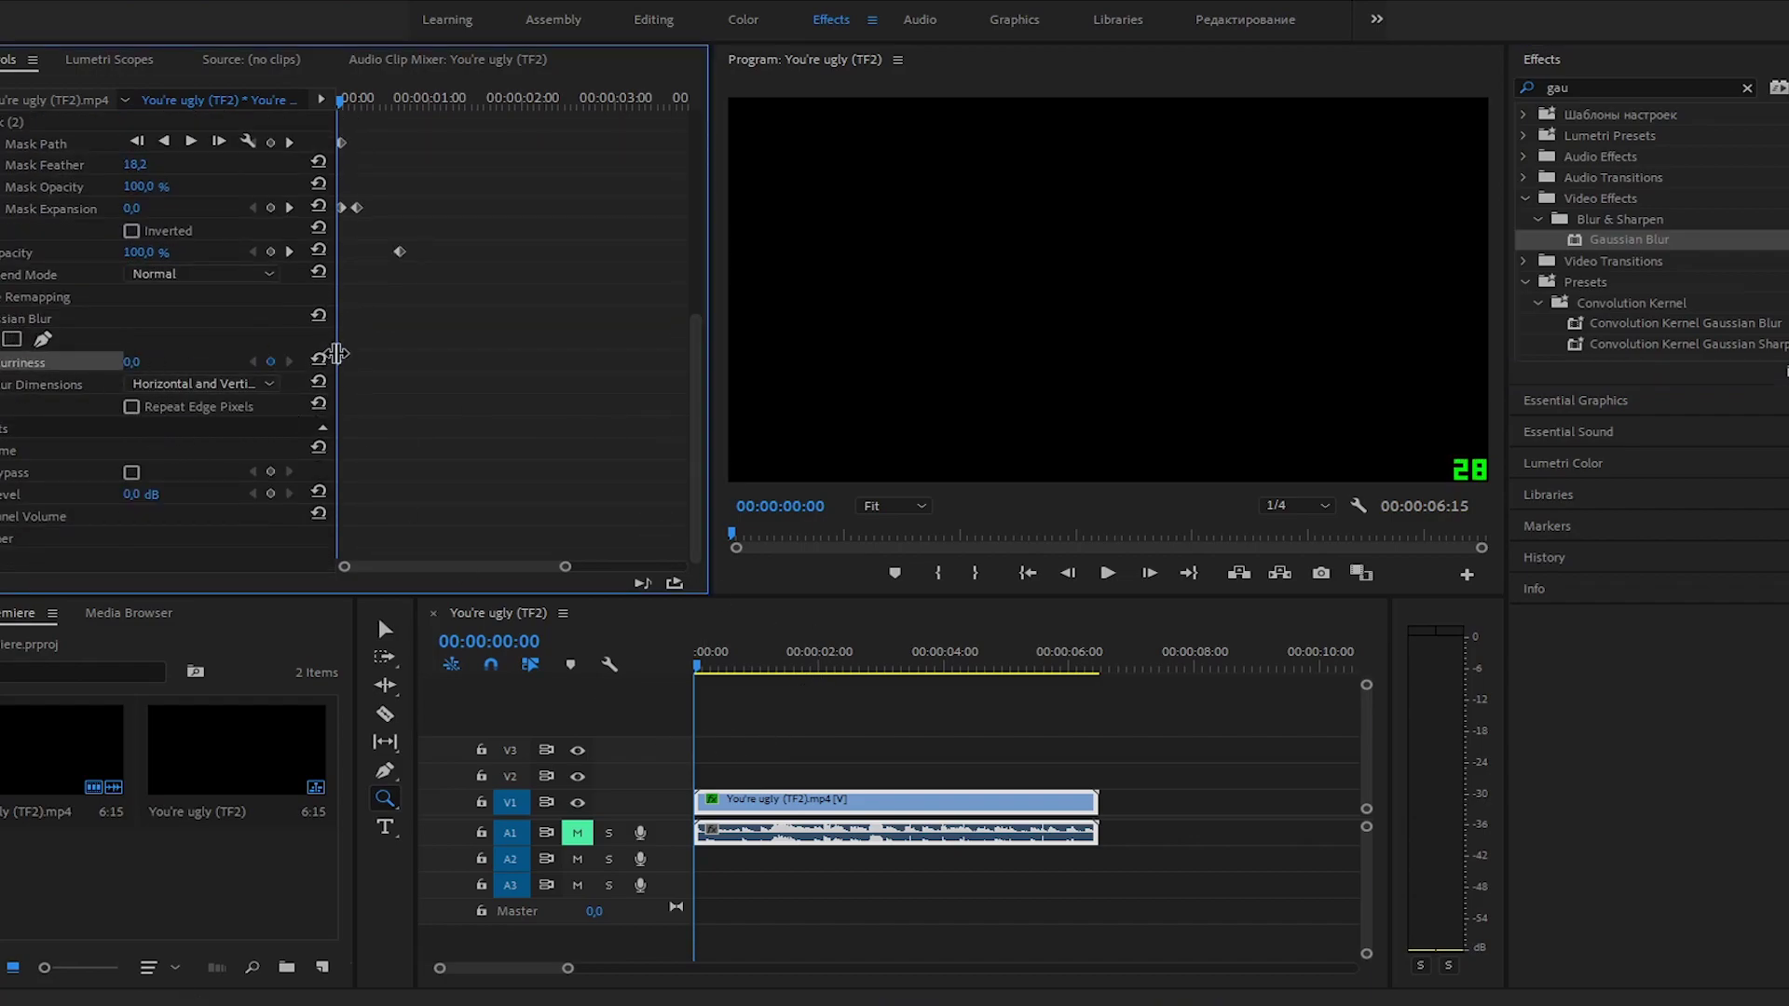
{"action": "left_click", "coordinate": [163, 361]}
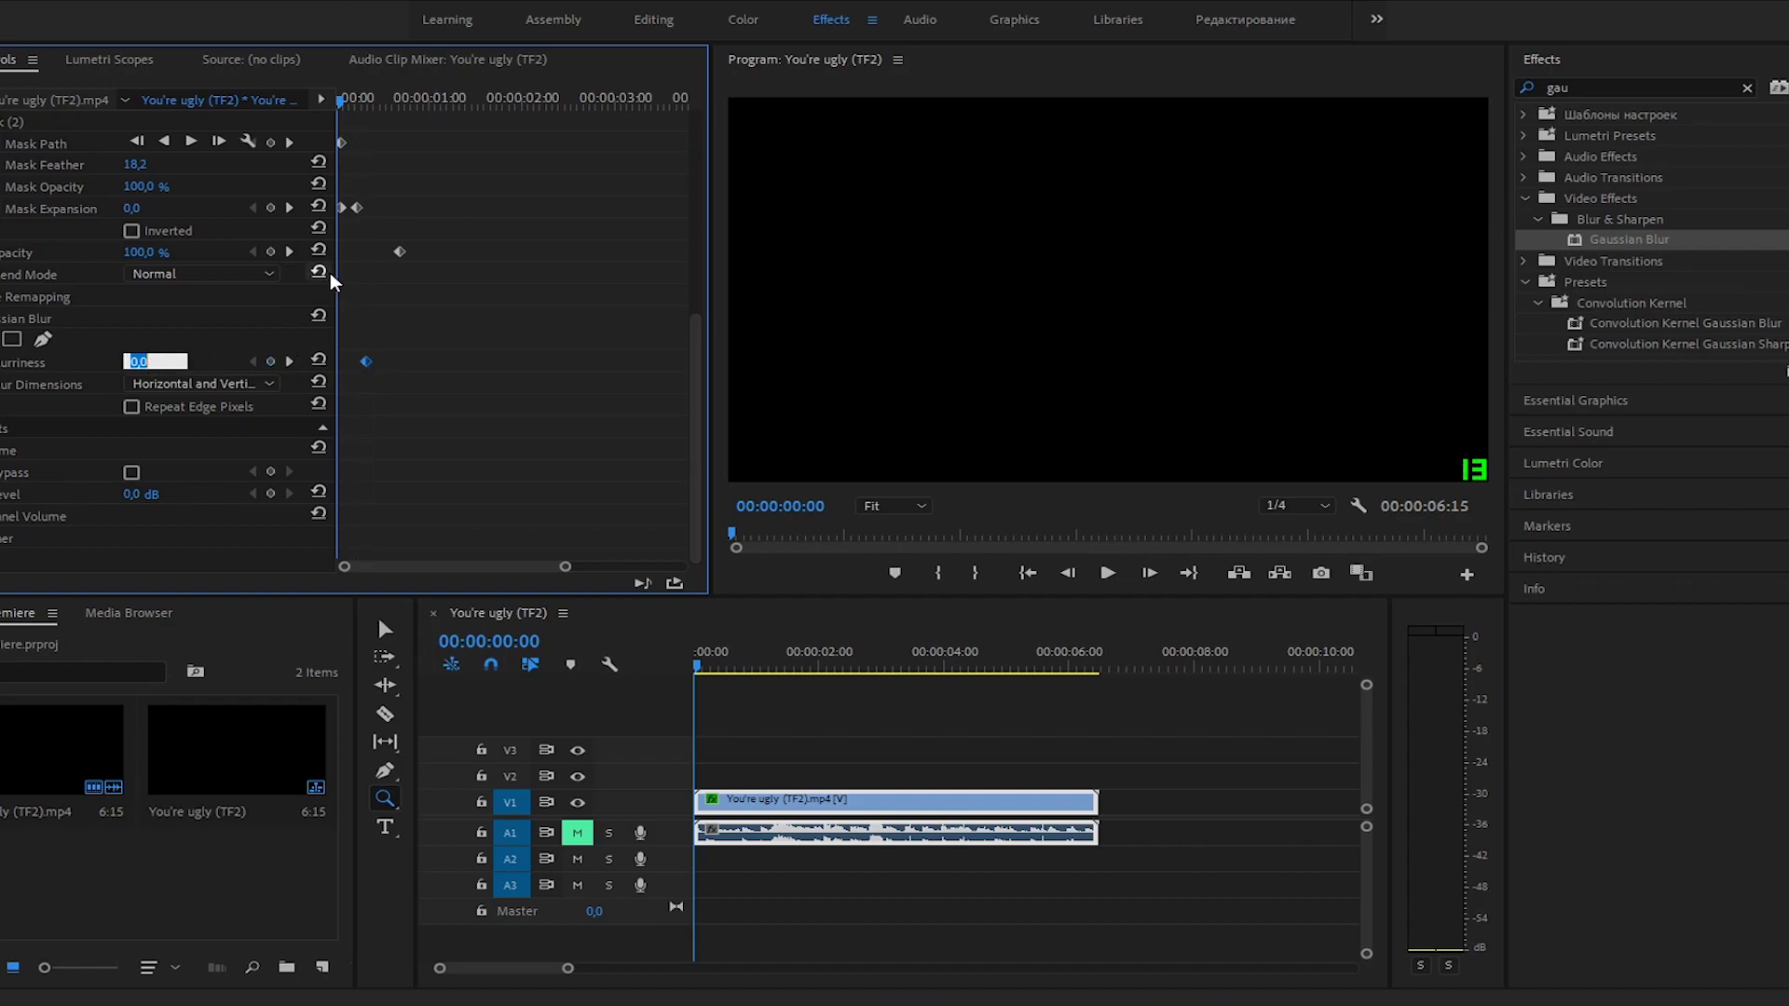
{"action": "type", "text": "25"}
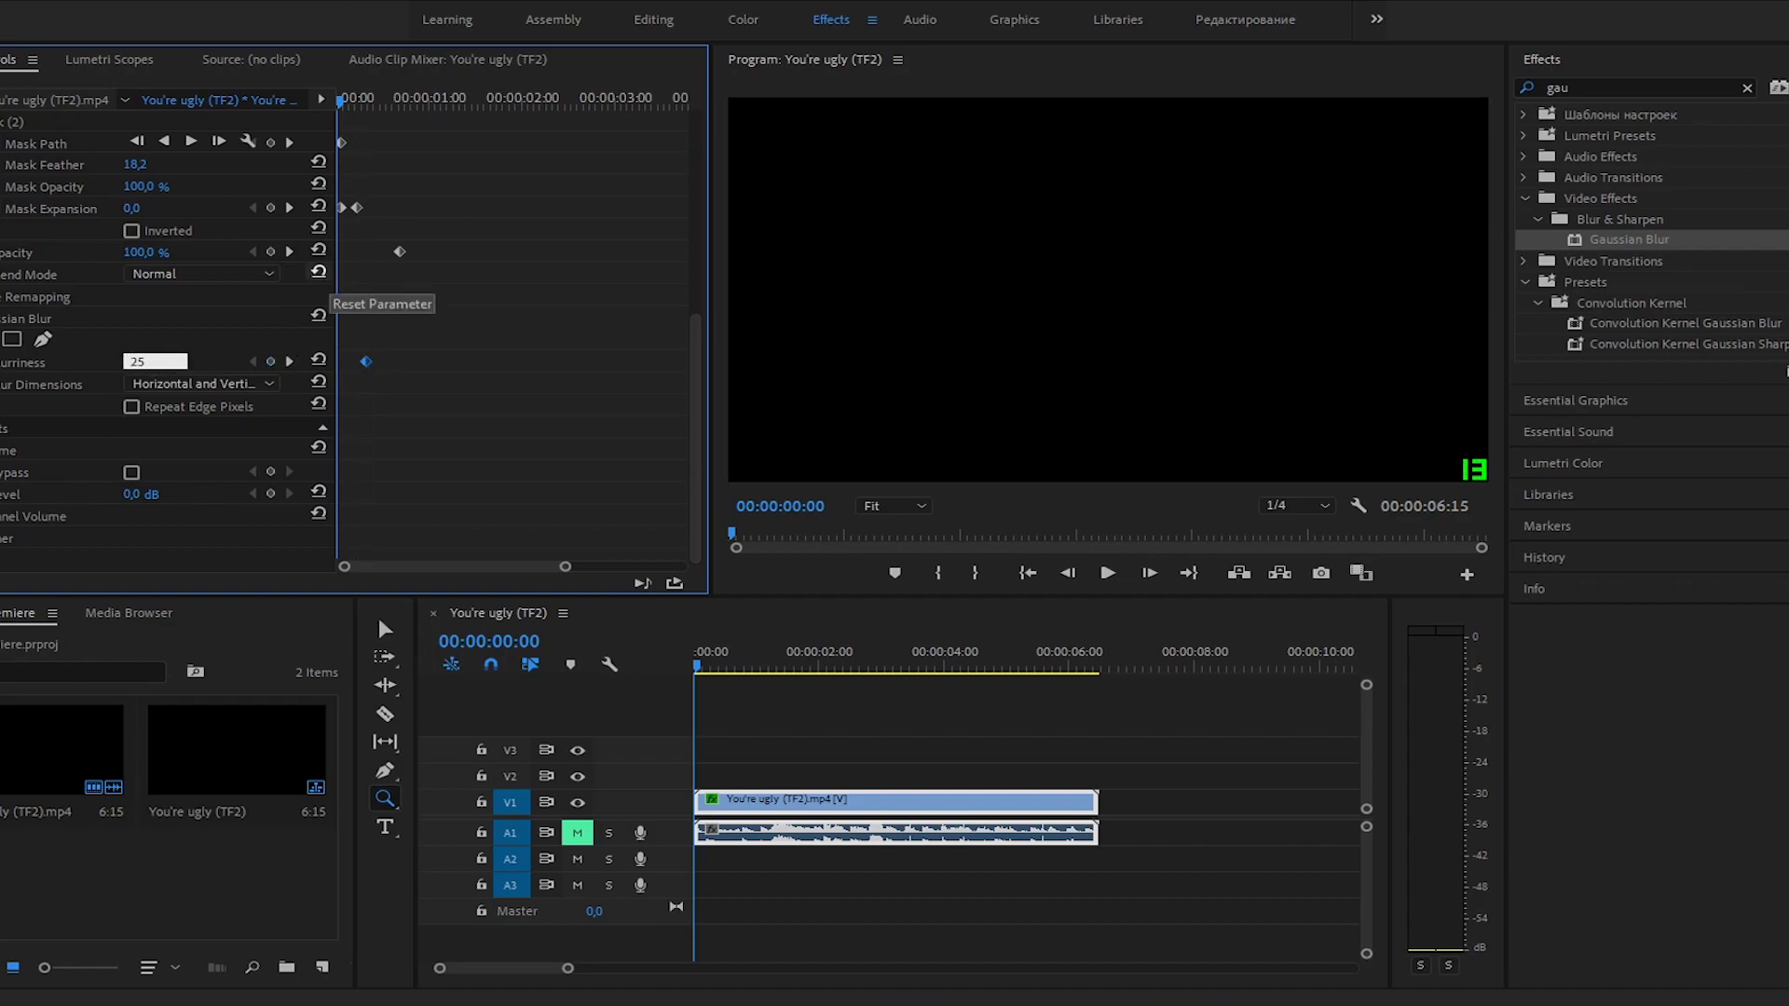
{"action": "key", "text": "Return"}
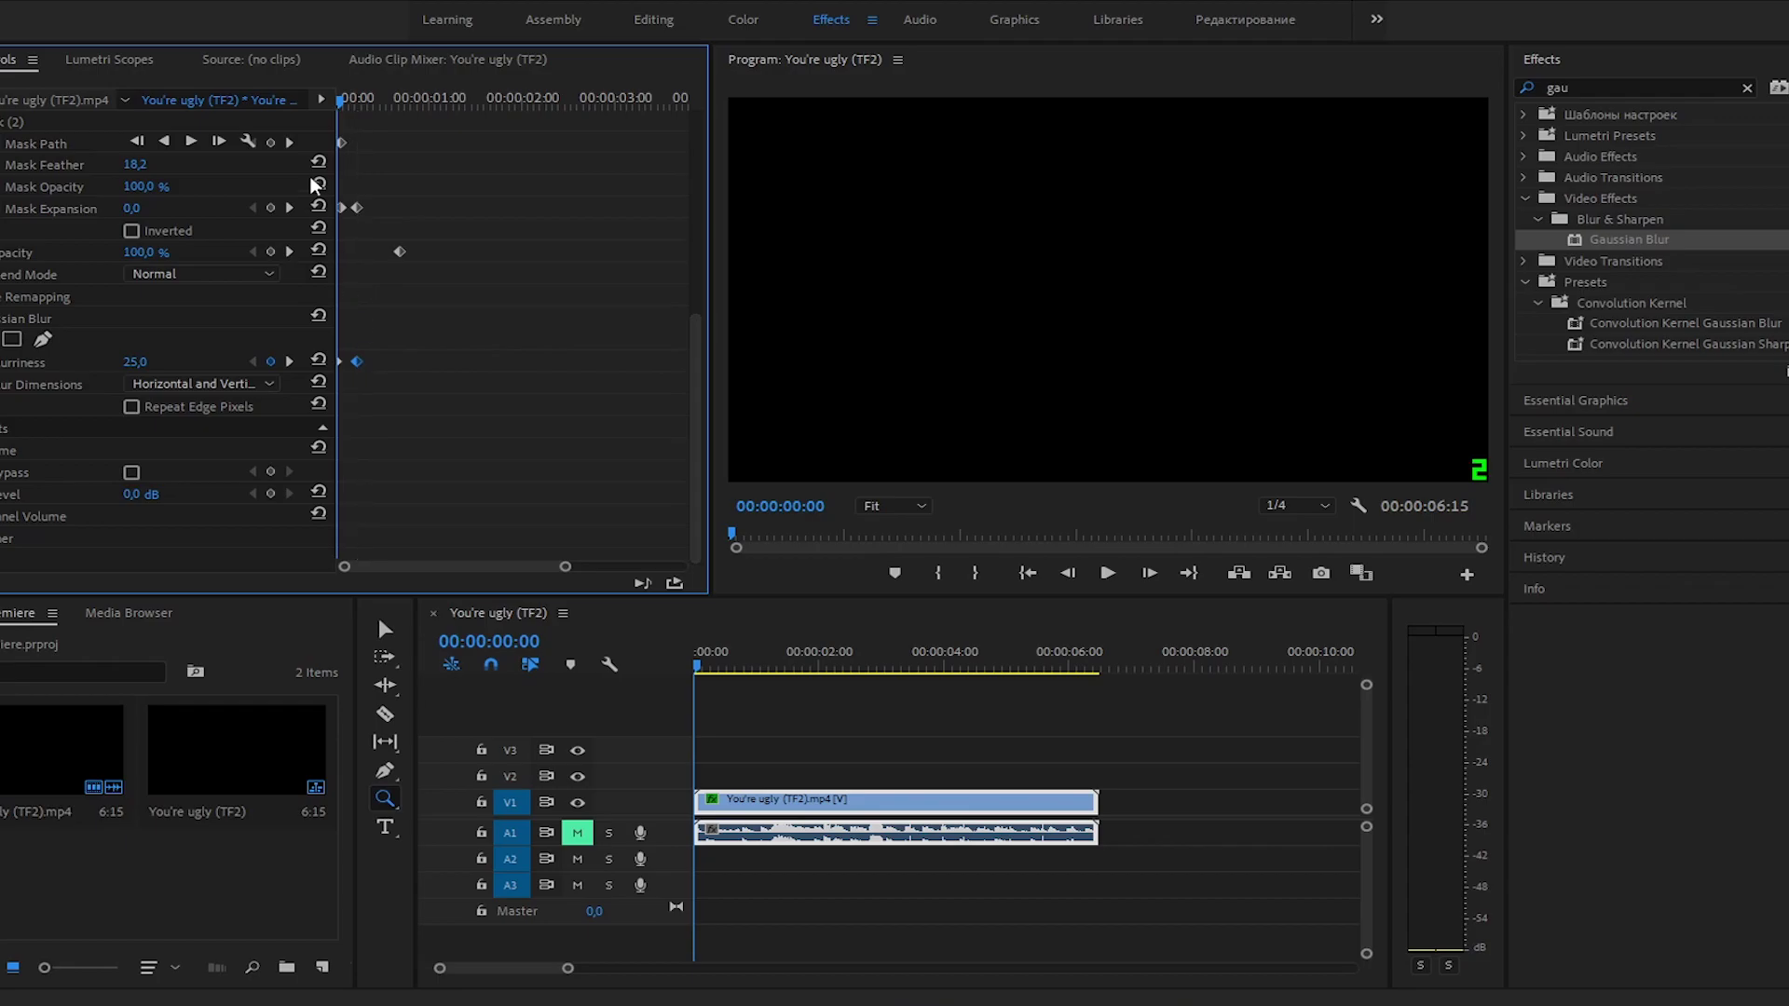
Preview the blur fading out over the opening frames, then unmute audio track A1
{"action": "key", "text": "space"}
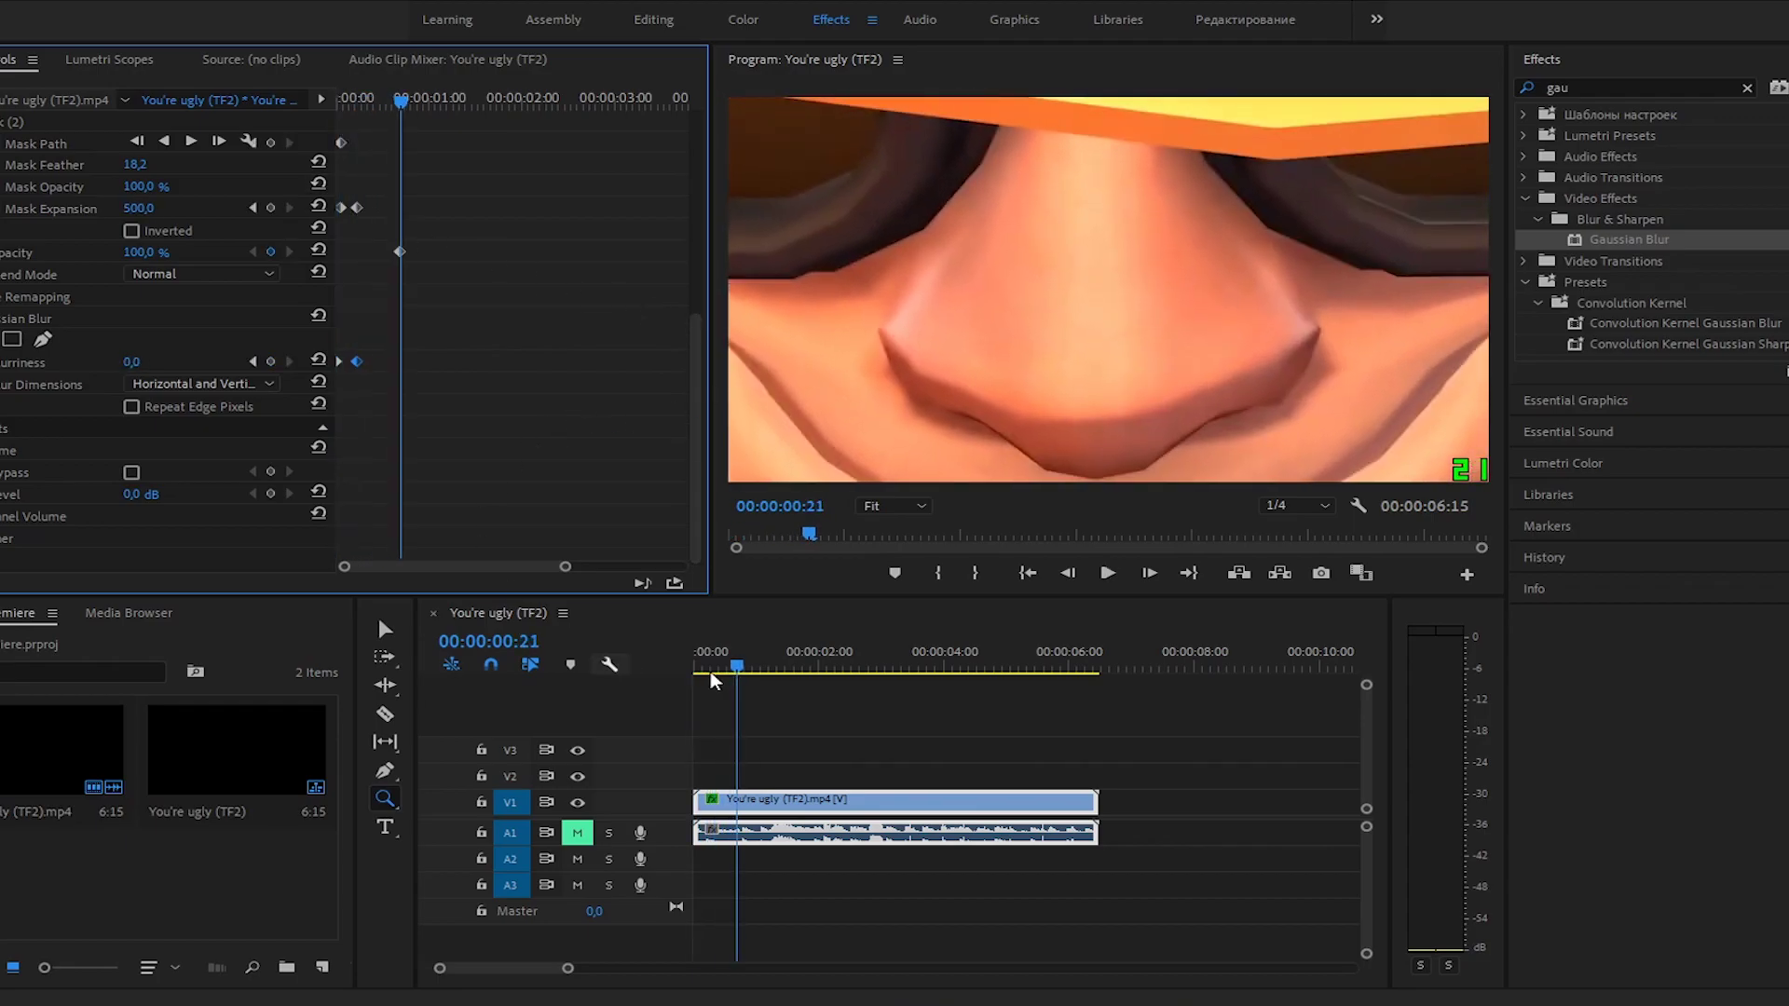
{"action": "left_click_drag", "start_coordinate": [564, 566], "coordinate": [513, 567]}
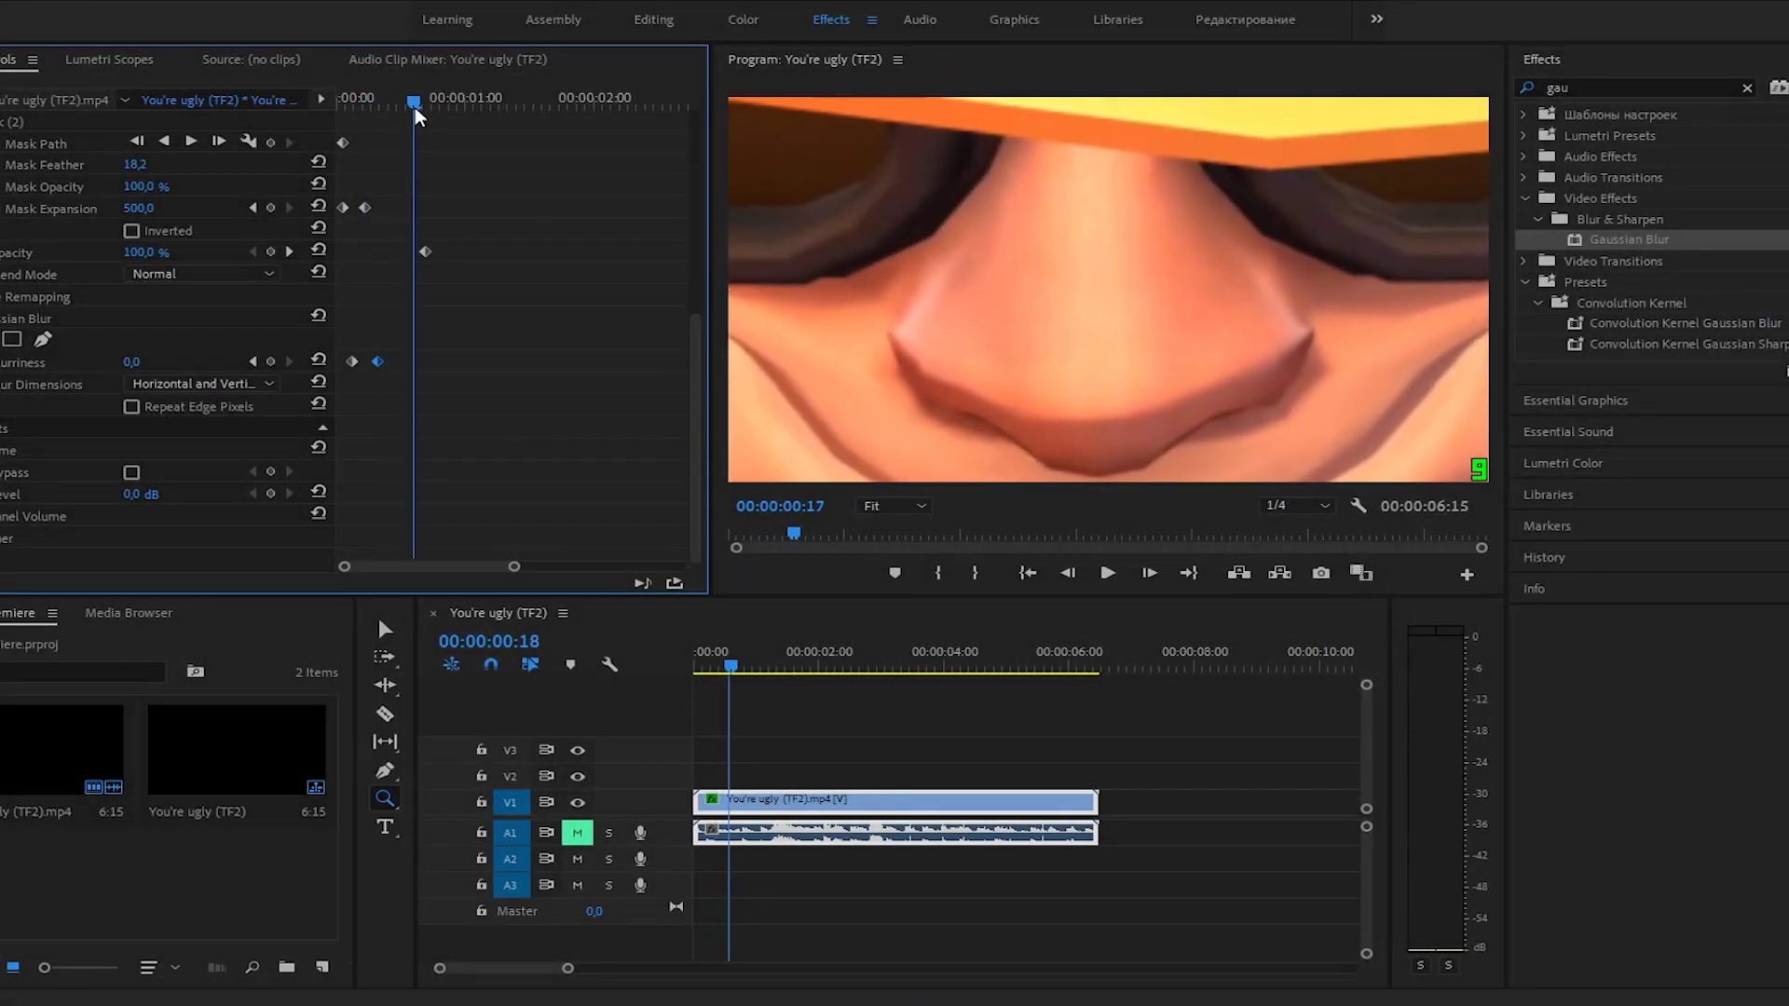
{"action": "left_click_drag", "start_coordinate": [414, 114], "coordinate": [453, 113]}
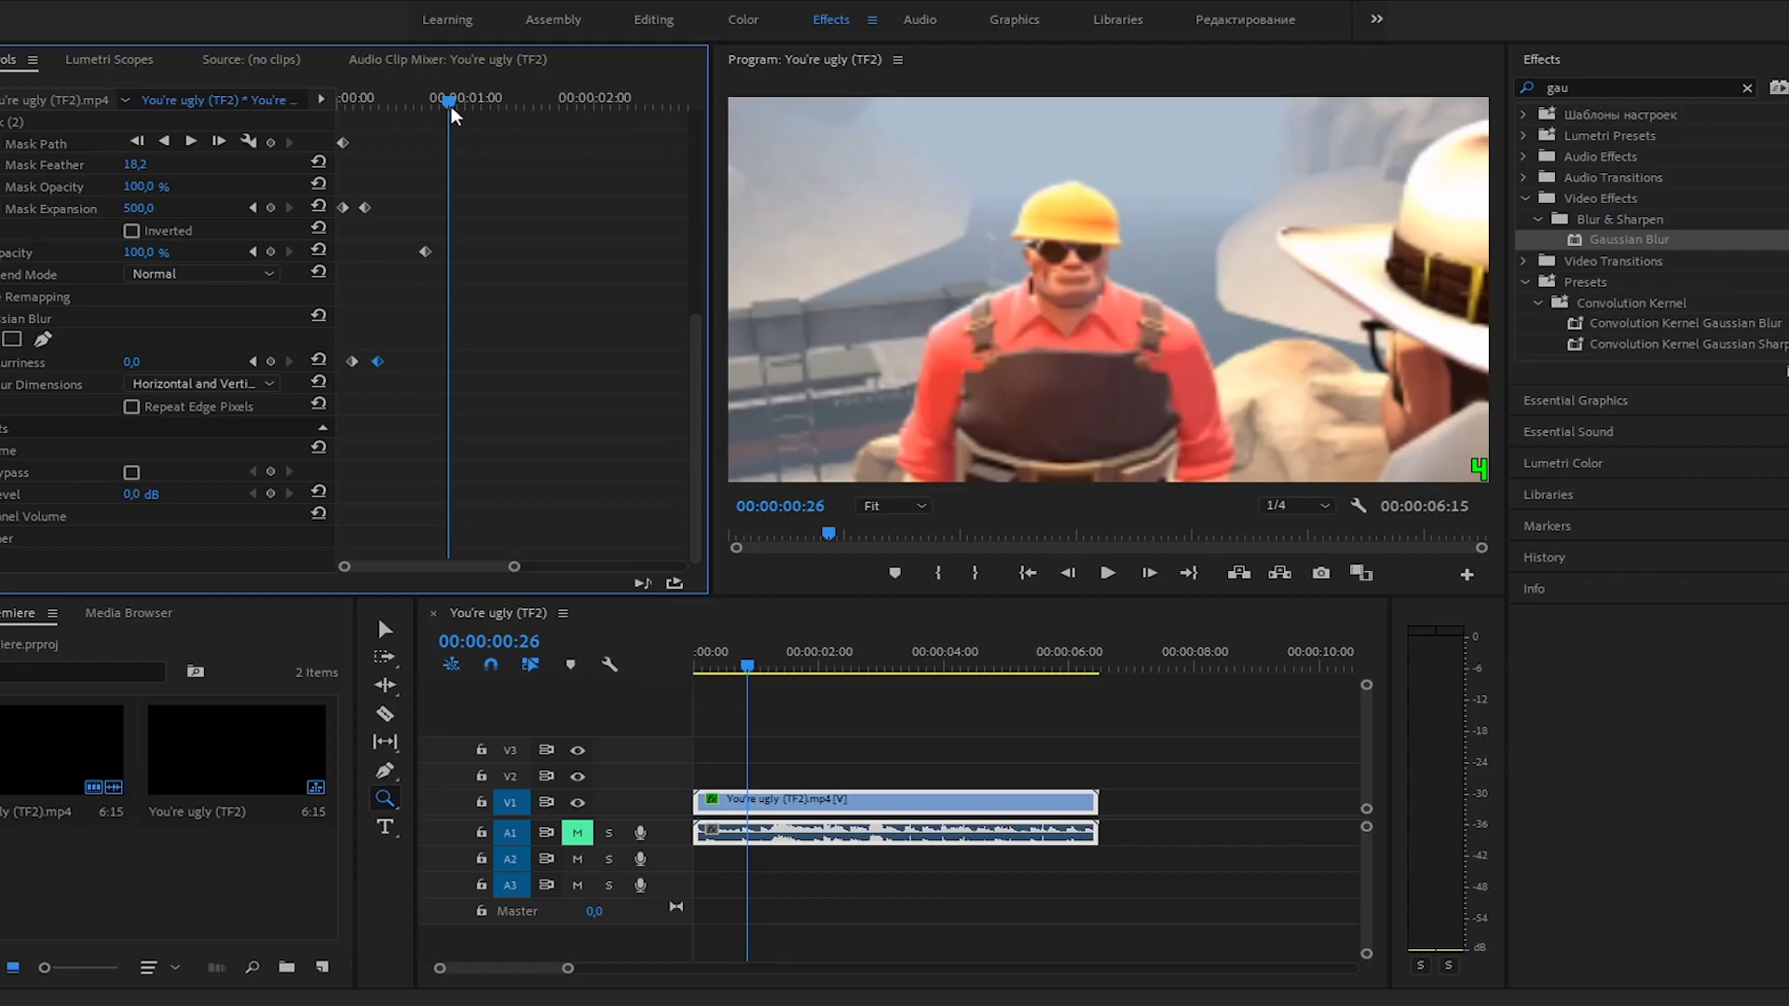
{"action": "left_click_drag", "start_coordinate": [453, 114], "coordinate": [304, 106]}
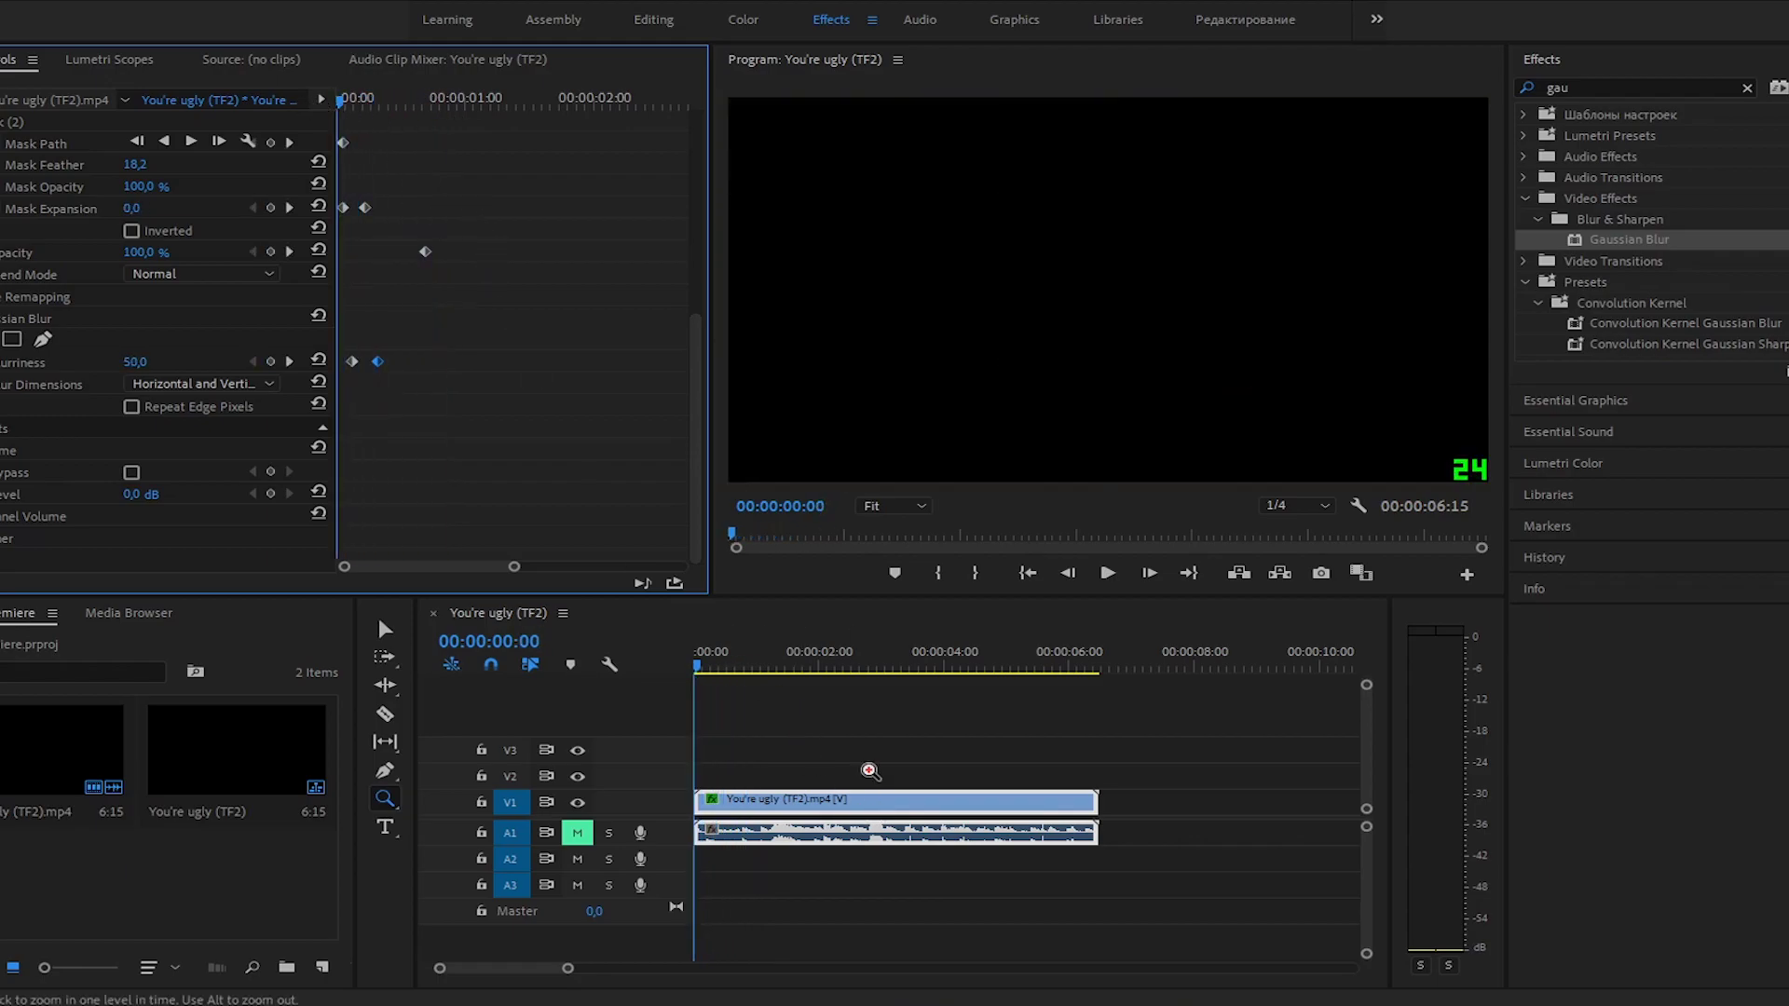
{"action": "key", "text": "v"}
{"action": "mouse_move", "coordinate": [730, 666]}
{"action": "left_mouse_down"}
{"action": "mouse_move", "coordinate": [828, 665]}
{"action": "mouse_move", "coordinate": [800, 665]}
{"action": "left_mouse_up"}
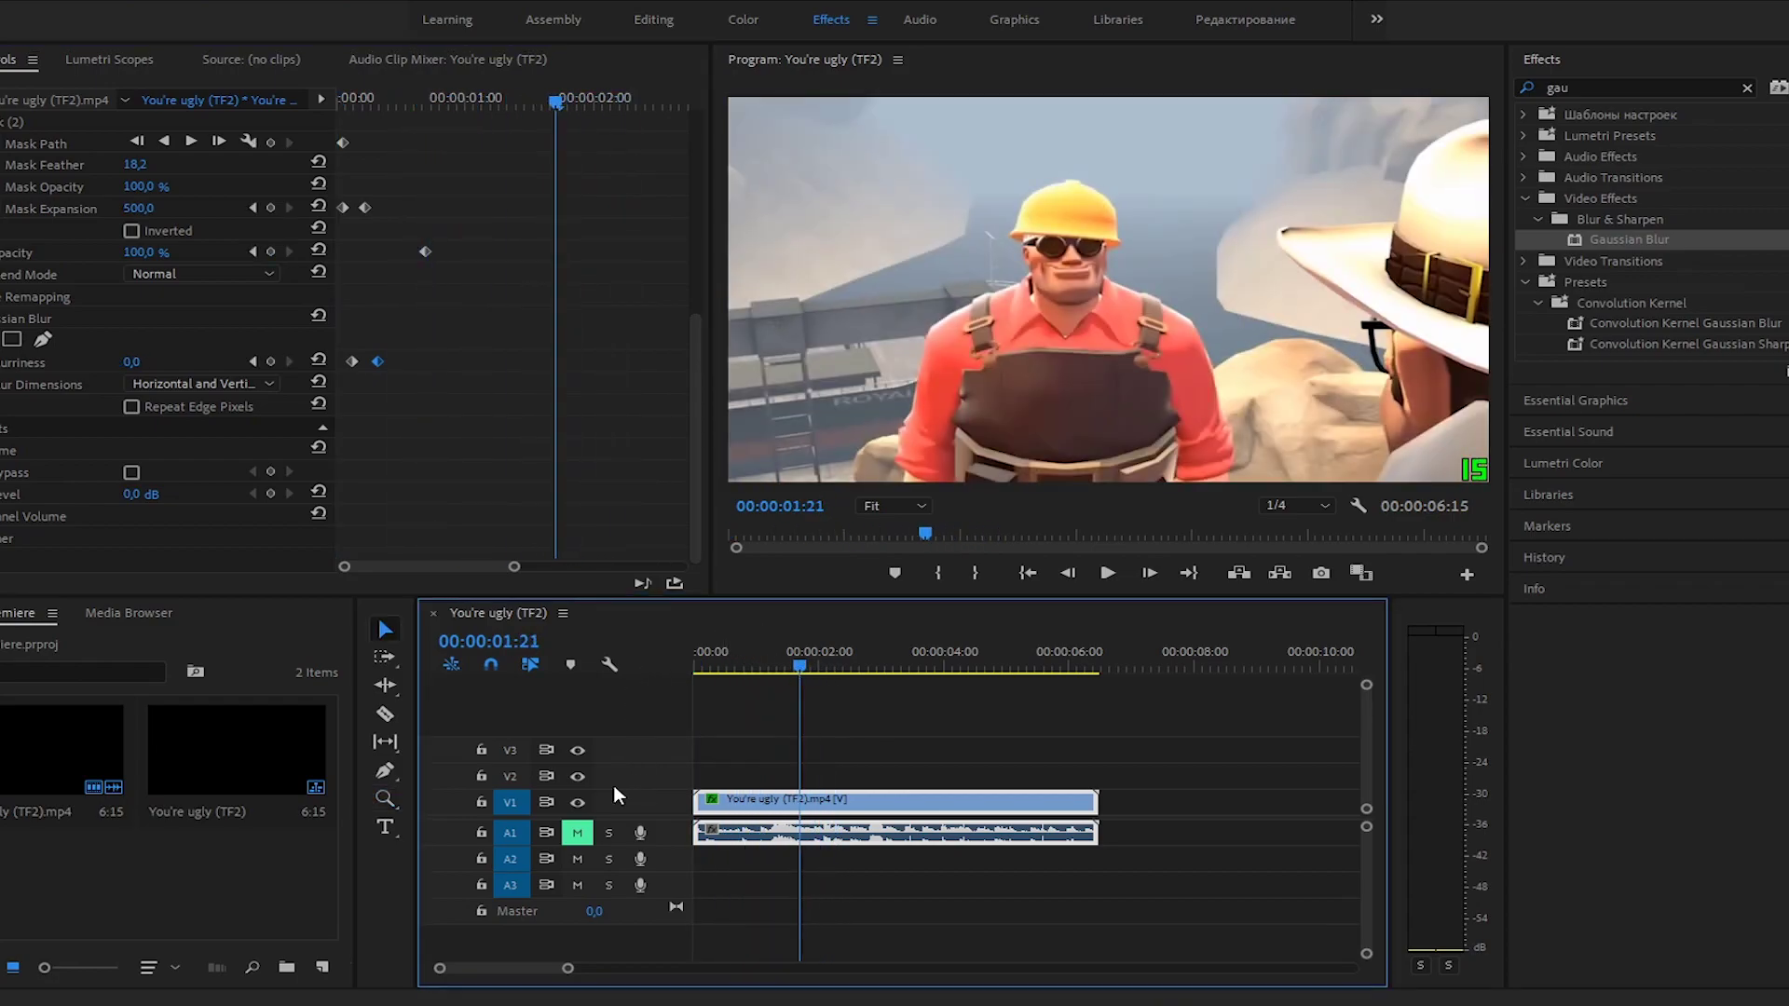
{"action": "left_click", "coordinate": [578, 832]}
Play the sequence with sound and park the playhead at 1:27, just before the grin
{"action": "left_click", "coordinate": [776, 663]}
{"action": "key", "text": "space"}
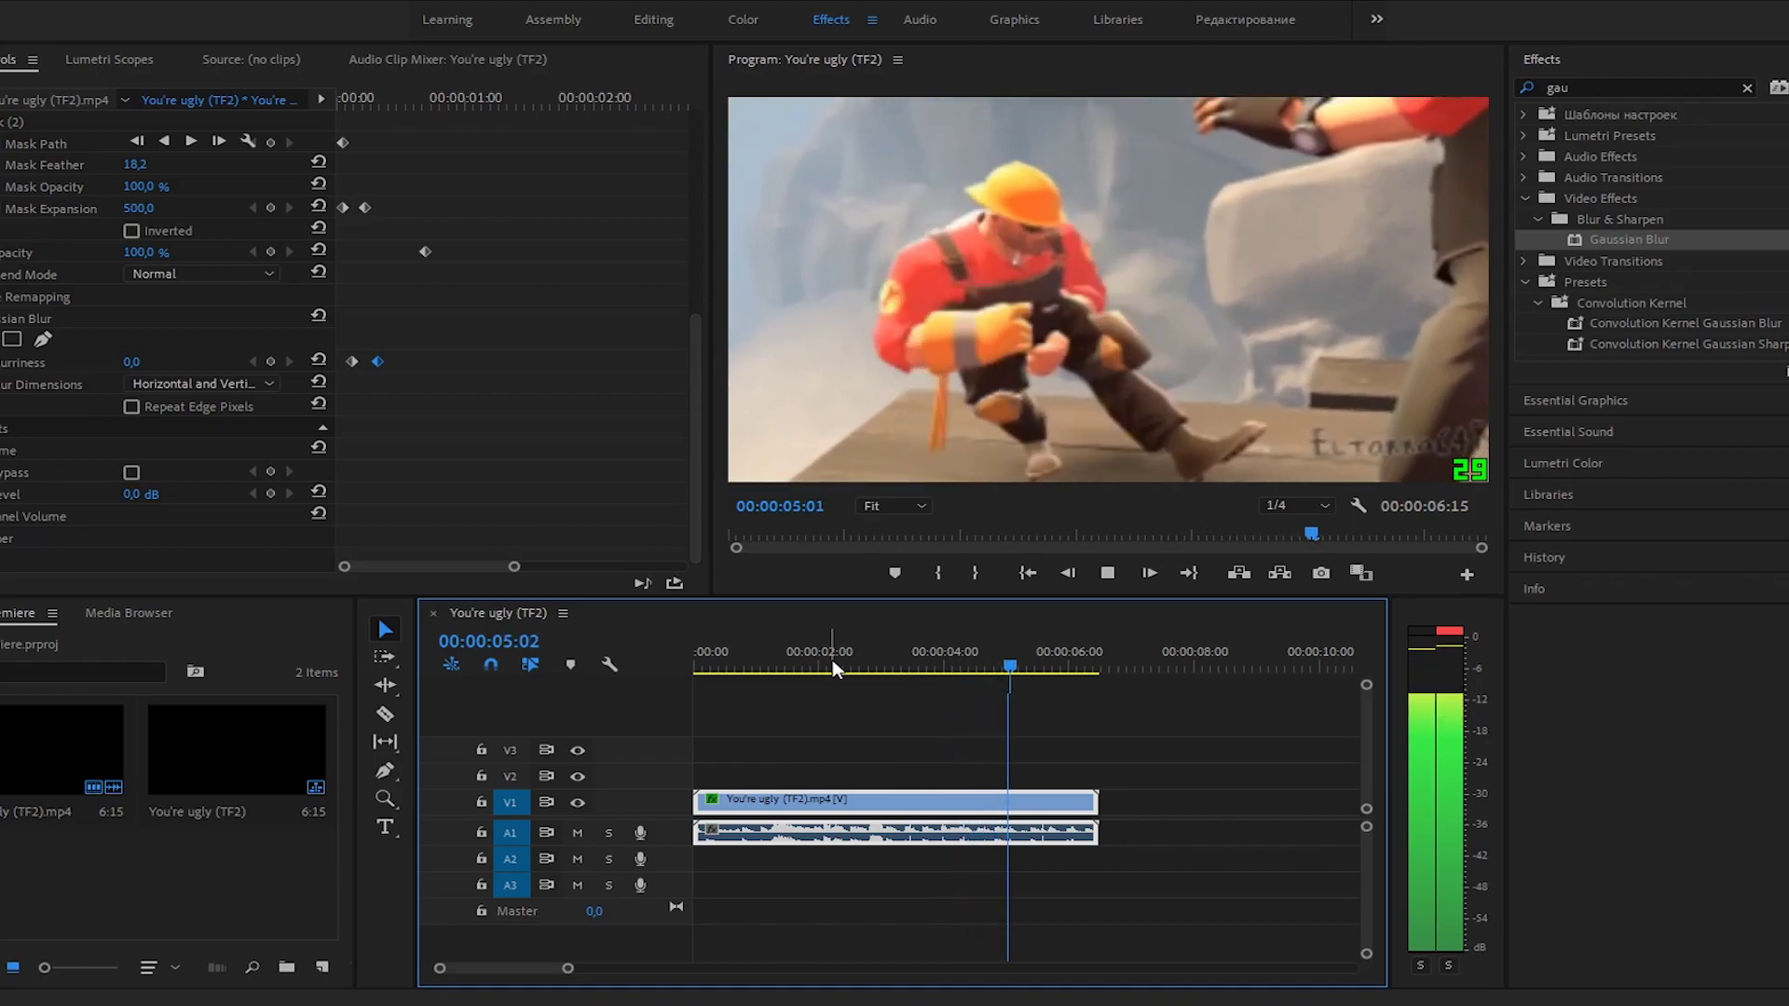
{"action": "left_click", "coordinate": [826, 659]}
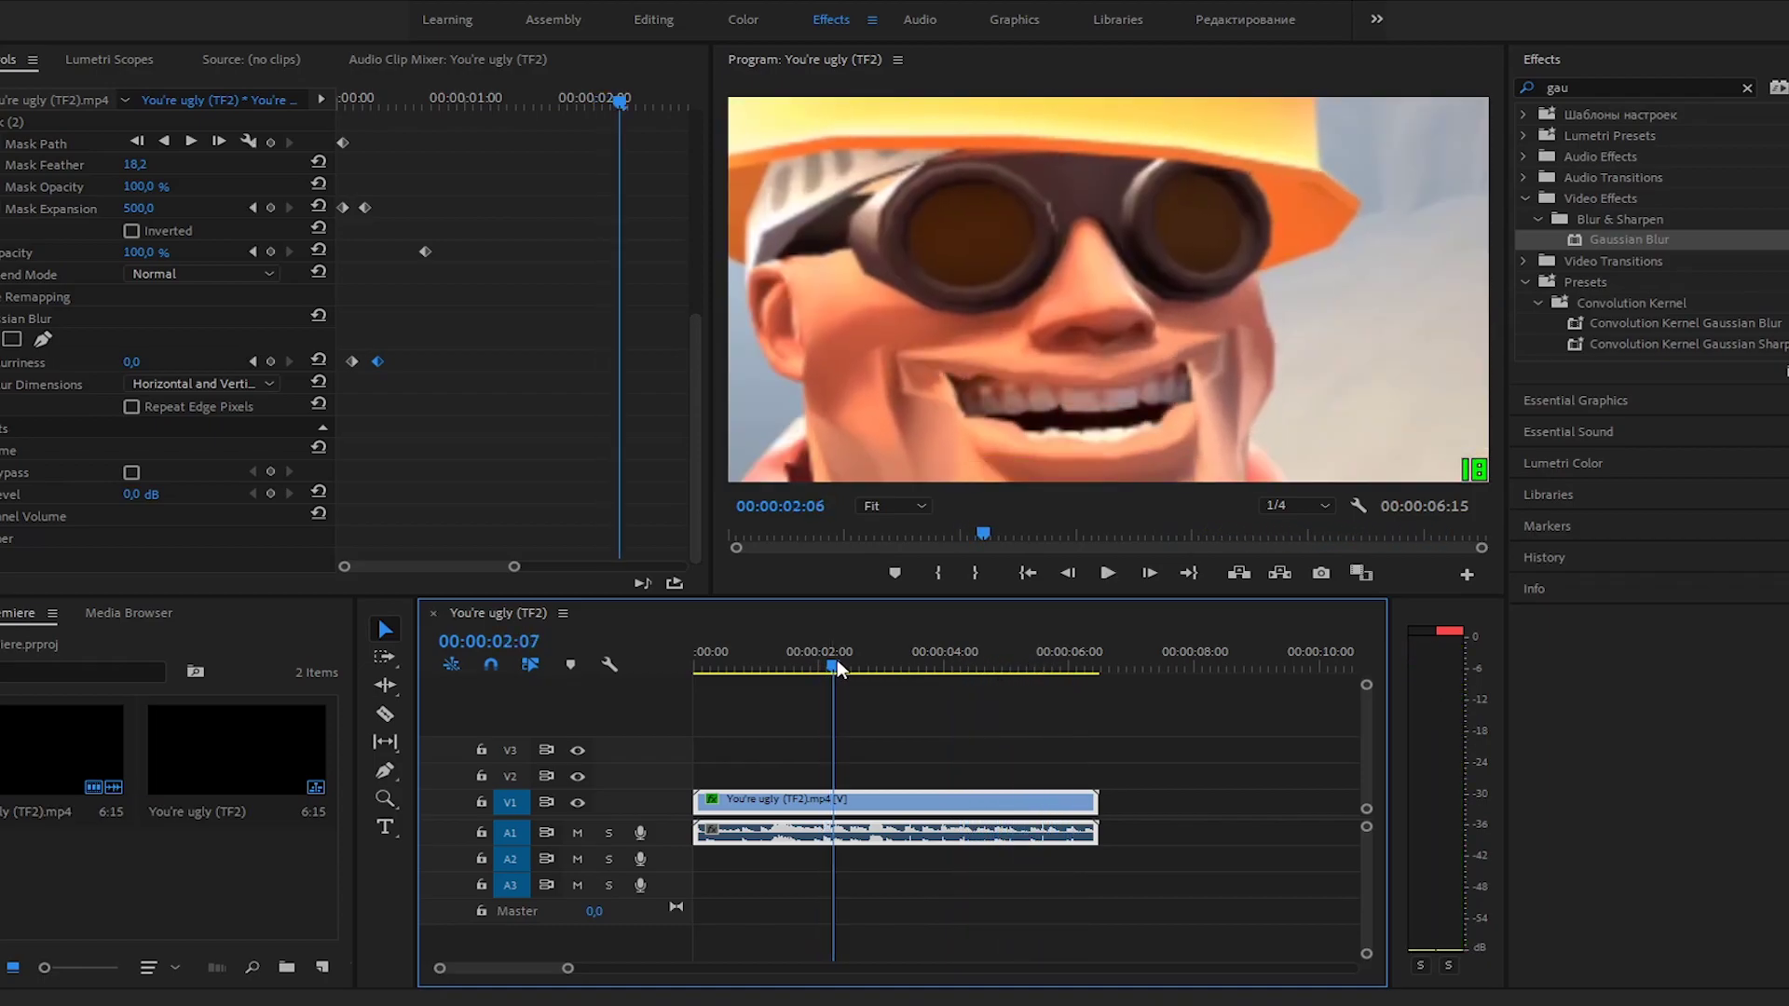
{"action": "left_click", "coordinate": [811, 658]}
{"action": "key", "text": "space"}
{"action": "left_click", "coordinate": [813, 658]}
{"action": "left_click", "coordinate": [811, 658]}
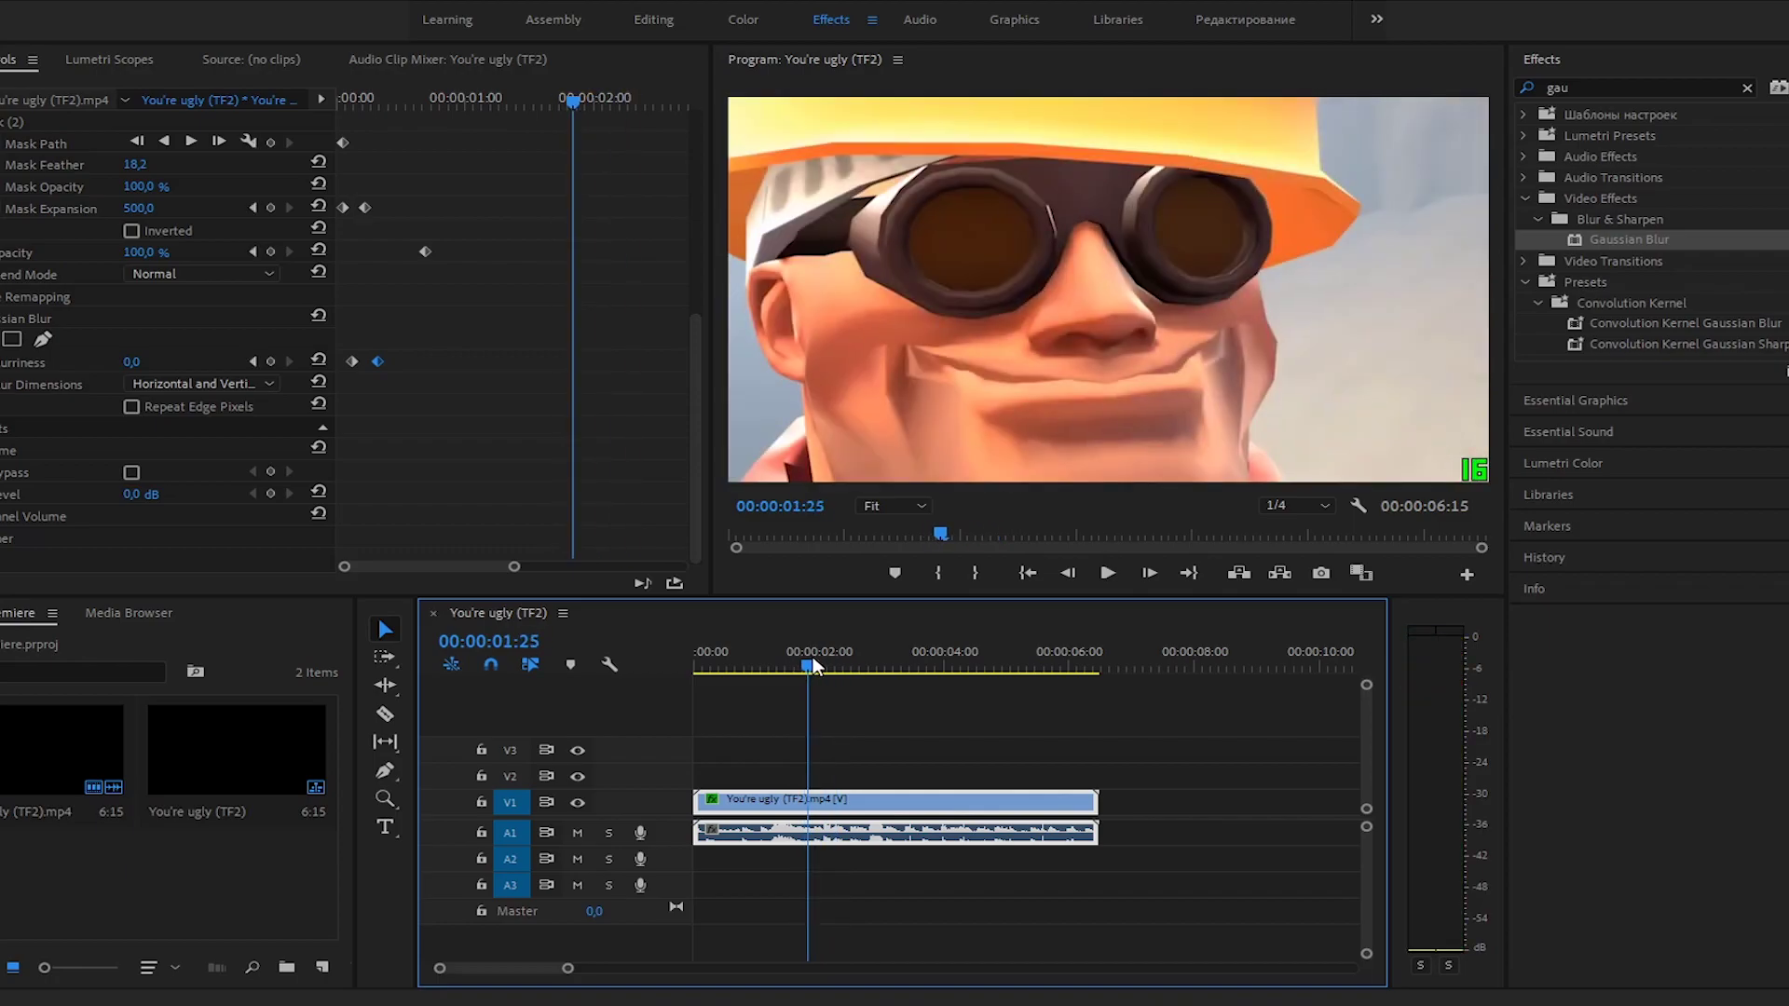
{"action": "left_click", "coordinate": [815, 658]}
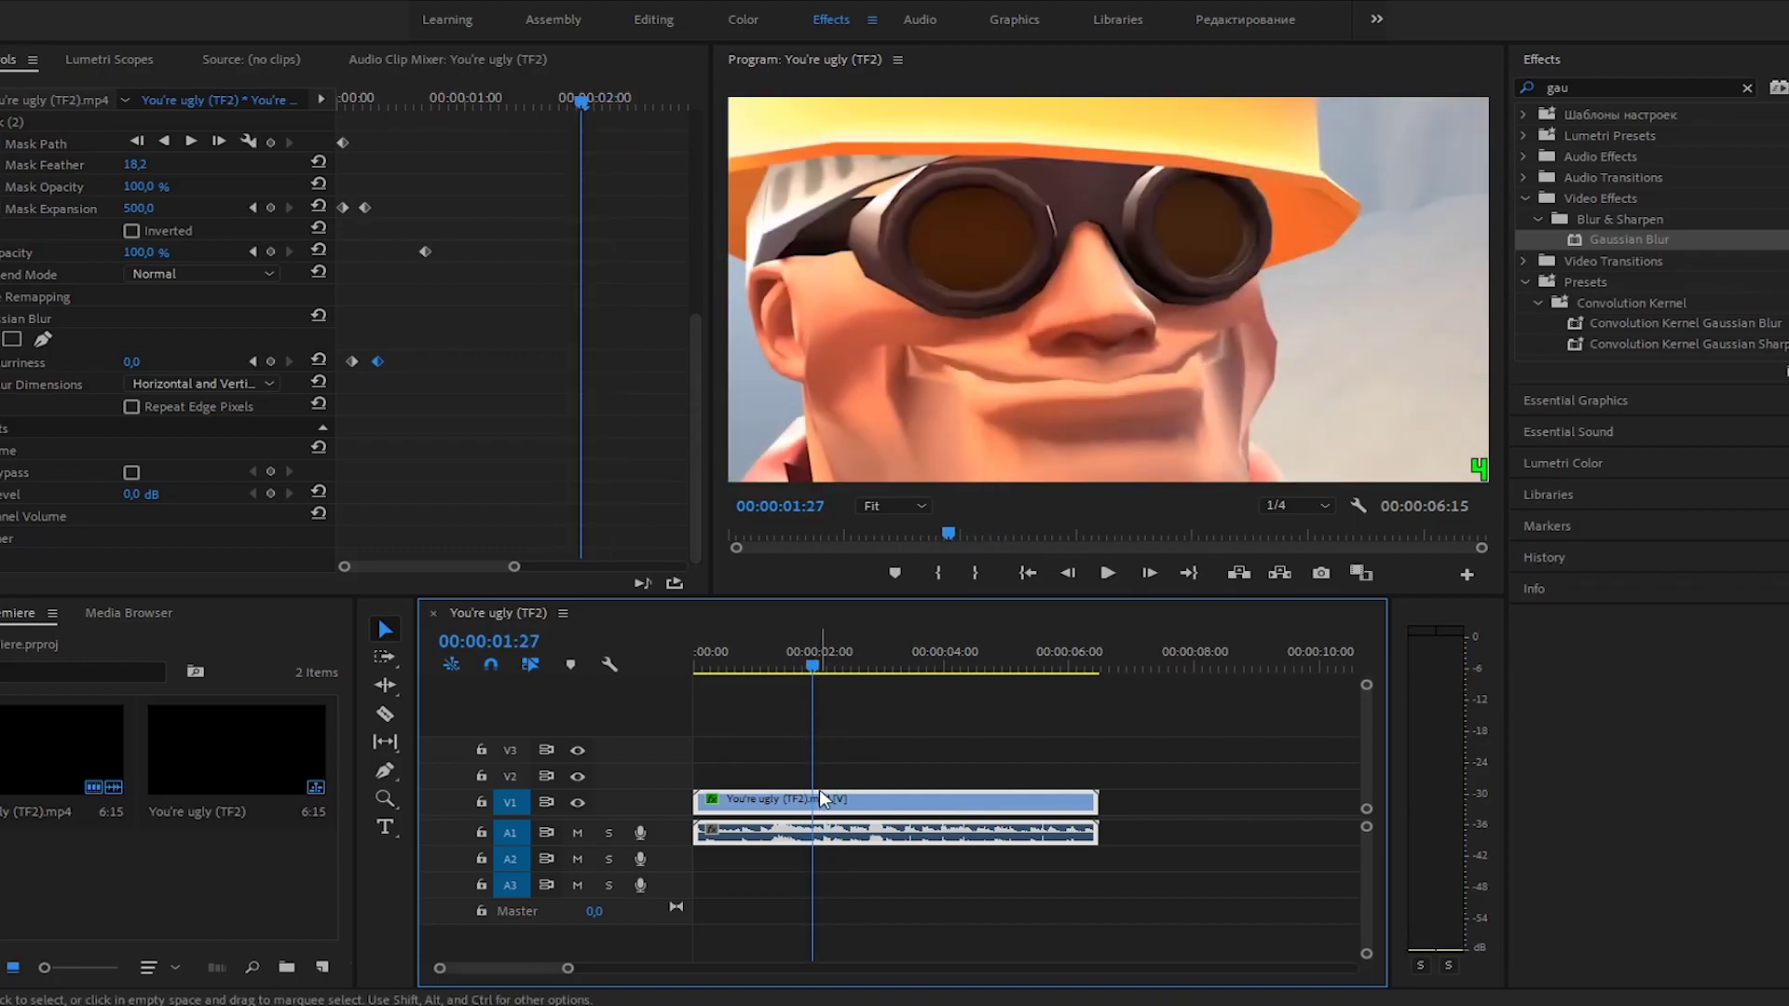
Razor the V1 clip at 1:27 and 2:14, then select the isolated middle piece
{"action": "key", "text": "c"}
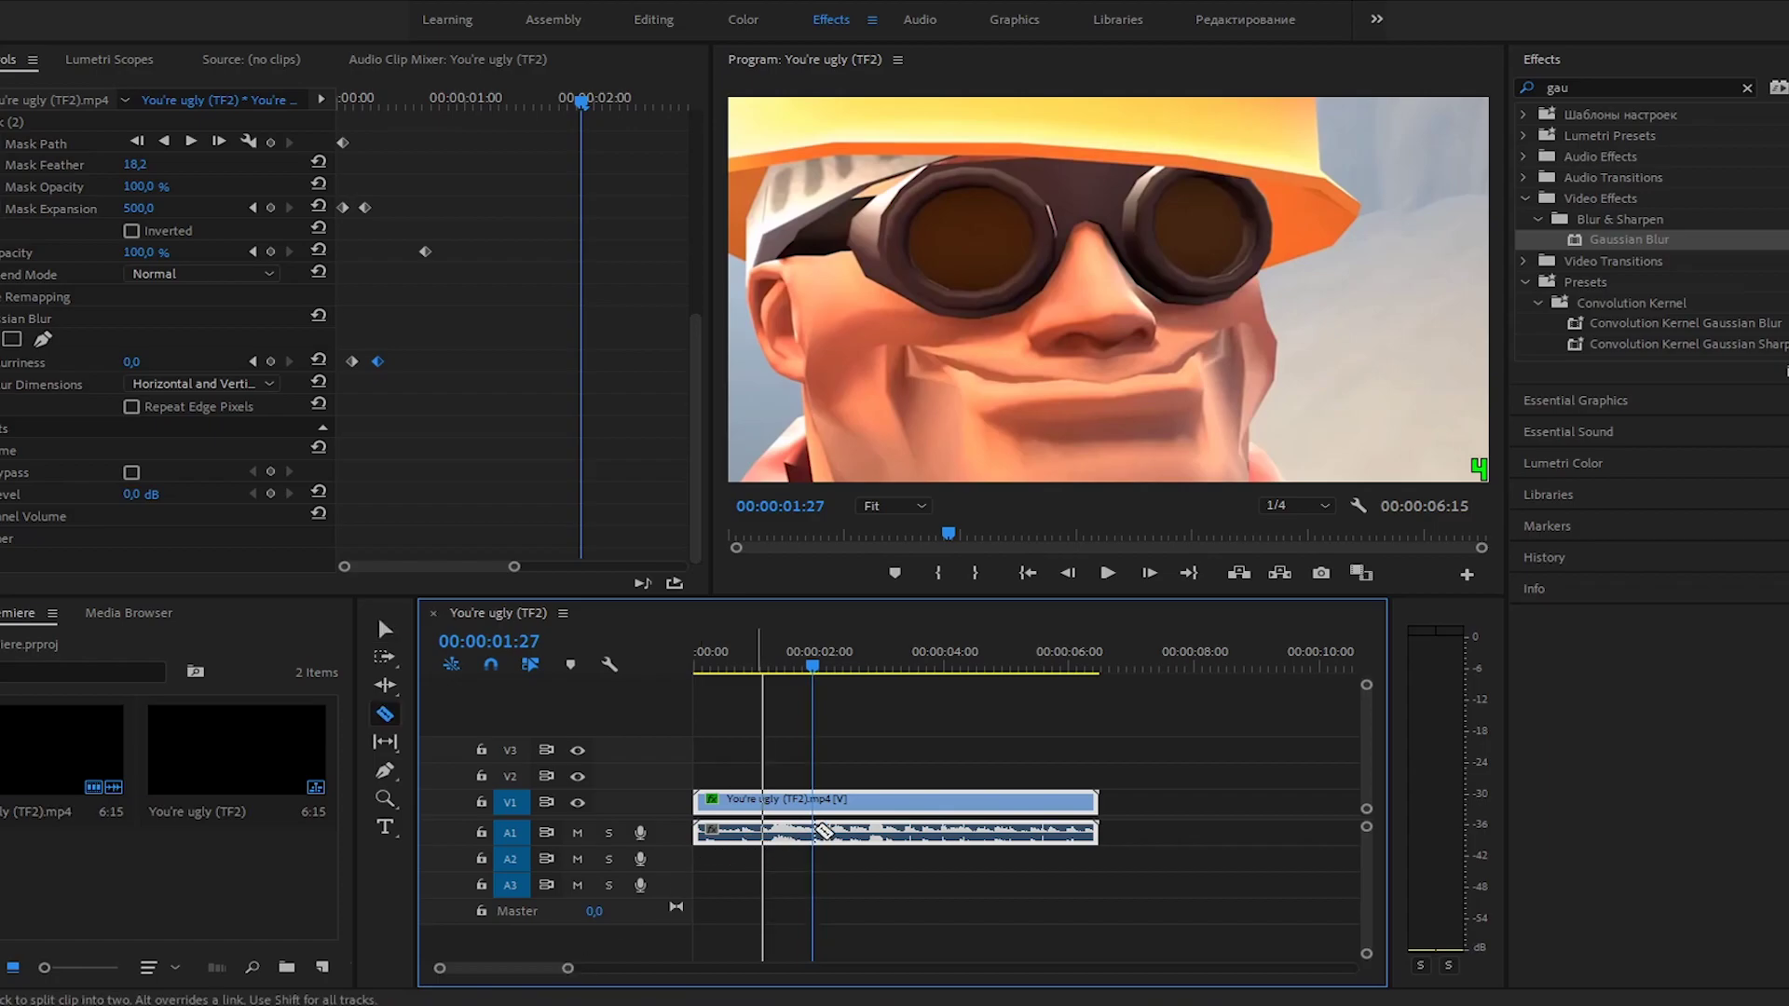
{"action": "left_click", "coordinate": [822, 801]}
{"action": "key", "text": "="}
{"action": "left_click", "coordinate": [1137, 652]}
{"action": "left_click", "coordinate": [1138, 802]}
{"action": "key", "text": "v"}
{"action": "left_click", "coordinate": [1063, 652]}
{"action": "left_click", "coordinate": [1085, 802]}
{"action": "right_click", "coordinate": [1092, 802]}
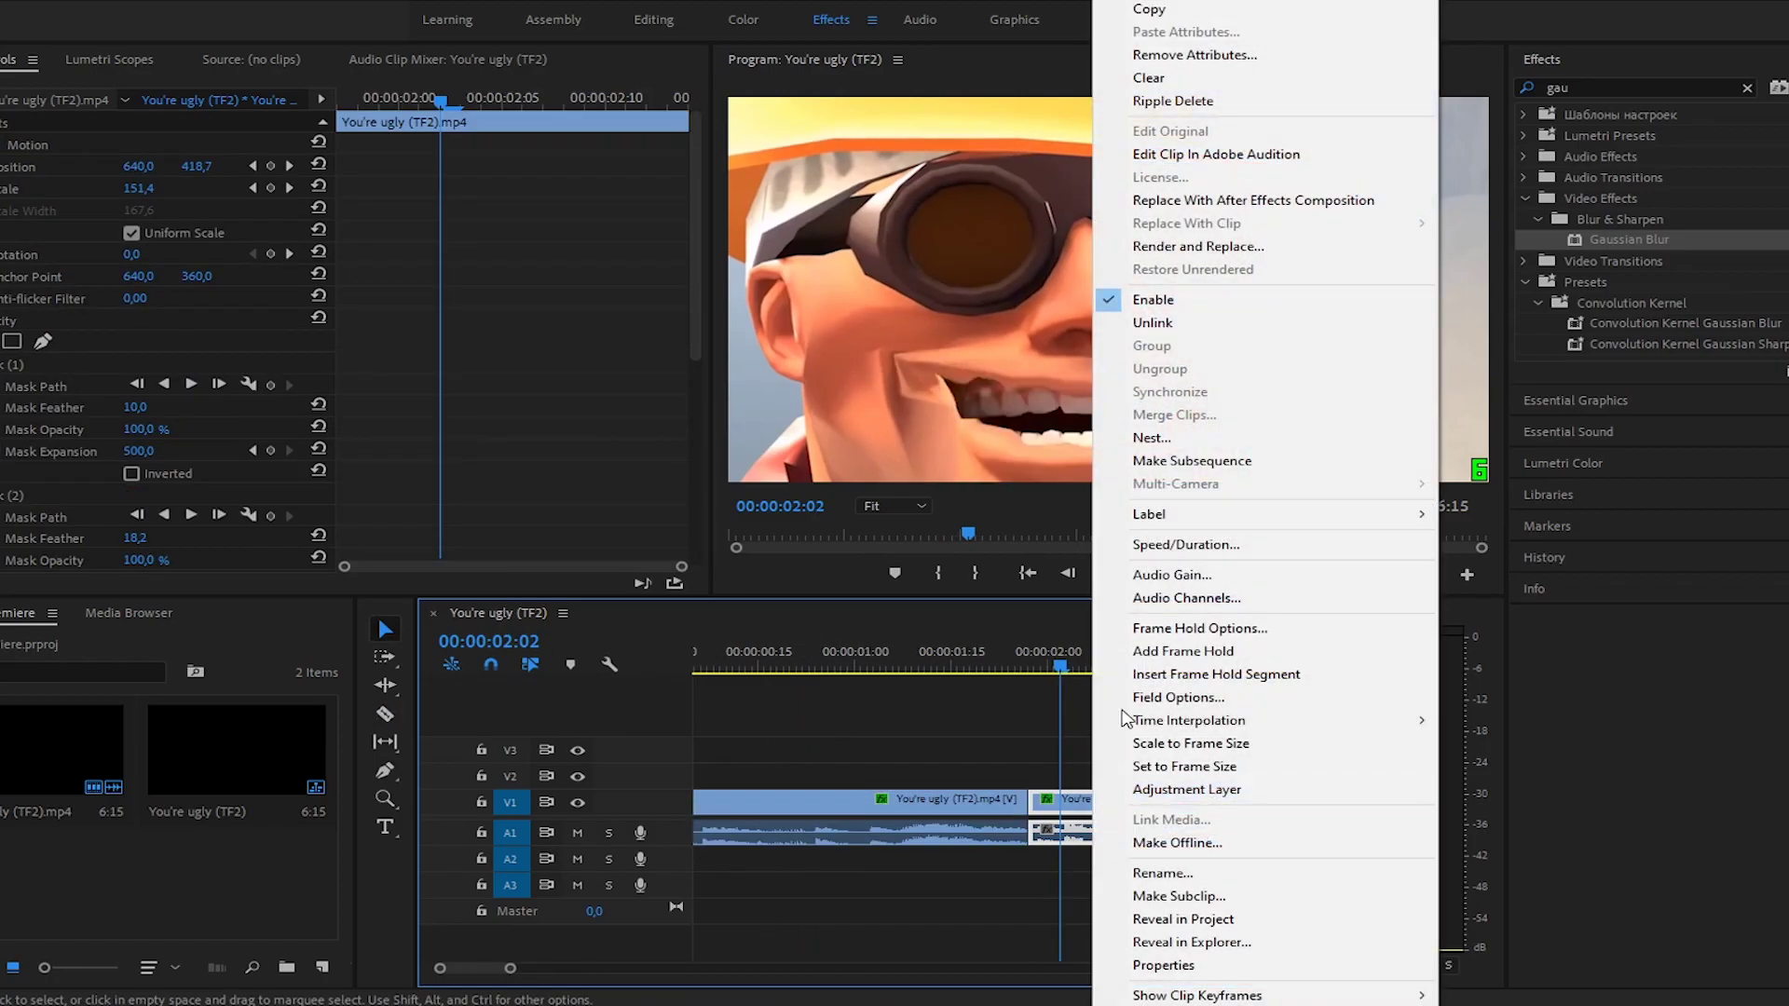
{"action": "left_click", "coordinate": [1160, 546]}
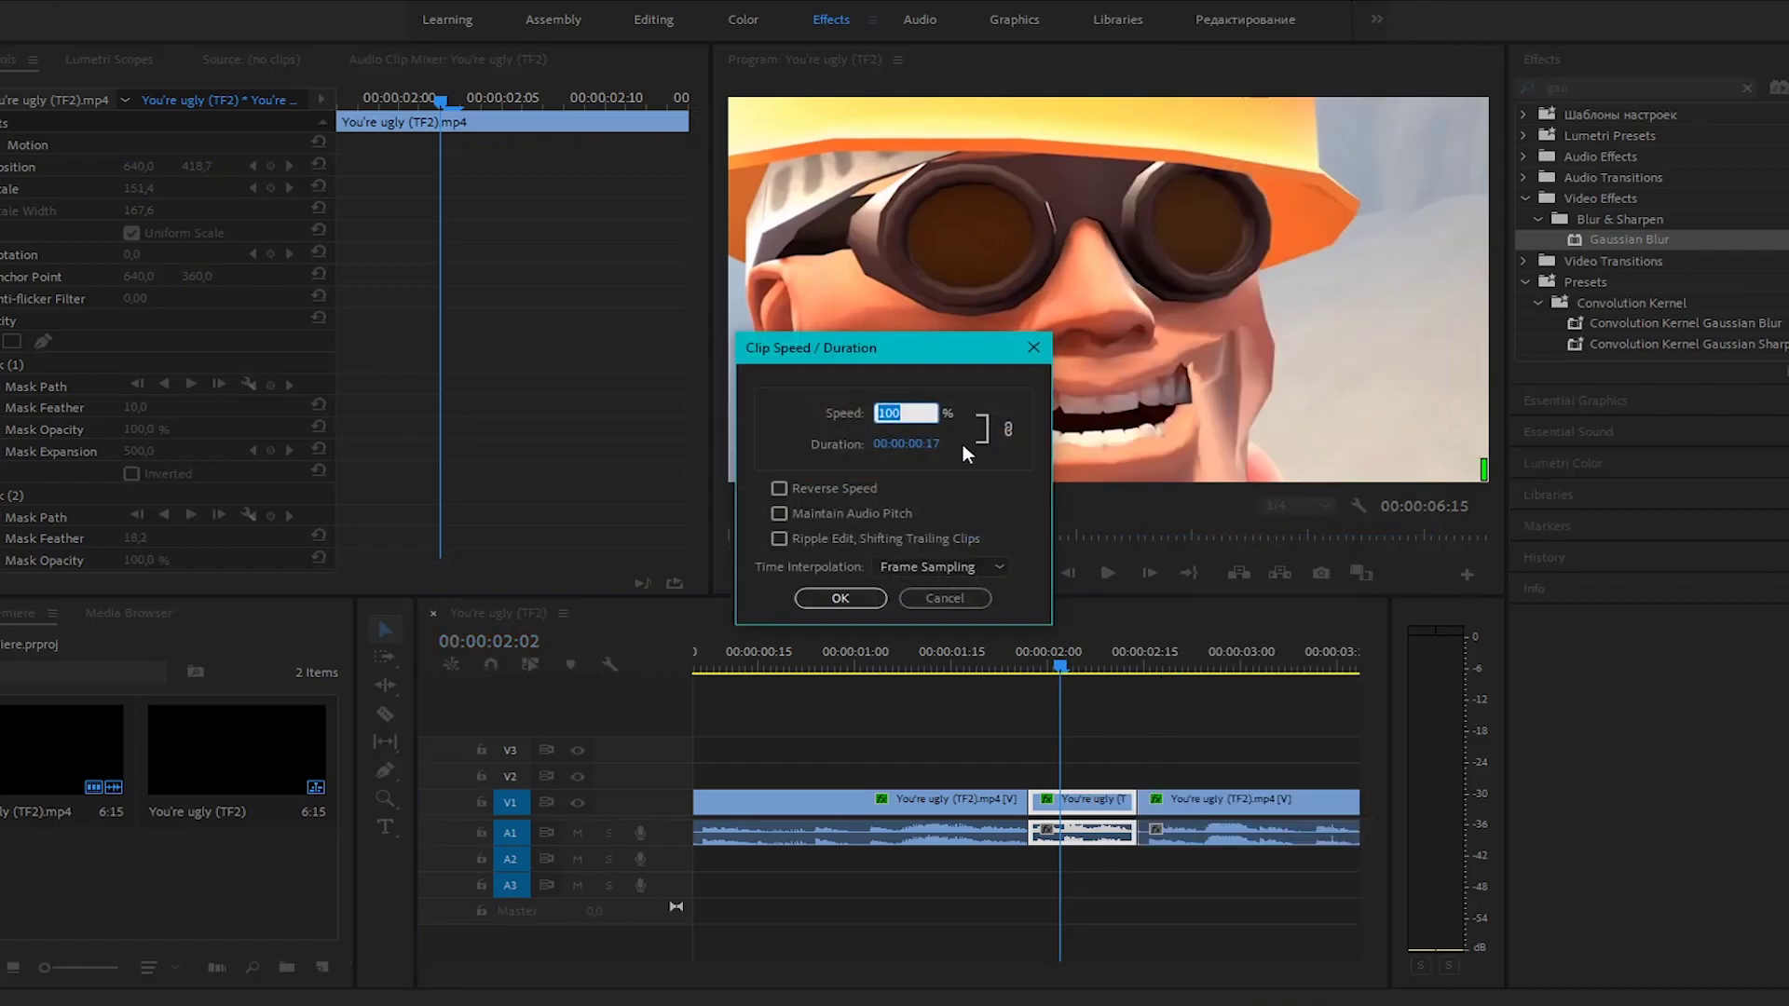
{"action": "left_click", "coordinate": [935, 568]}
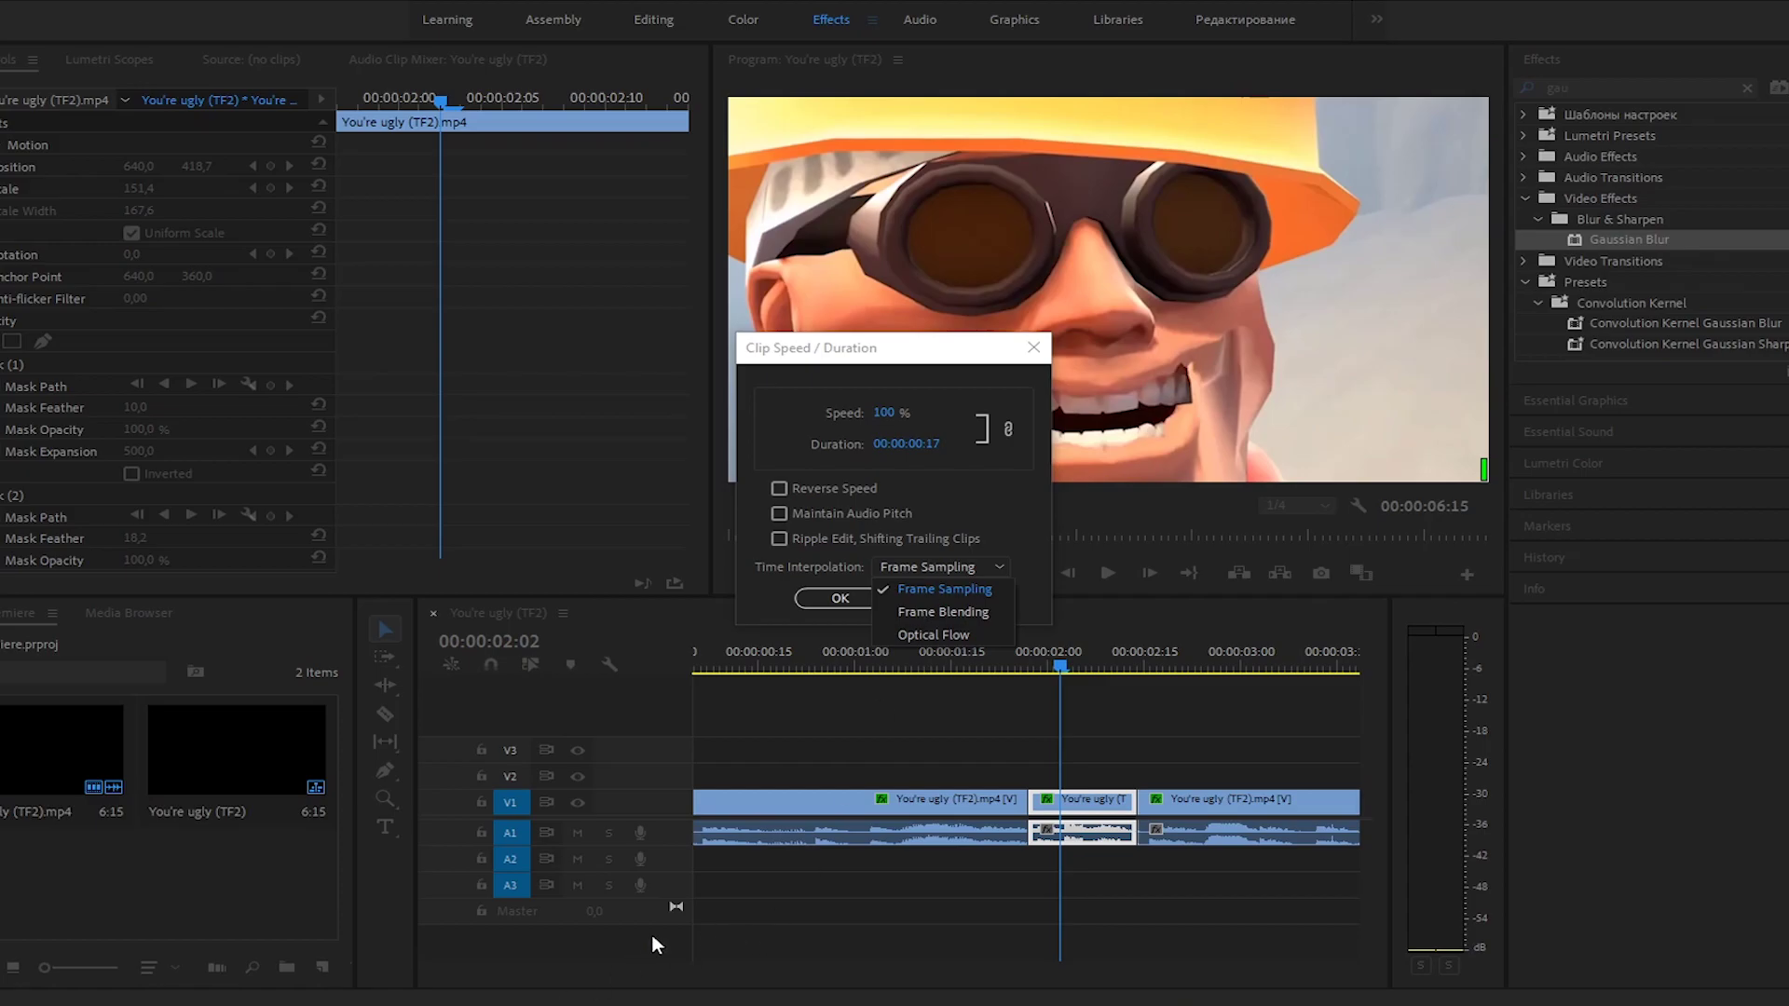
{"action": "left_click", "coordinate": [927, 562]}
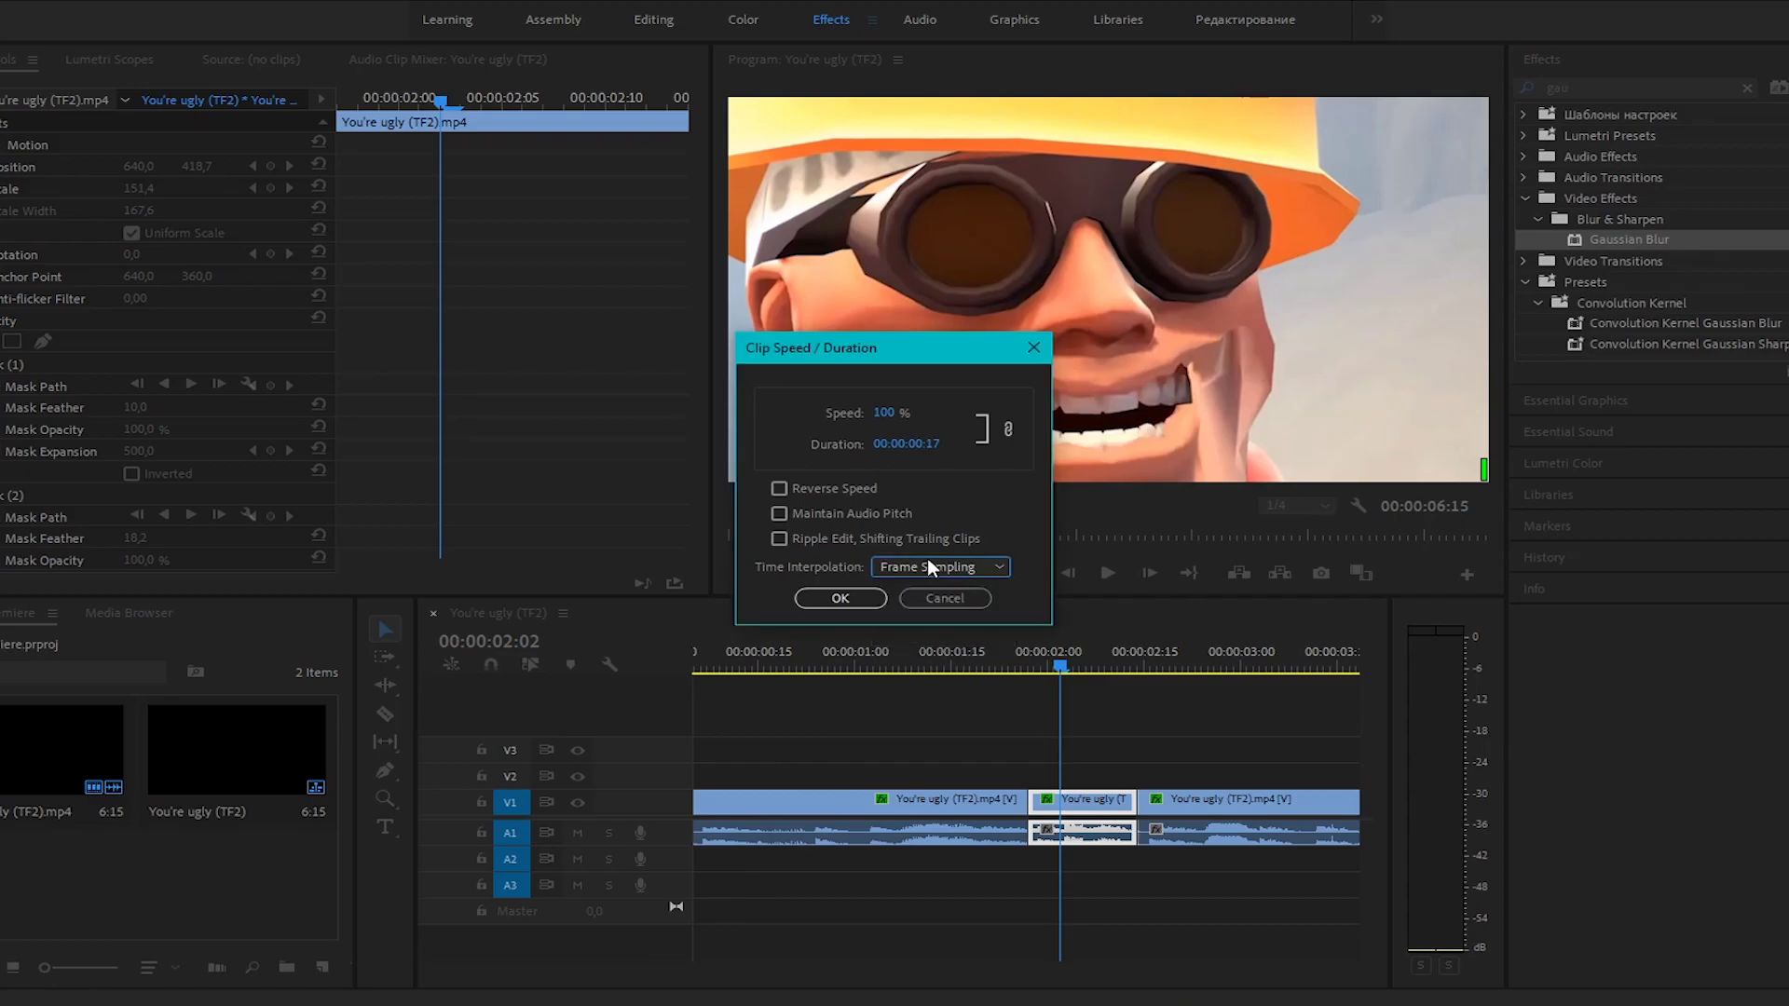
{"action": "left_click", "coordinate": [947, 559]}
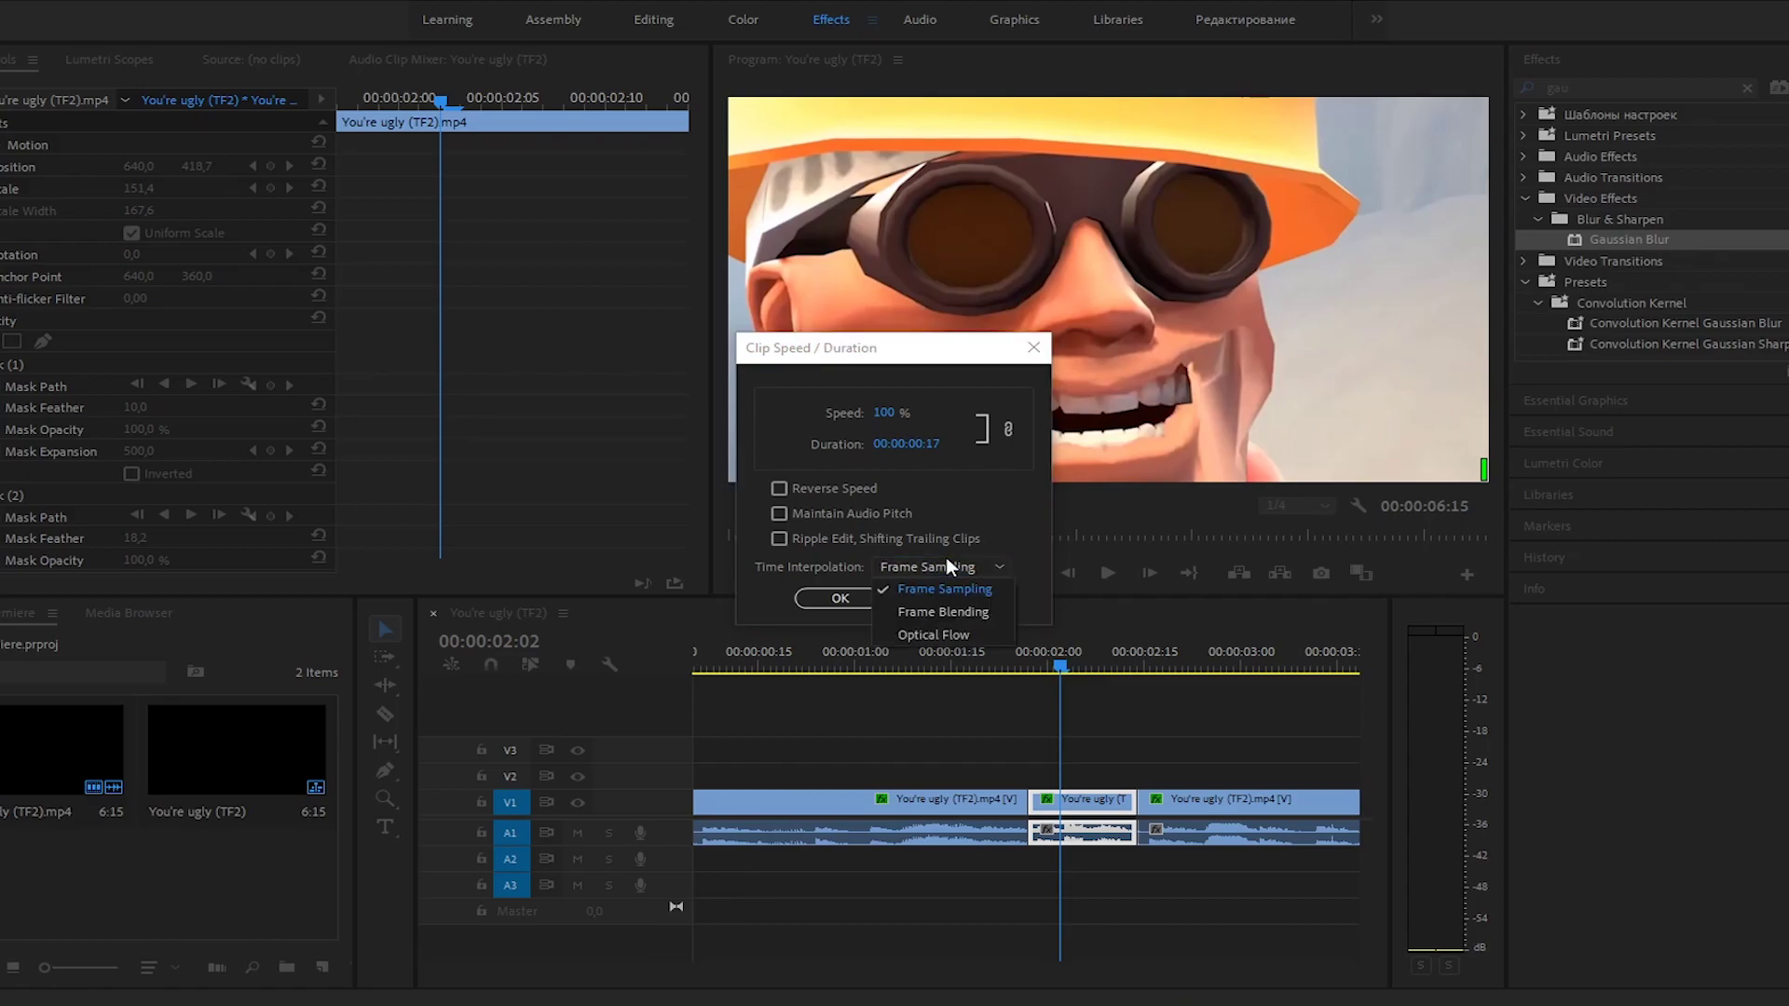
{"action": "left_click", "coordinate": [1000, 507]}
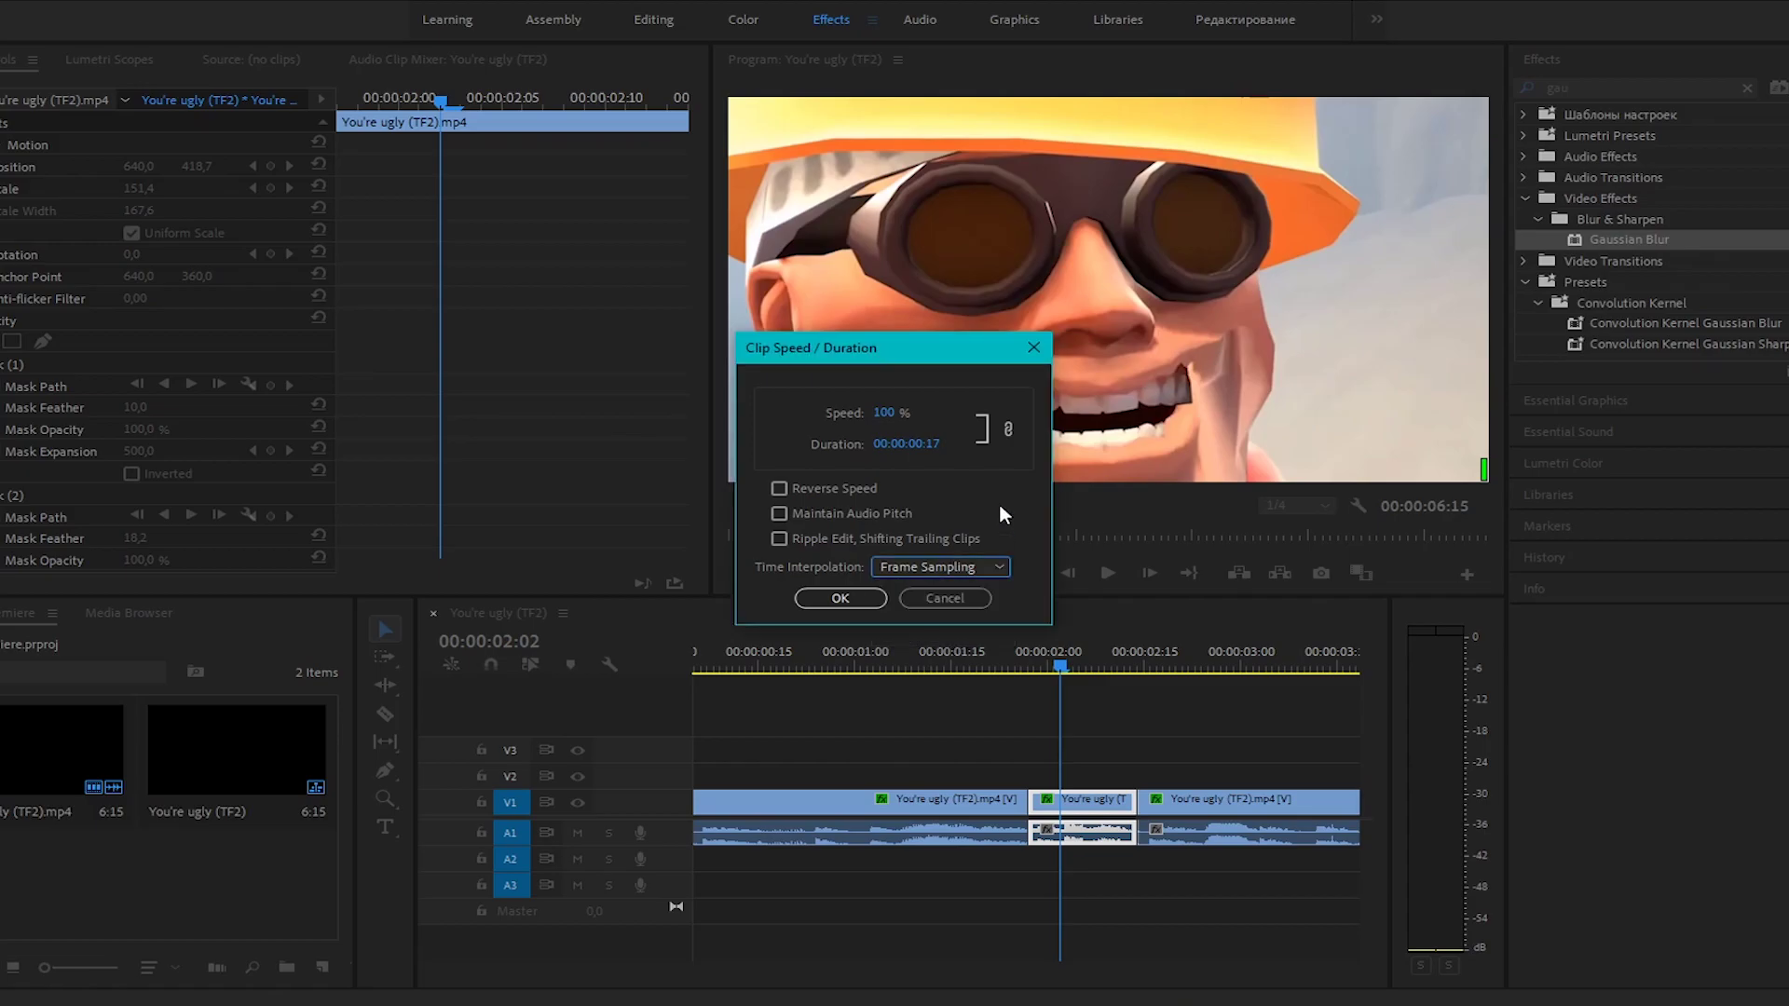
{"action": "left_click", "coordinate": [945, 596]}
{"action": "left_click_drag", "start_coordinate": [522, 965], "coordinate": [634, 967]}
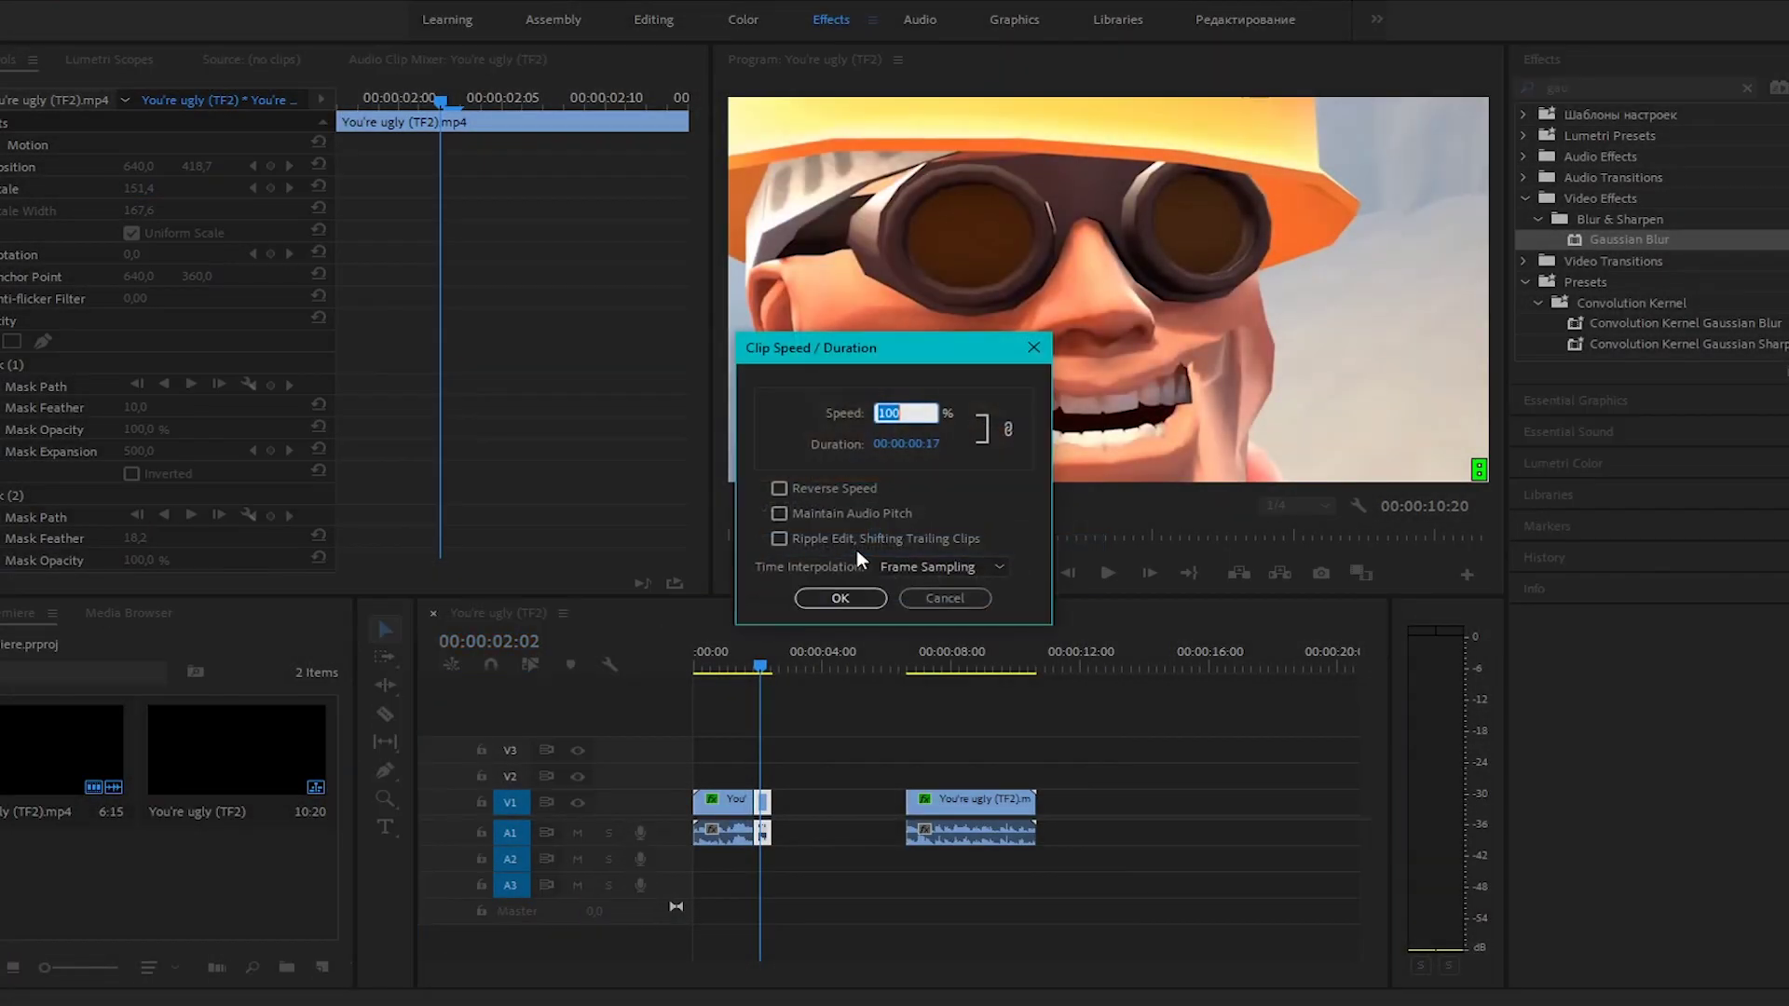
Try speeds of 300% and then 50% on the middle clip
{"action": "key", "text": "BackSpace"}
{"action": "type", "text": "300"}
{"action": "key", "text": "Return"}
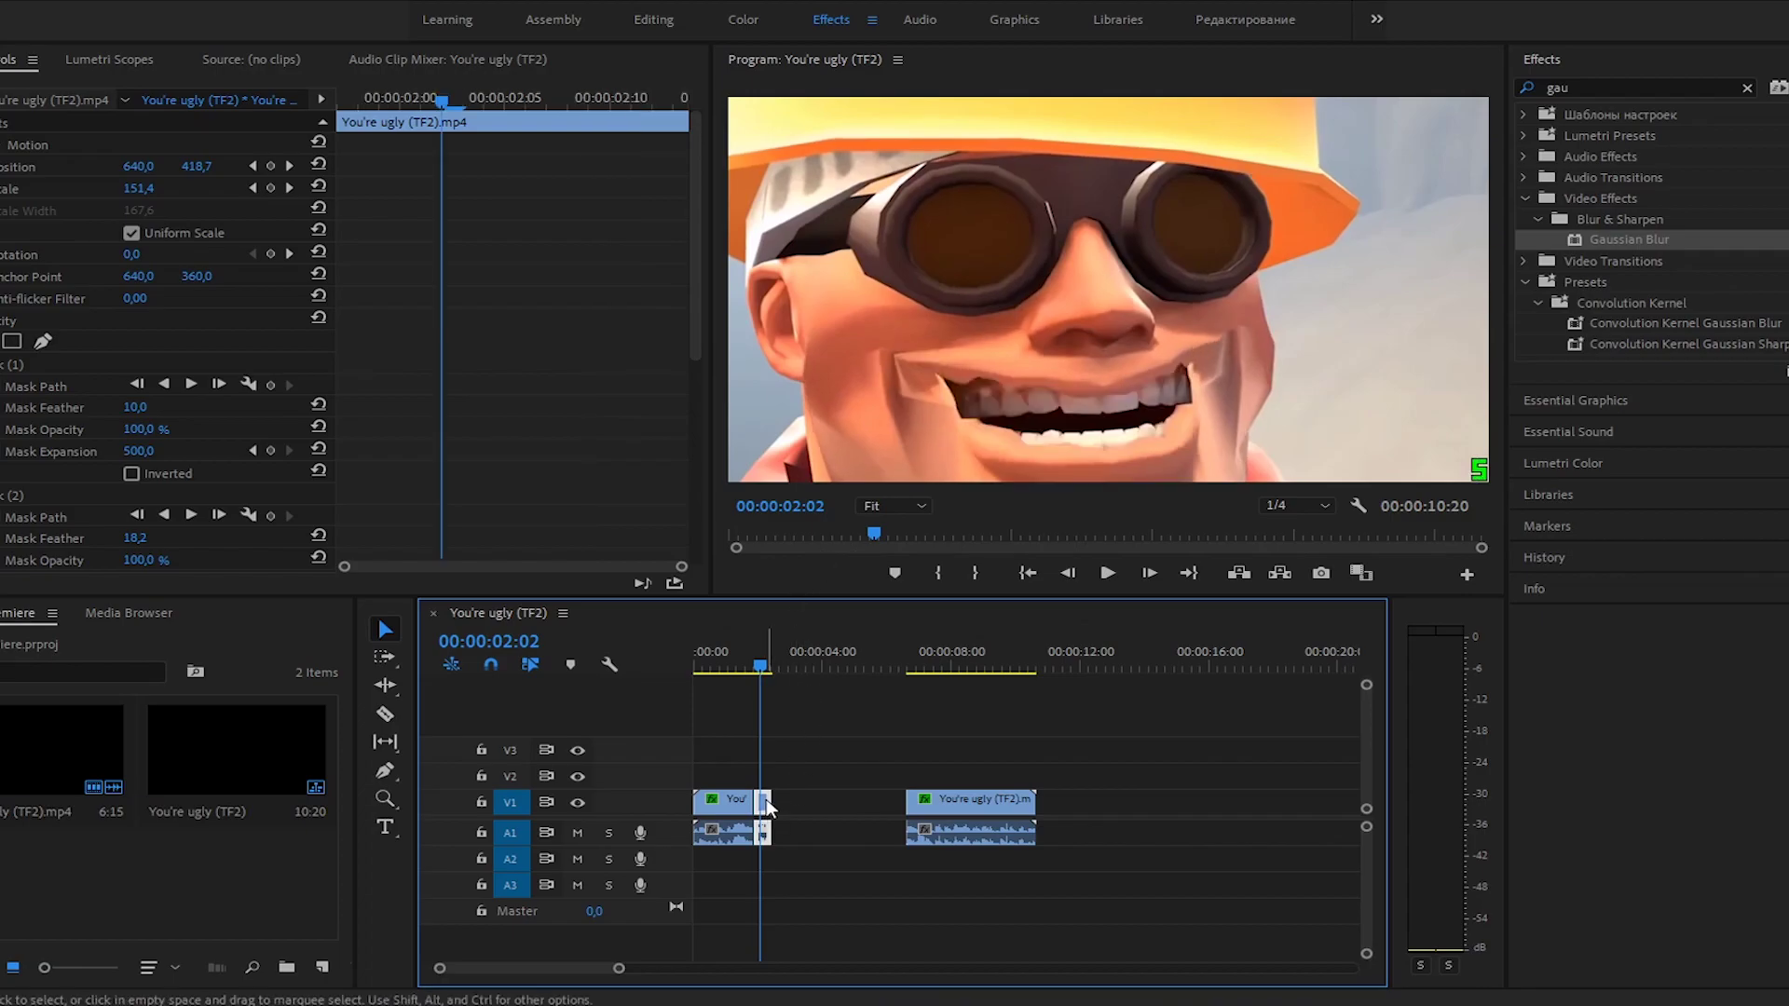
{"action": "right_click", "coordinate": [764, 803]}
{"action": "left_click", "coordinate": [851, 545]}
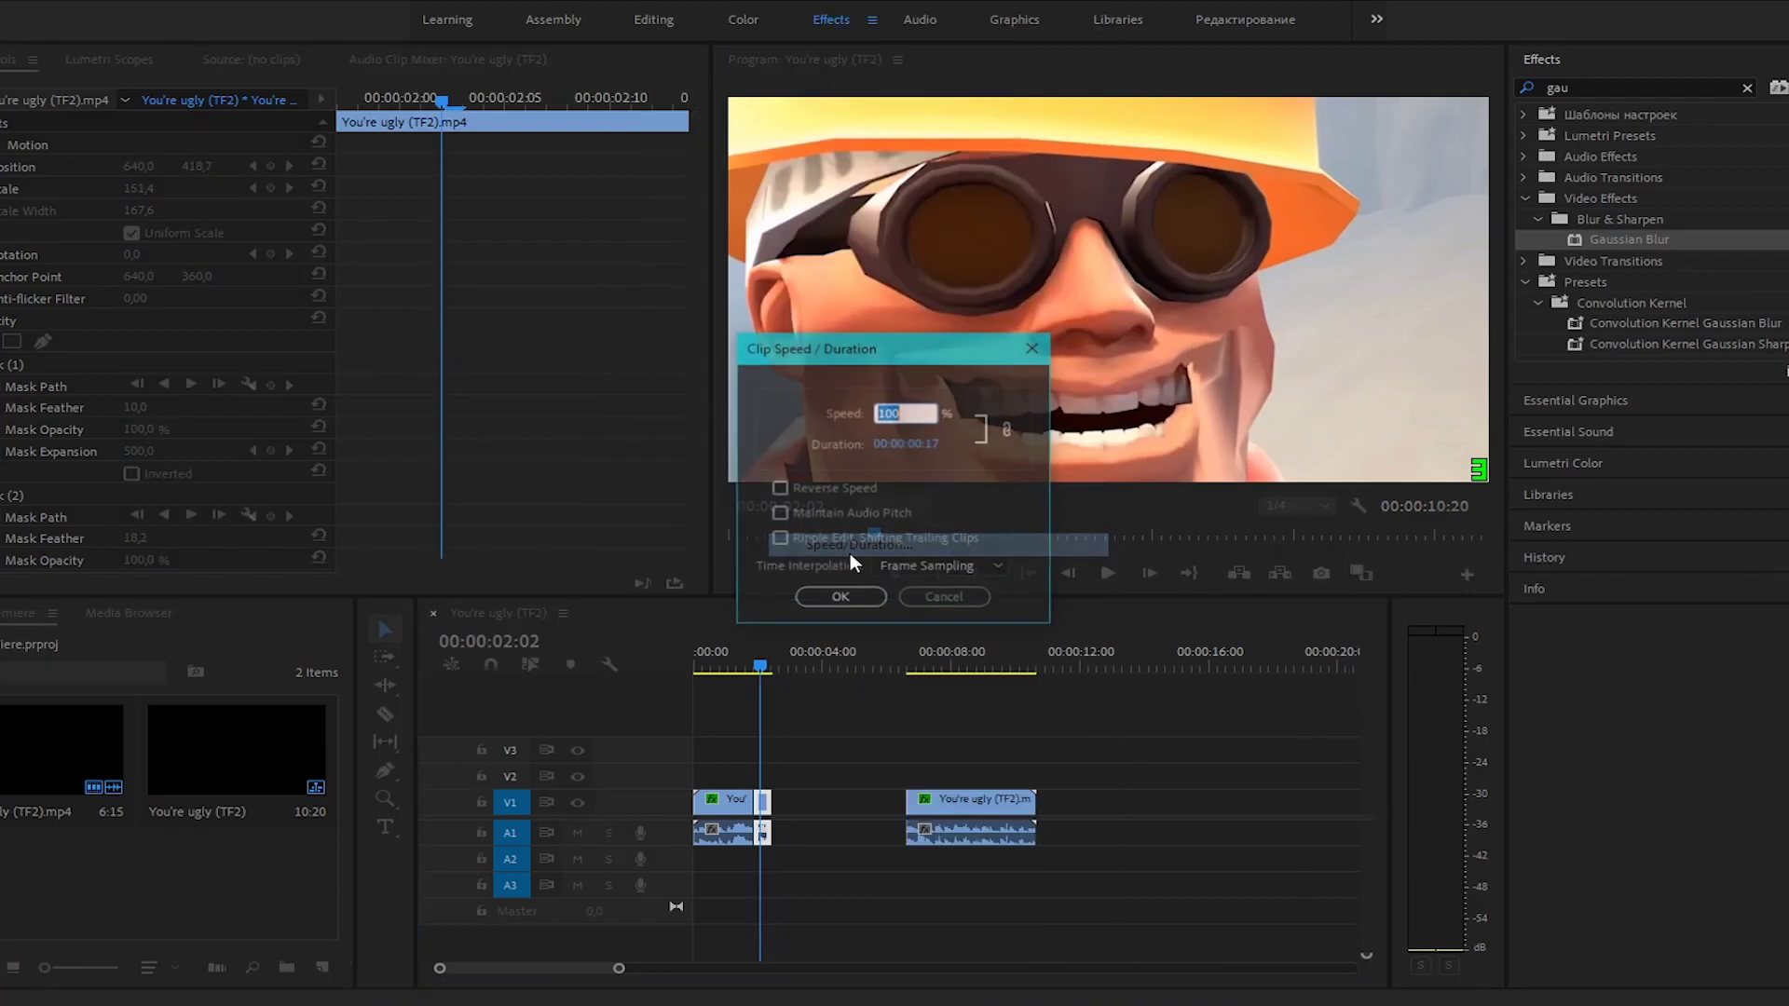
{"action": "type", "text": "50"}
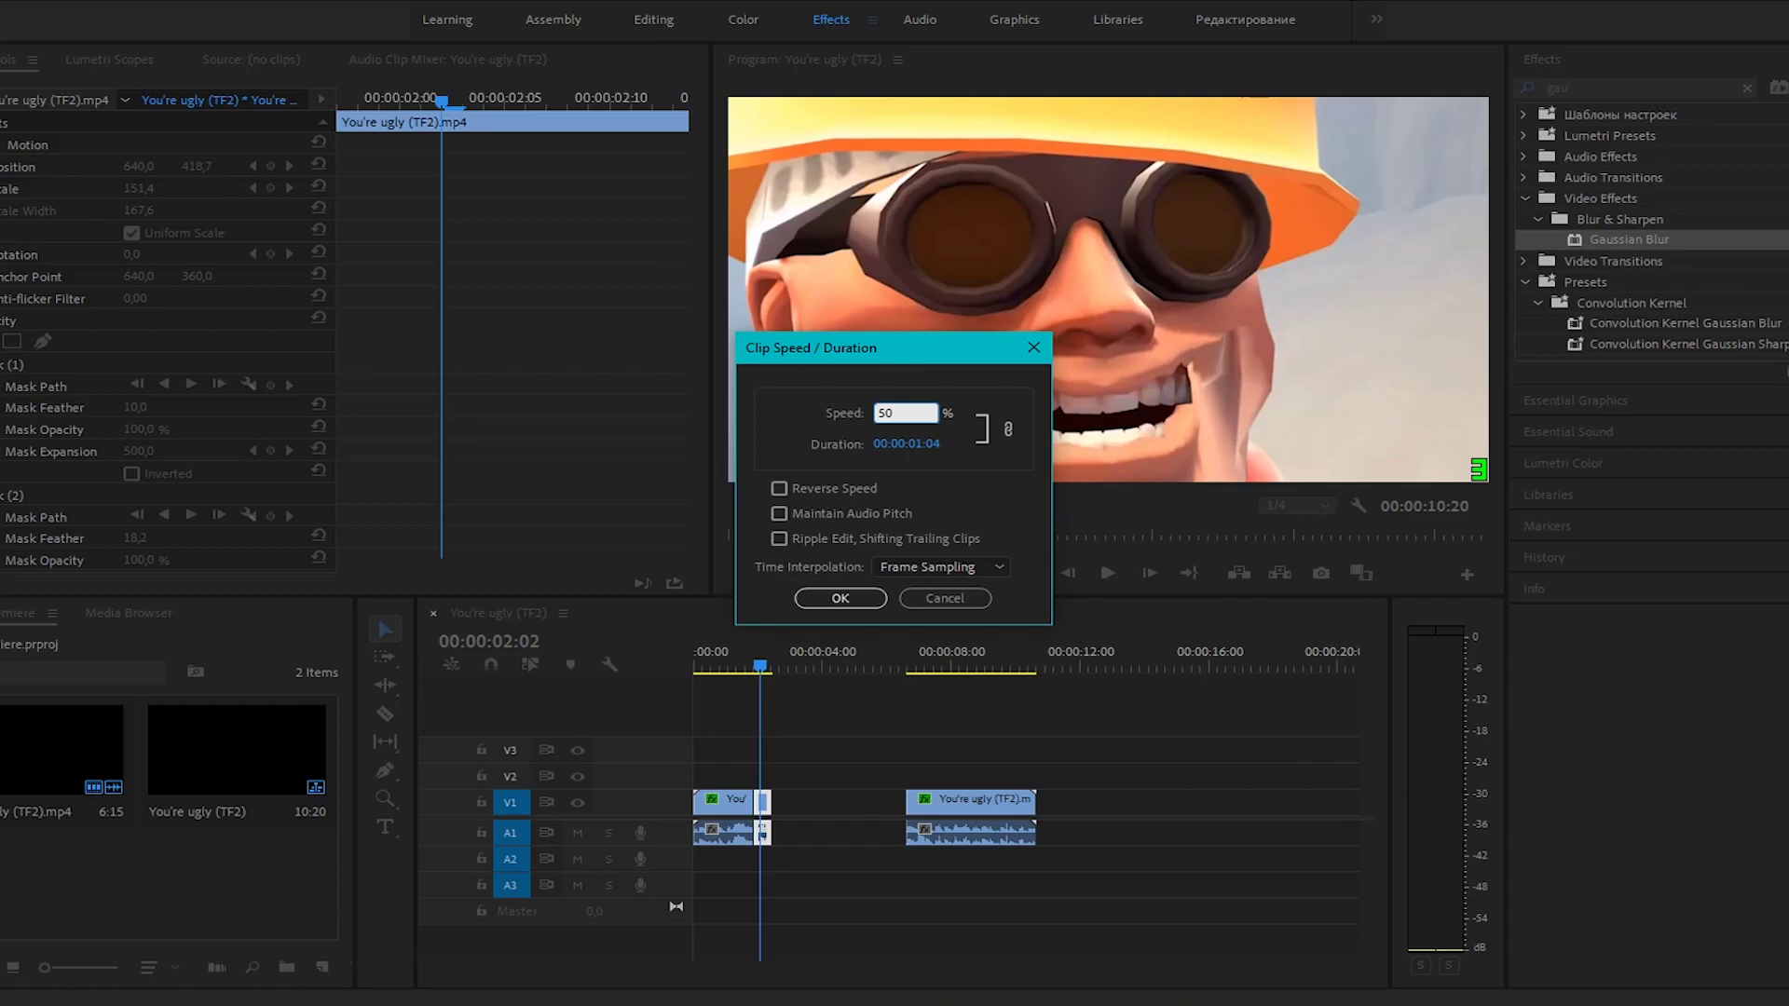
{"action": "key", "text": "Return"}
Preview the slowed section from around 1:21
{"action": "left_click_drag", "start_coordinate": [622, 972], "coordinate": [503, 969]}
{"action": "left_click", "coordinate": [964, 664]}
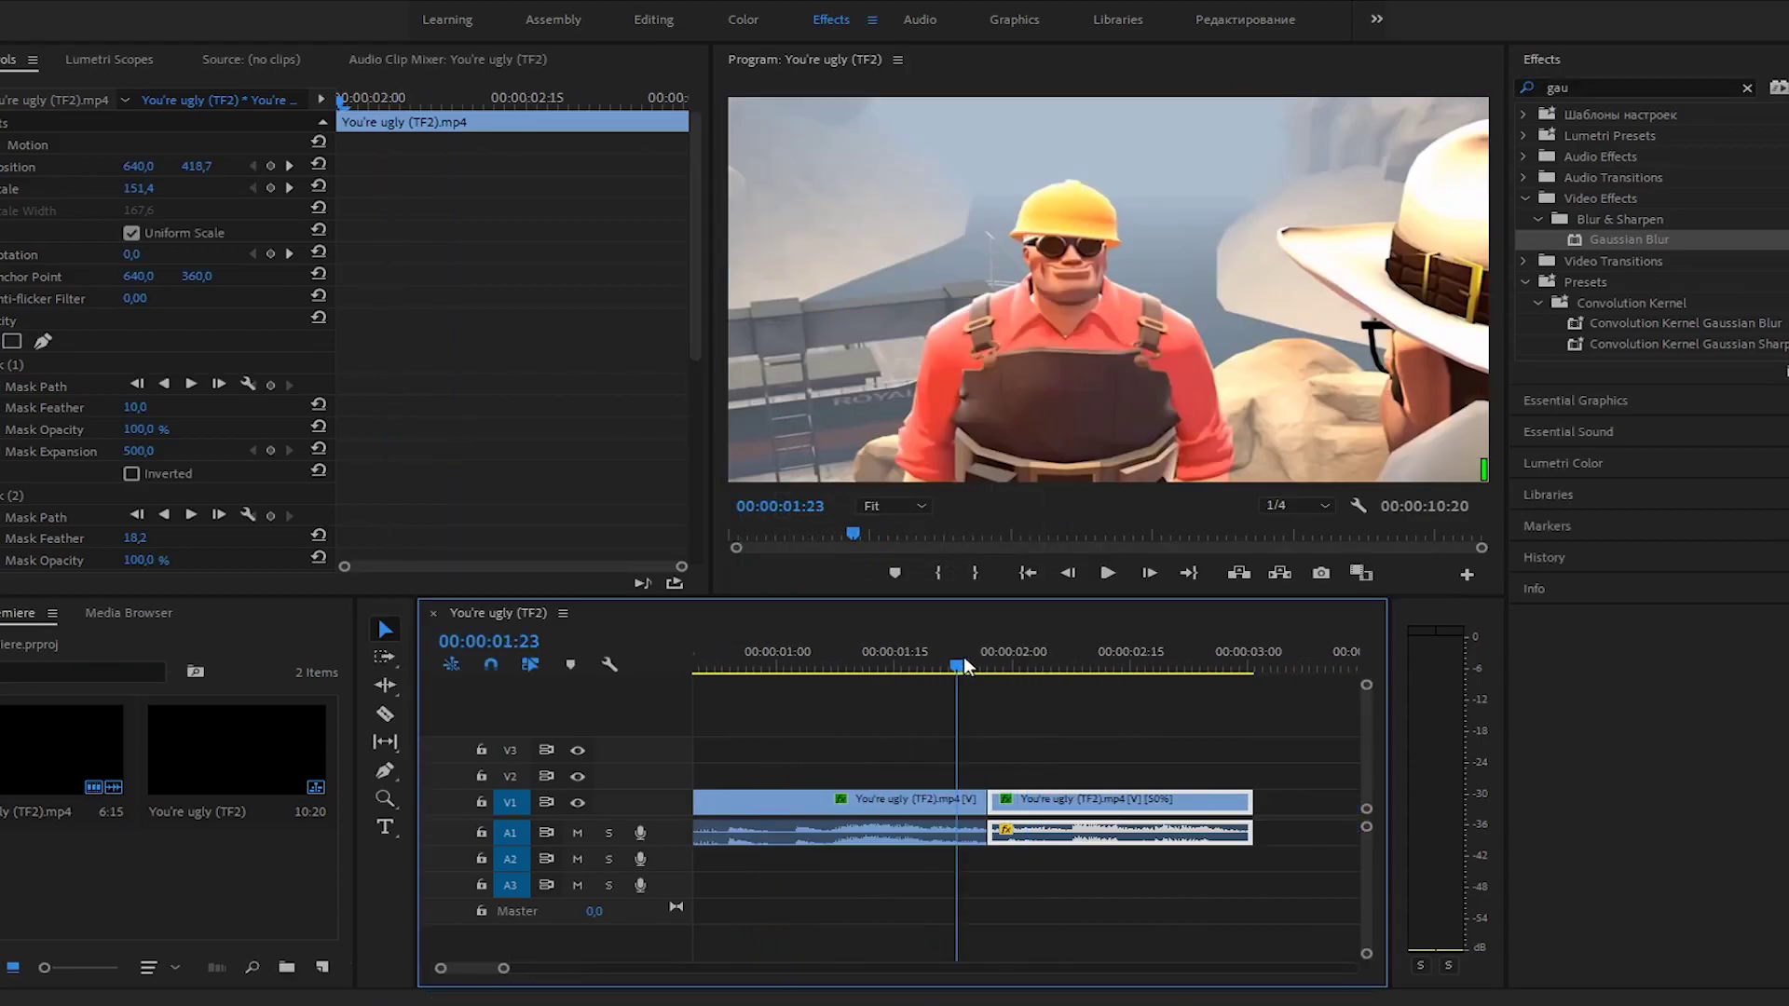
{"action": "key", "text": "space"}
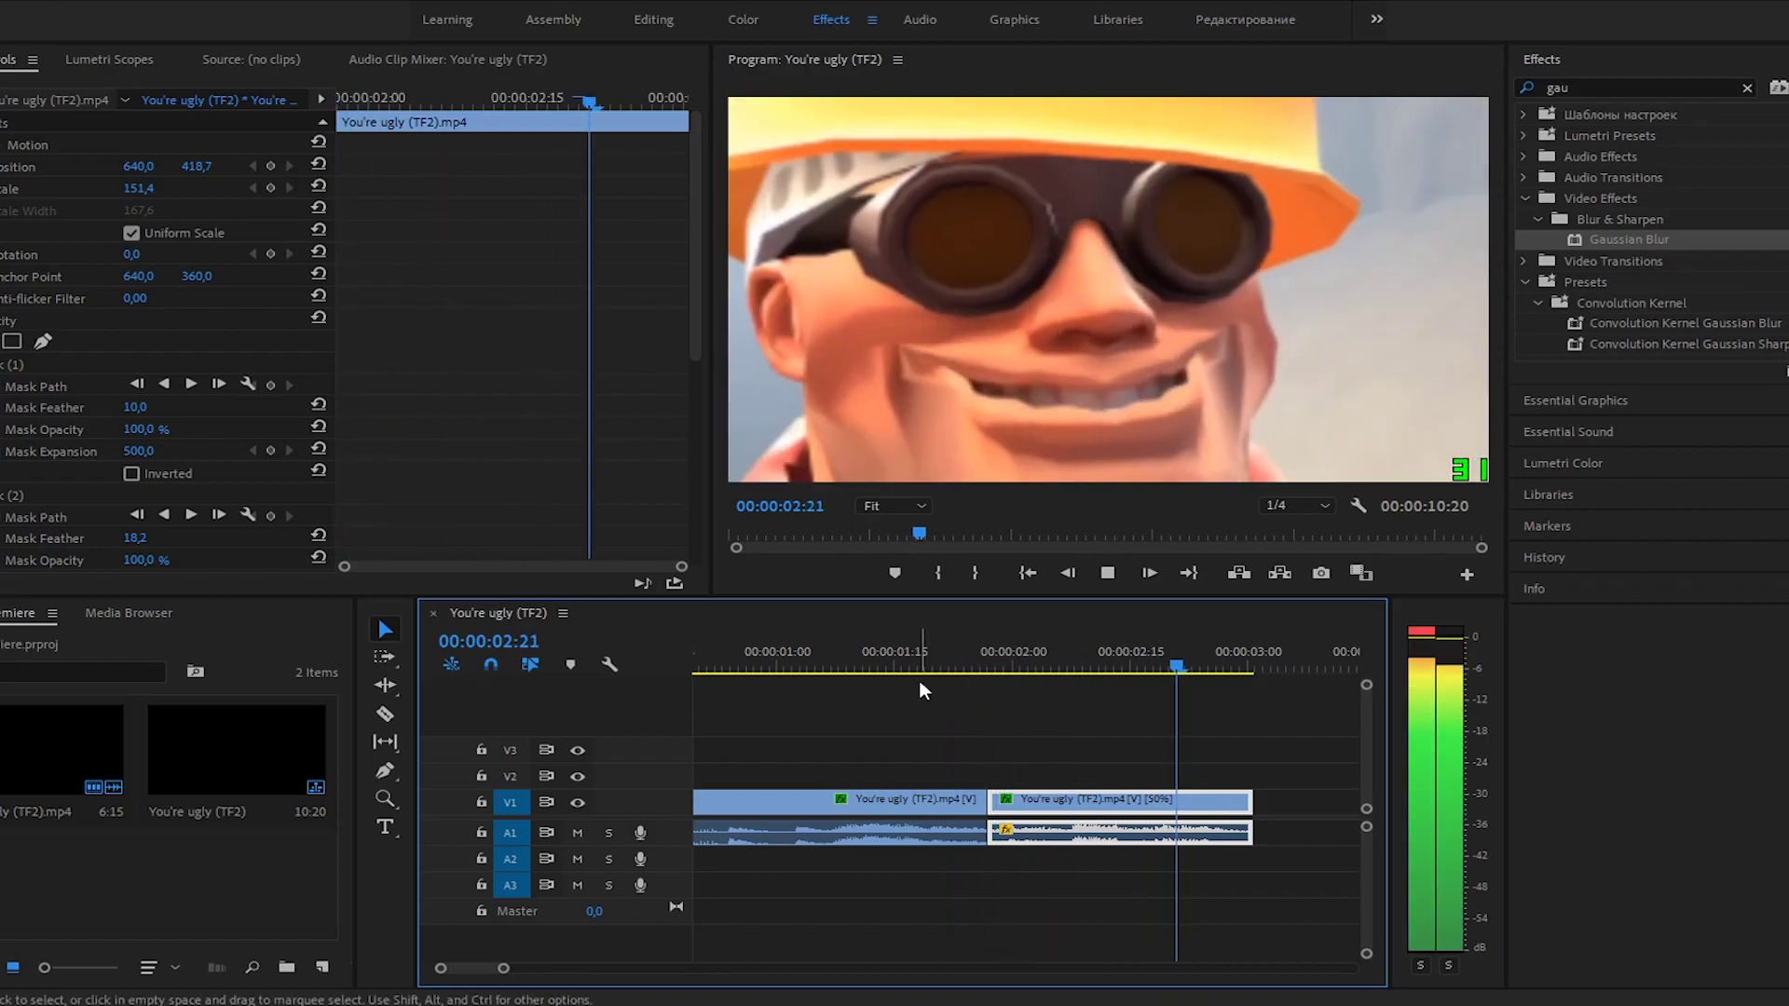
{"action": "left_click", "coordinate": [955, 665]}
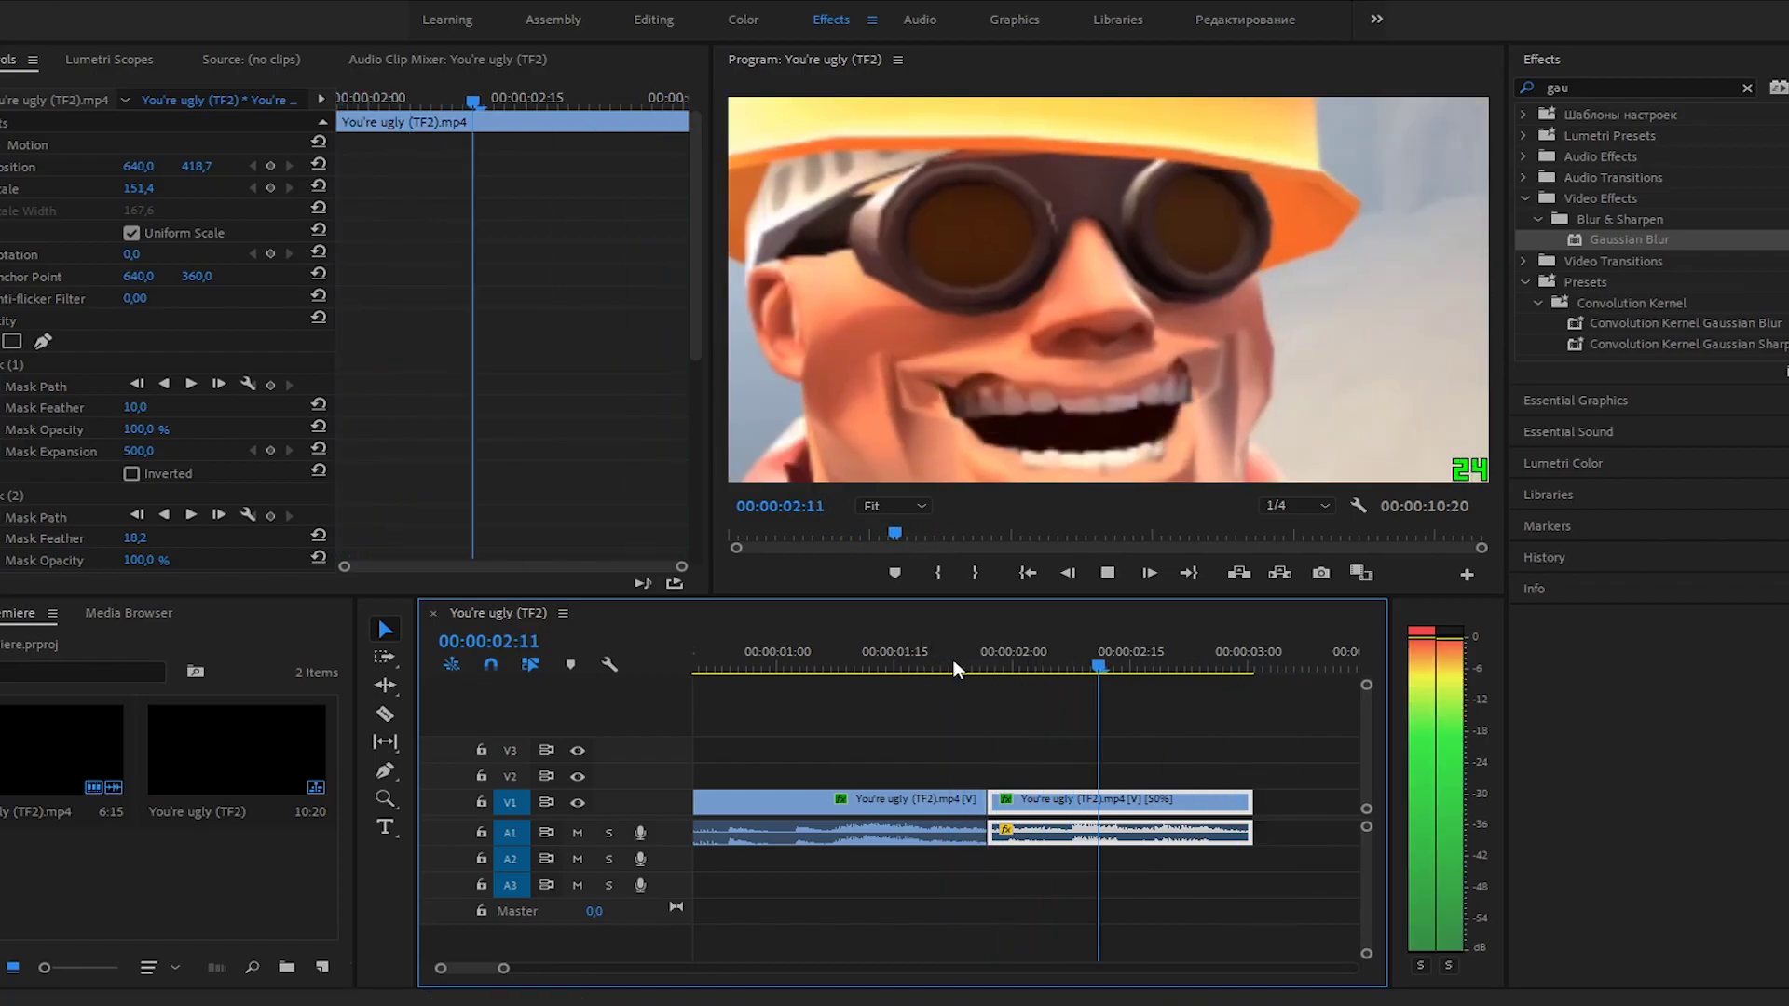
{"action": "left_click", "coordinate": [946, 665]}
{"action": "left_click_drag", "start_coordinate": [949, 664], "coordinate": [1004, 666]}
{"action": "key", "text": "space"}
{"action": "key", "text": "space"}
{"action": "key", "text": "minus"}
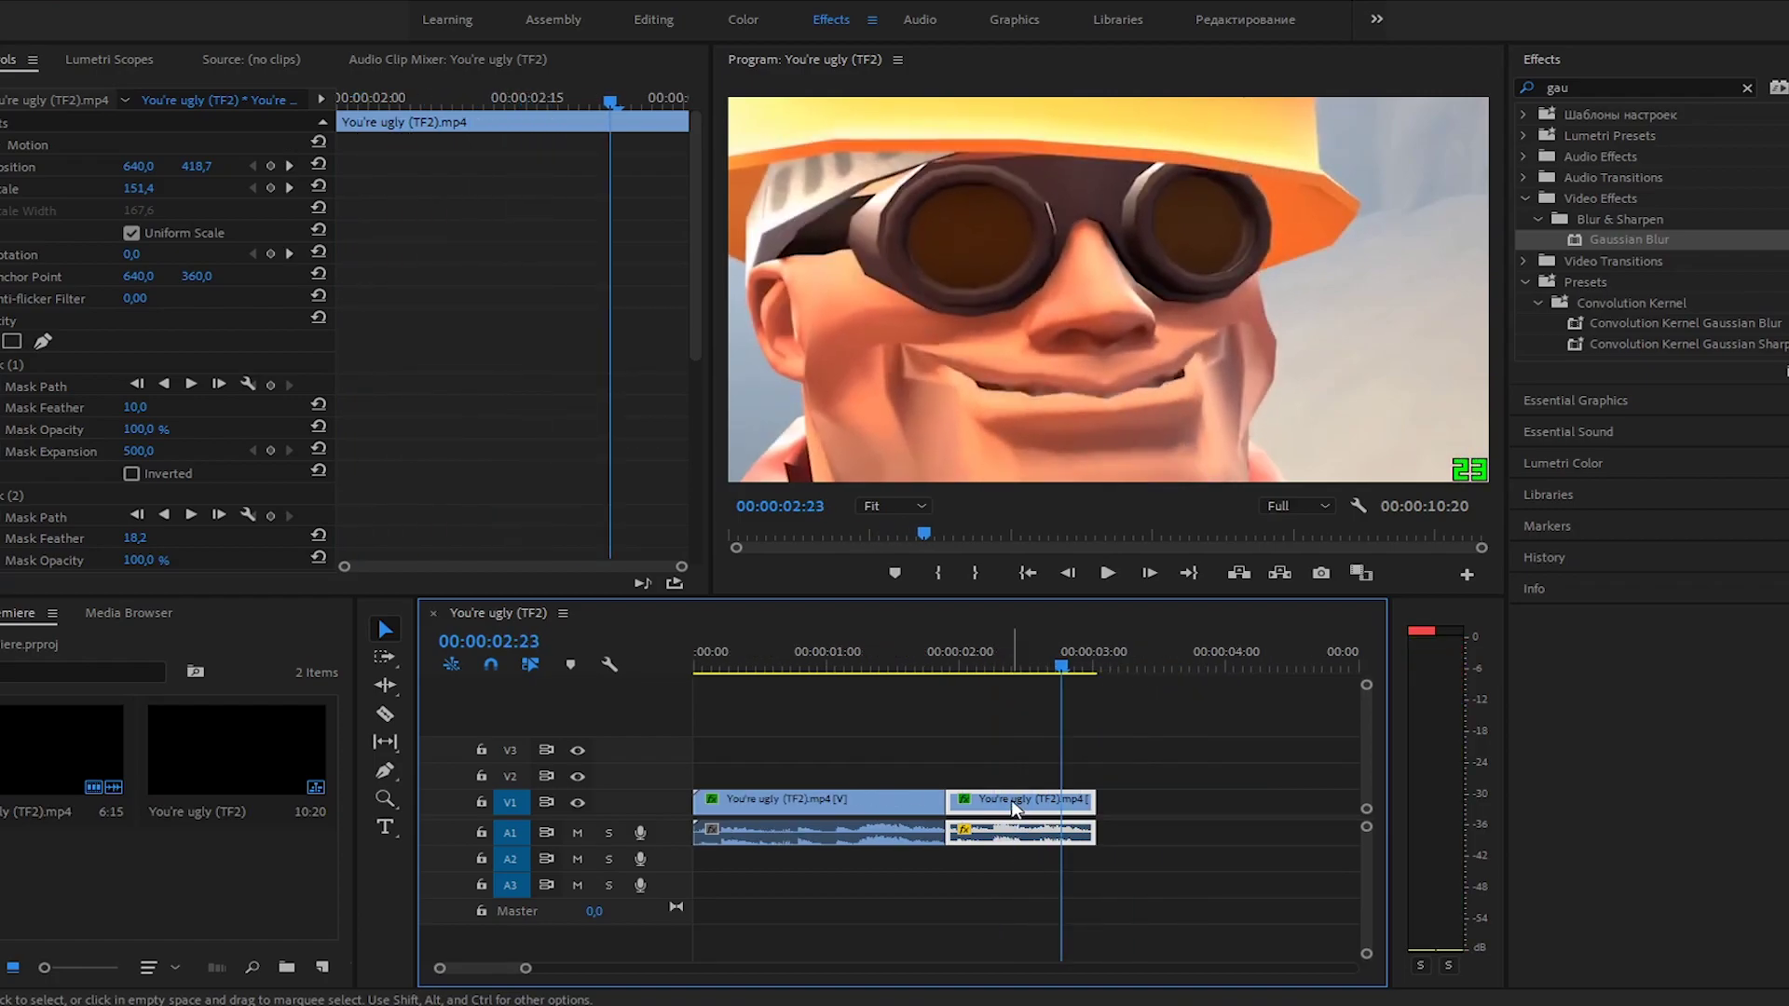
Set the middle clip's speed to 25%
{"action": "right_click", "coordinate": [1012, 804]}
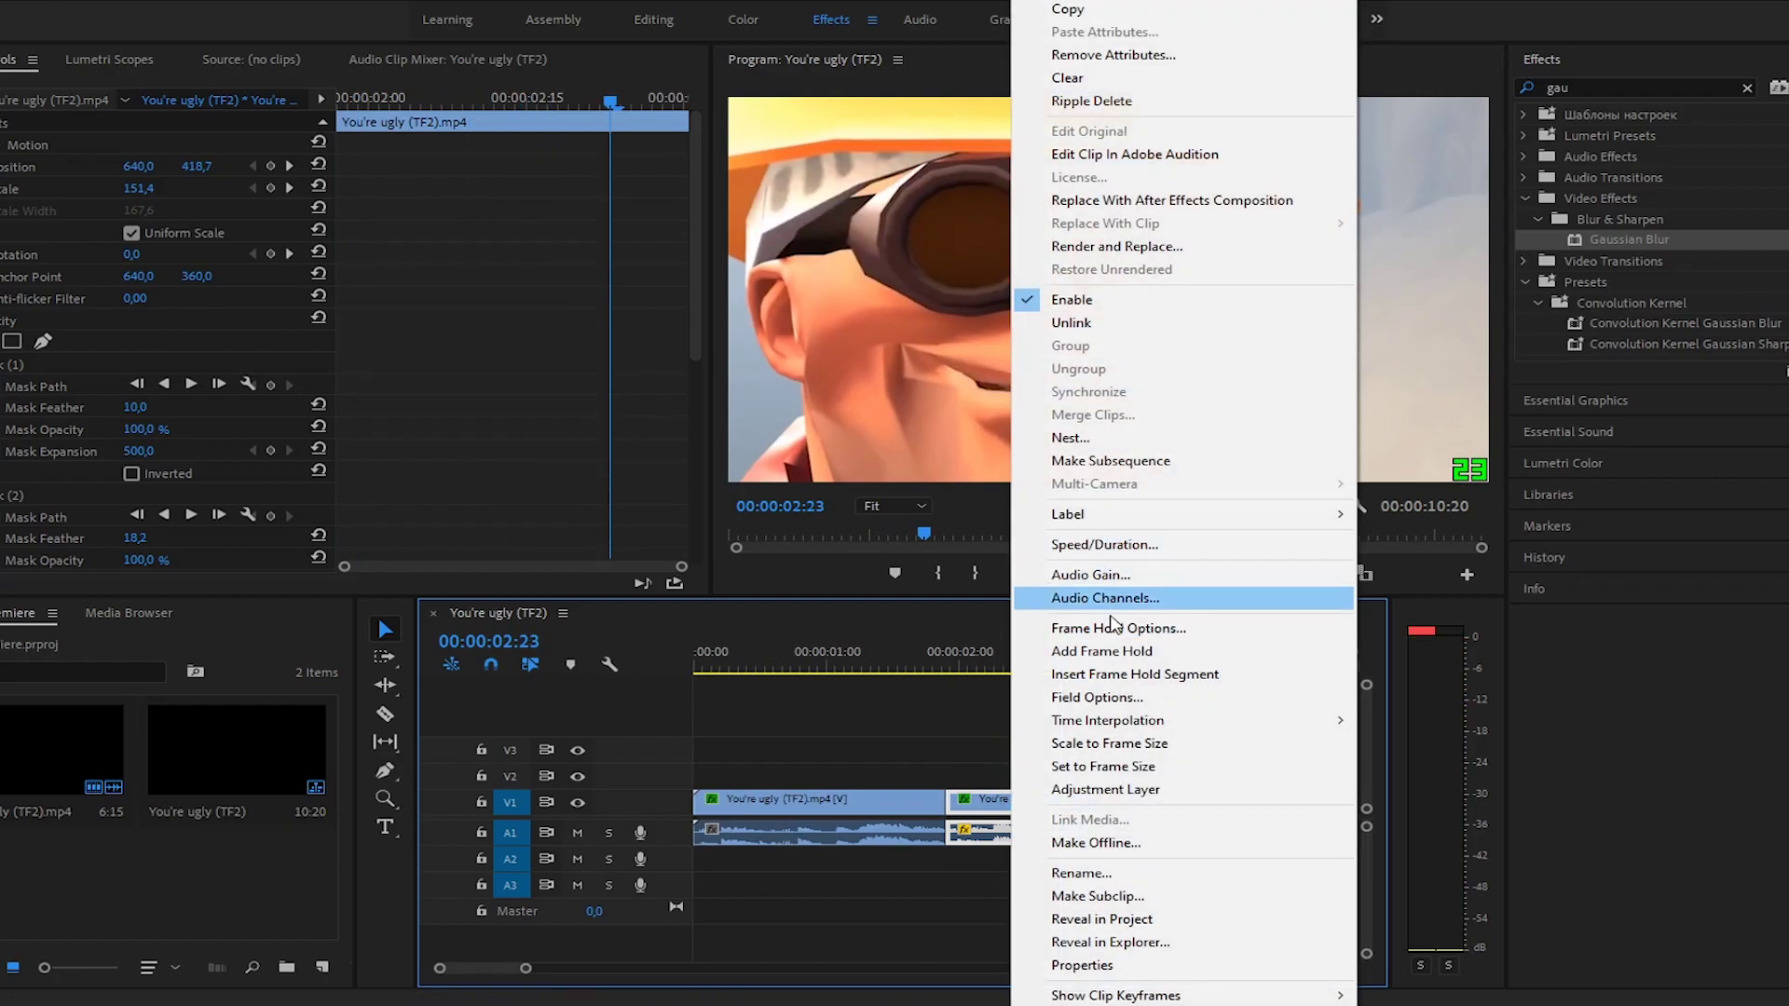
{"action": "left_click", "coordinate": [1103, 548]}
{"action": "type", "text": "25"}
{"action": "key", "text": "Return"}
{"action": "left_click", "coordinate": [915, 663]}
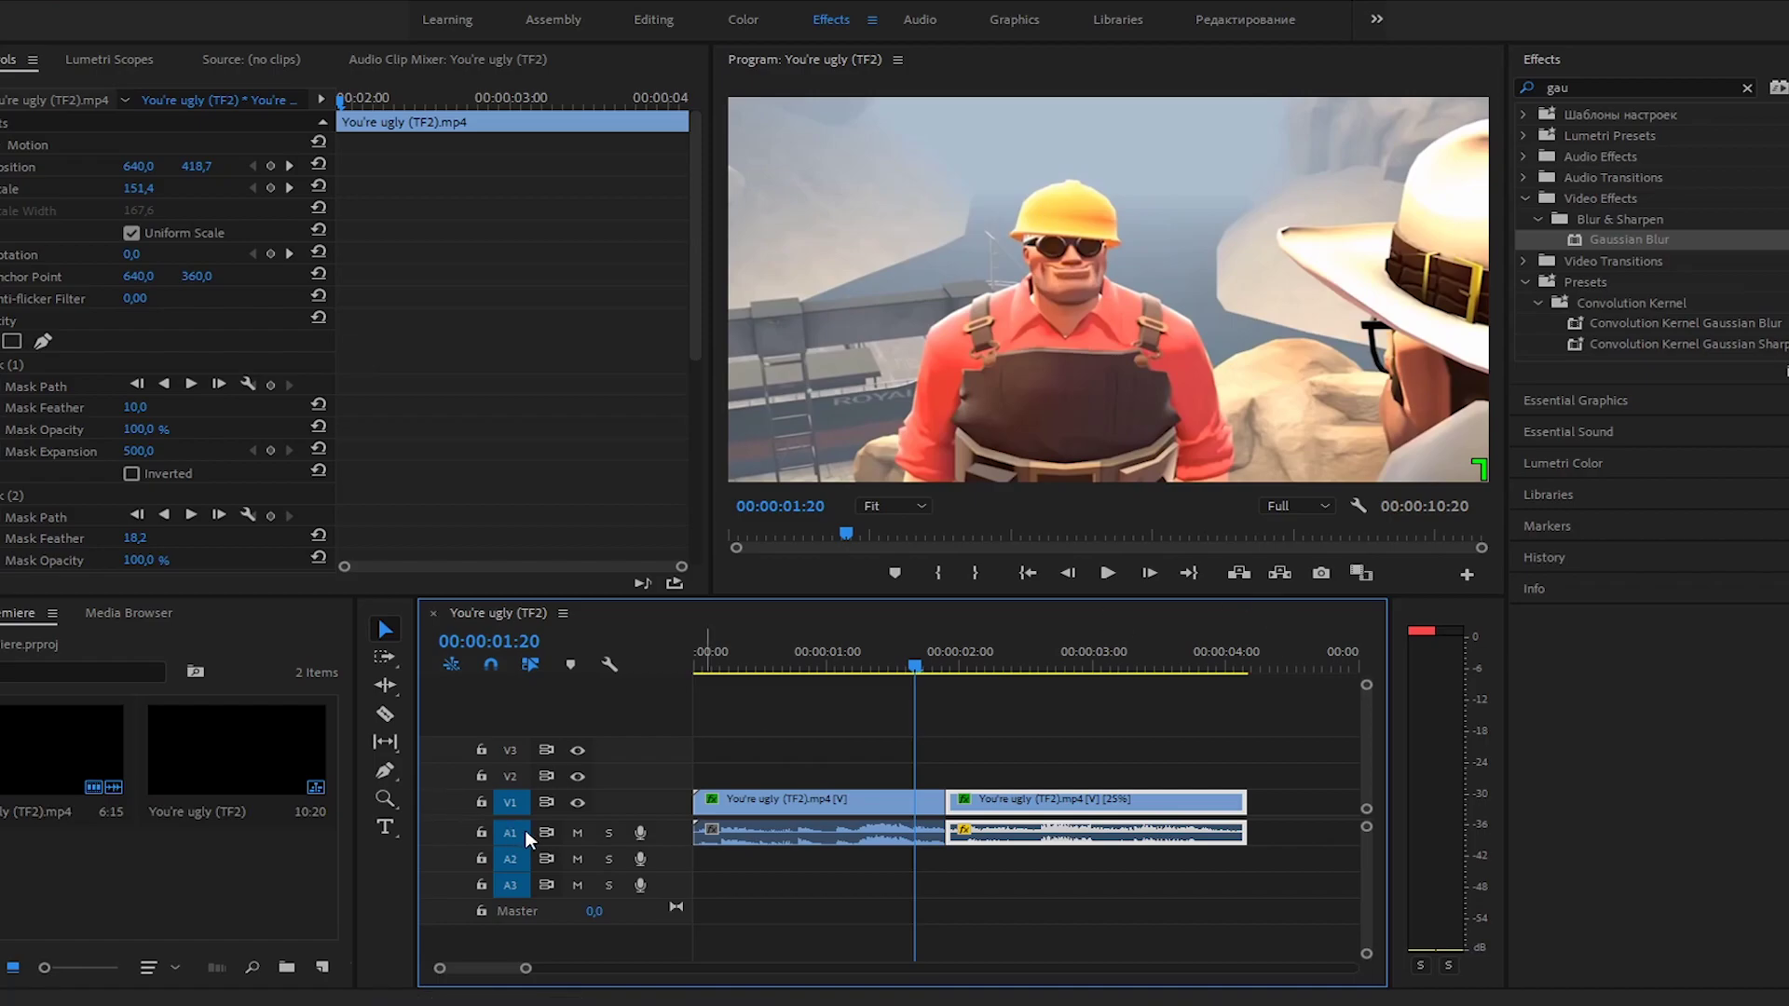
Mute audio track A1 and play back the slowed edit from 1:28
{"action": "left_click", "coordinate": [578, 833]}
{"action": "key", "text": "space"}
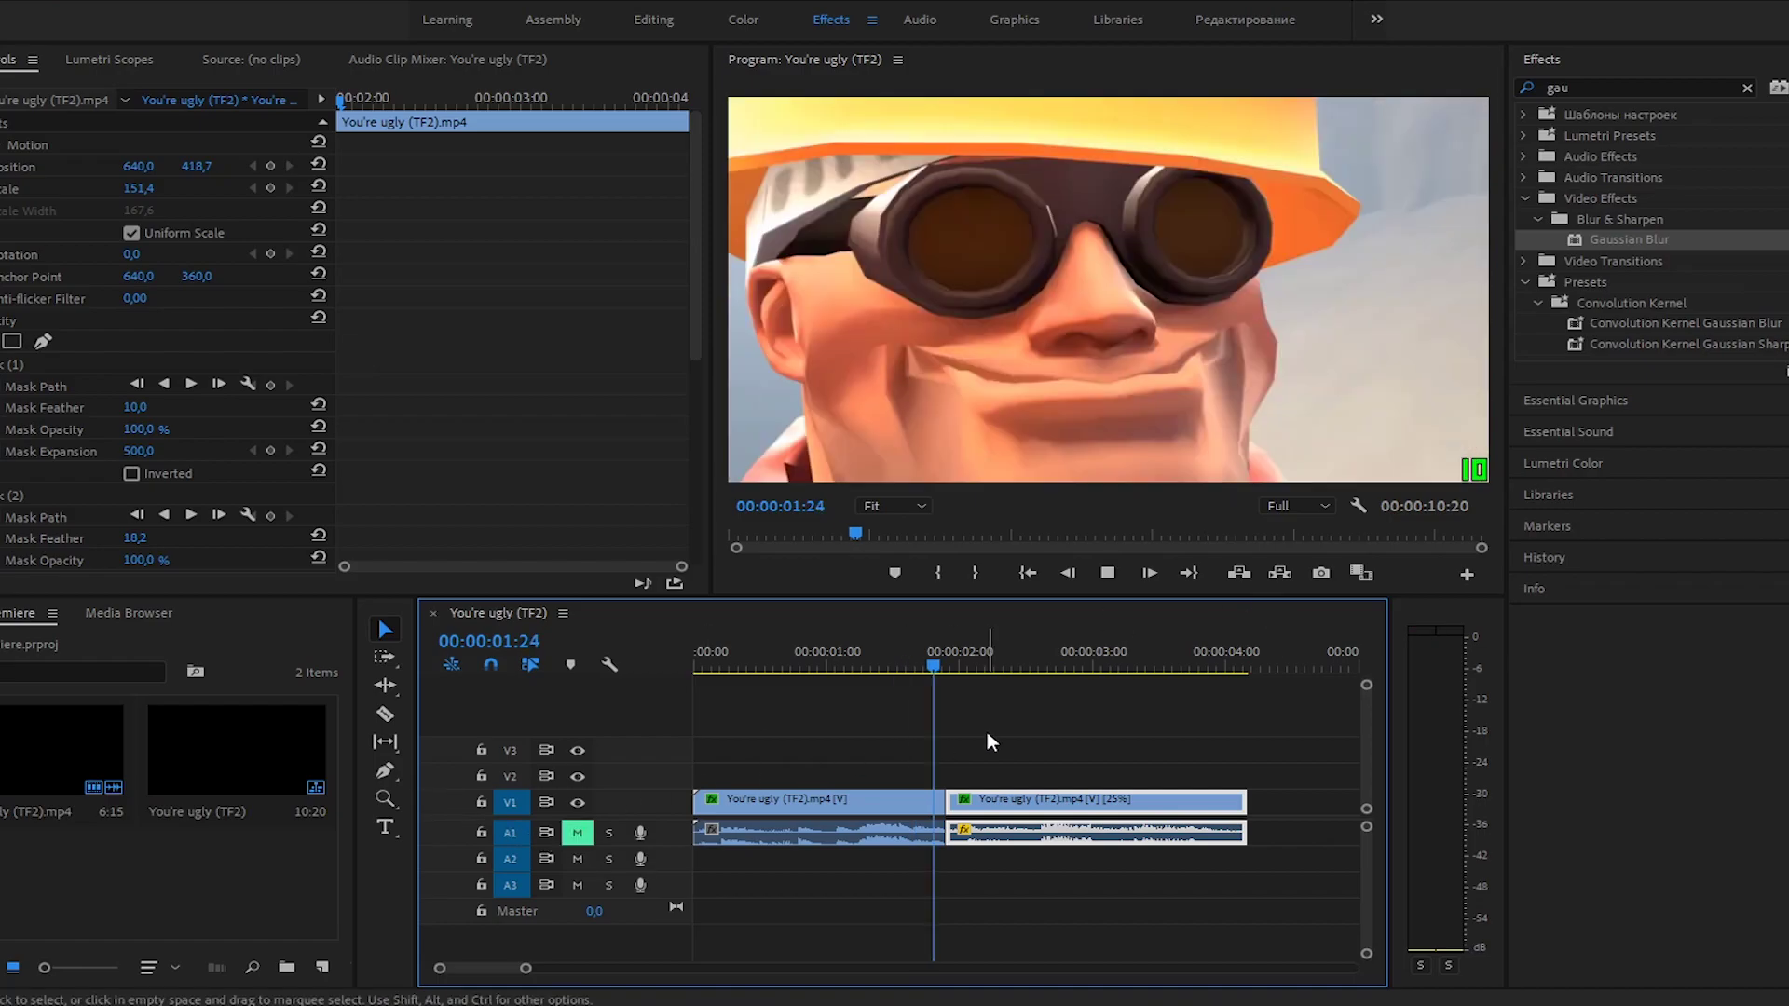
{"action": "key", "text": "space"}
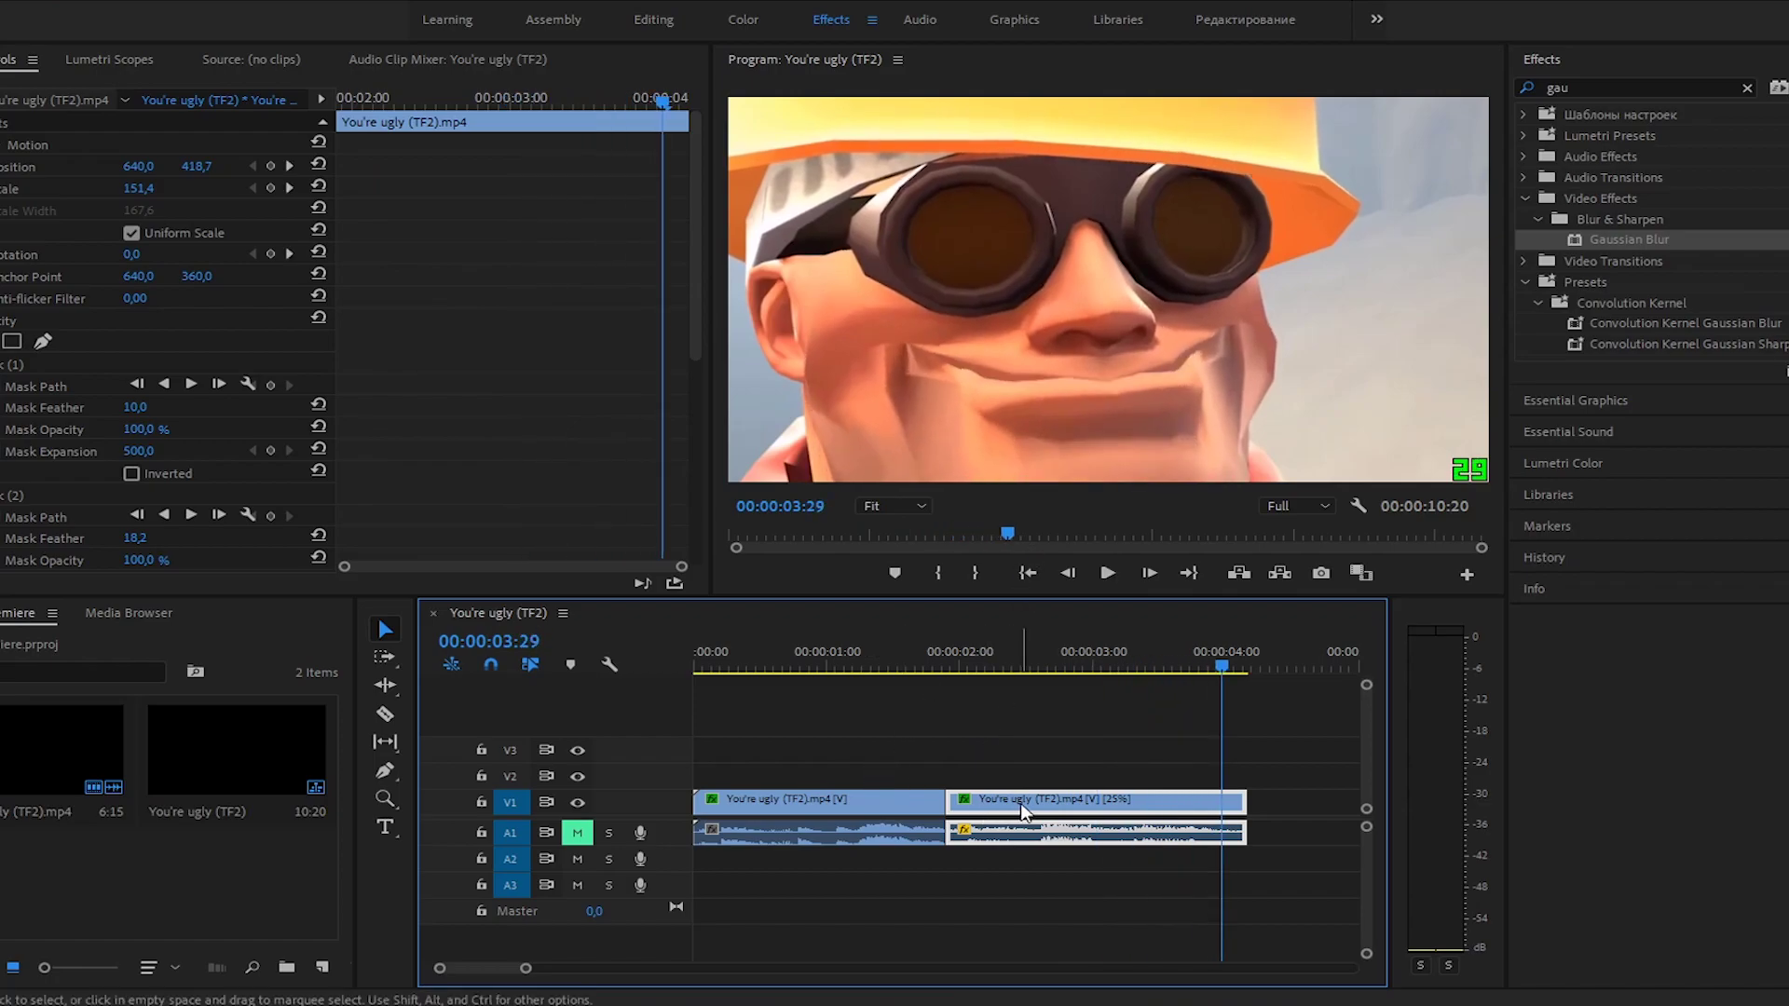
{"action": "right_click", "coordinate": [1023, 811]}
{"action": "left_click", "coordinate": [996, 756]}
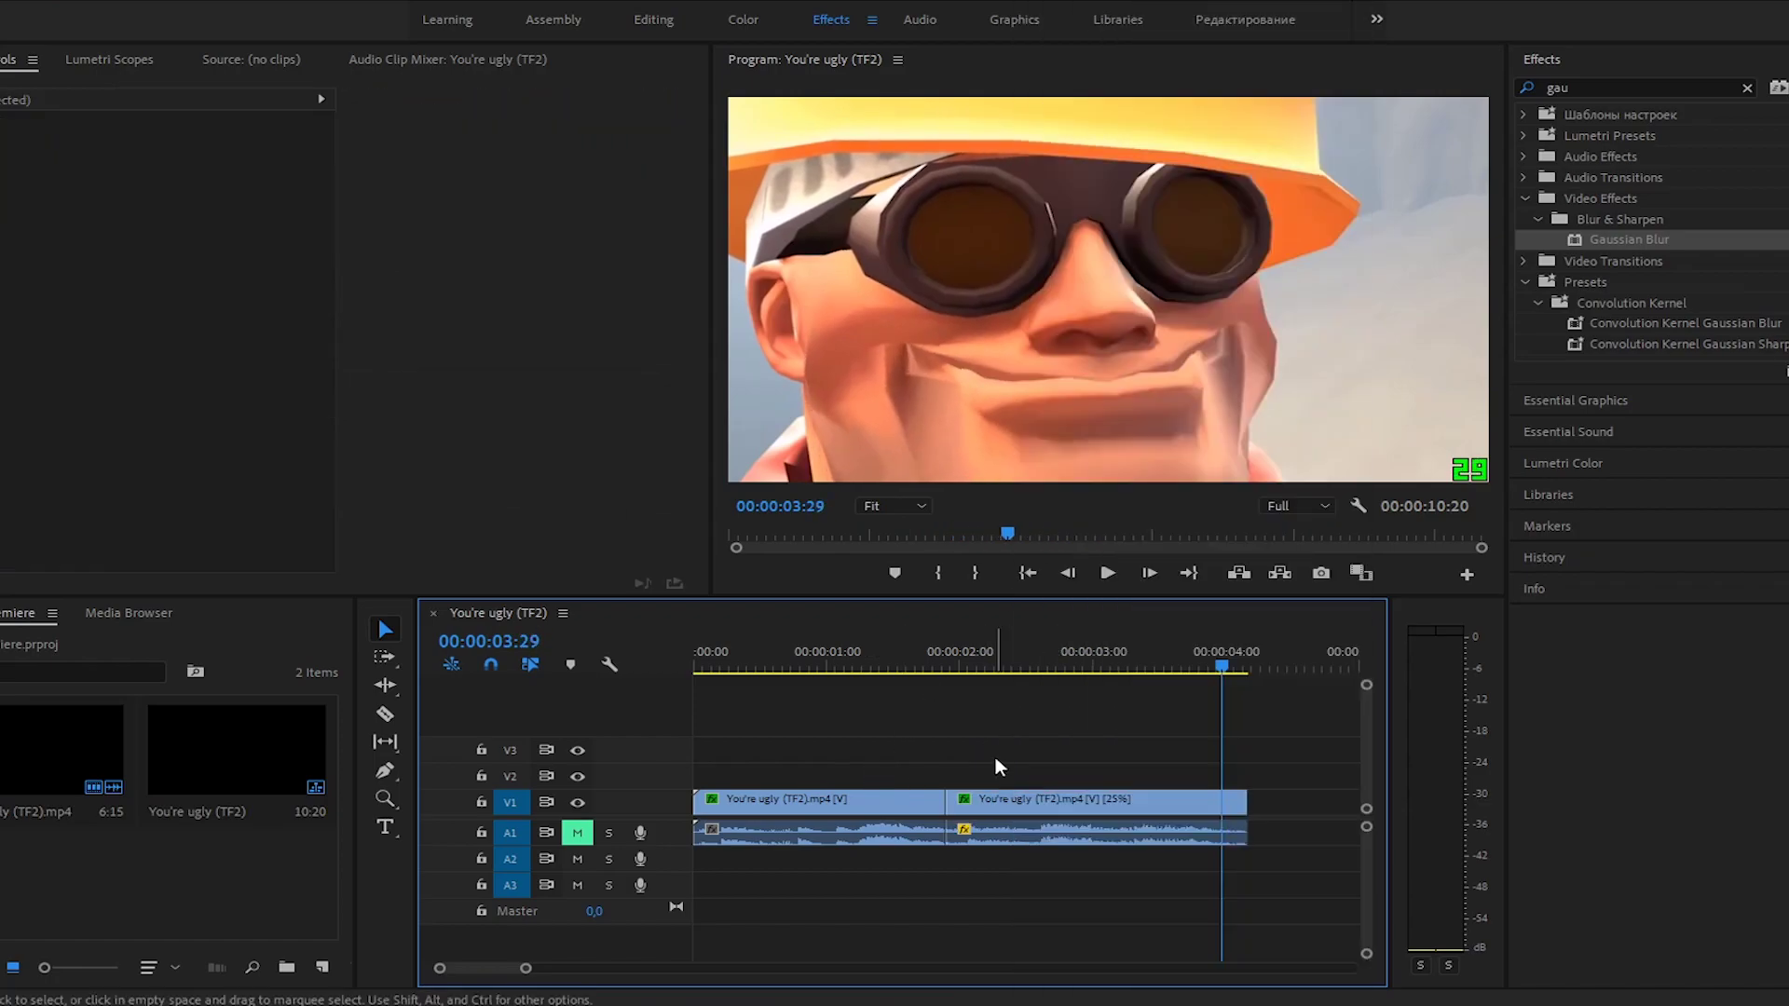
{"action": "left_click", "coordinate": [952, 664]}
{"action": "key", "text": "space"}
{"action": "key", "text": "space"}
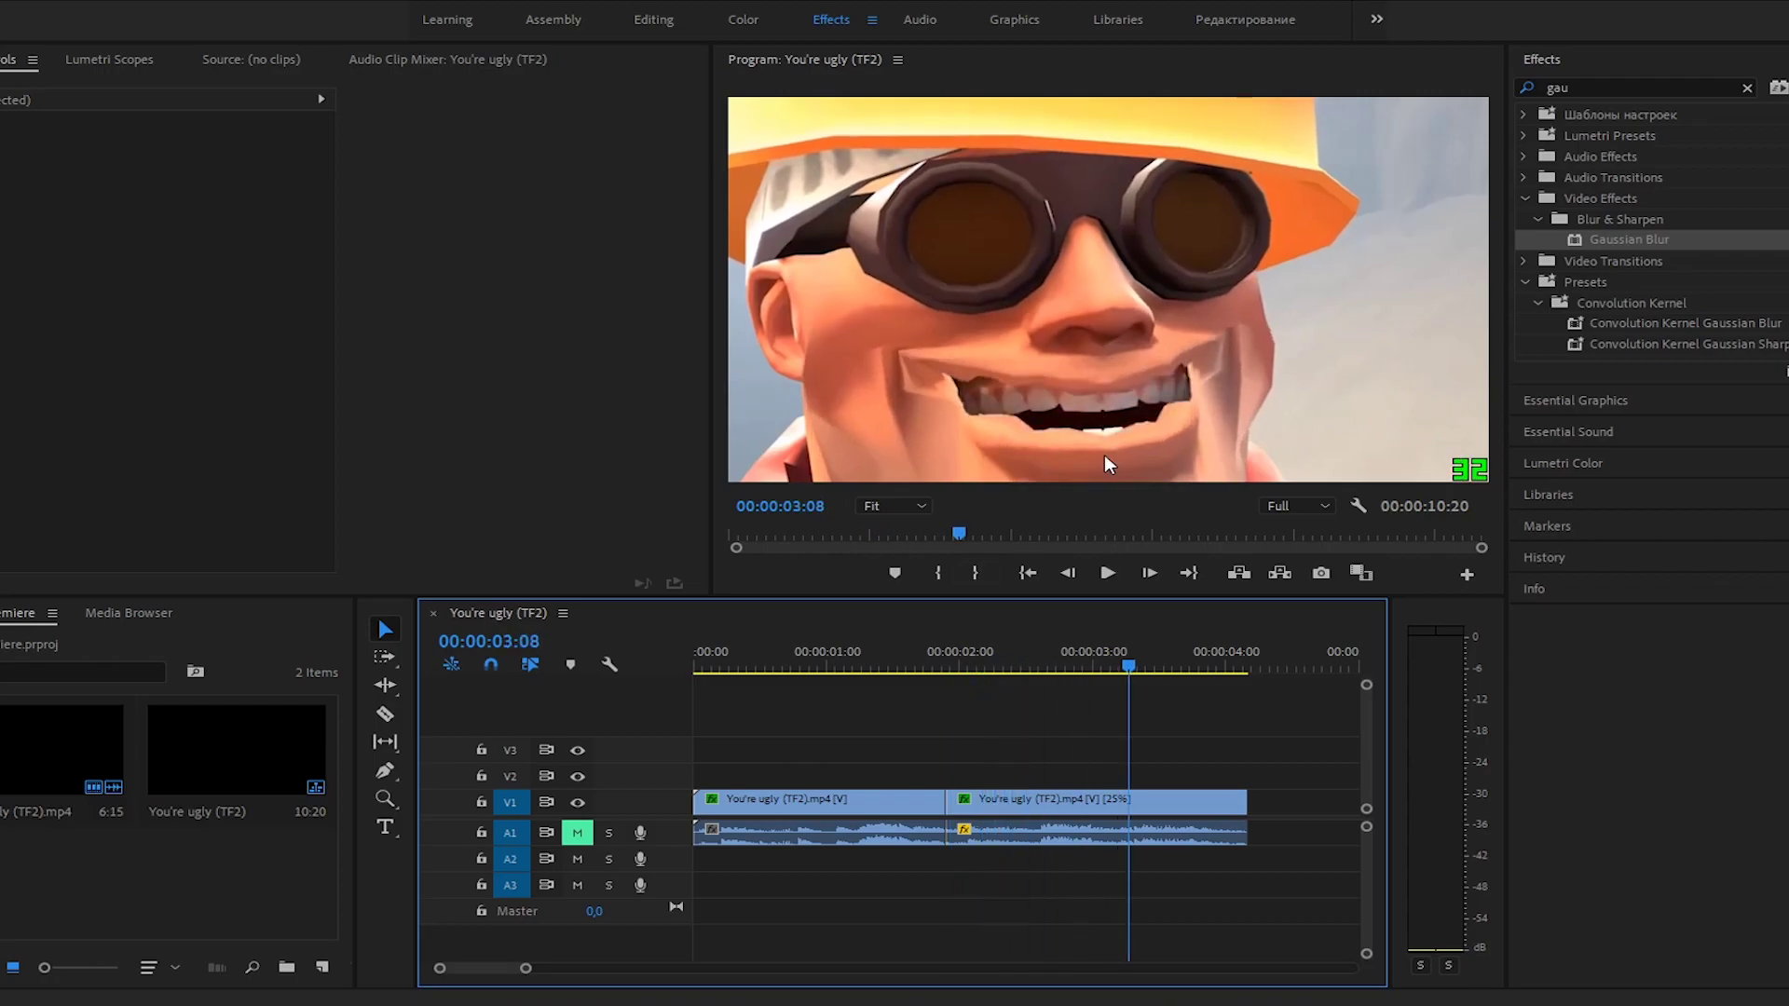
Check the second clip's Speed/Duration at 25% and cancel without changes
{"action": "left_click", "coordinate": [1132, 801]}
{"action": "right_click", "coordinate": [1132, 802]}
{"action": "left_click", "coordinate": [1196, 544]}
{"action": "key", "text": "Escape"}
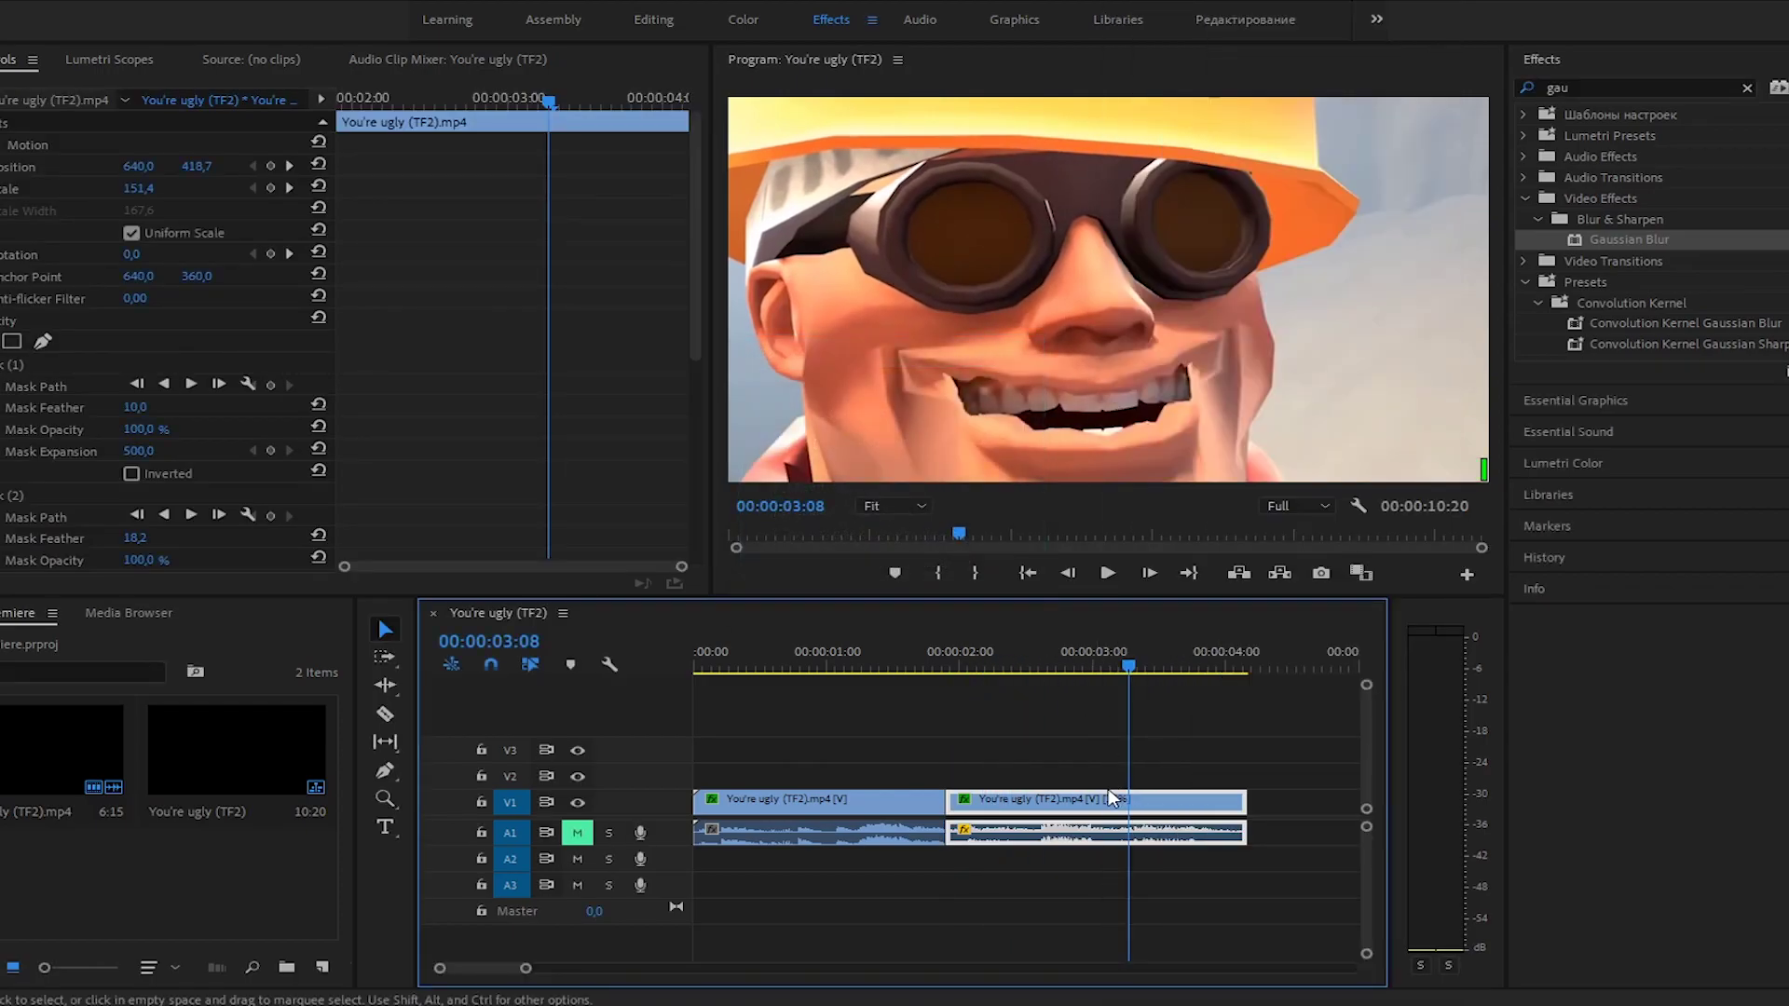
{"action": "right_click", "coordinate": [1107, 804]}
{"action": "left_click", "coordinate": [1204, 546]}
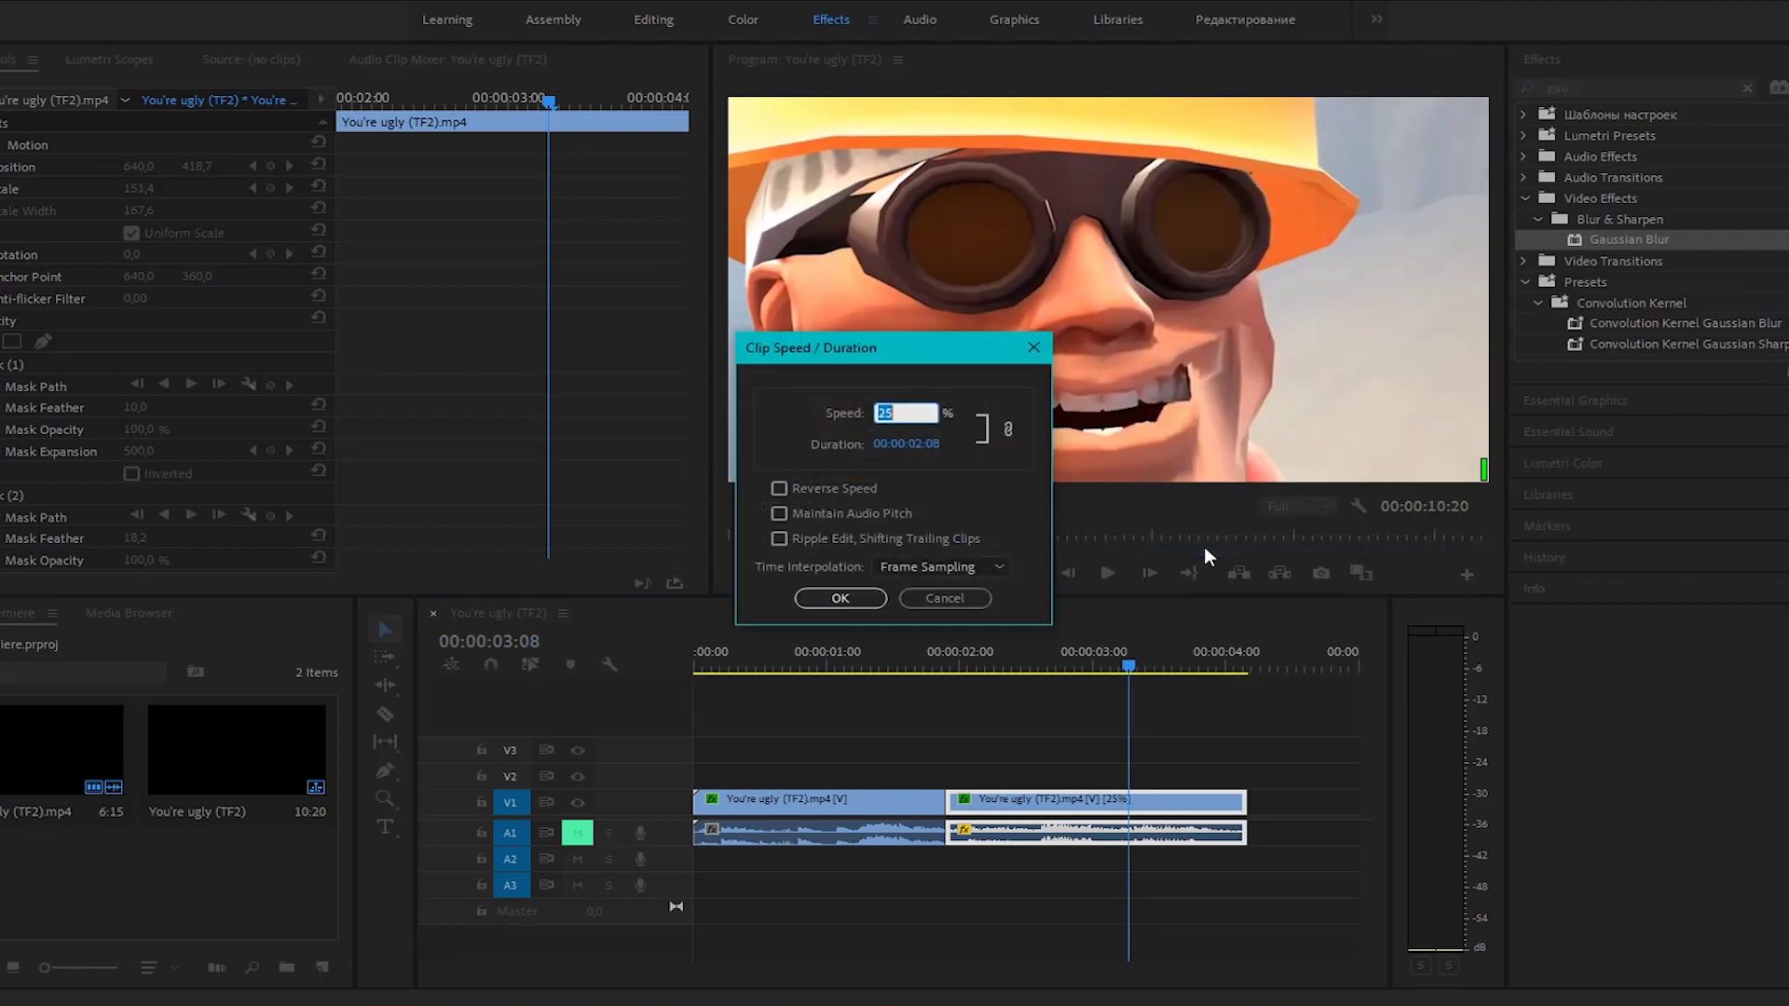
{"action": "left_click", "coordinate": [939, 599]}
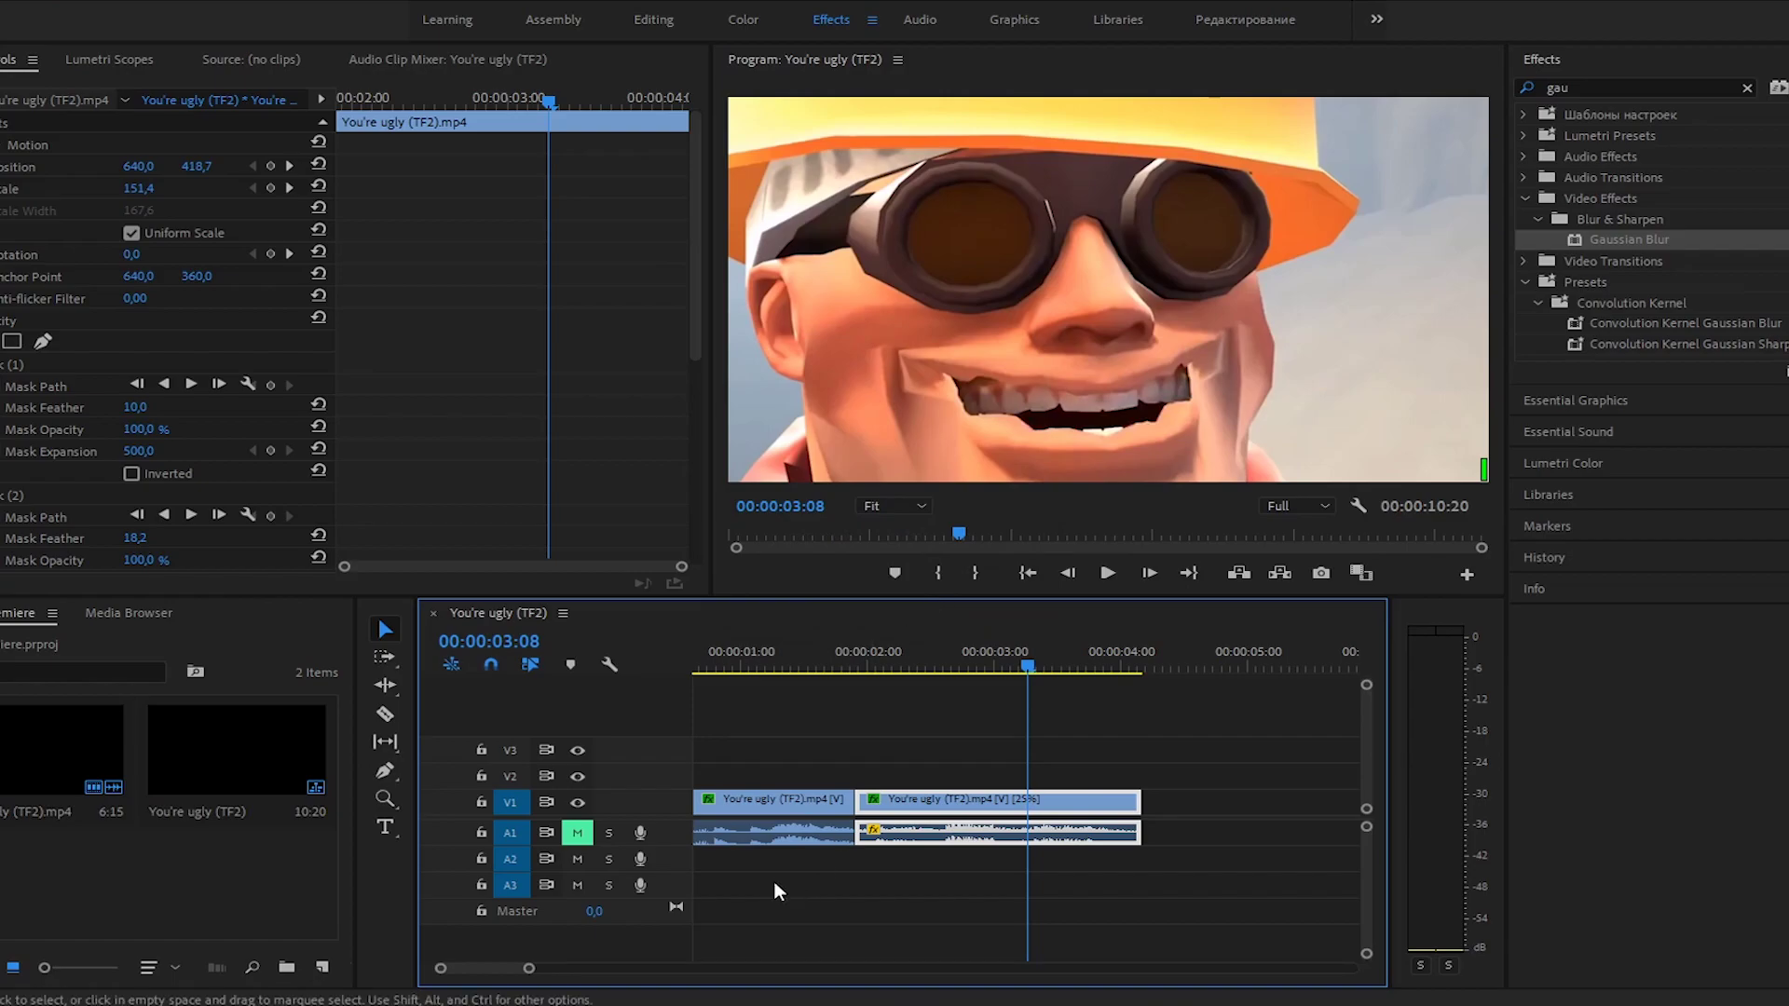
{"action": "left_click_drag", "start_coordinate": [529, 968], "coordinate": [588, 970]}
{"action": "left_click", "coordinate": [843, 668]}
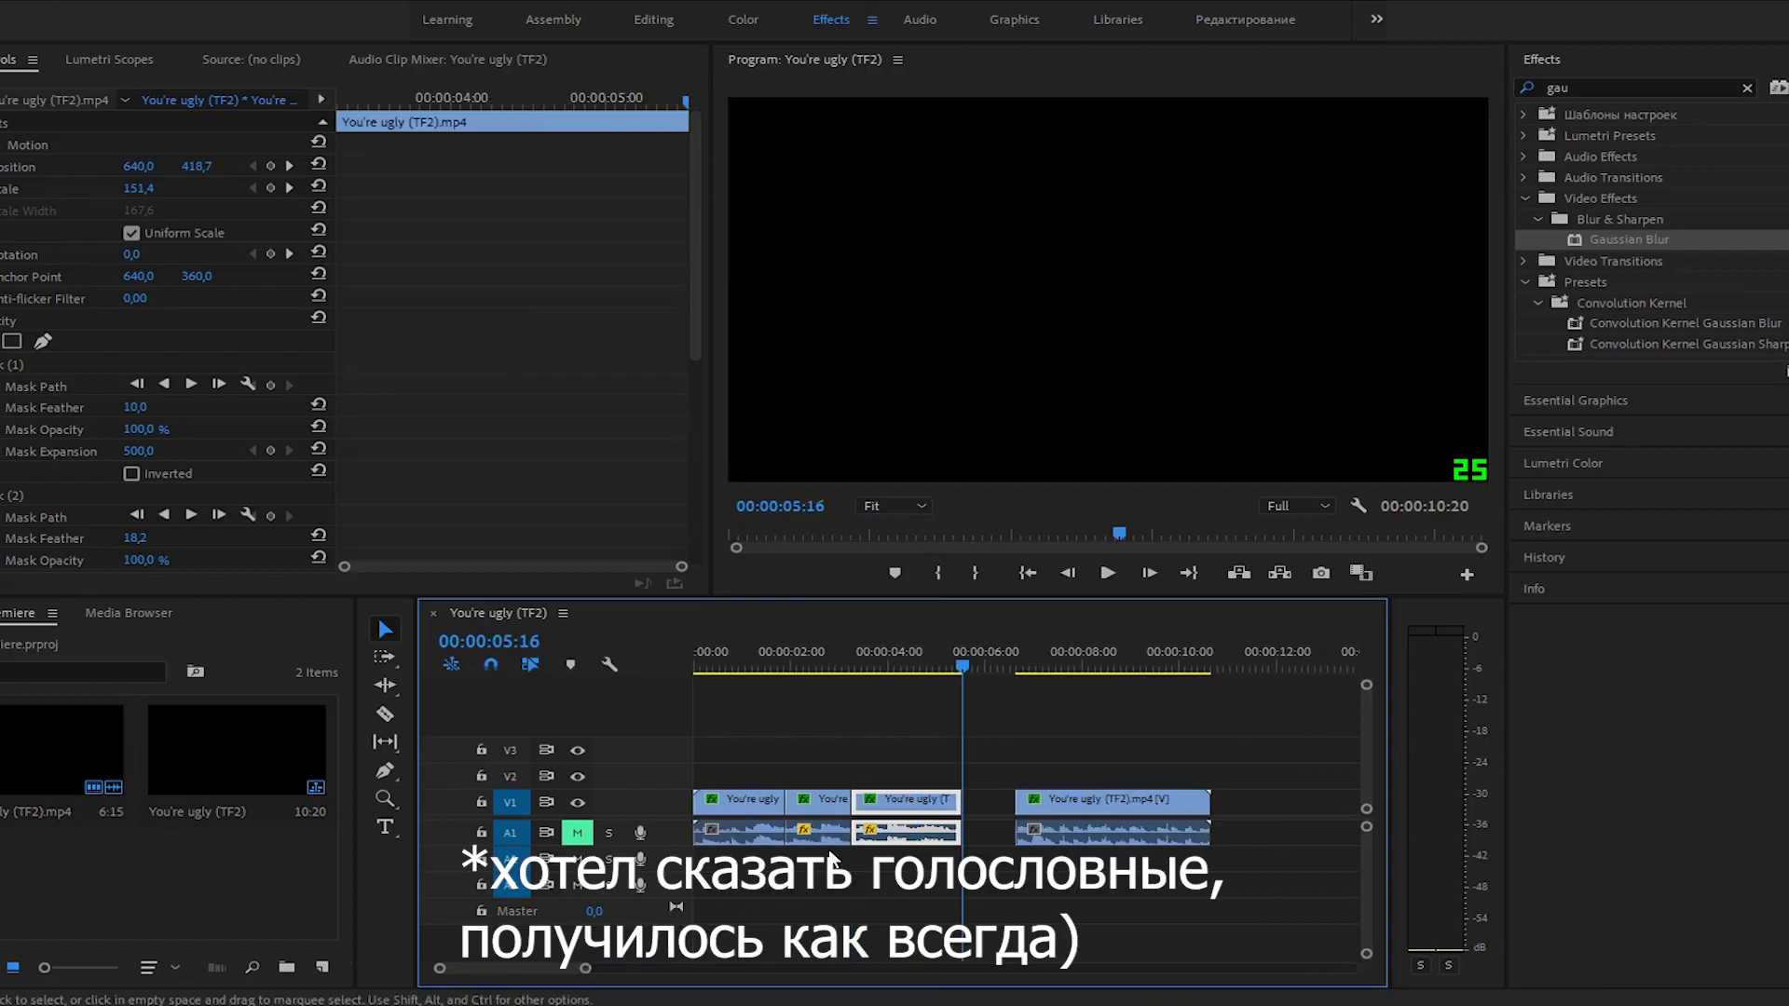
Render previews for the sequence and slide the last clip left against the third clip
{"action": "key", "text": "Return"}
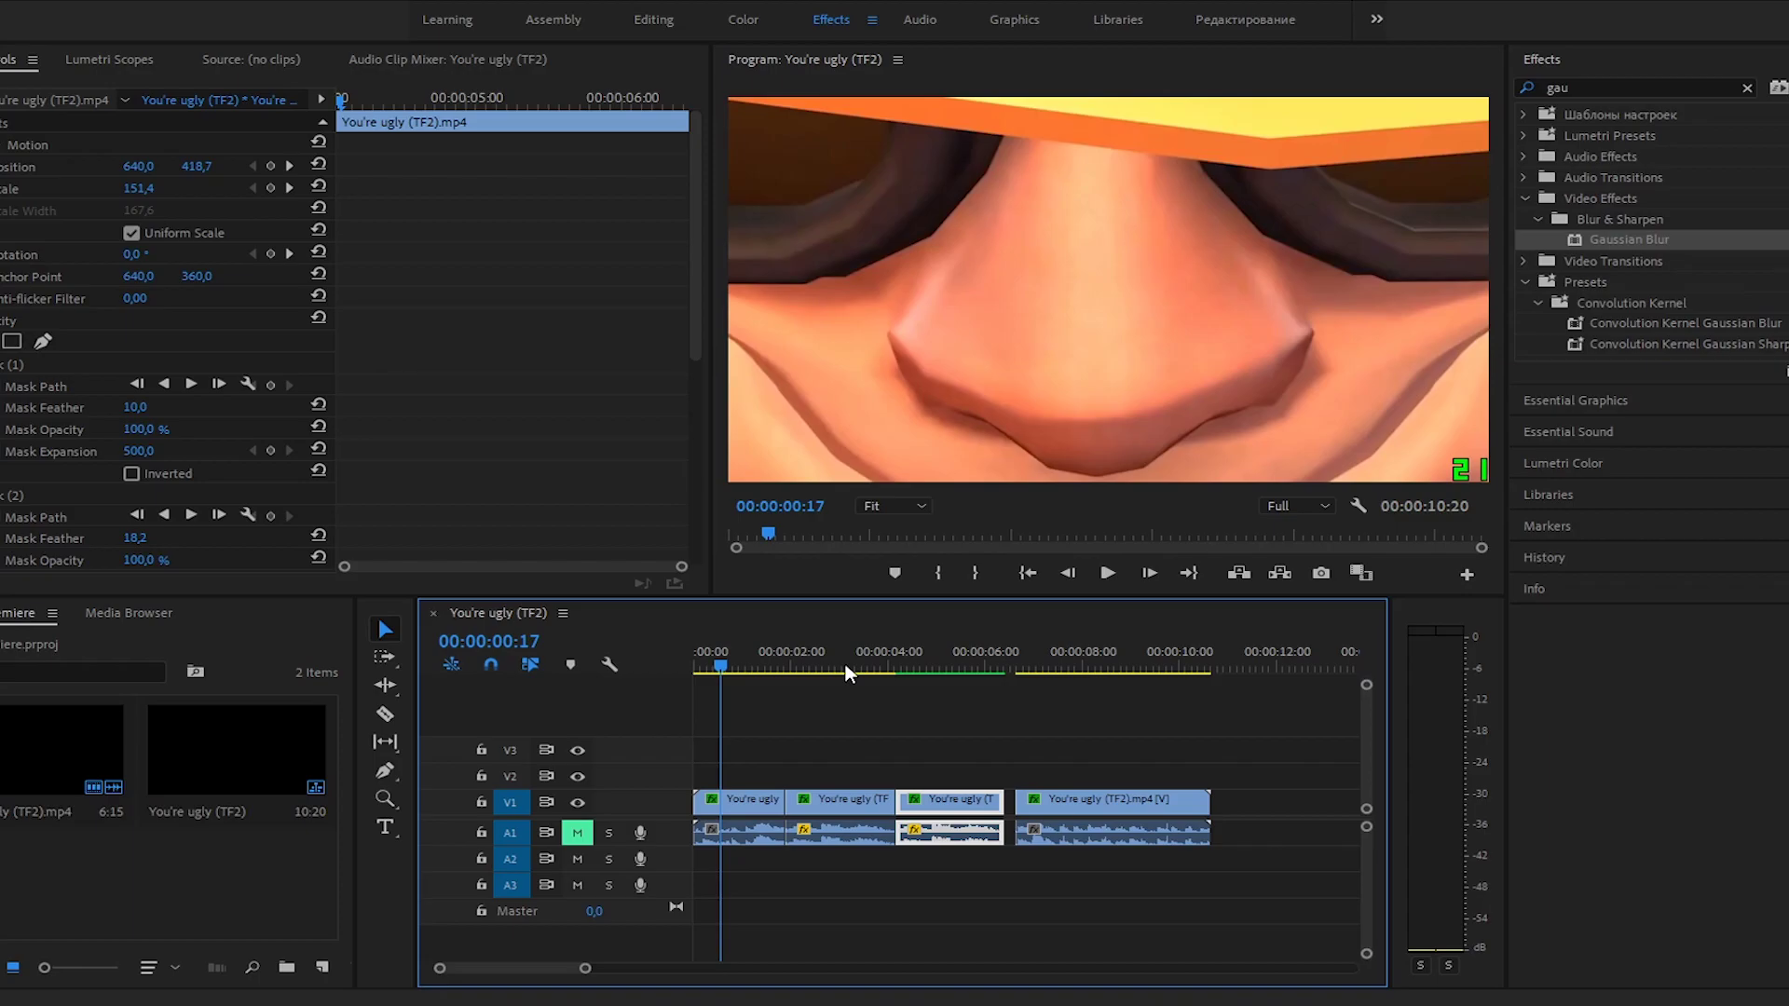
{"action": "left_click_drag", "start_coordinate": [1054, 799], "coordinate": [1044, 798]}
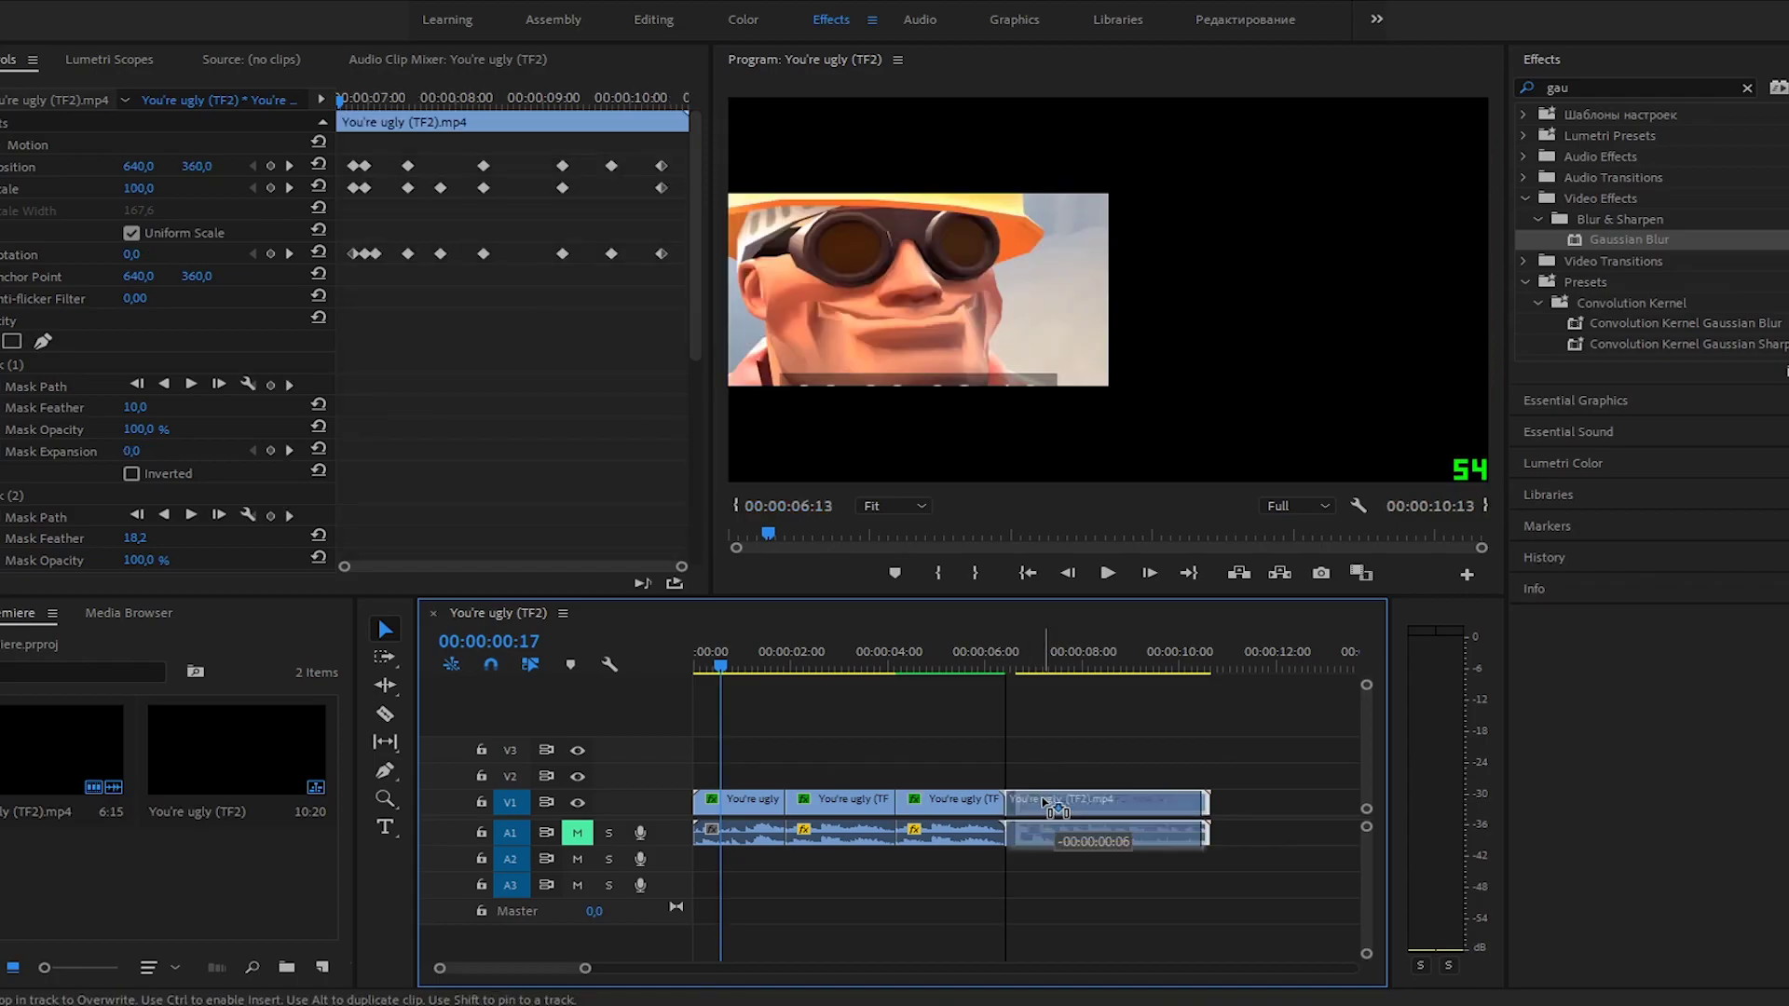
Play back the 00:00:08:06 three-clip sequence, replaying the slowed part from about 3 seconds
{"action": "key", "text": "space"}
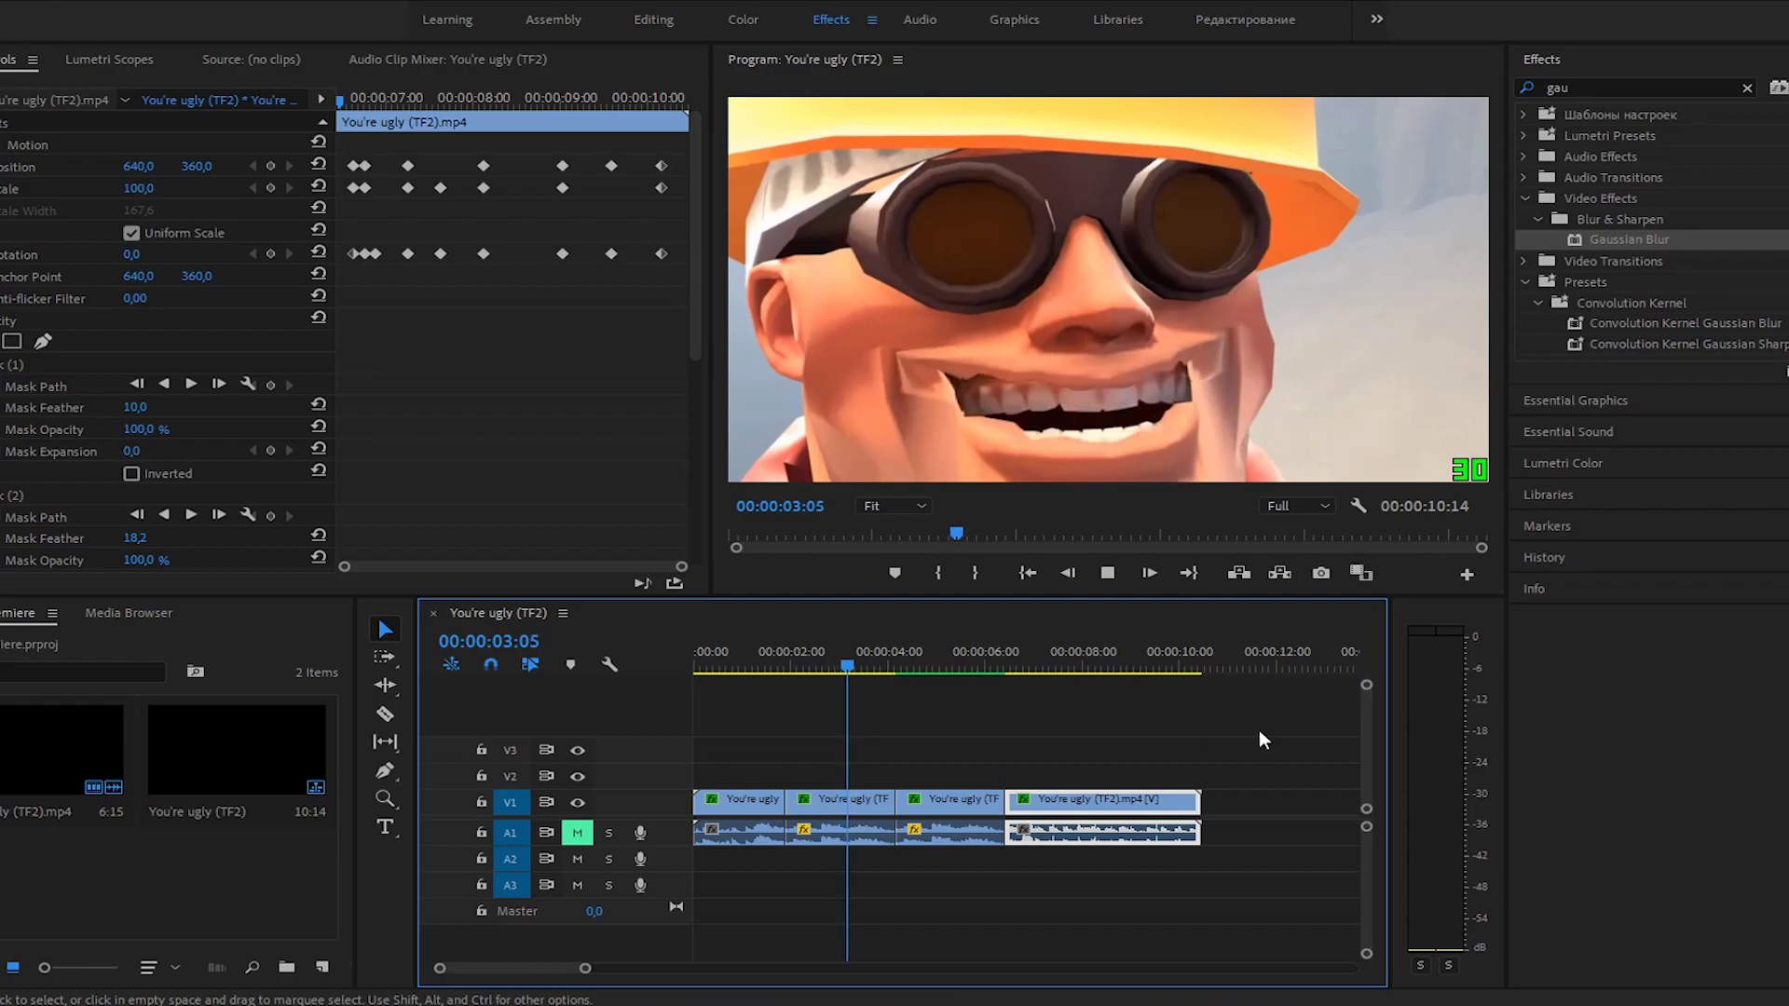
{"action": "key", "text": "space"}
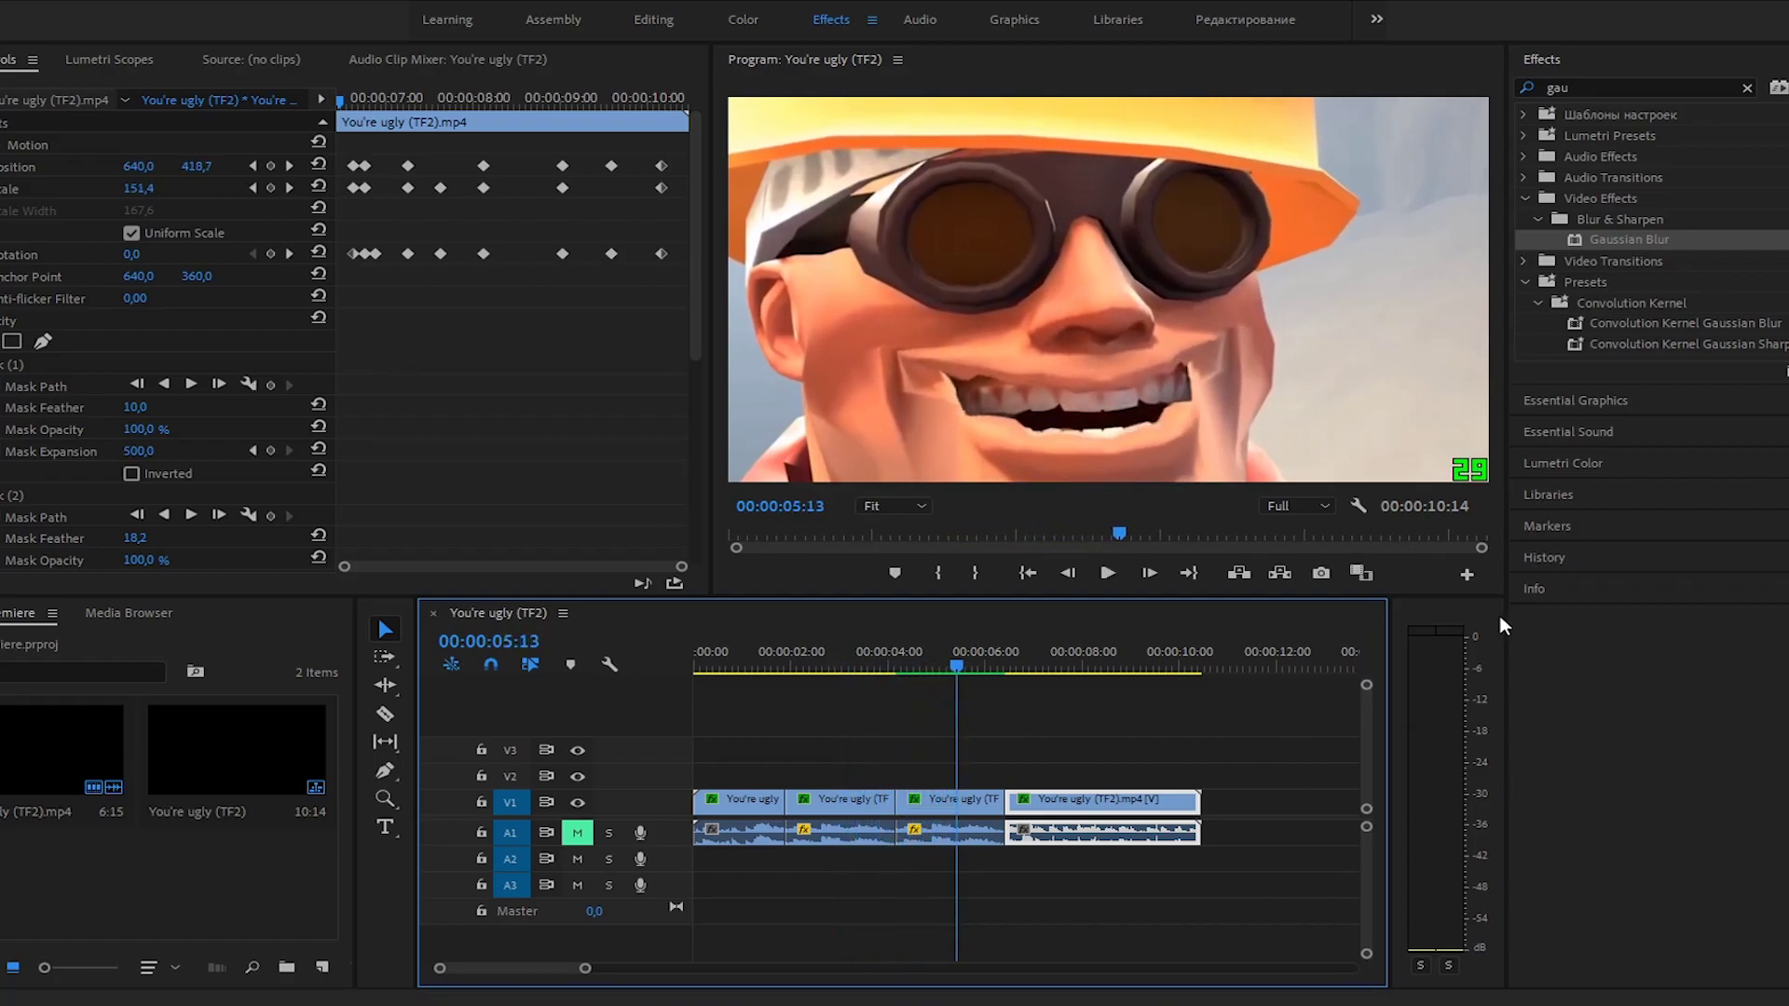
{"action": "left_click_drag", "start_coordinate": [975, 661], "coordinate": [852, 657]}
{"action": "key", "text": "space"}
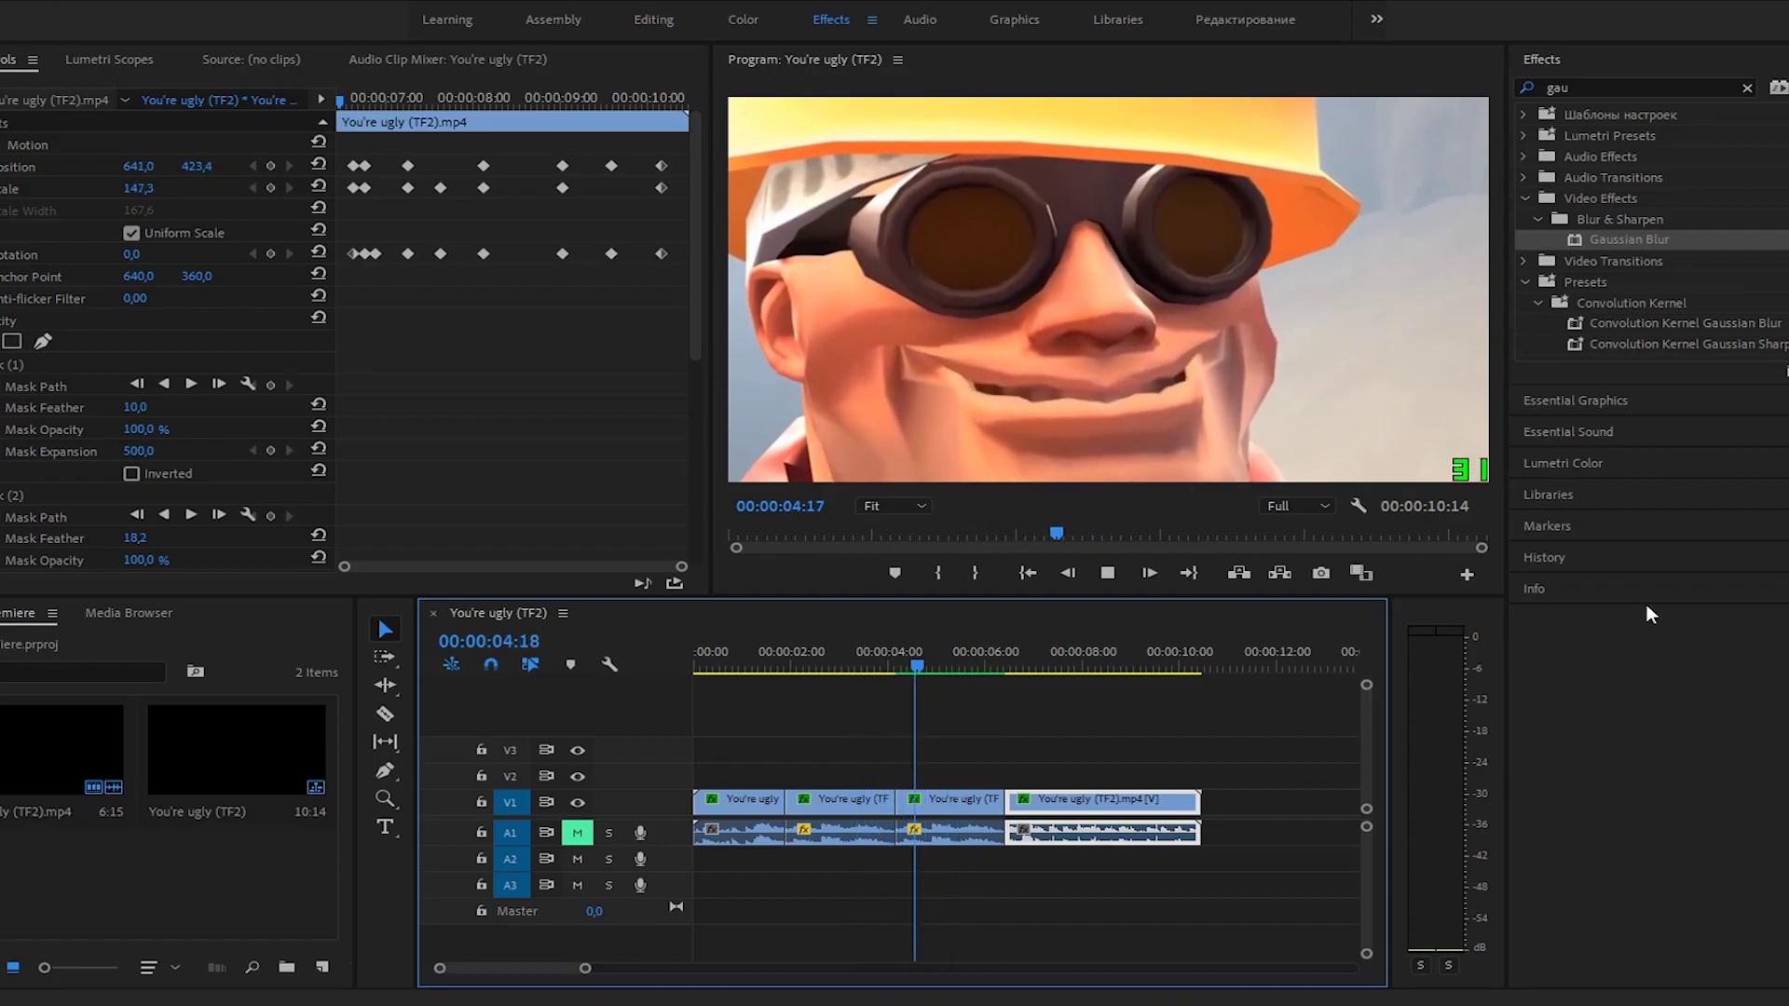
{"action": "key", "text": "space"}
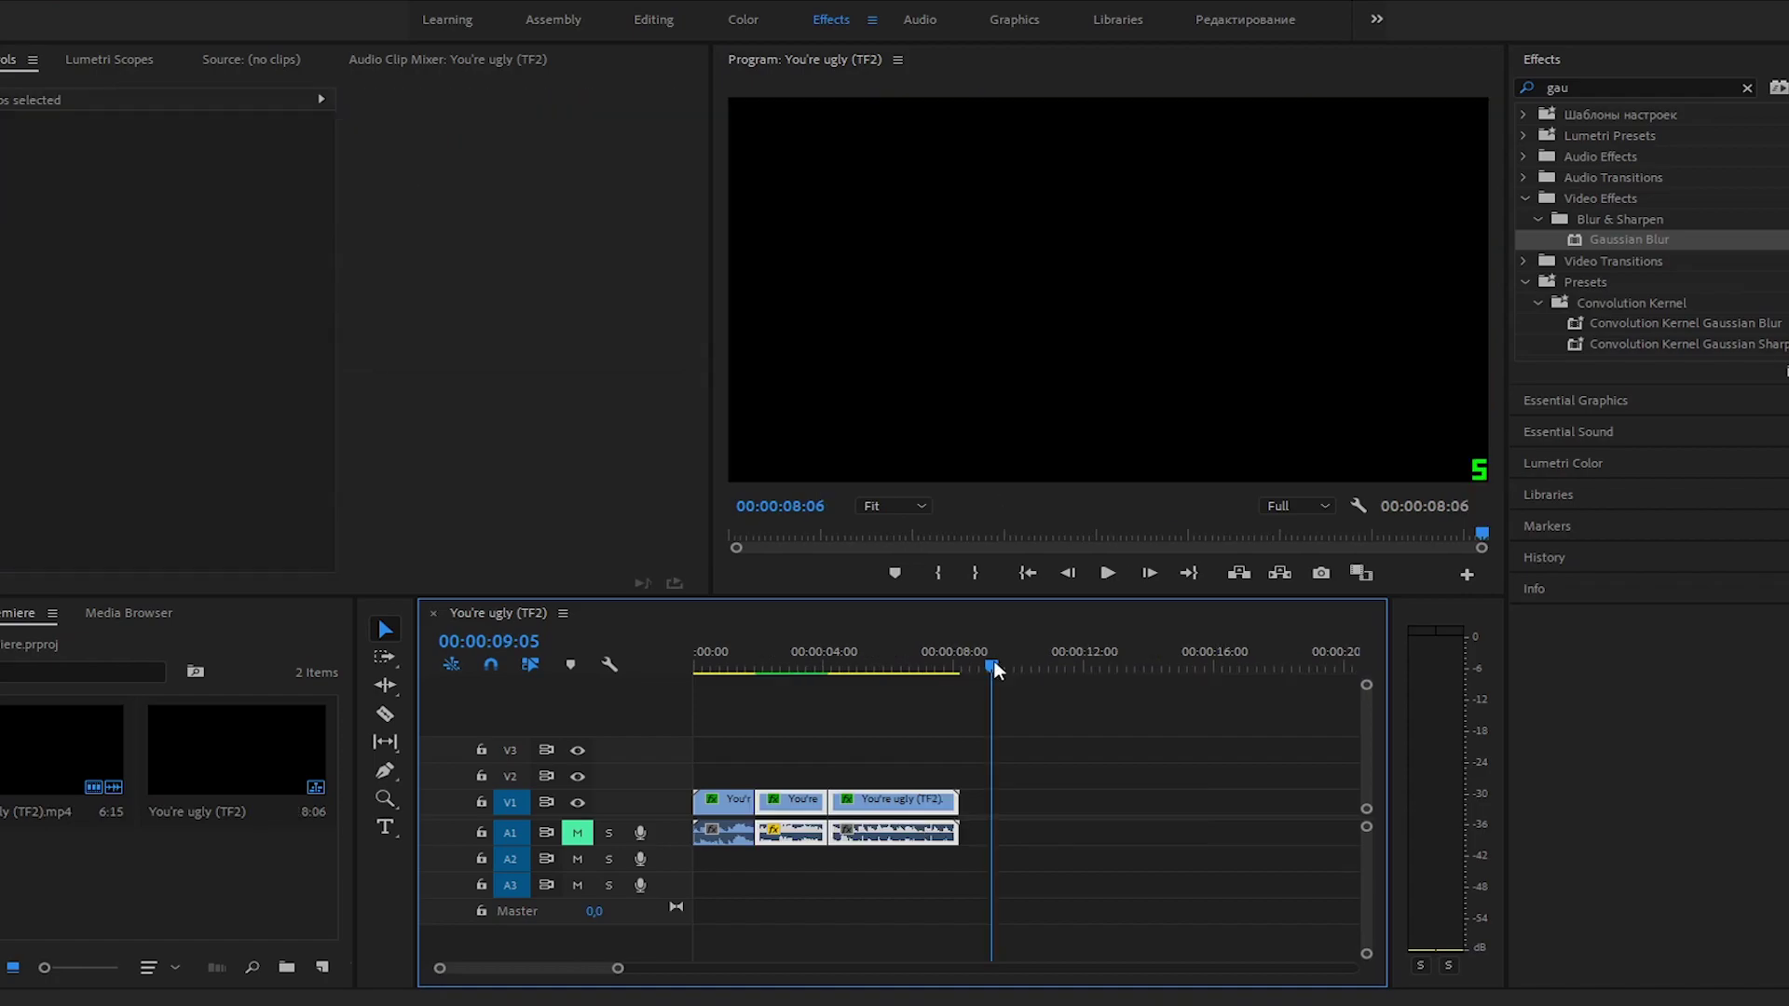
{"action": "left_click", "coordinate": [911, 665]}
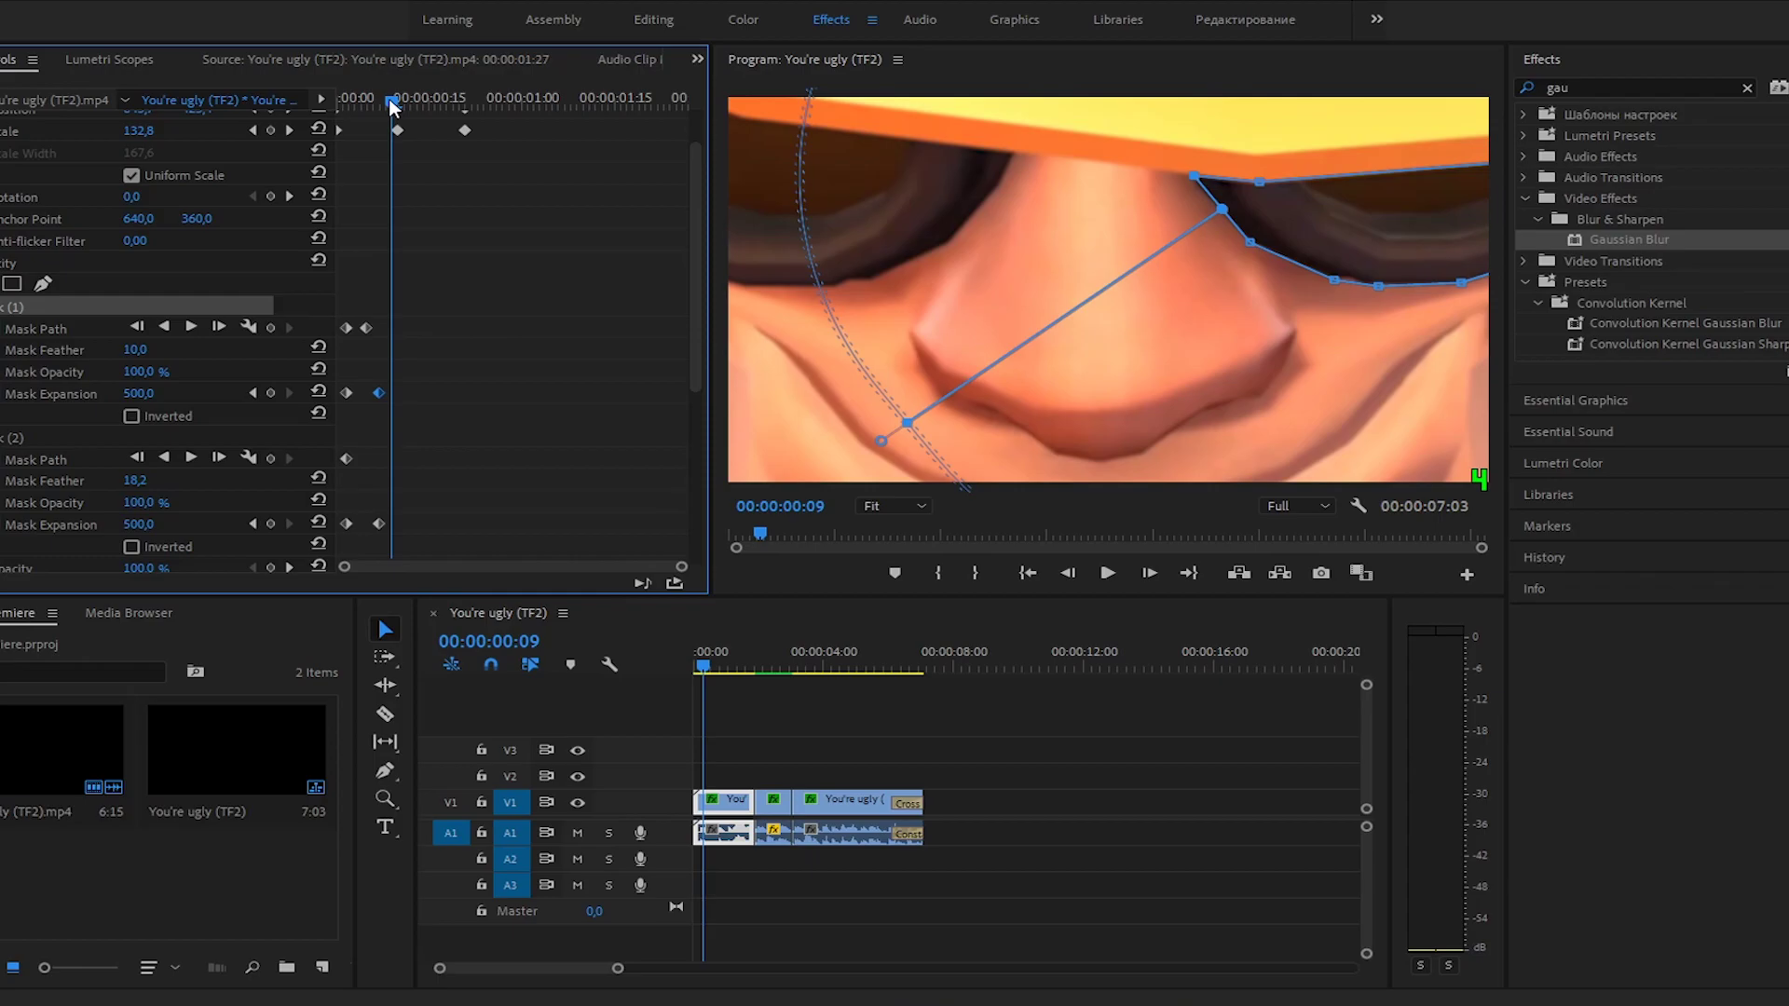
{"action": "left_click_drag", "start_coordinate": [391, 104], "coordinate": [386, 108]}
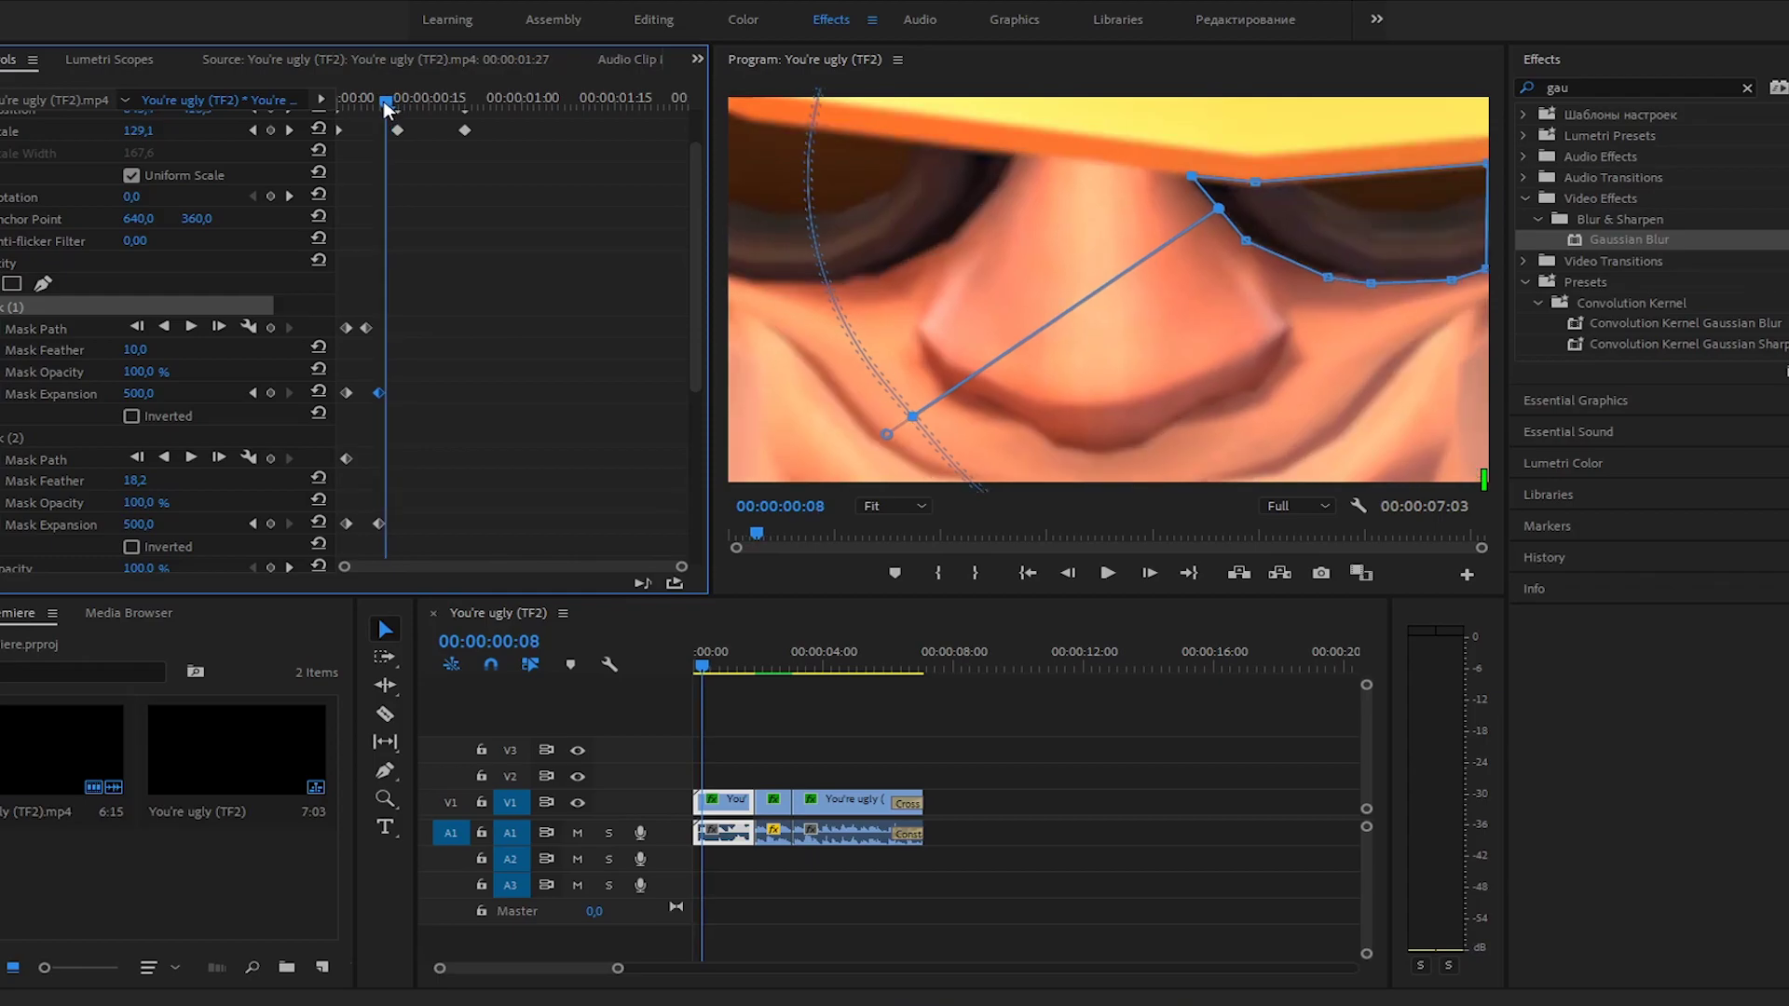
Mute audio track A1 and return to the clip's first frames to inspect the eye masks over the blur
{"action": "mouse_move", "coordinate": [387, 108]}
{"action": "left_mouse_down"}
{"action": "mouse_move", "coordinate": [361, 111]}
{"action": "mouse_move", "coordinate": [374, 105]}
{"action": "left_mouse_up"}
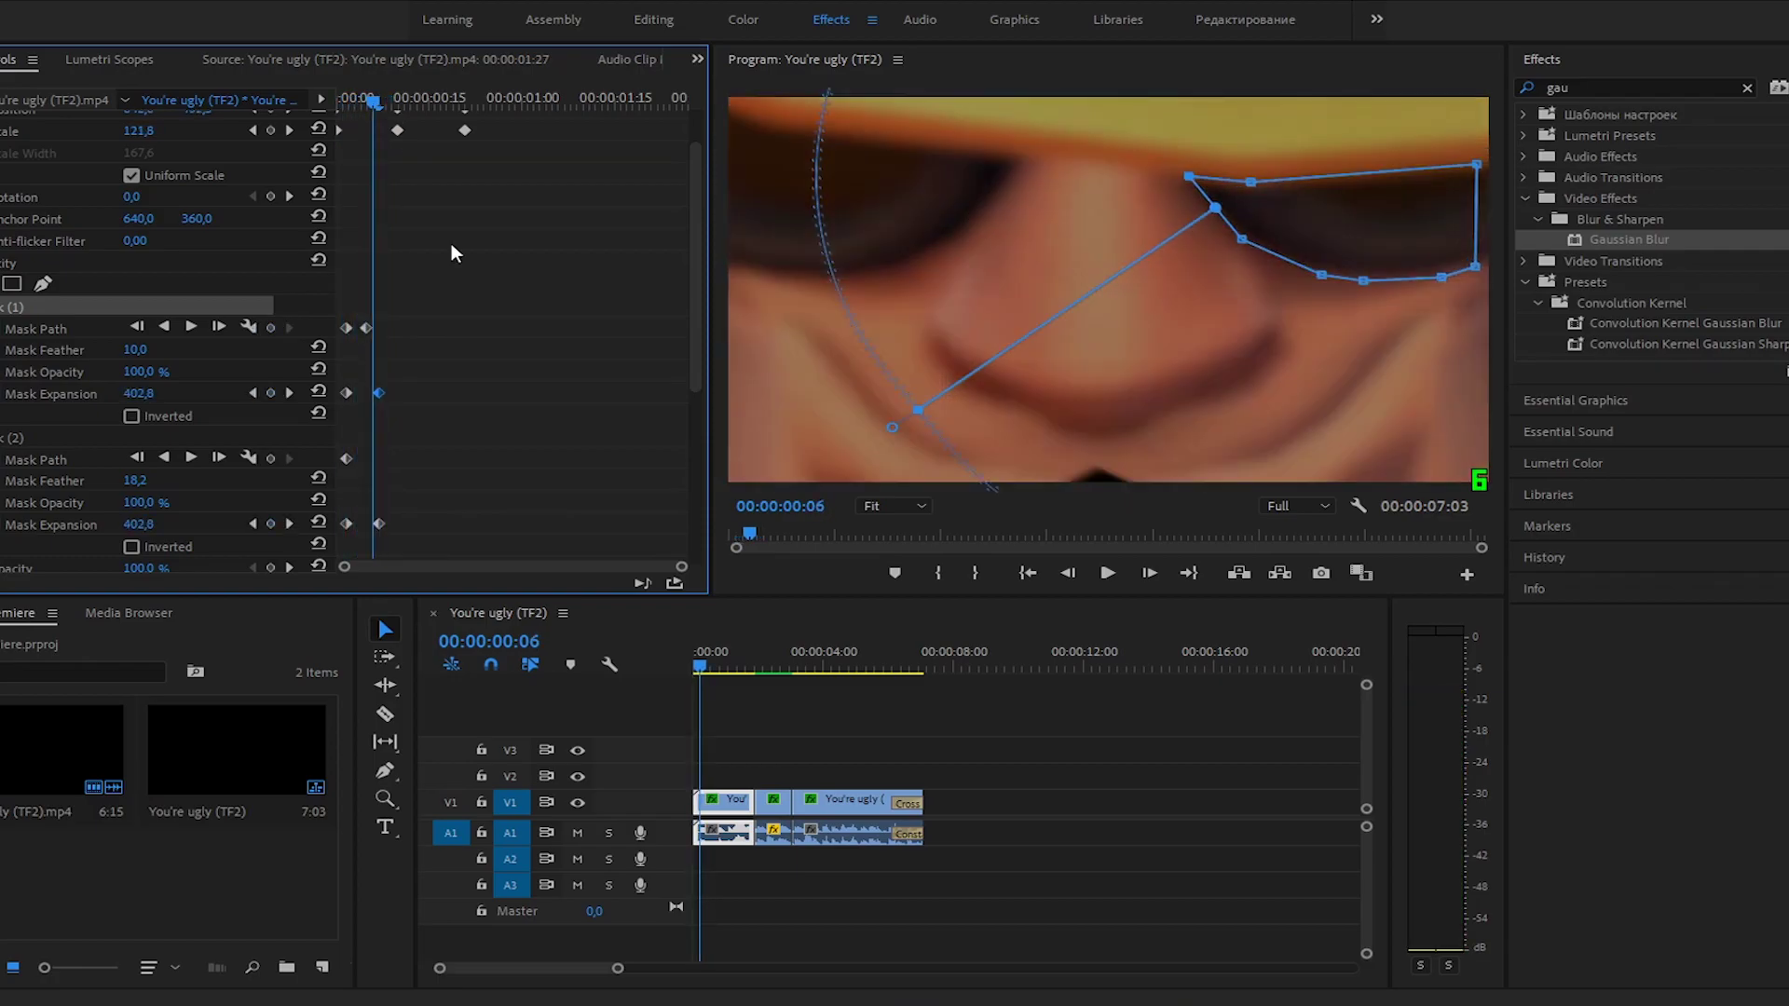
{"action": "left_click", "coordinate": [576, 833]}
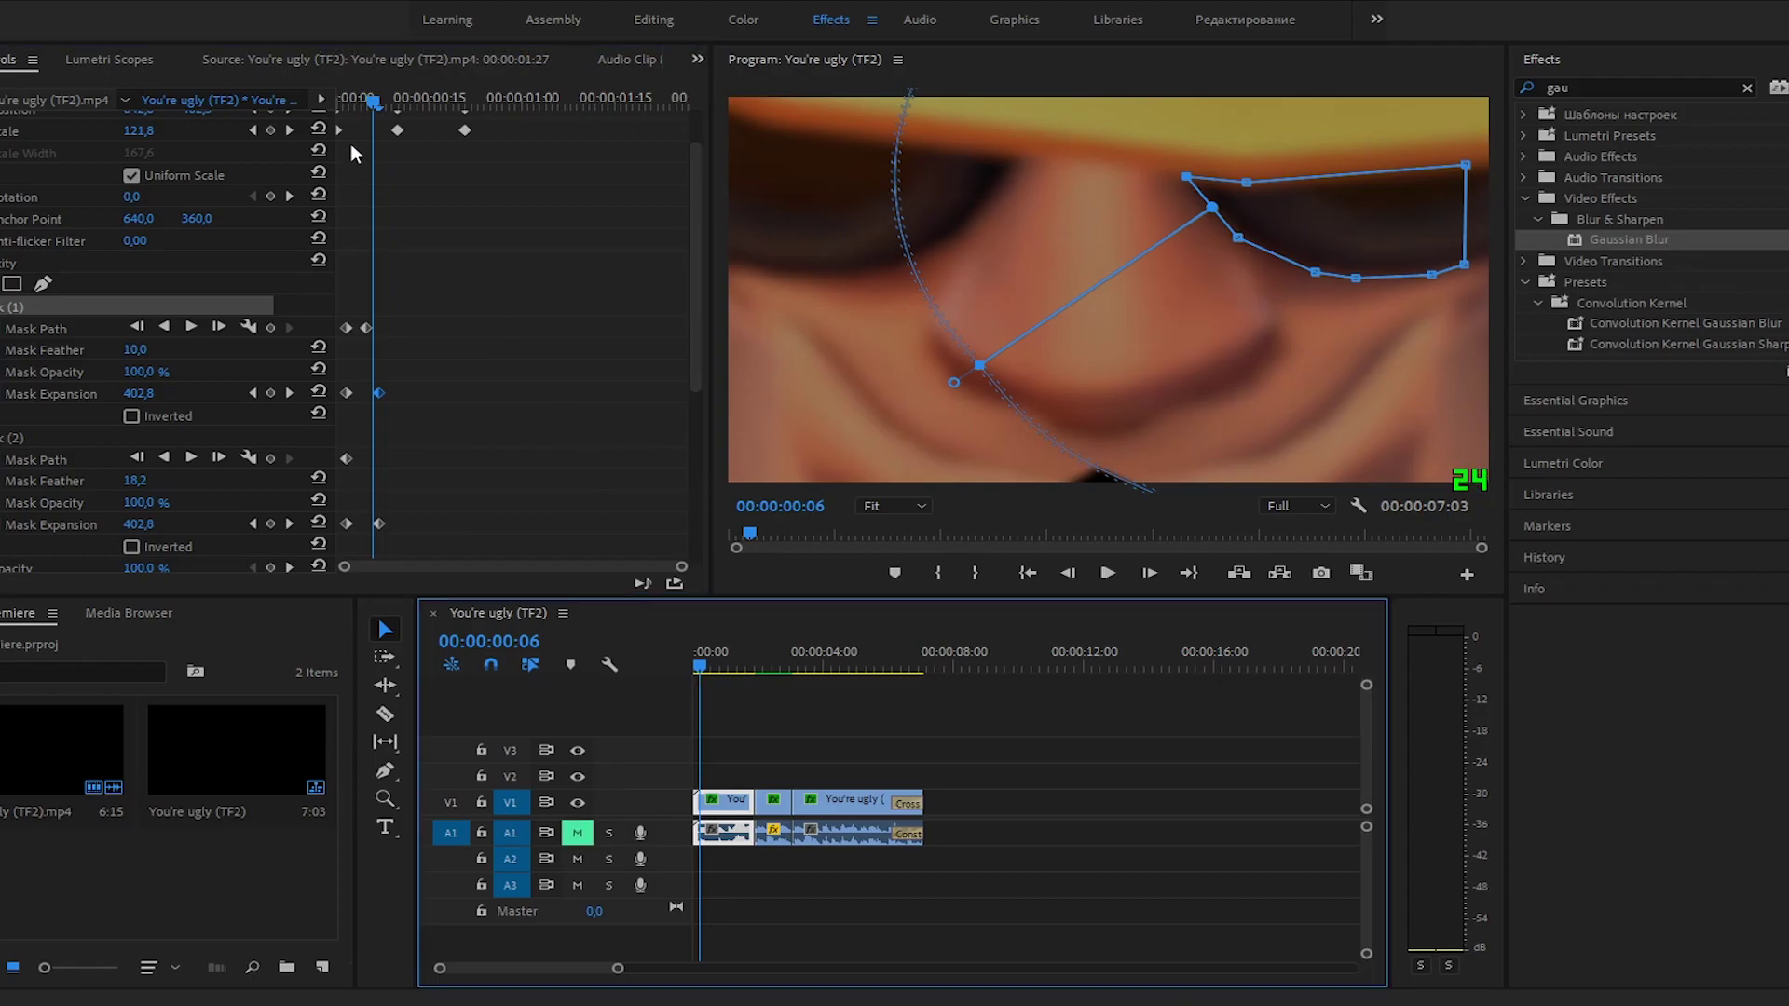
{"action": "mouse_move", "coordinate": [374, 102]}
{"action": "left_mouse_down"}
{"action": "mouse_move", "coordinate": [350, 104]}
{"action": "mouse_move", "coordinate": [373, 103]}
{"action": "left_mouse_up"}
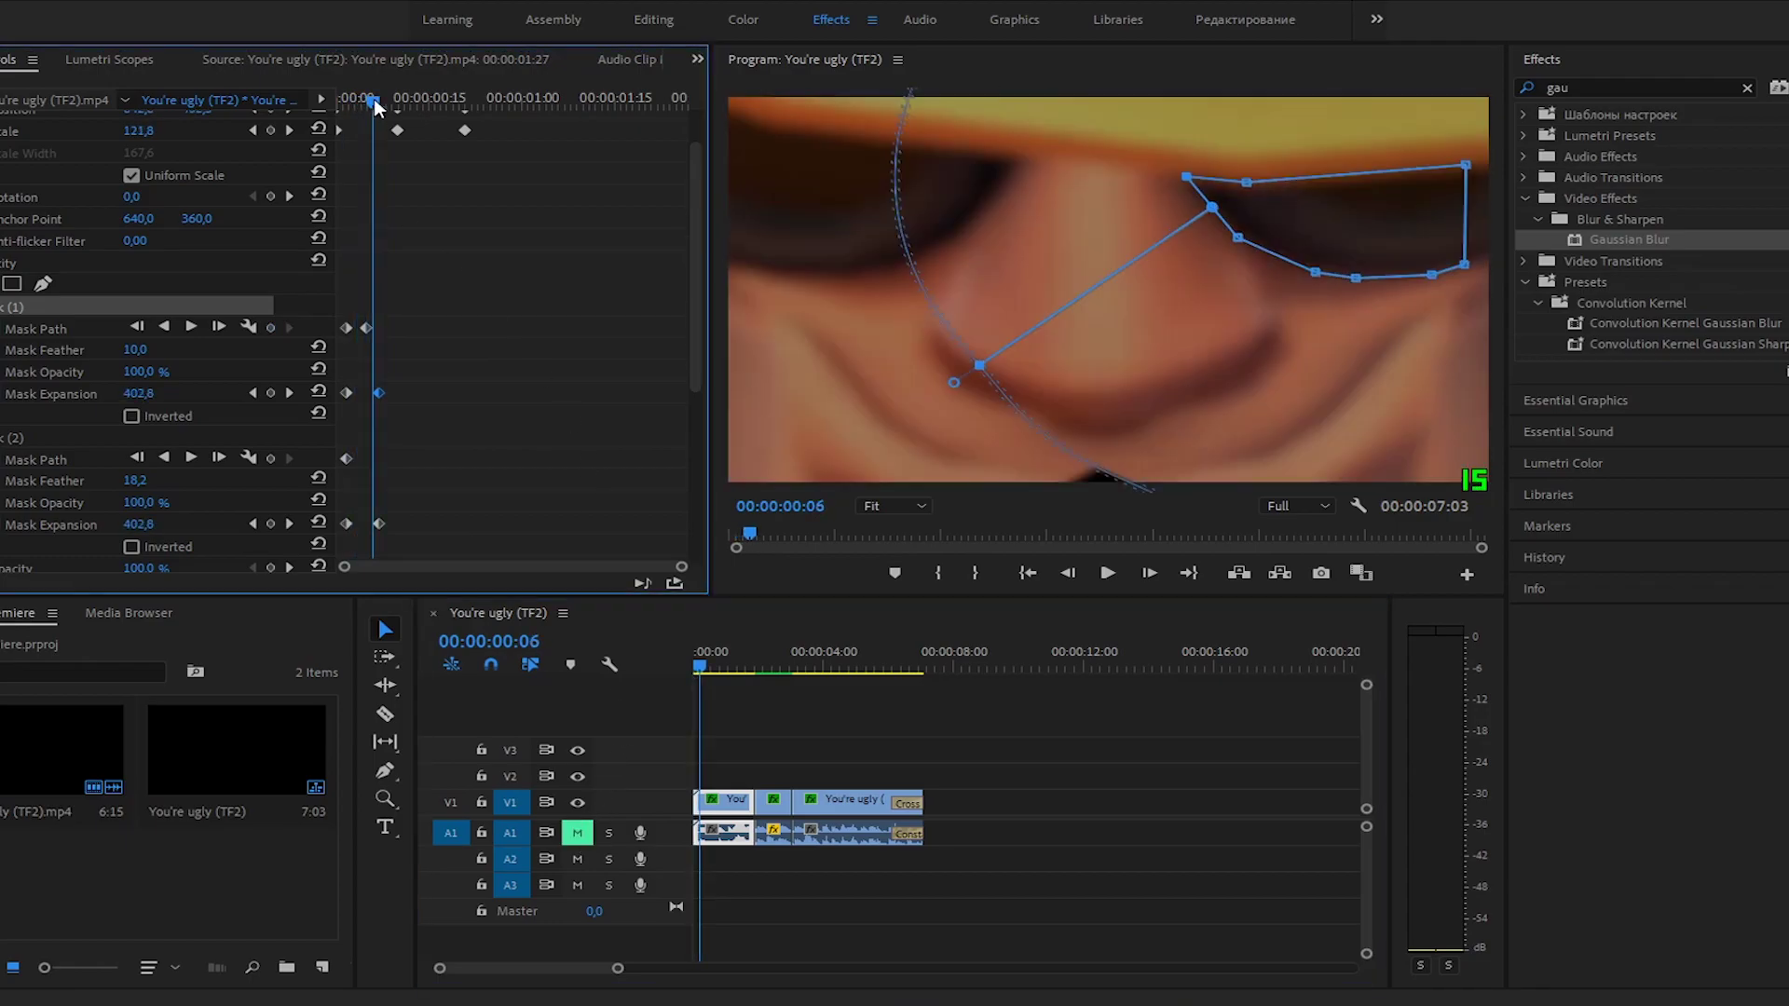
{"action": "left_click_drag", "start_coordinate": [618, 968], "coordinate": [543, 968]}
{"action": "mouse_move", "coordinate": [697, 277]}
{"action": "left_mouse_down"}
{"action": "mouse_move", "coordinate": [712, 436]}
{"action": "mouse_move", "coordinate": [708, 339]}
{"action": "left_mouse_up"}
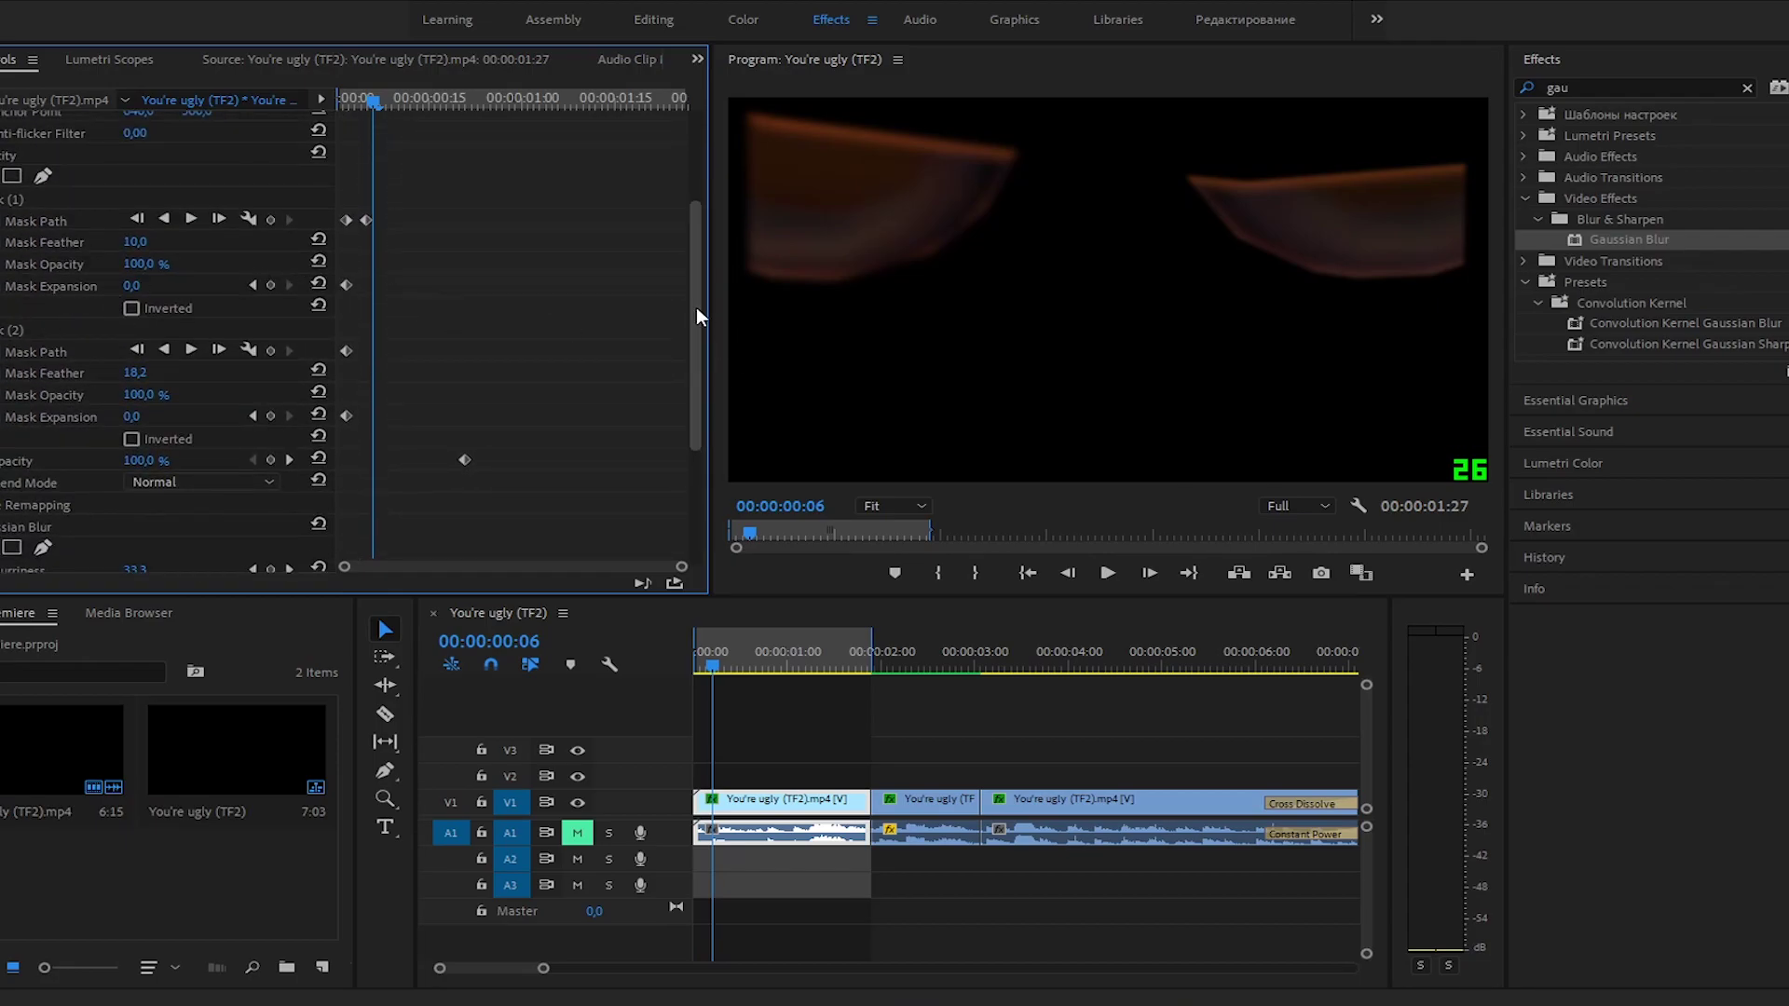
Add a rectangular mask and clear the two eye masks, Mask (1) and Mask (2)
{"action": "left_click", "coordinate": [12, 176]}
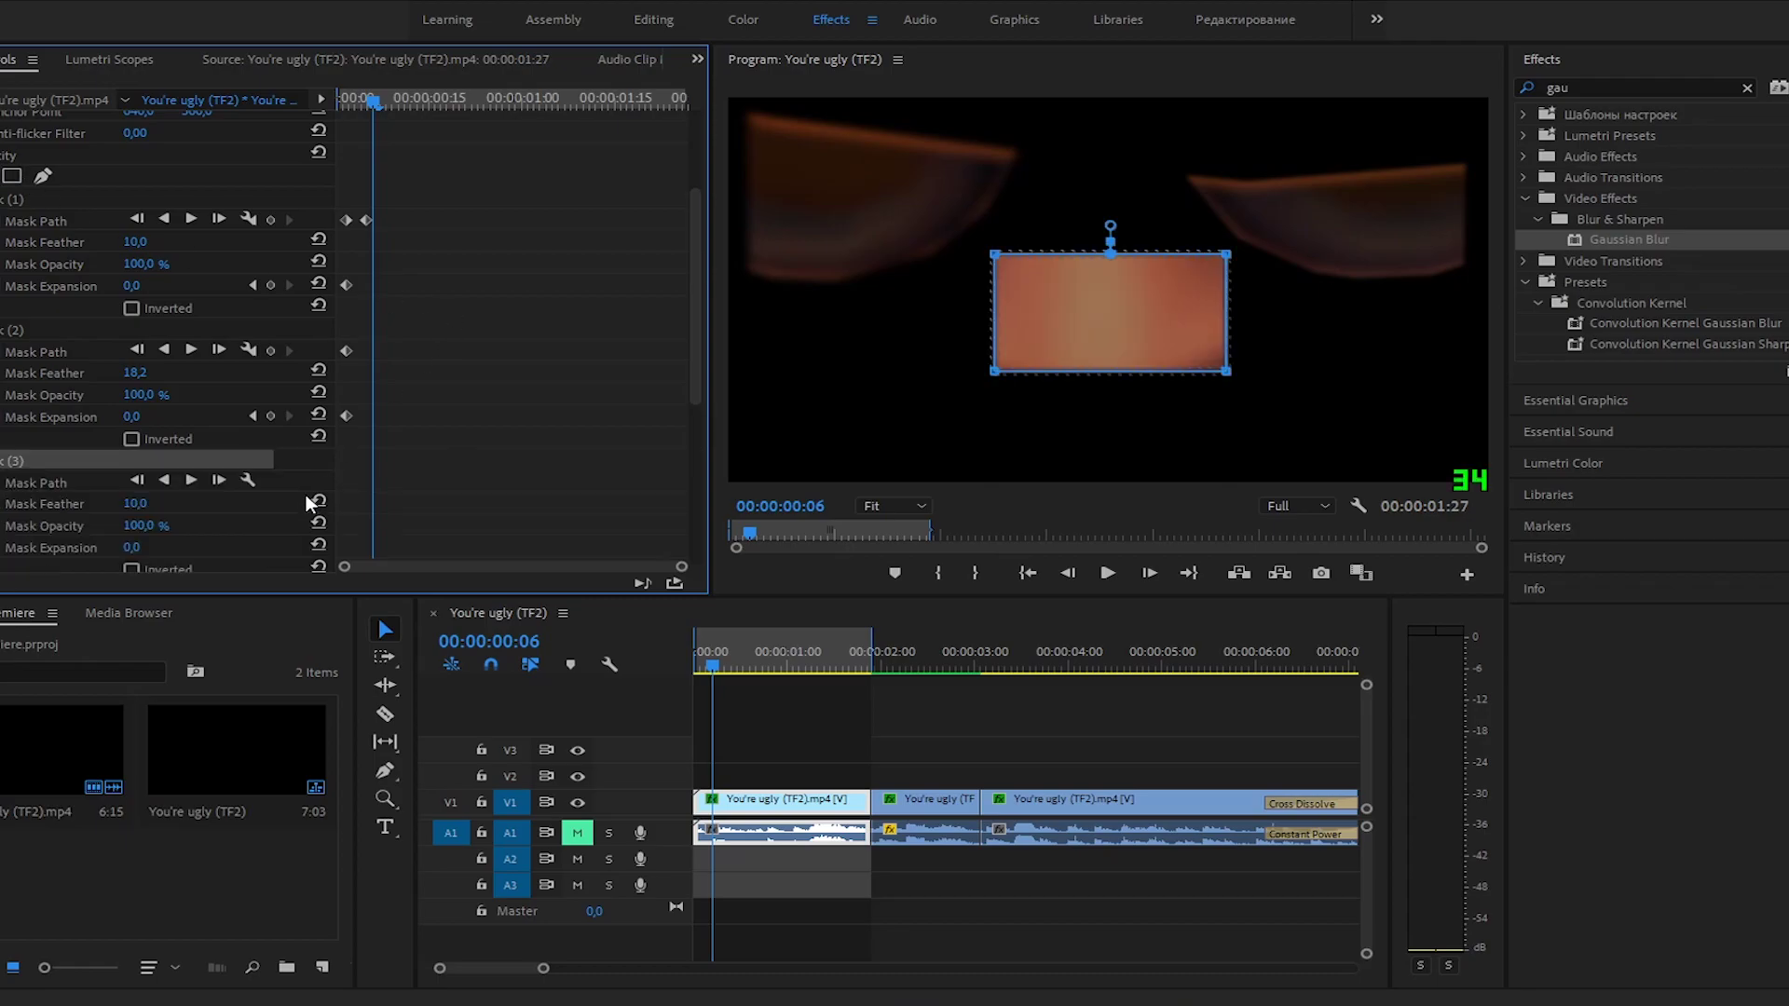
{"action": "right_click", "coordinate": [28, 367]}
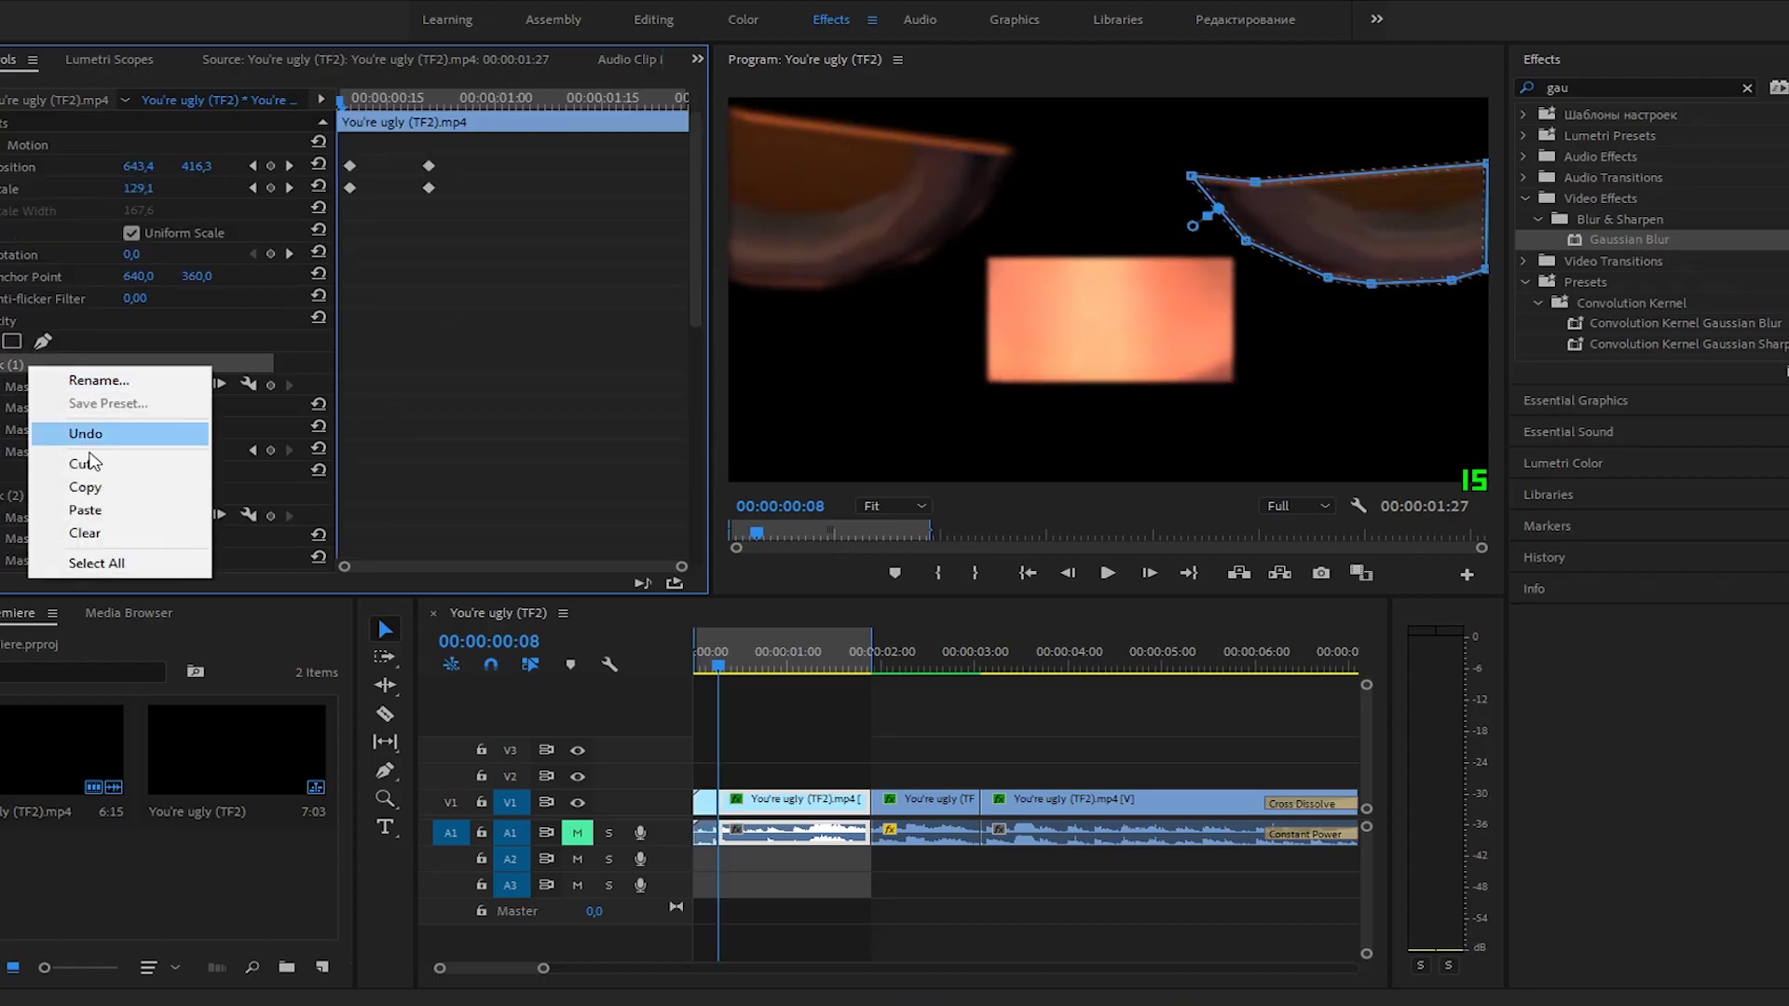
{"action": "left_click", "coordinate": [86, 533]}
{"action": "right_click", "coordinate": [45, 369]}
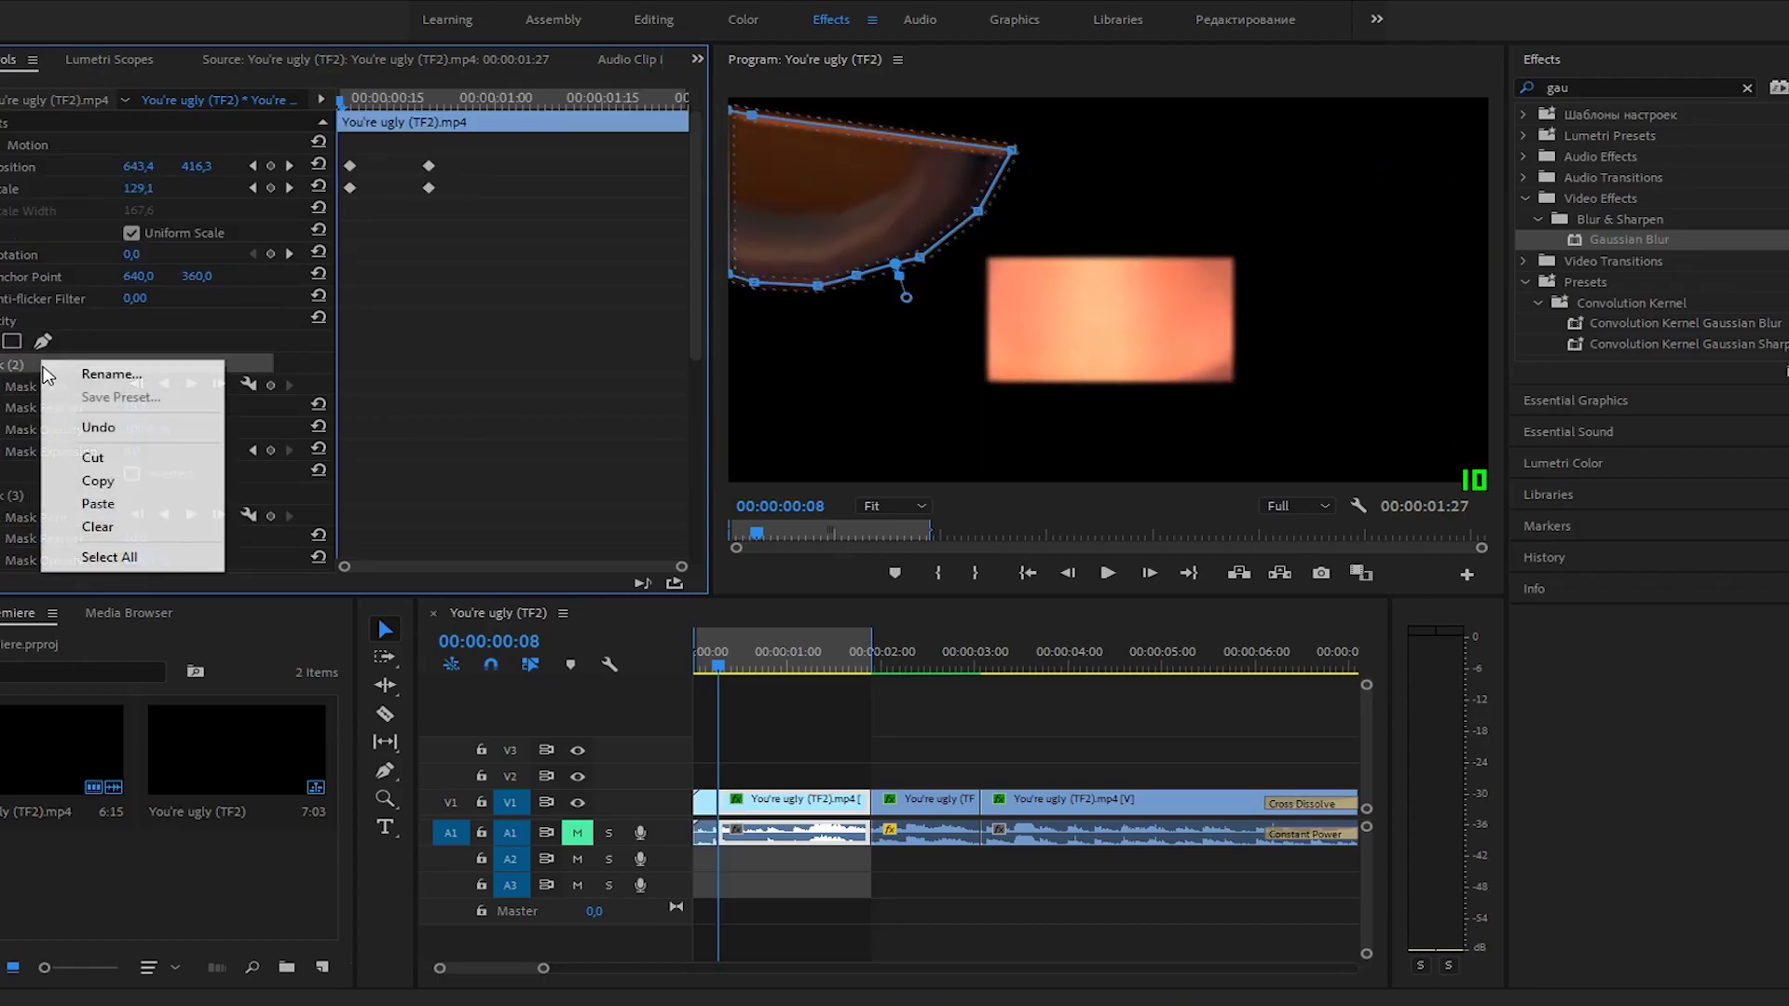
{"action": "left_click", "coordinate": [85, 536]}
Move the rectangle Mask (3) down over the lower face in the Program monitor
{"action": "left_click", "coordinate": [36, 365]}
{"action": "right_click", "coordinate": [36, 365]}
{"action": "left_click", "coordinate": [951, 264]}
{"action": "left_click_drag", "start_coordinate": [1231, 378], "coordinate": [1495, 486]}
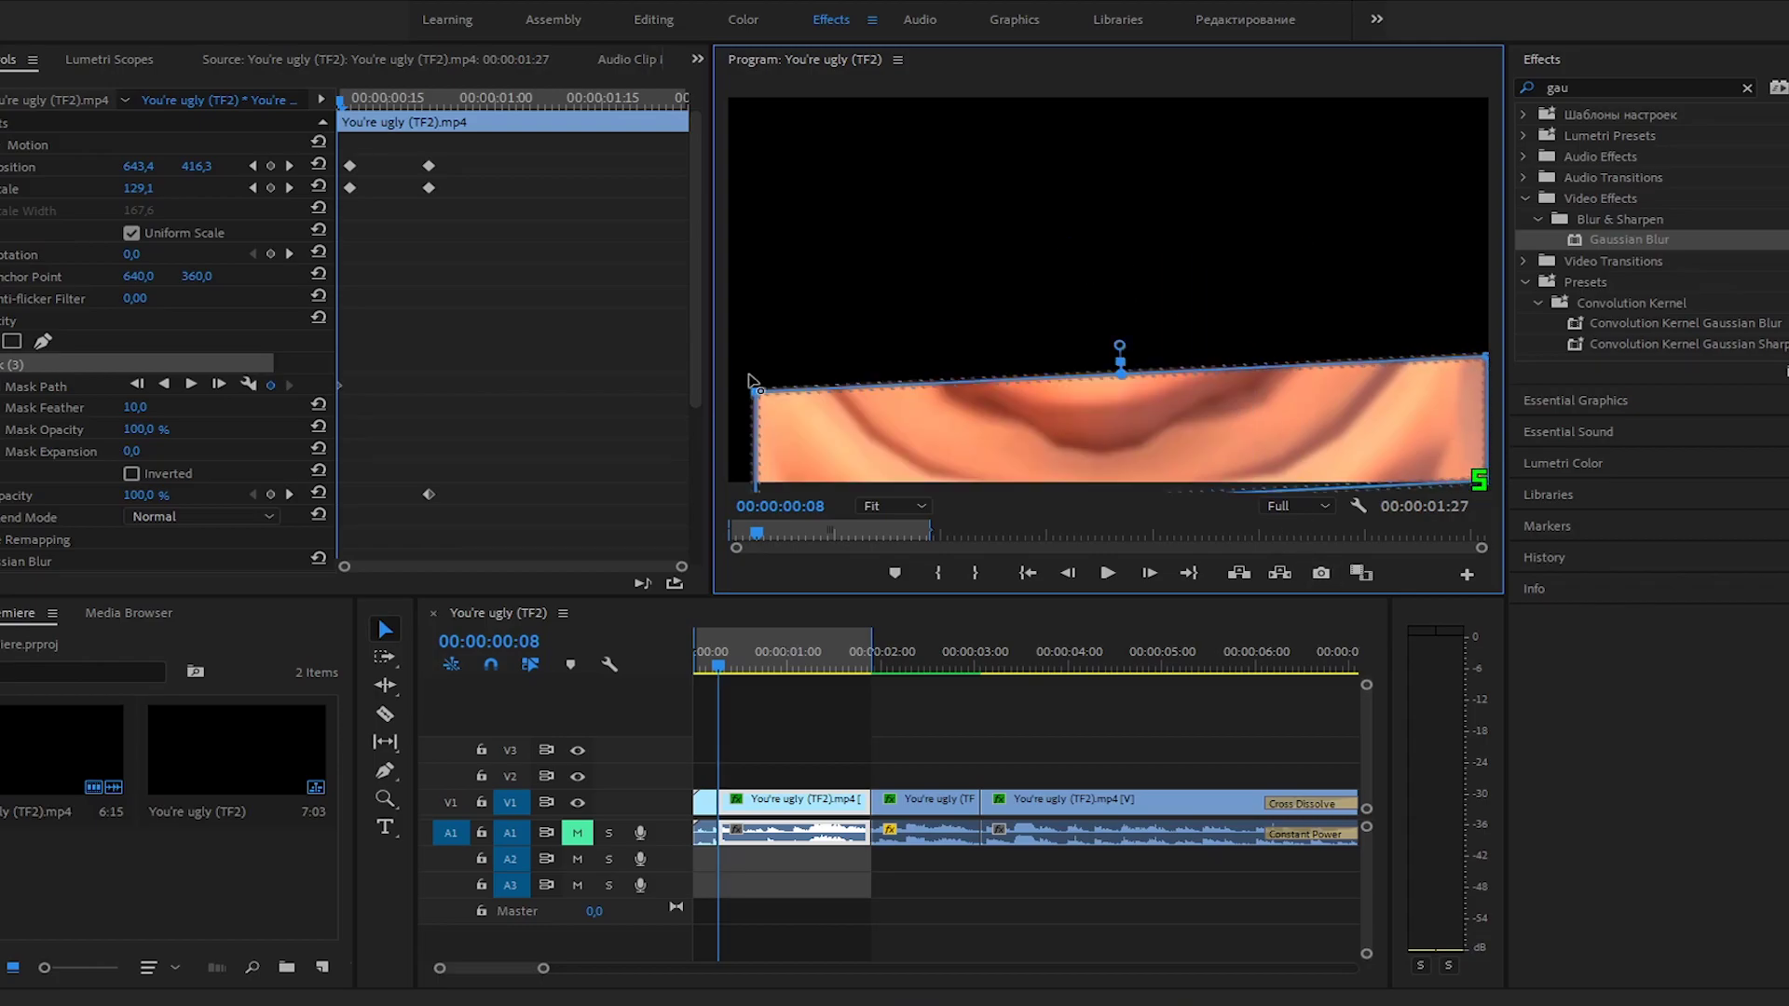
{"action": "left_click", "coordinate": [712, 667]}
{"action": "key", "text": "space"}
{"action": "key", "text": "space"}
{"action": "left_click", "coordinate": [700, 658]}
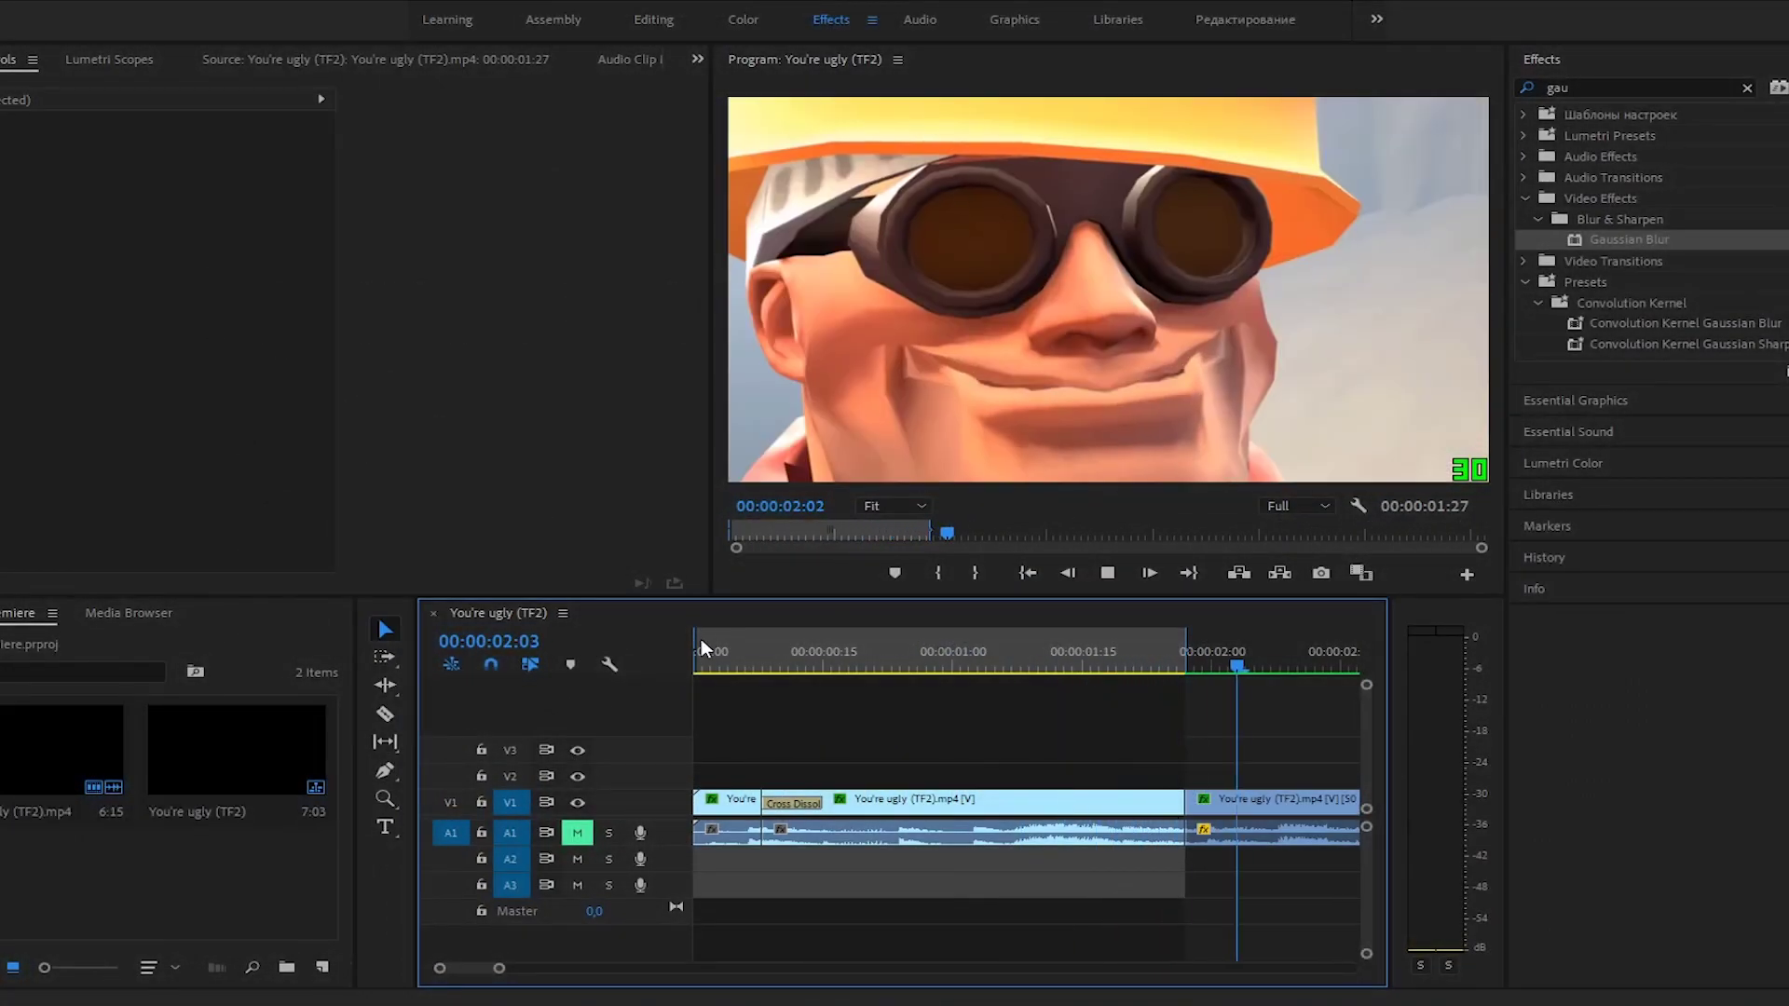
{"action": "key", "text": "space"}
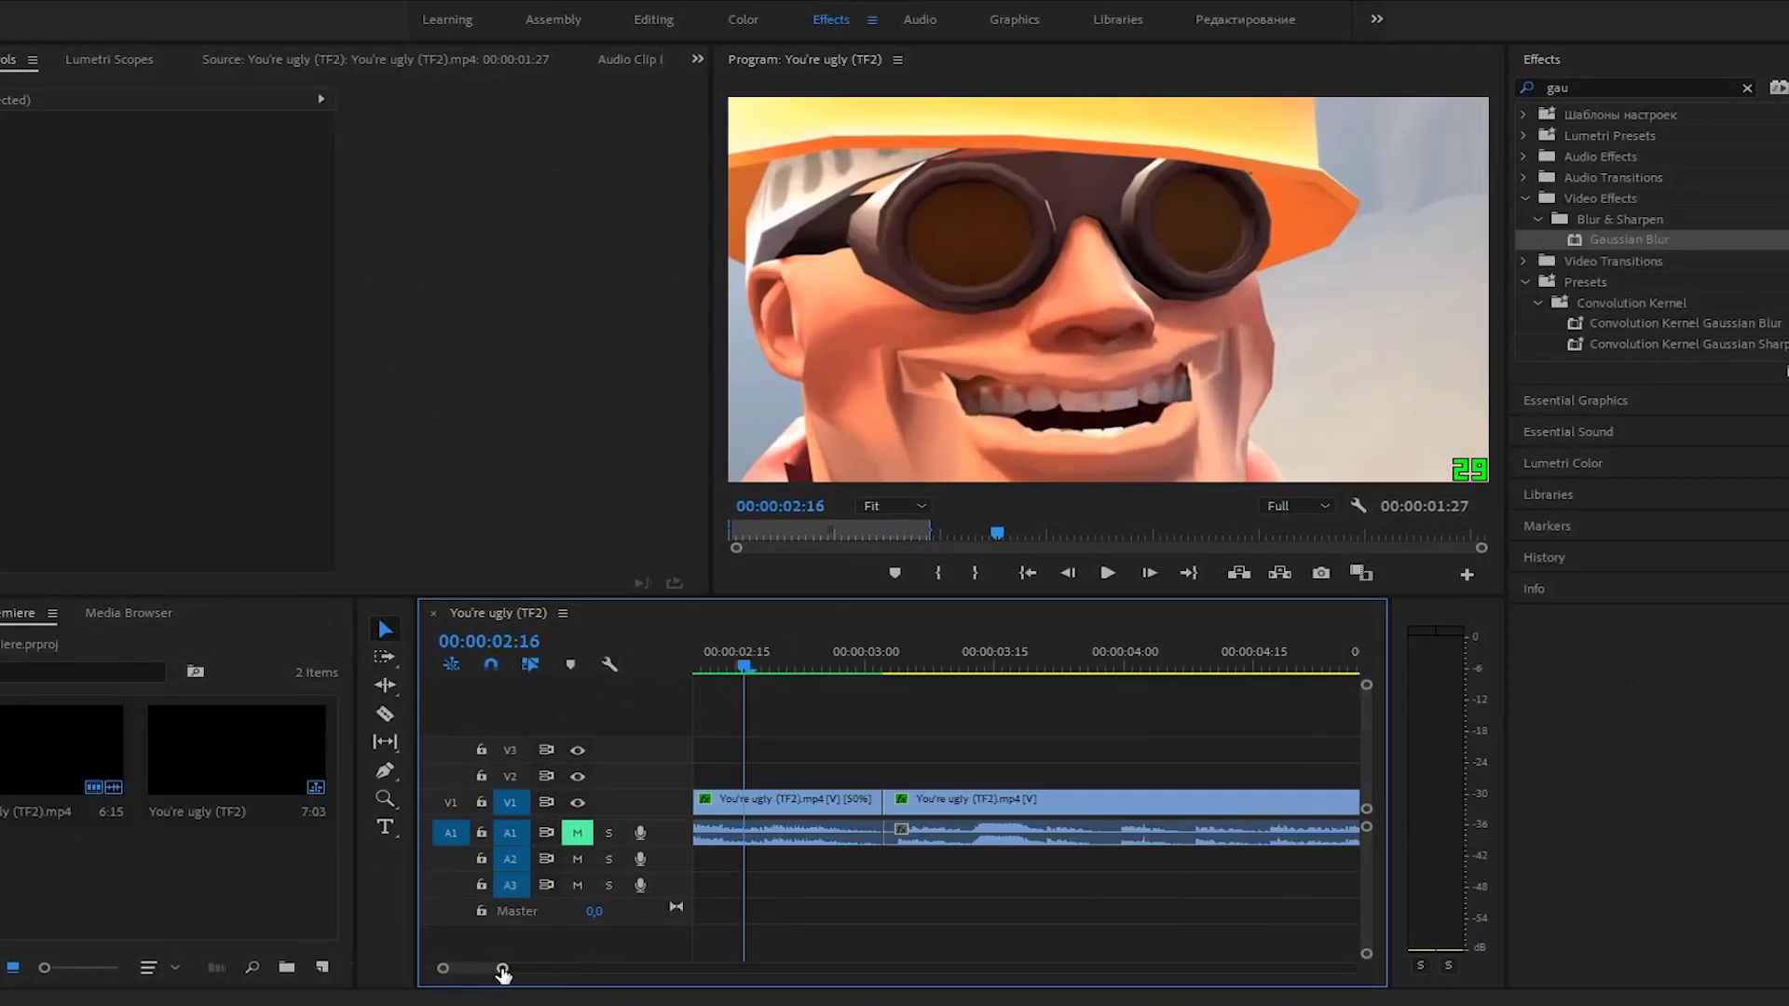
{"action": "left_click_drag", "start_coordinate": [501, 969], "coordinate": [645, 969]}
{"action": "left_click_drag", "start_coordinate": [757, 673], "coordinate": [663, 685]}
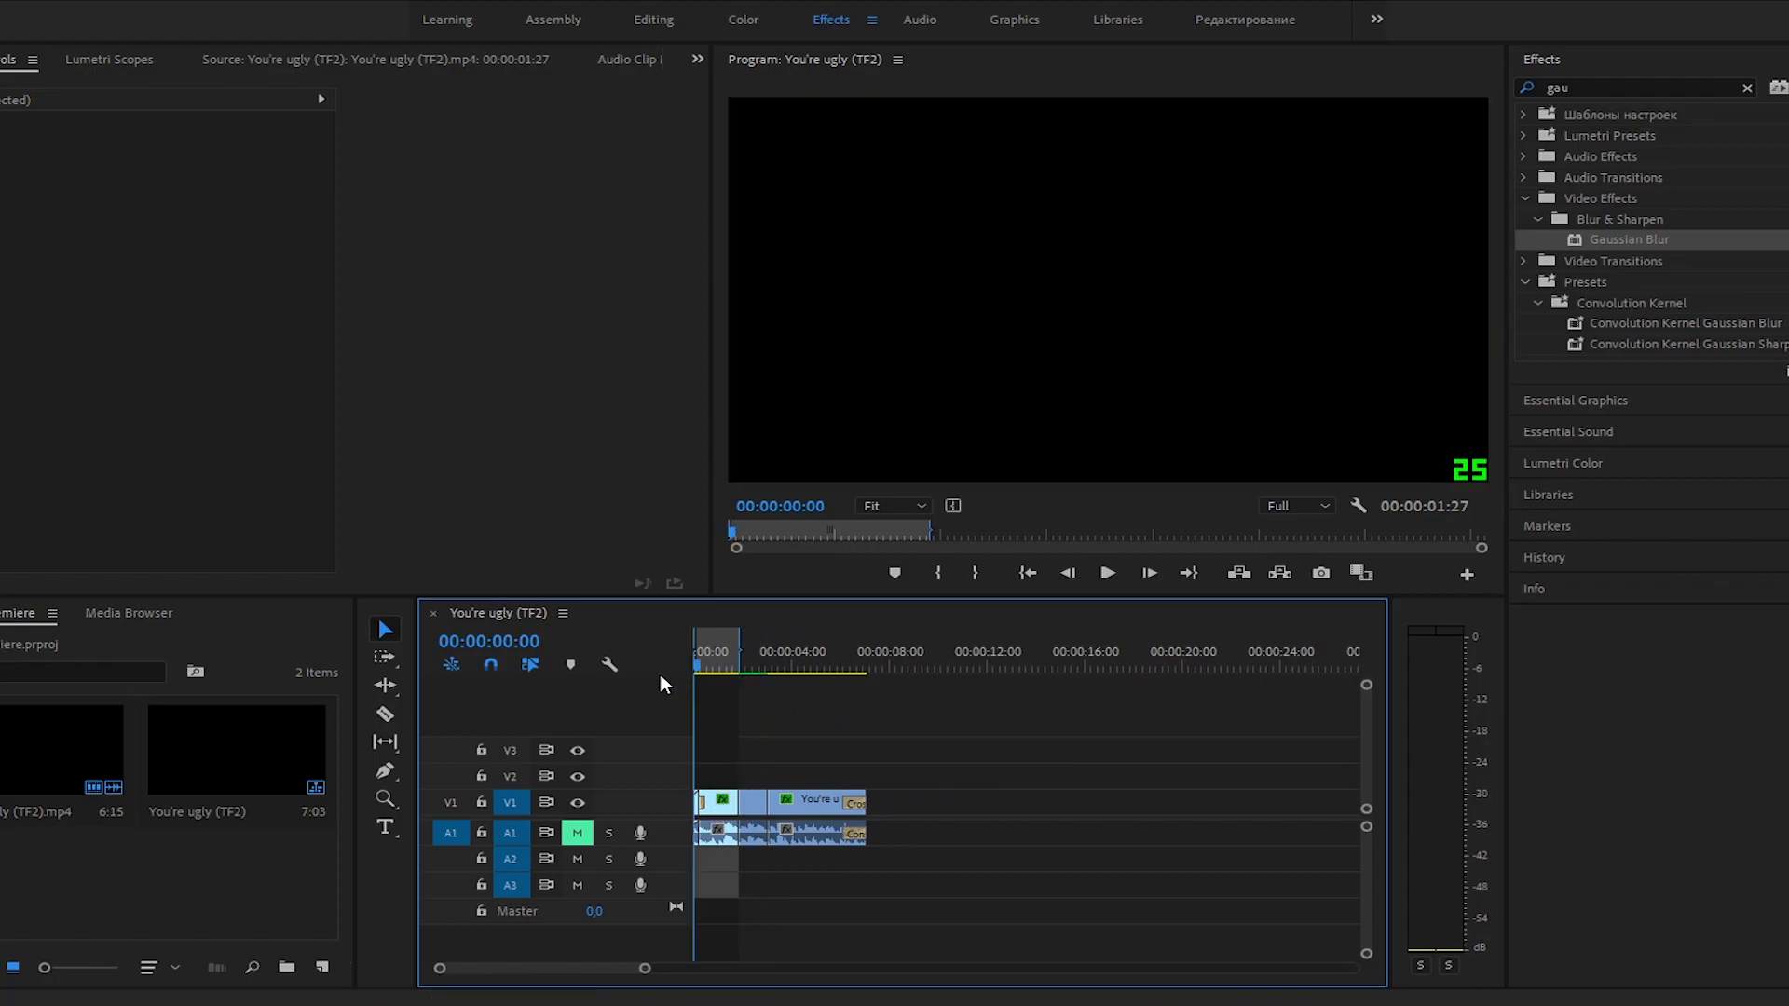
{"action": "key", "text": "space"}
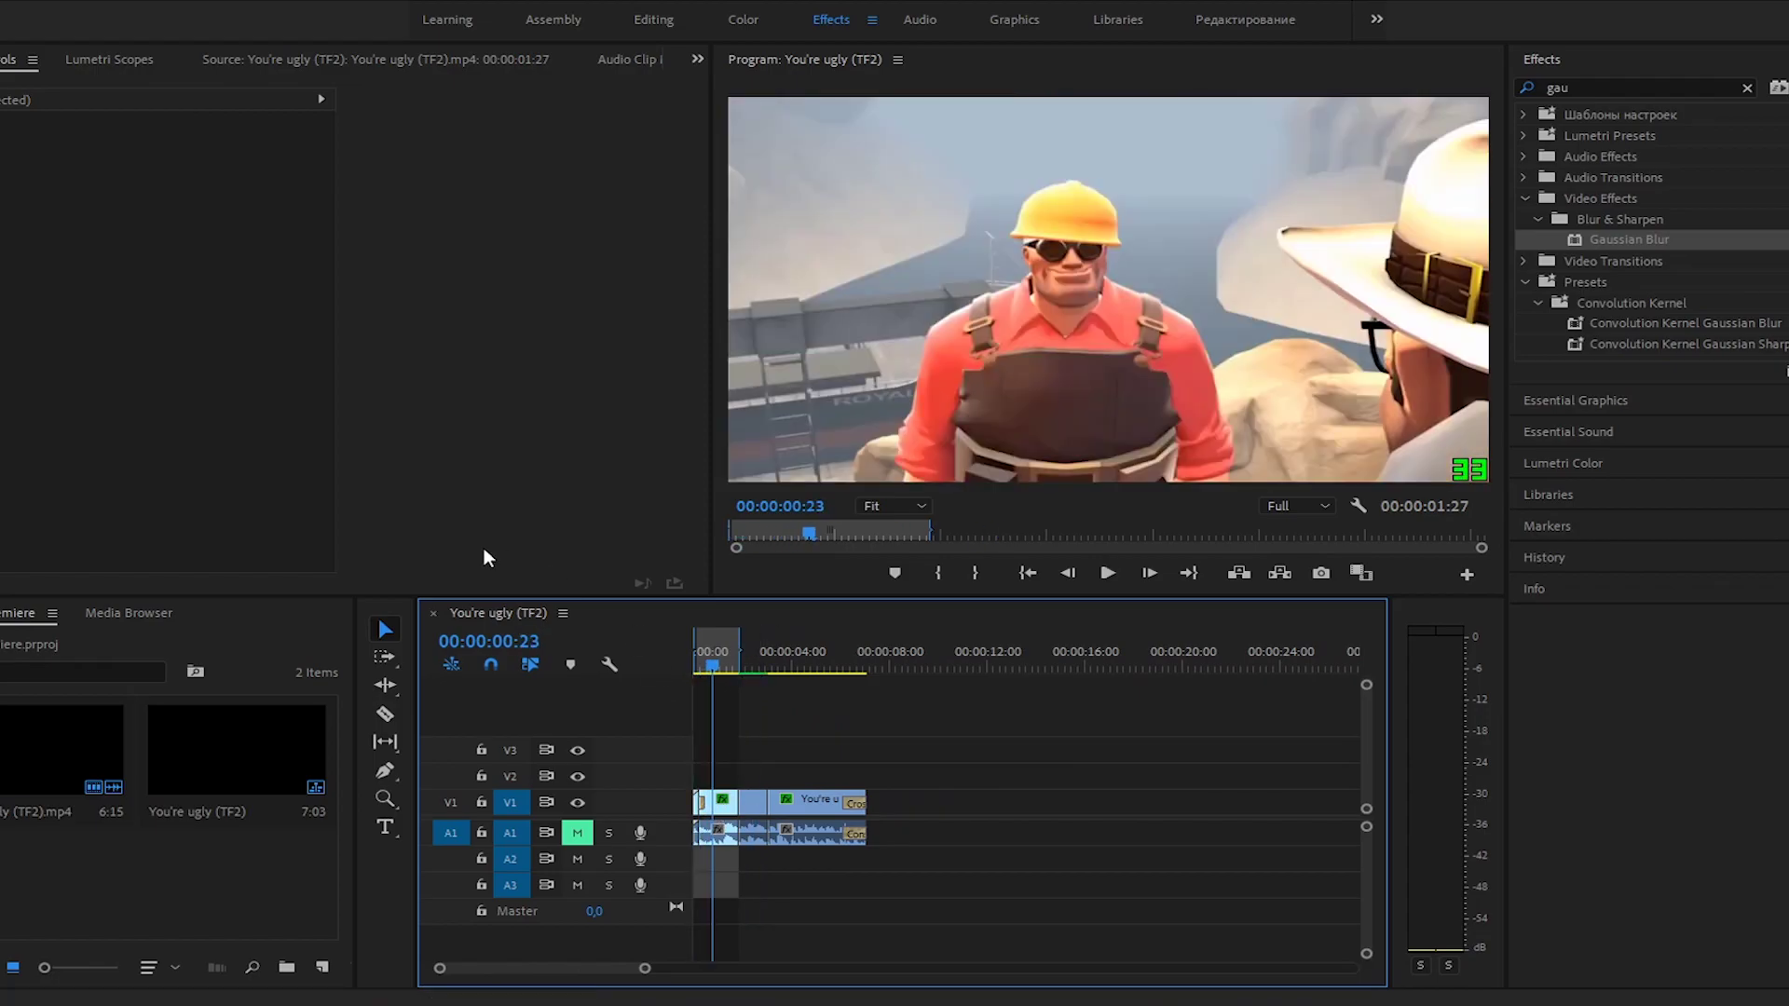